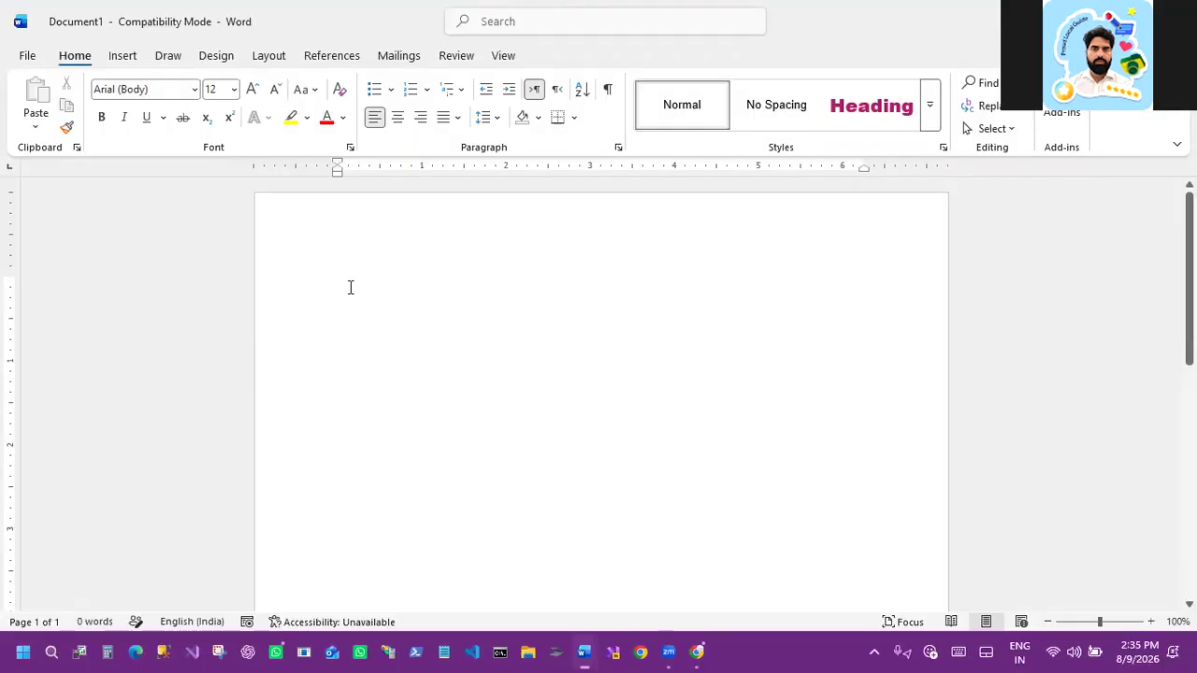
Step: Enlarge the font to 16 pt and type Computer as the first line
click(252, 93)
click(252, 93)
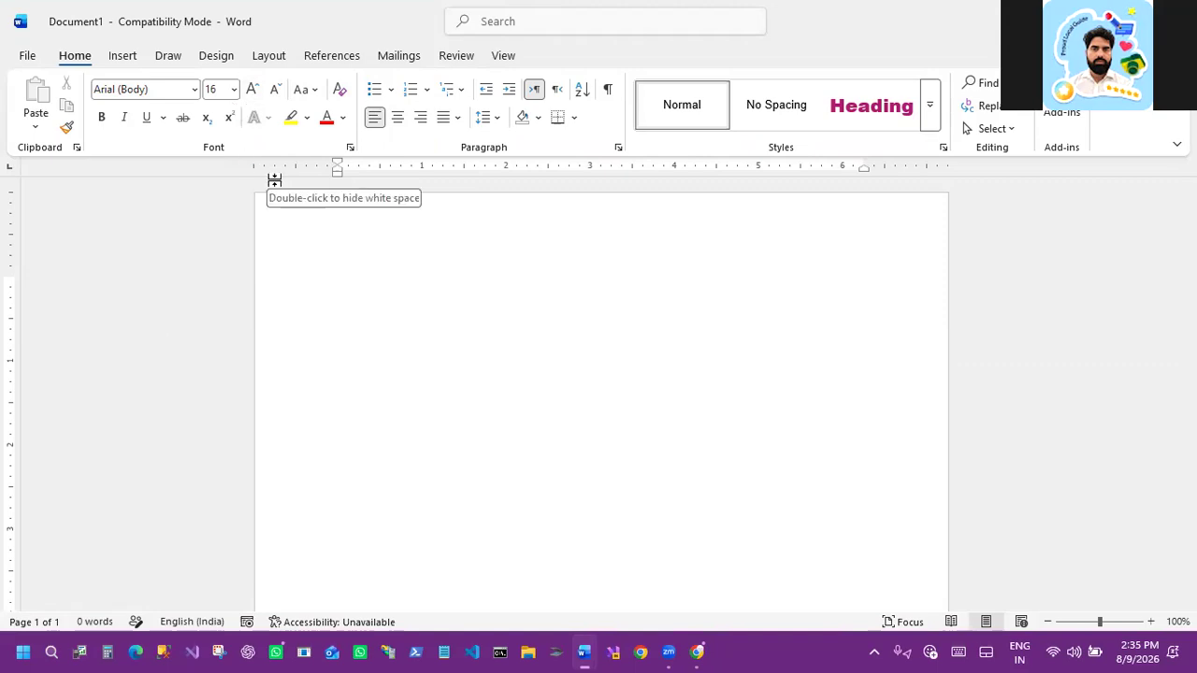
text(Com)
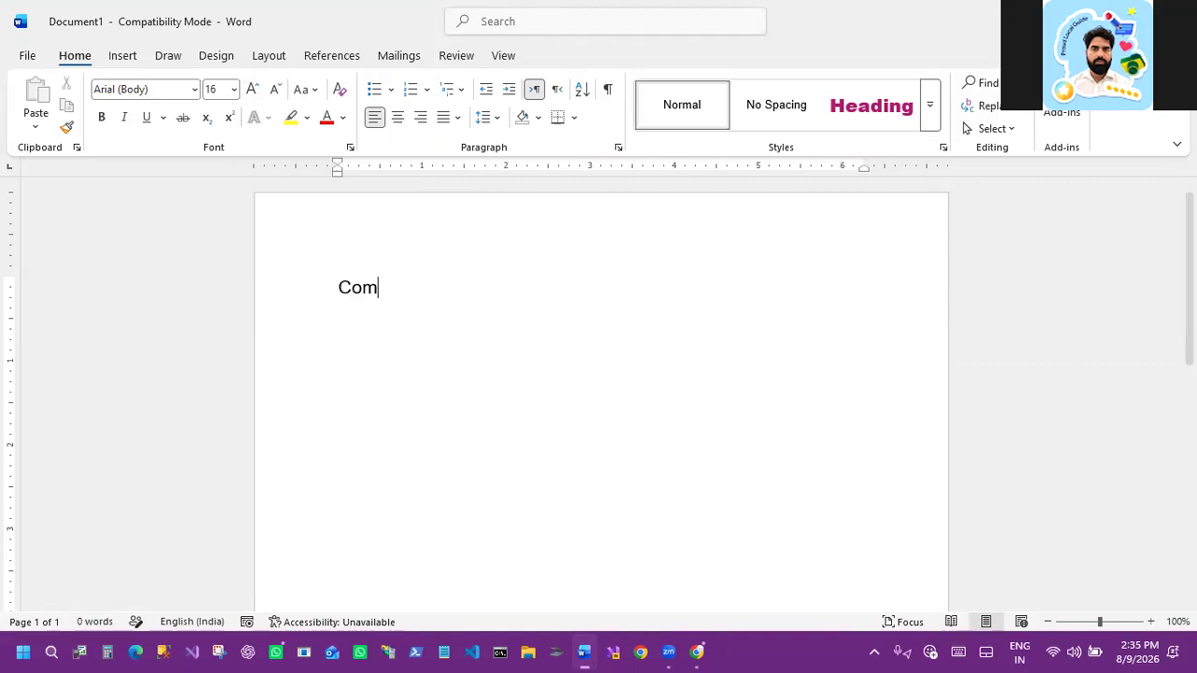
text(puter)
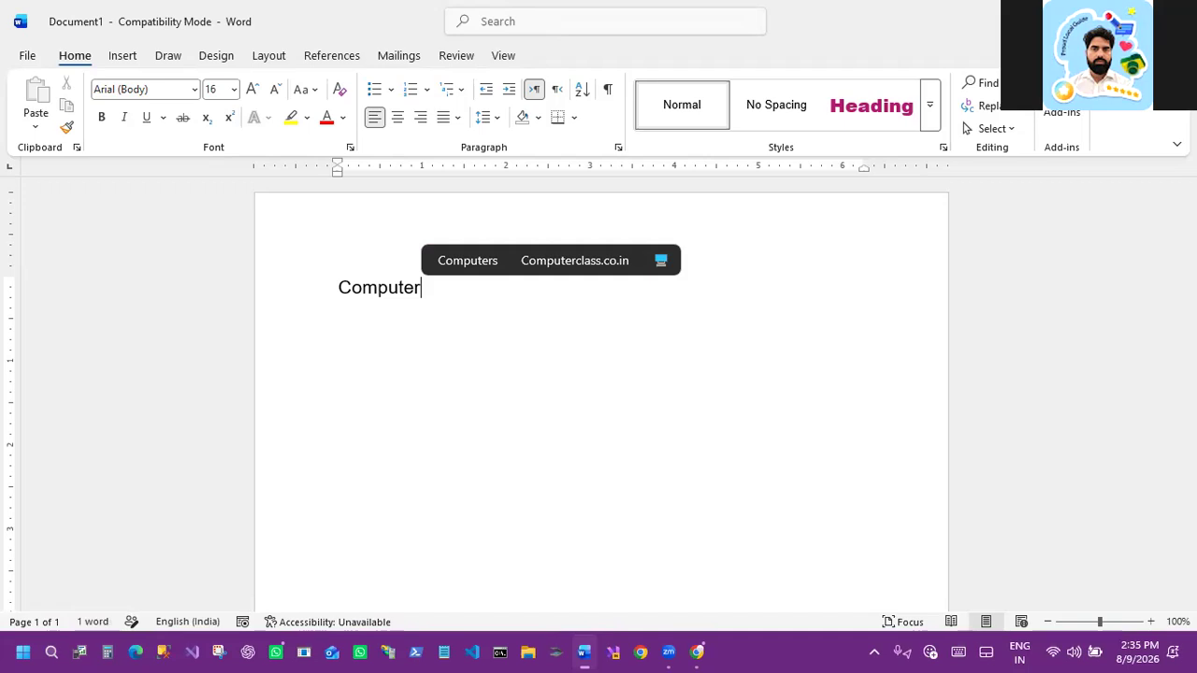
key(Return)
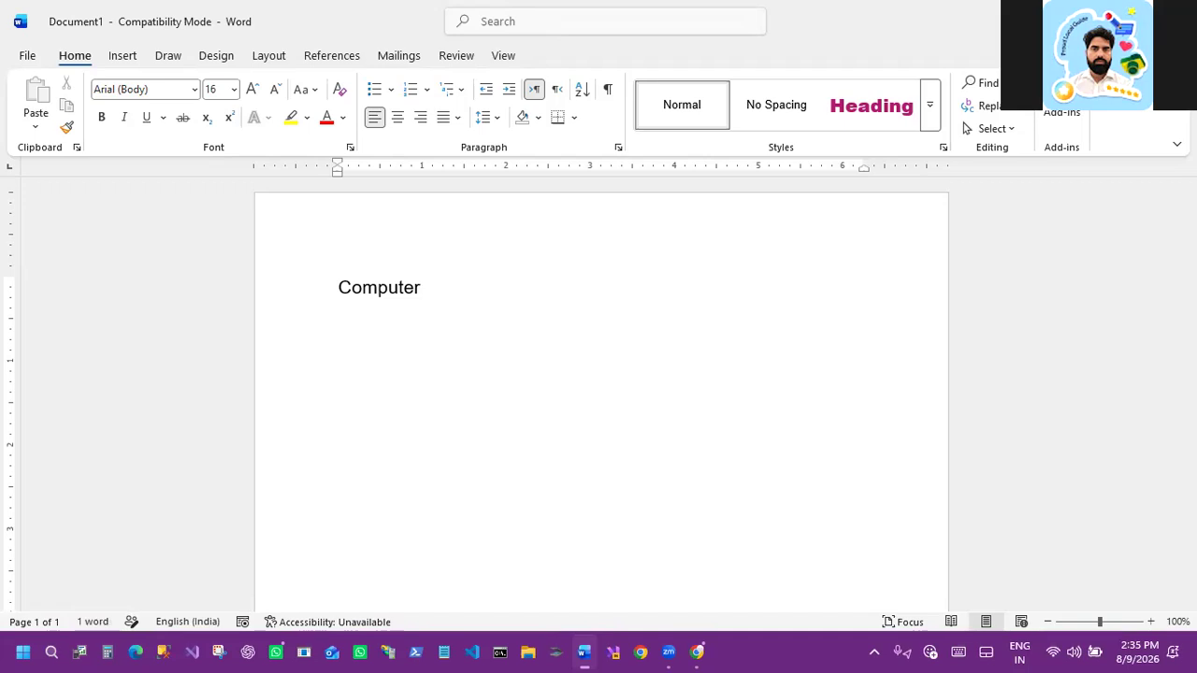
Step: Type Mouse, Keyboard, Monitor and CPU on separate lines below
text(Mouse)
key(Return)
text(Keyboard)
key(Return)
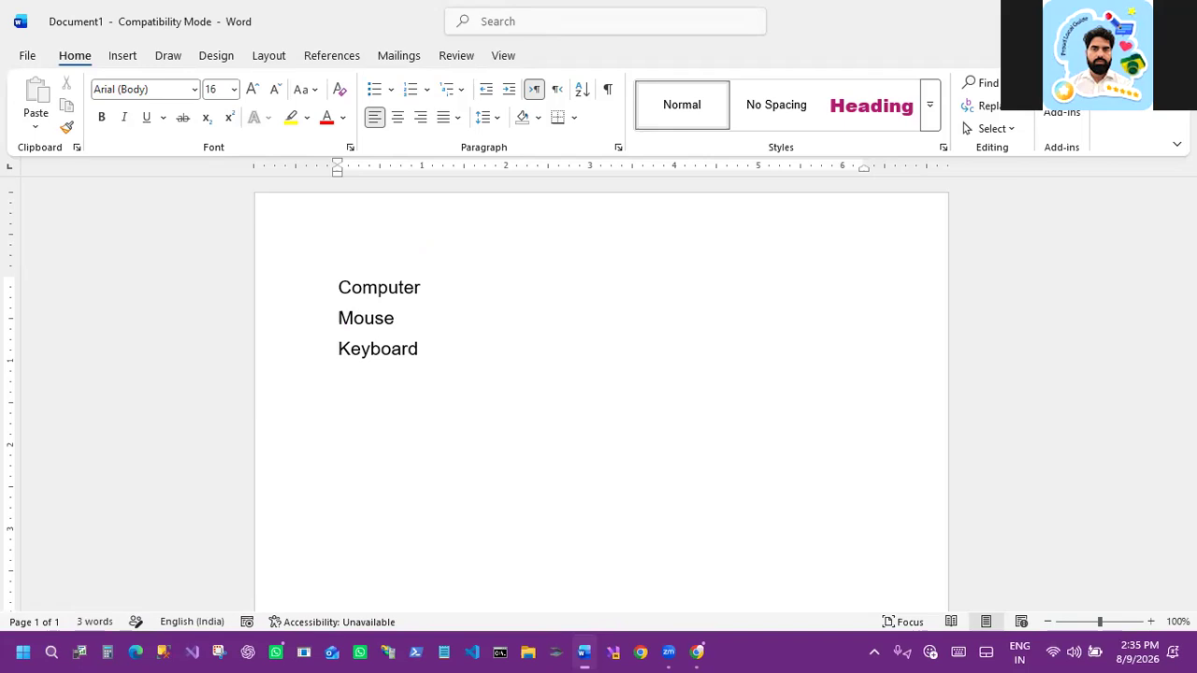
text(Monitor)
key(Return)
text(CPU)
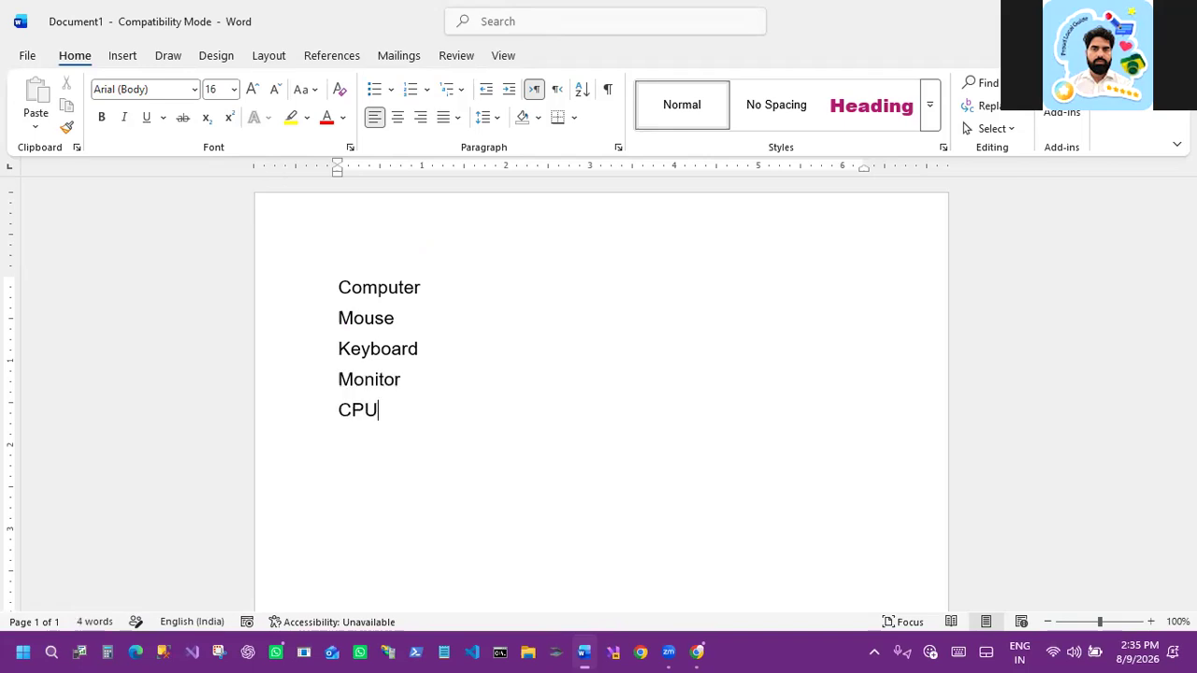
Step: Add UPS, Projector, SMPS and Pendrive as further lines of the list
key(Return)
text(UPS)
key(Return)
text(Projector)
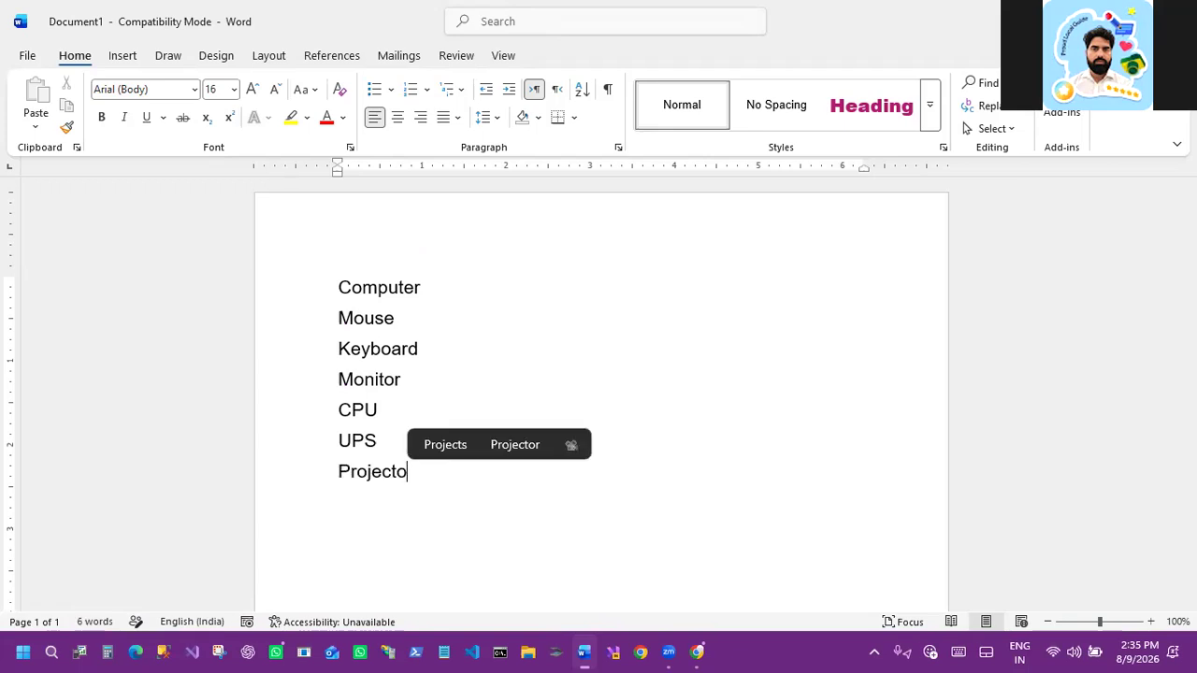
key(Return)
text(SMPS)
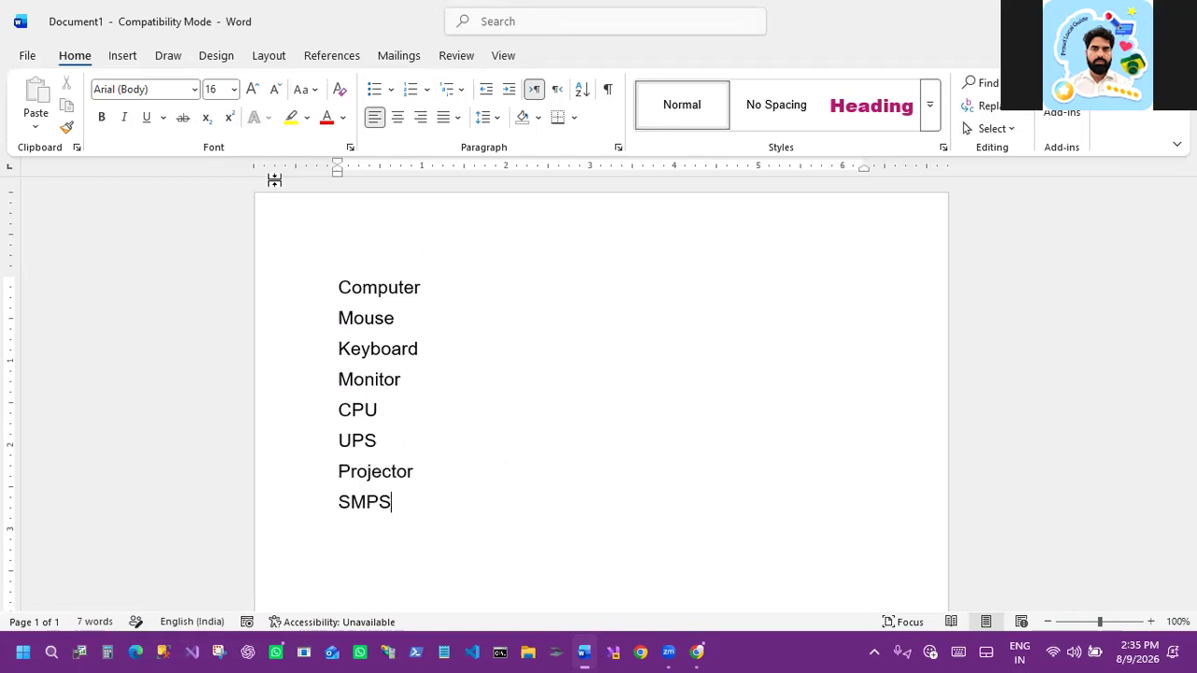
key(Return)
text(Pendrive)
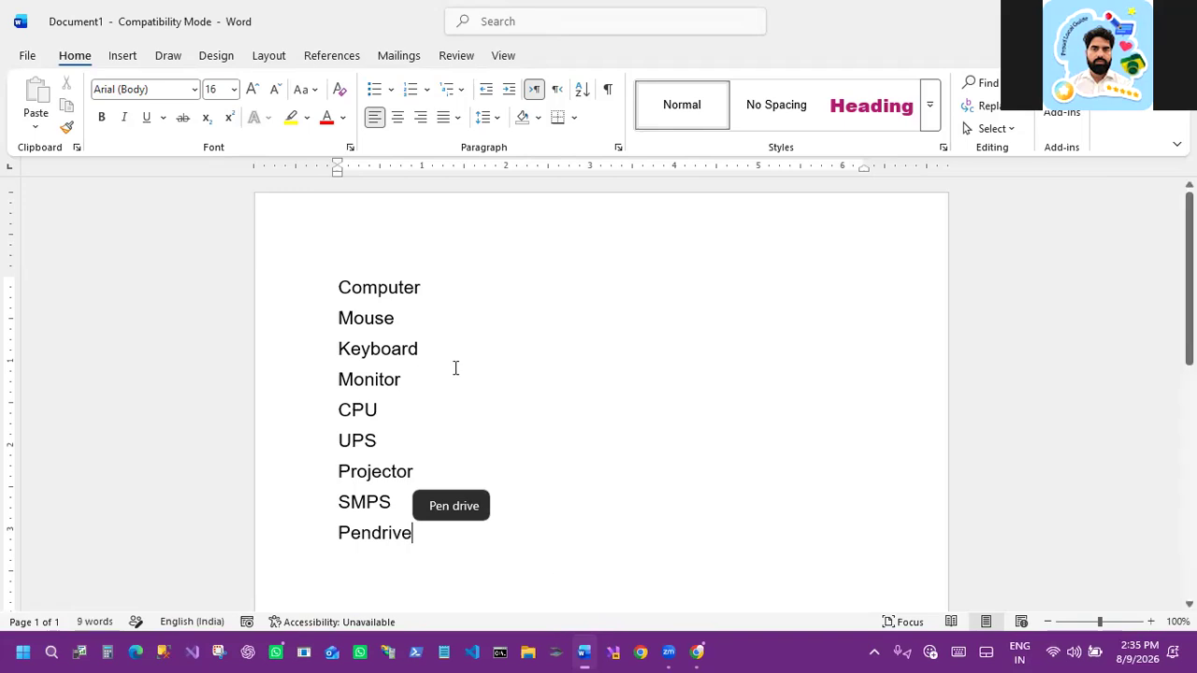
Step: Select all nine lines and apply checkmark bullets
drag(339, 286, 404, 402)
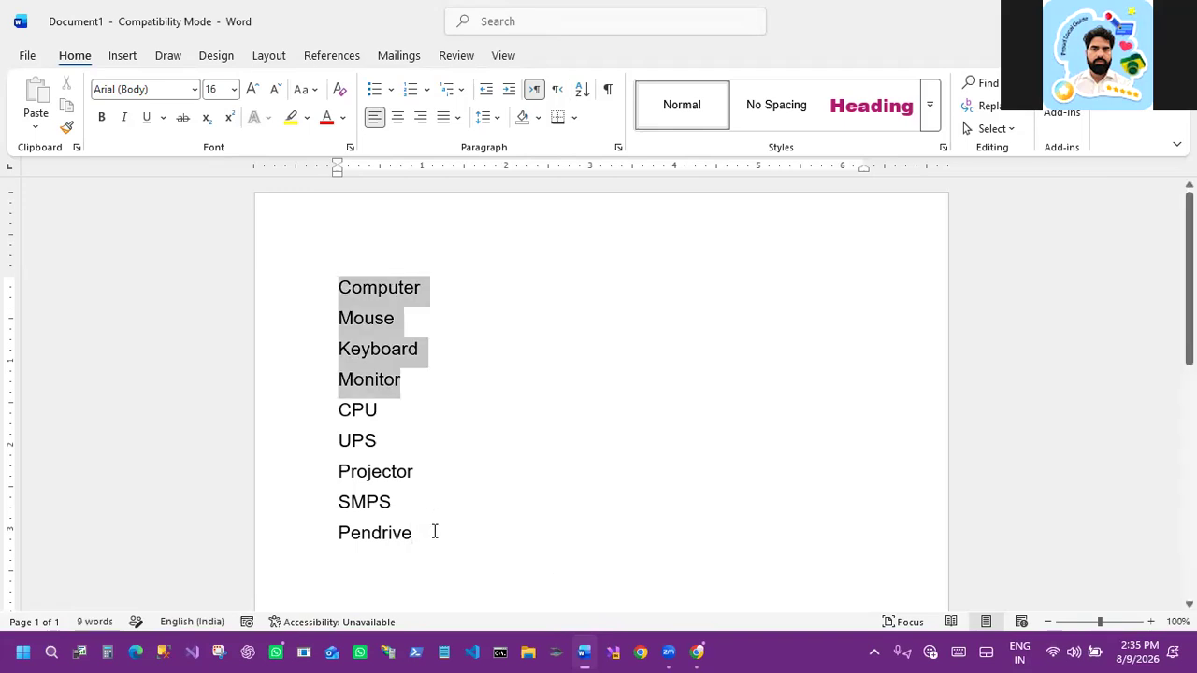
drag(432, 533, 432, 534)
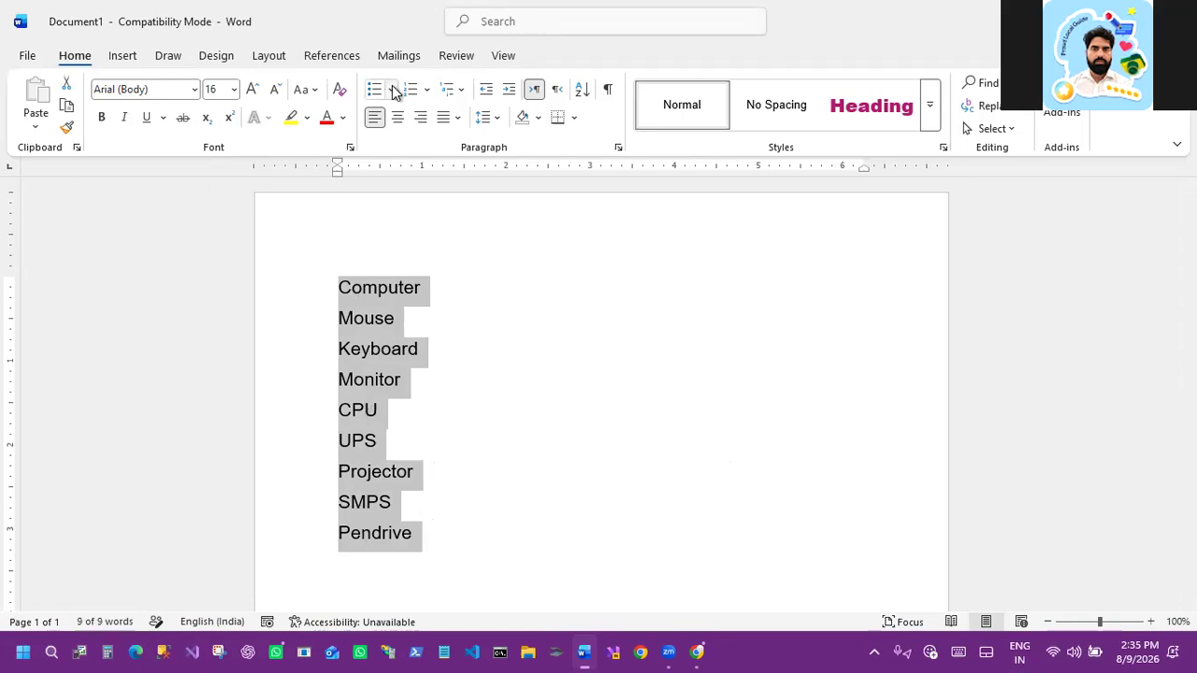
click(392, 90)
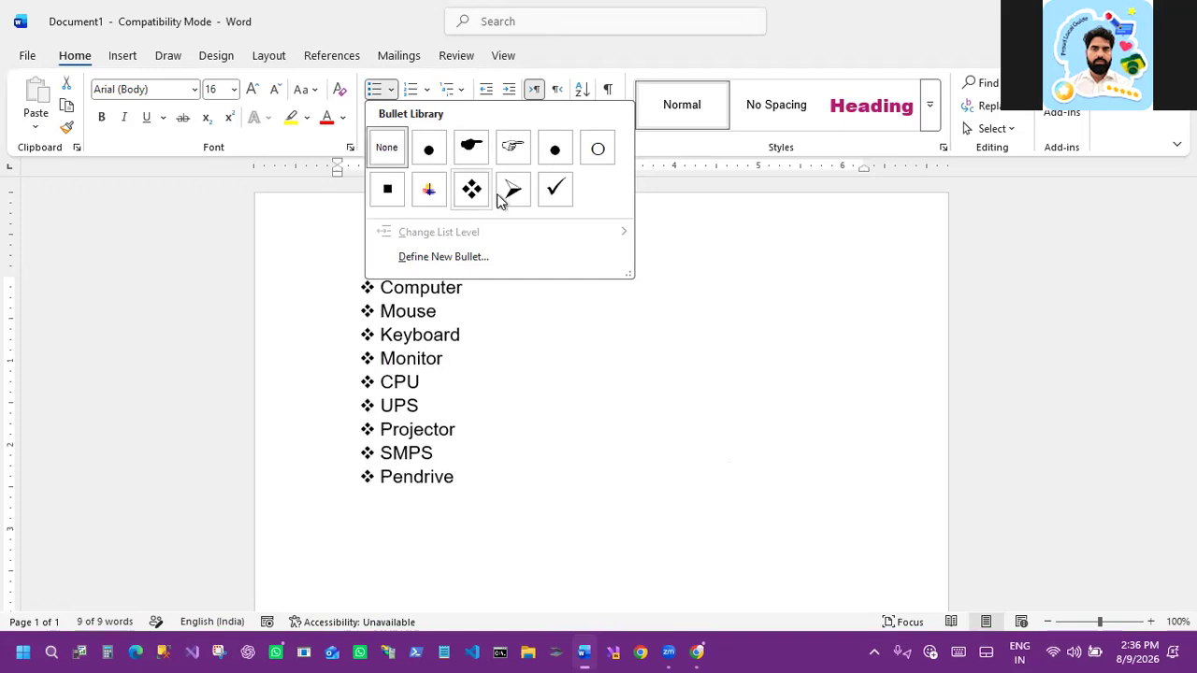
click(552, 191)
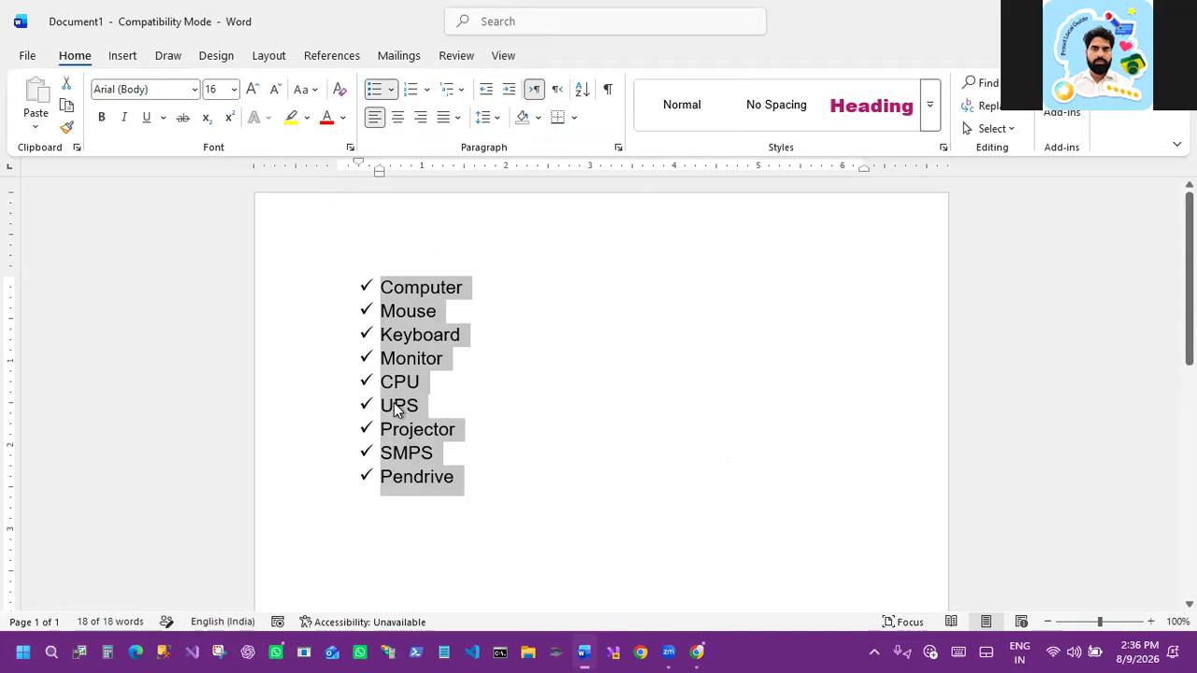
Step: Try a) b) c) numbering on the list and remove the numbering again
click(426, 91)
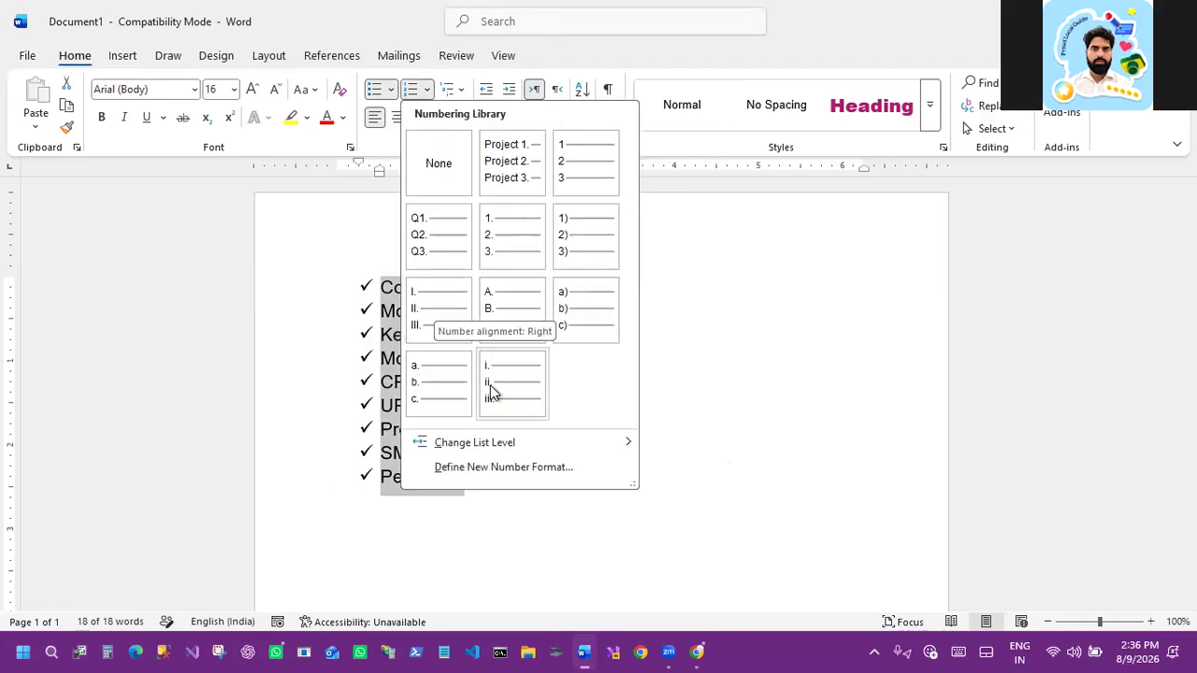
click(574, 300)
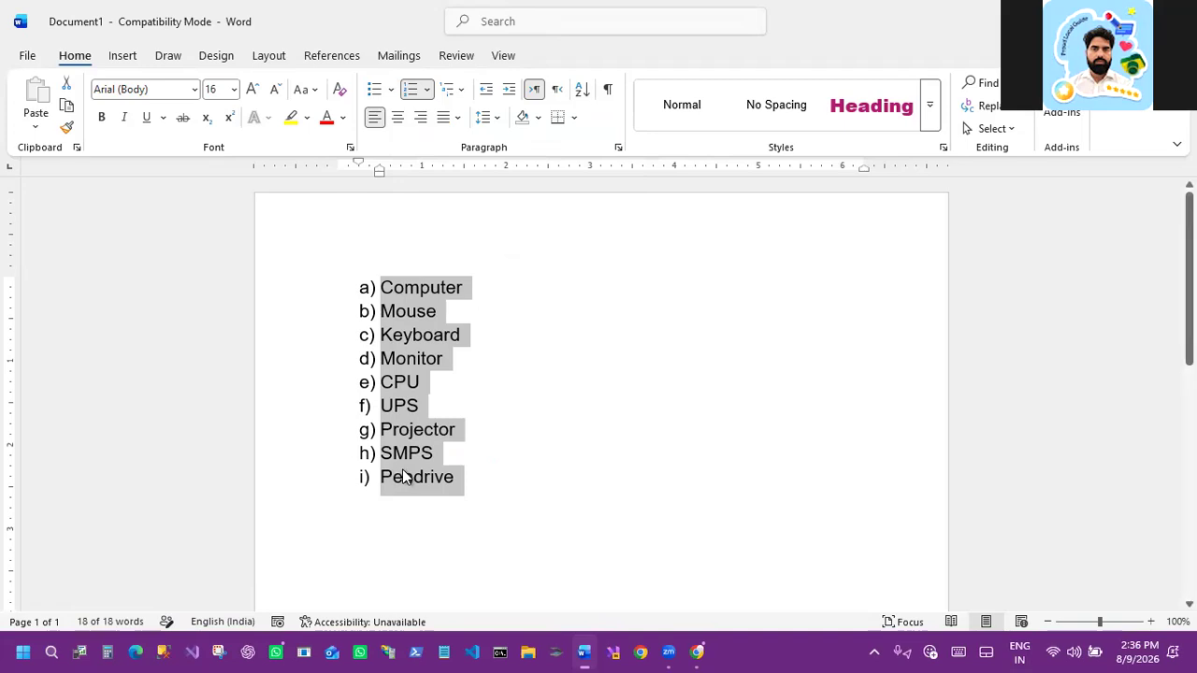
click(428, 90)
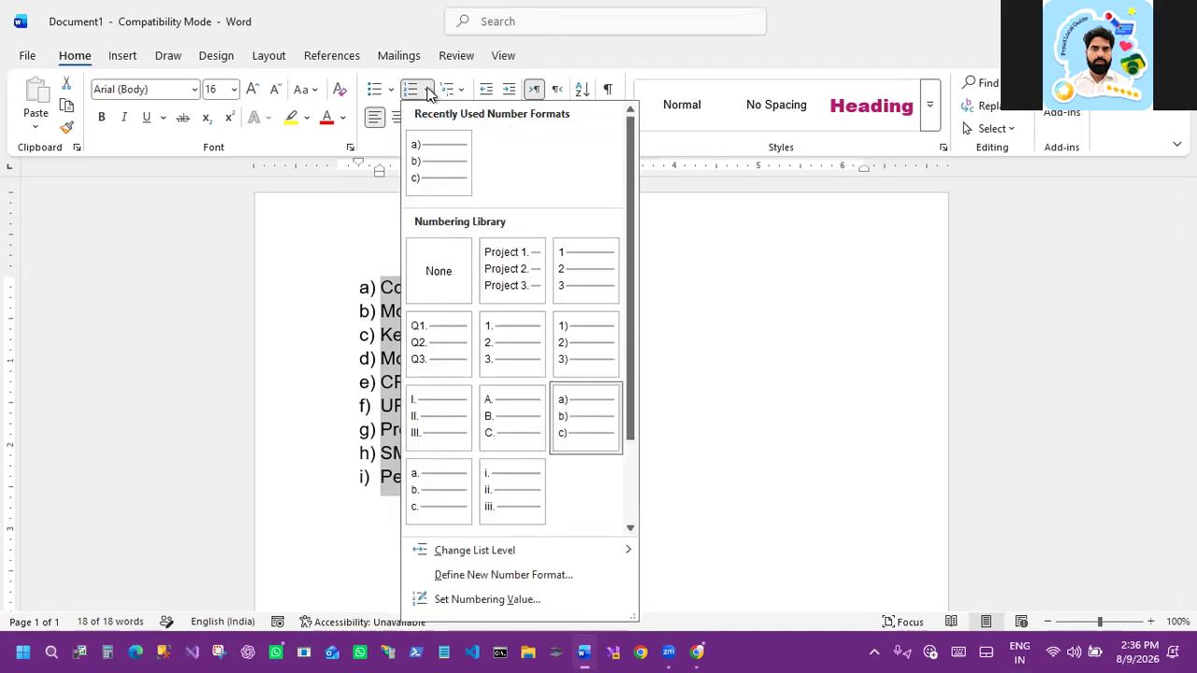
click(440, 274)
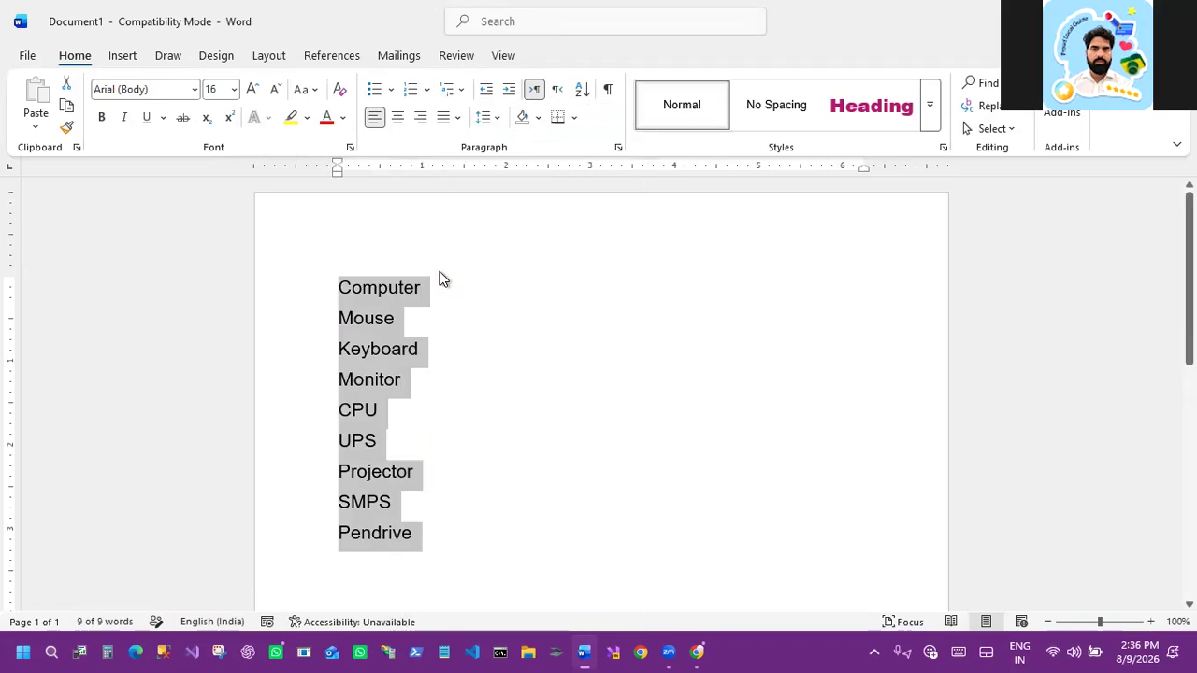
Step: Select the whole list and apply 1 2 3 numbering
click(391, 89)
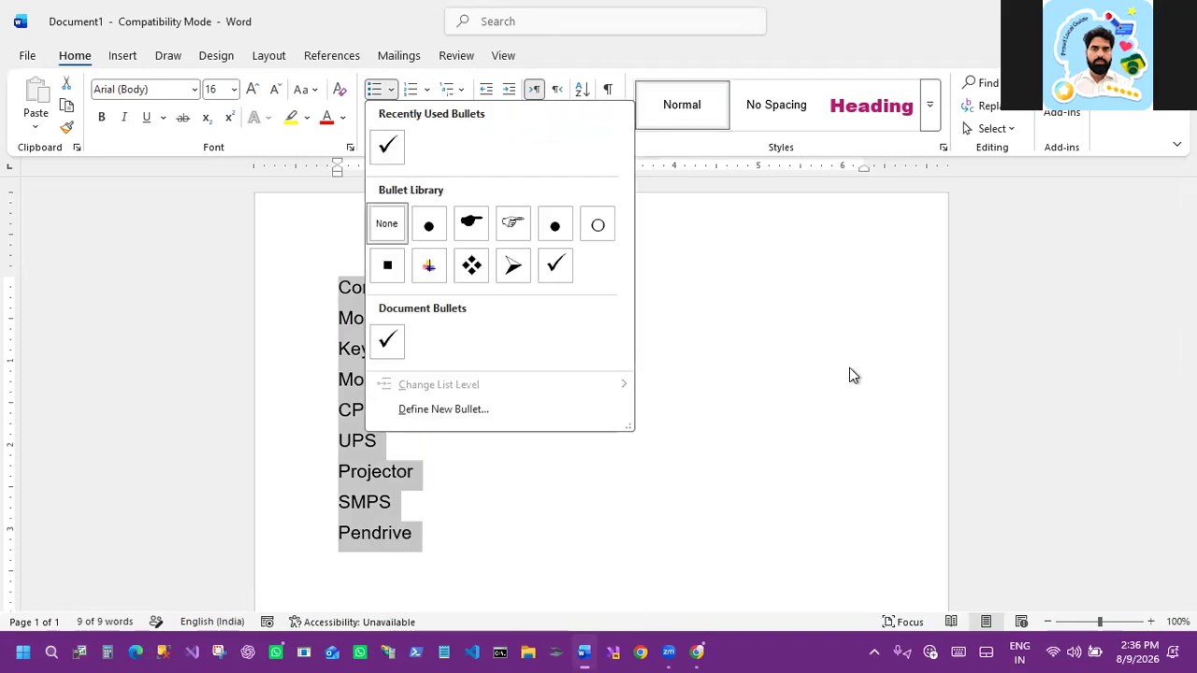
click(751, 462)
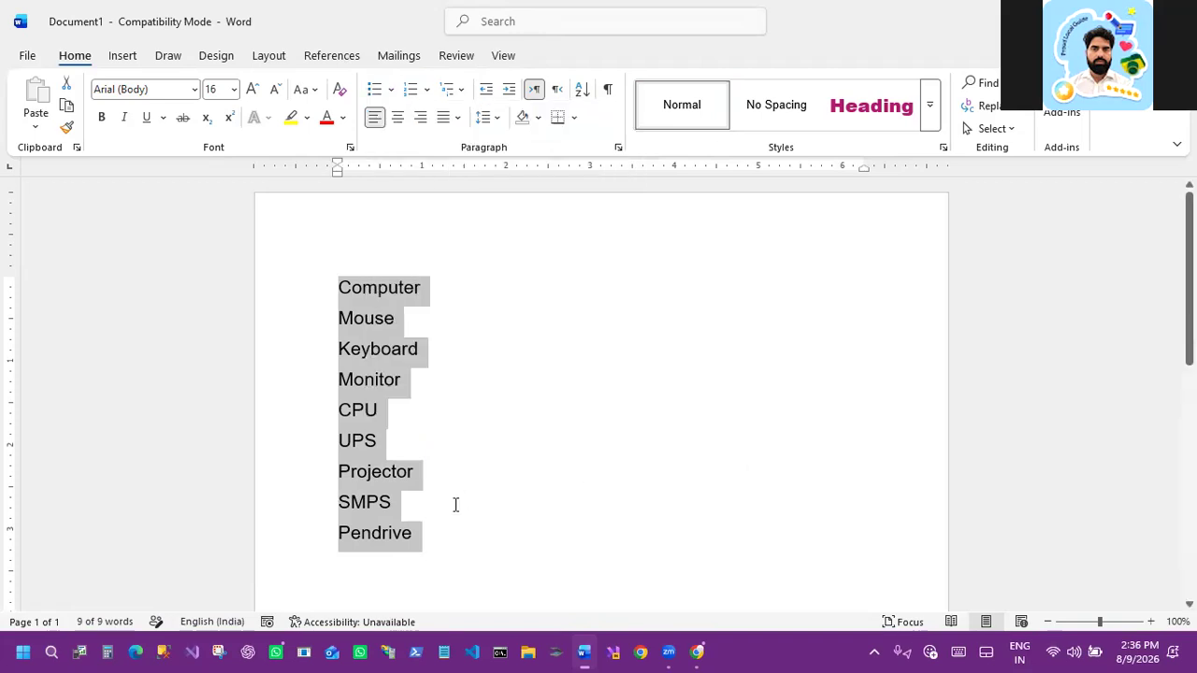
click(294, 374)
key(ctrl+a)
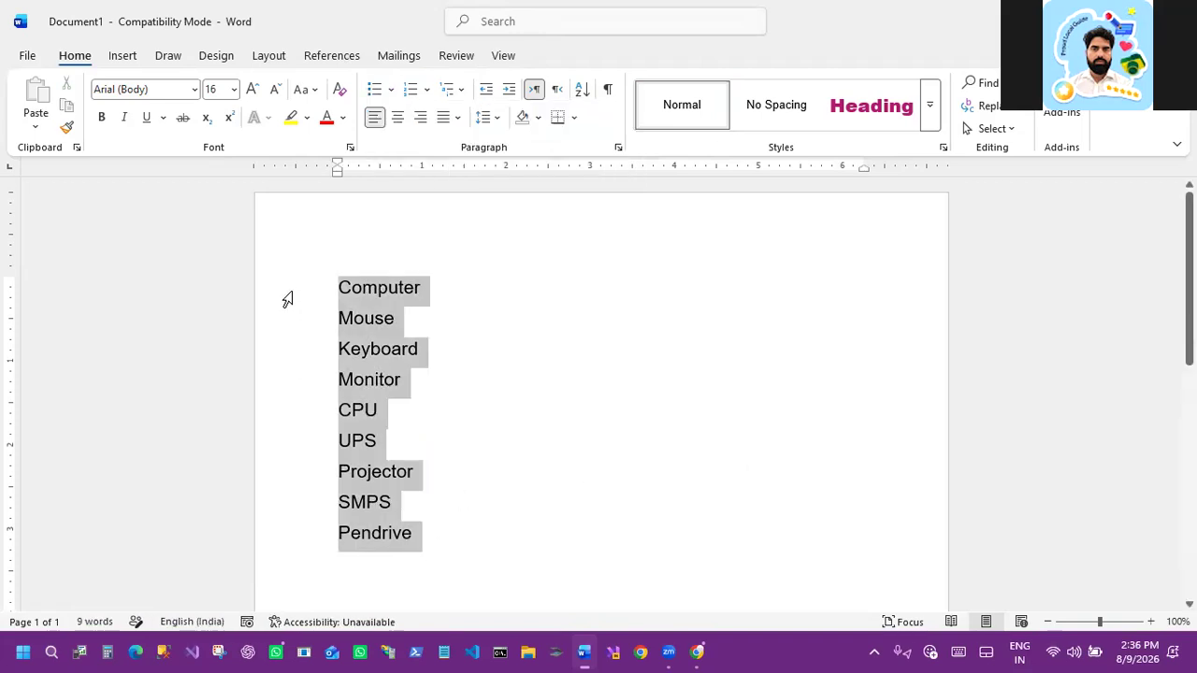
click(428, 90)
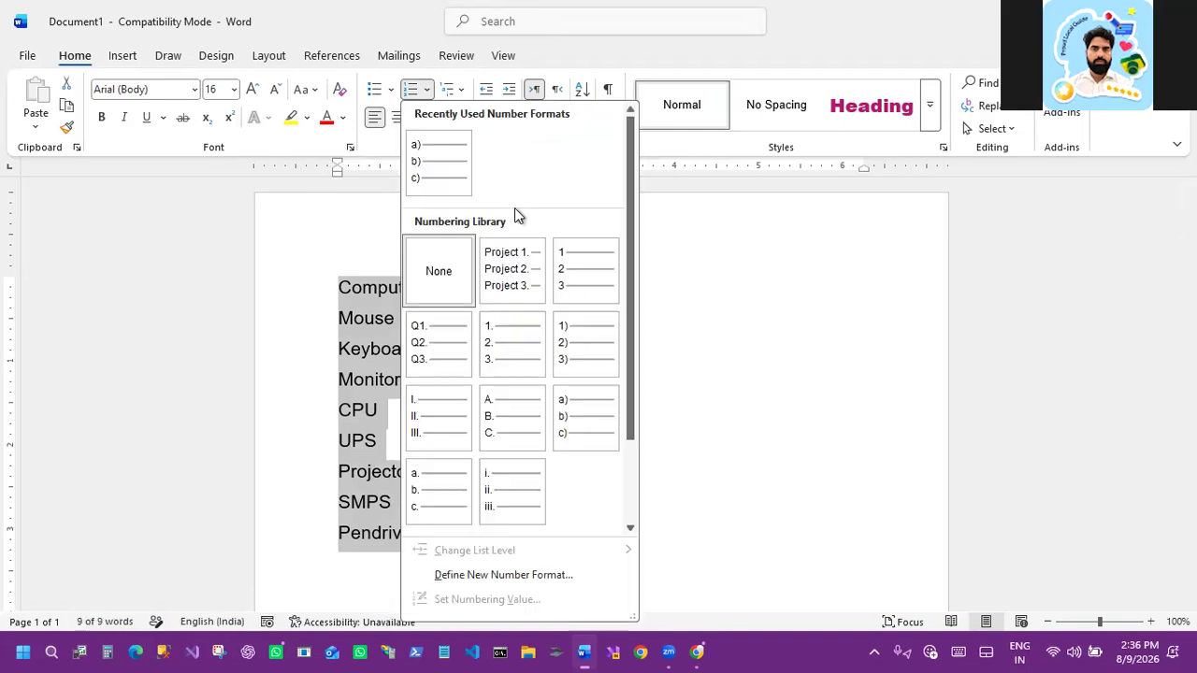
click(576, 281)
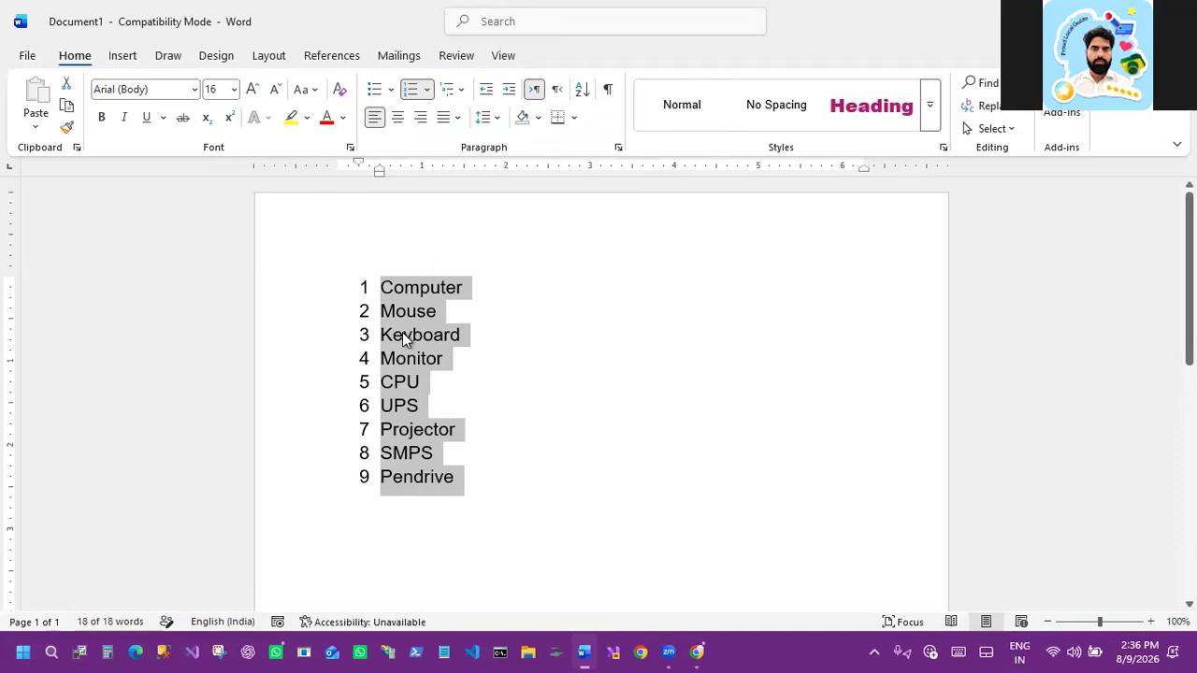
Step: Place the cursor at the end of Computer and launch the On-Screen Keyboard from Windows search
click(539, 340)
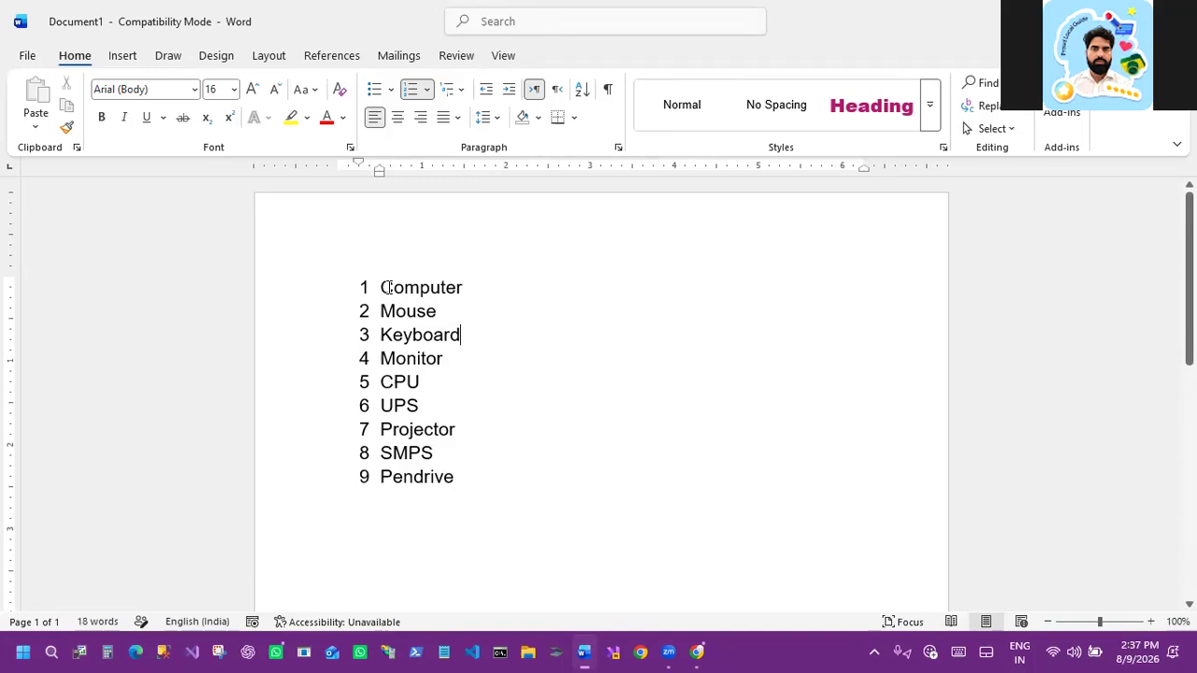
click(467, 287)
click(23, 652)
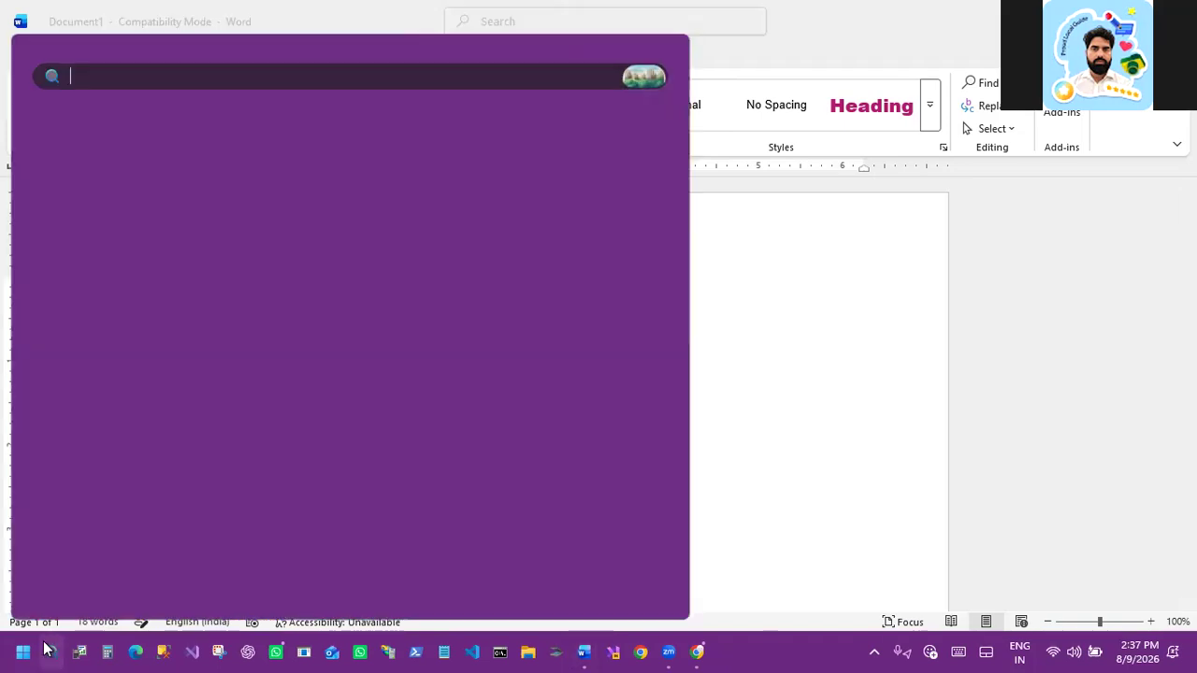
text(key)
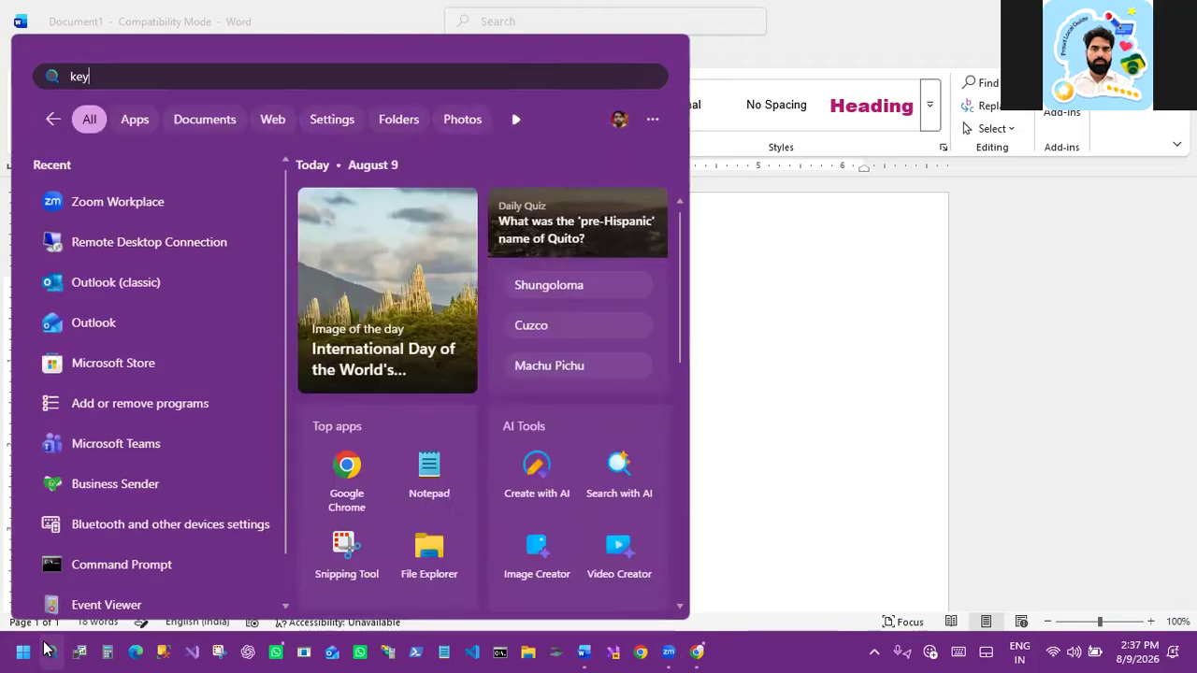
text(bo)
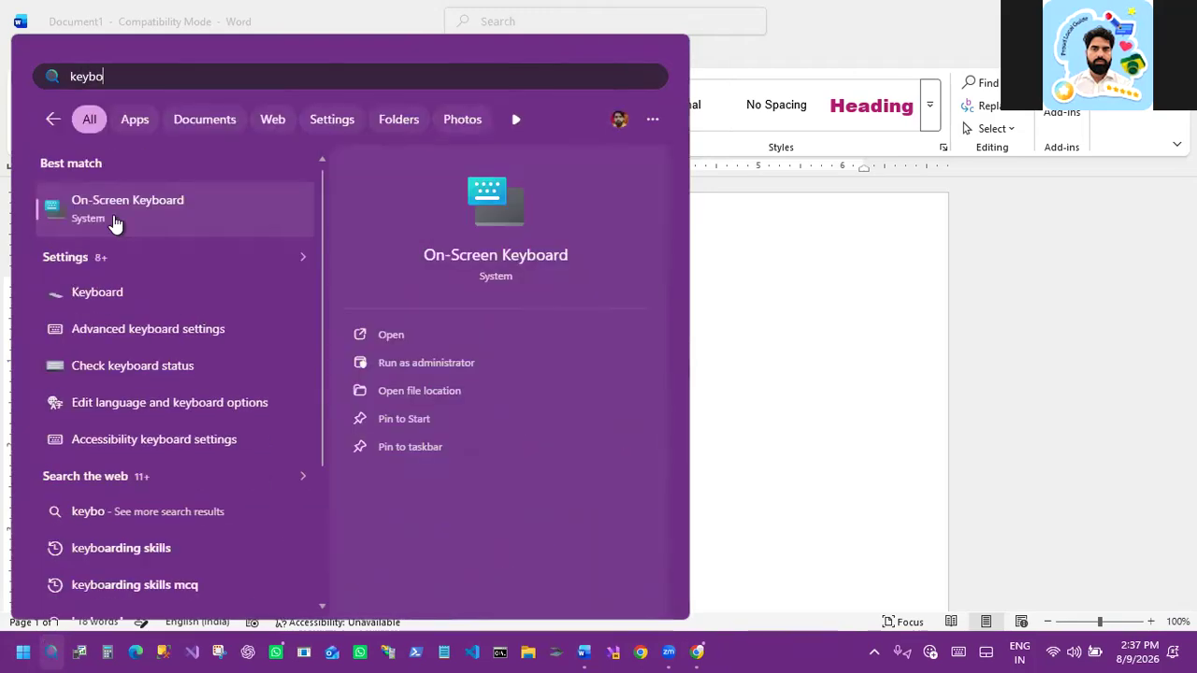
click(110, 216)
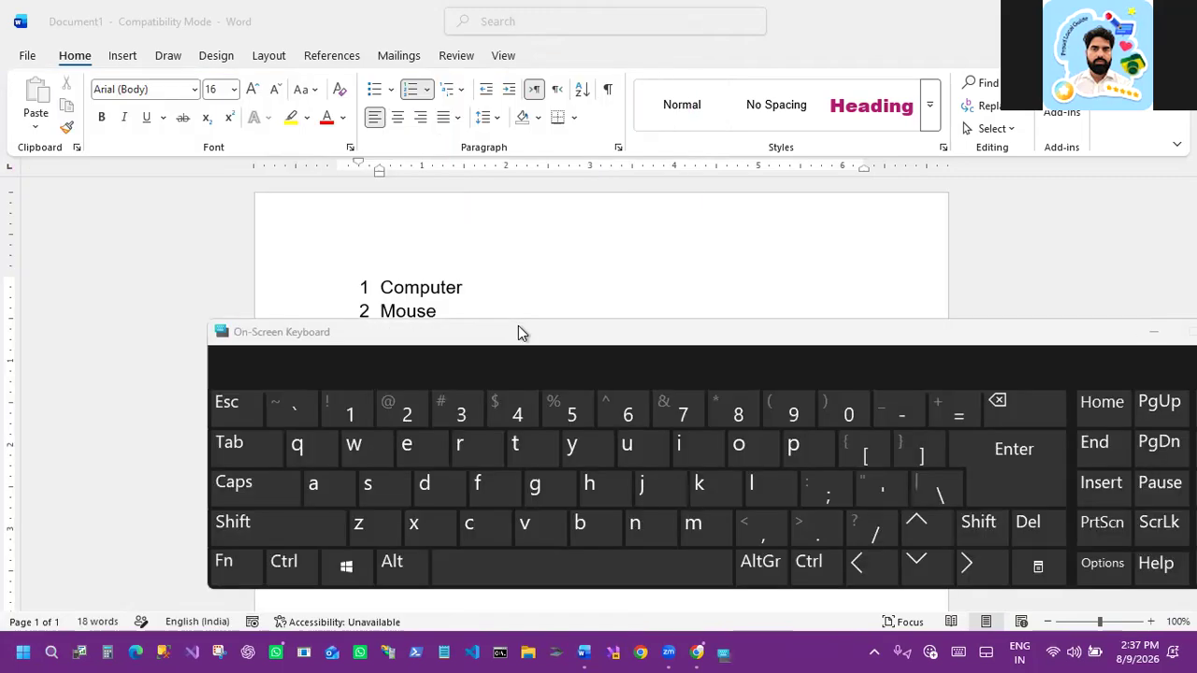
Step: Move the on-screen keyboard up, add a new item after Computer and indent it to a sub-level
drag(518, 327, 439, 9)
click(469, 286)
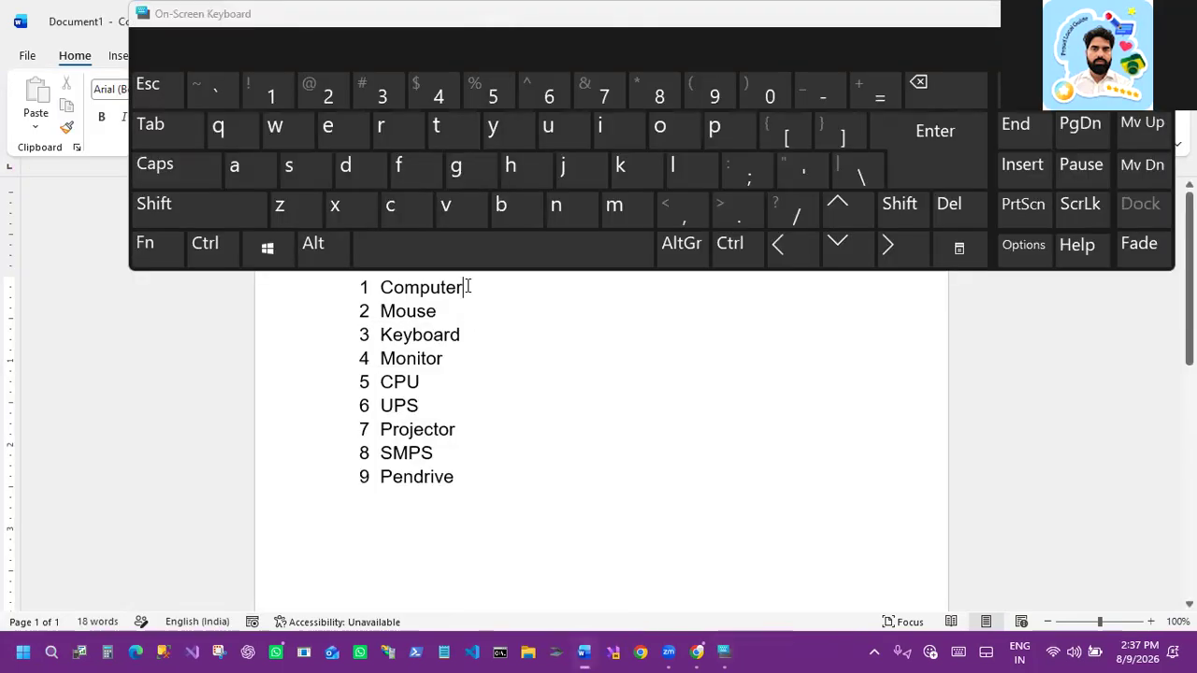
click(942, 146)
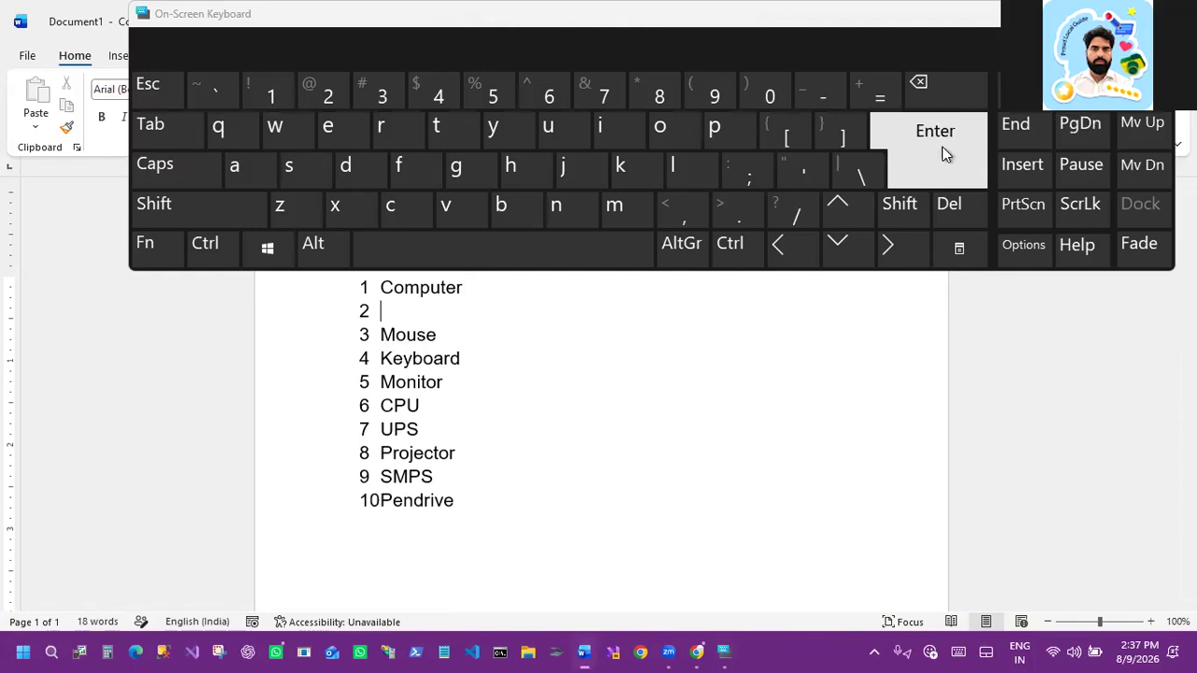
click(149, 131)
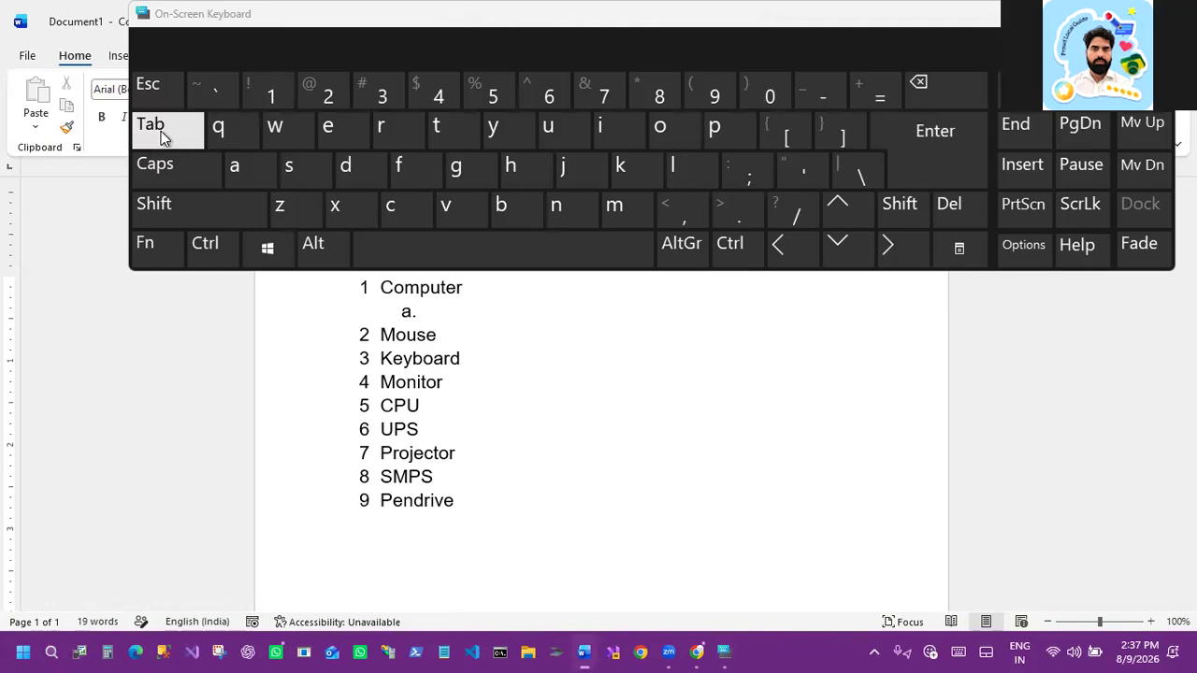
Step: Type Laptop and Desktop as sub-items under Computer
key(shift)
text(L)
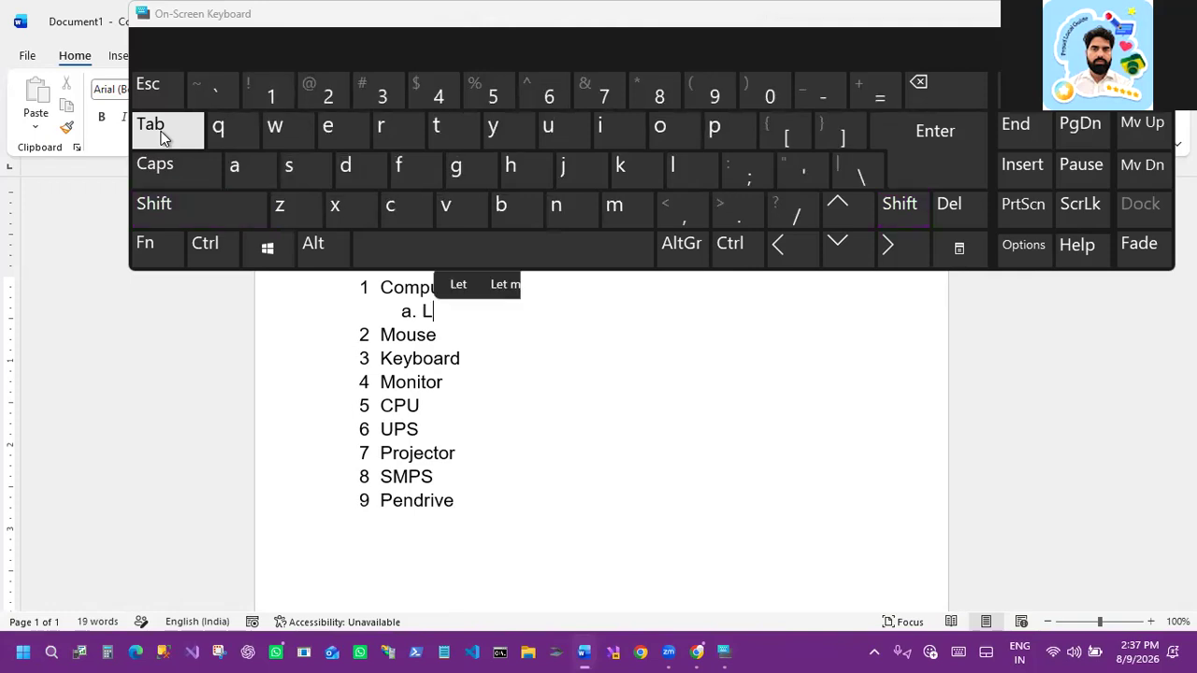
text(aptop)
key(Return)
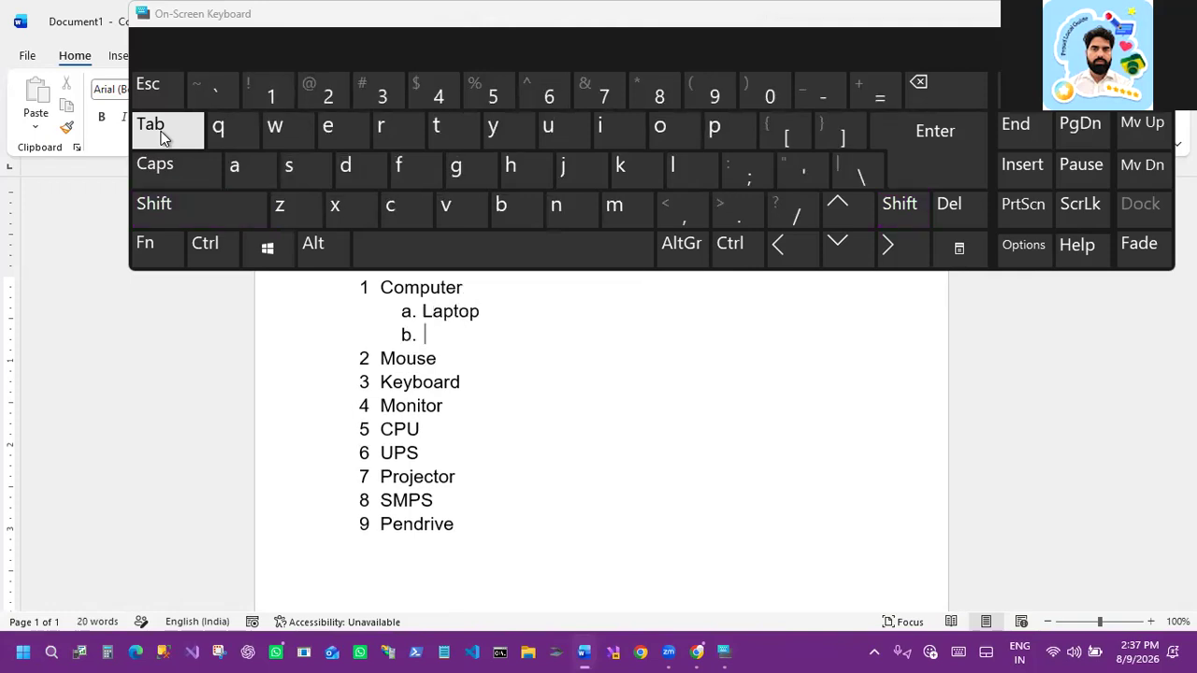
text(Desktop)
key(Return)
Step: Add Server and Tablets as further sub-items under Computer
text(D)
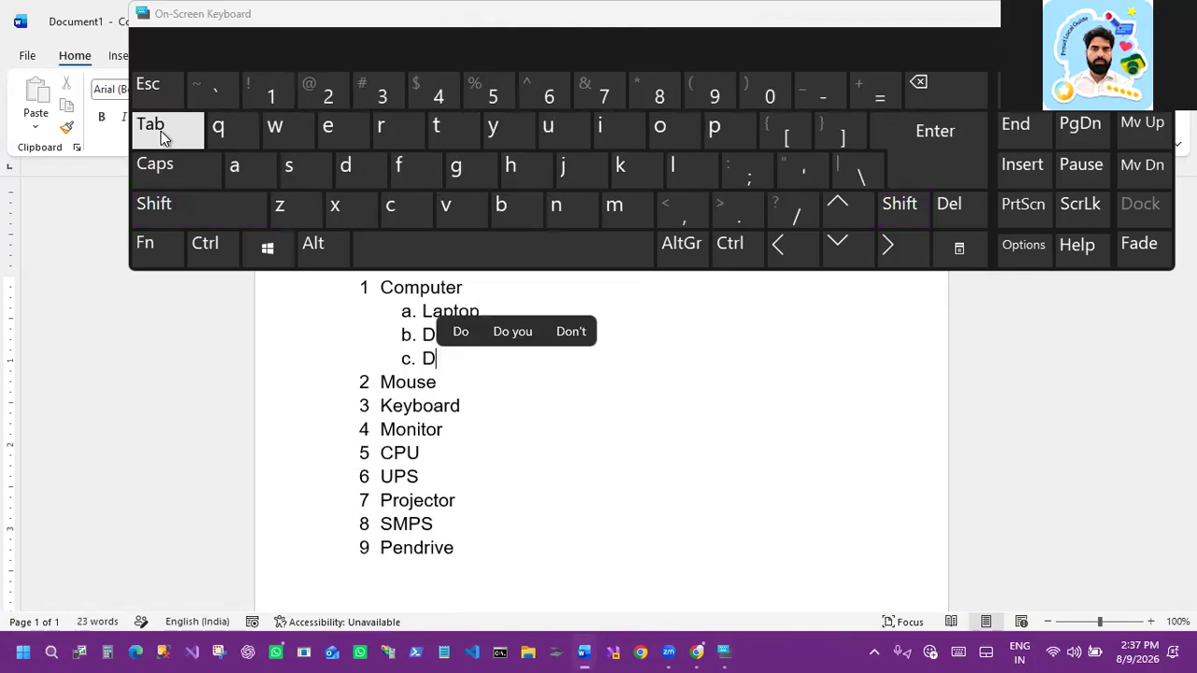
key(BackSpace)
text(Server)
key(Return)
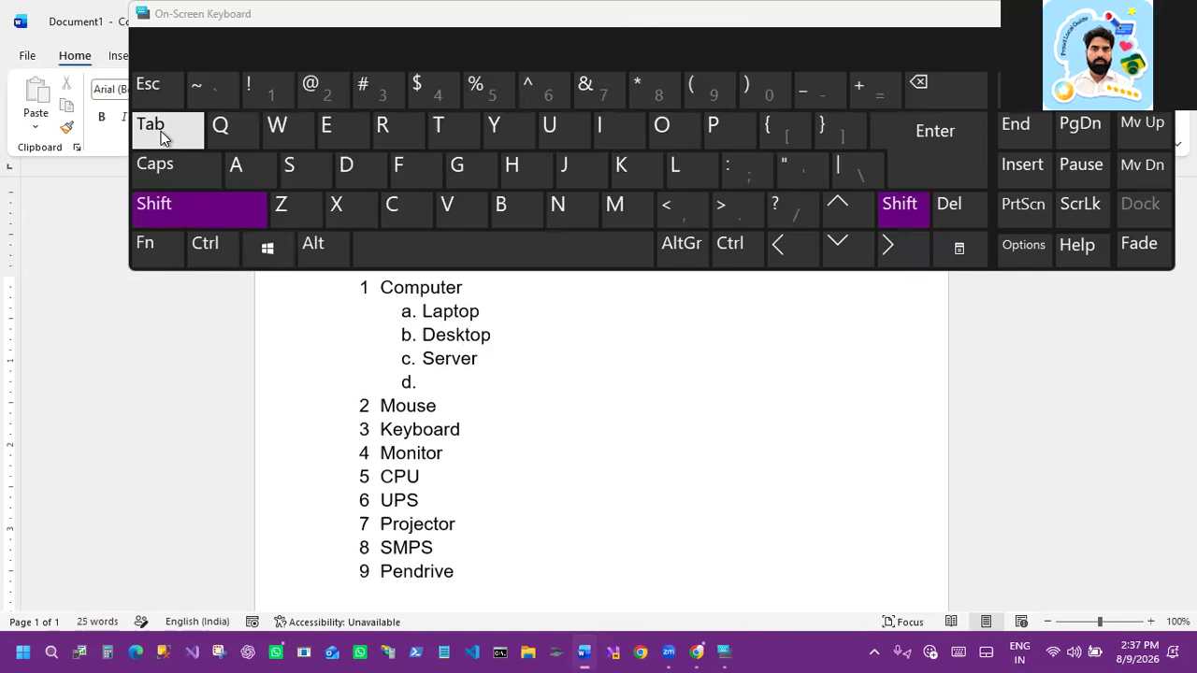
text(Tablets)
key(Return)
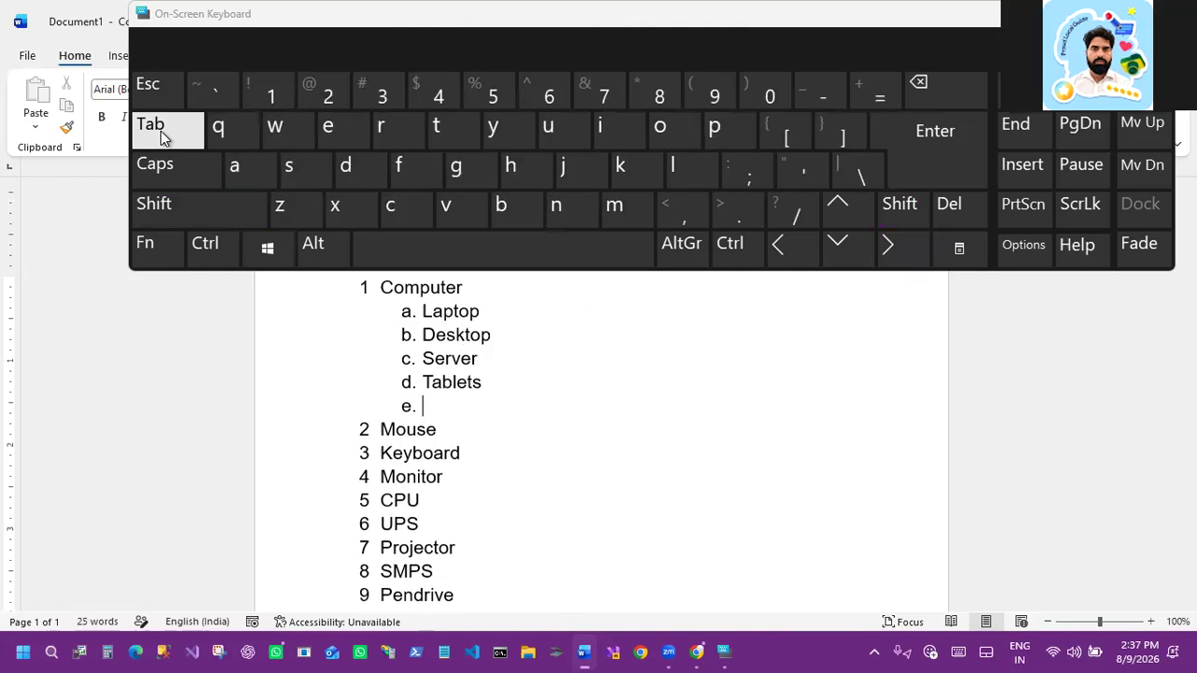
Step: Type Phone as the fifth sub-item under Computer
text(Phone)
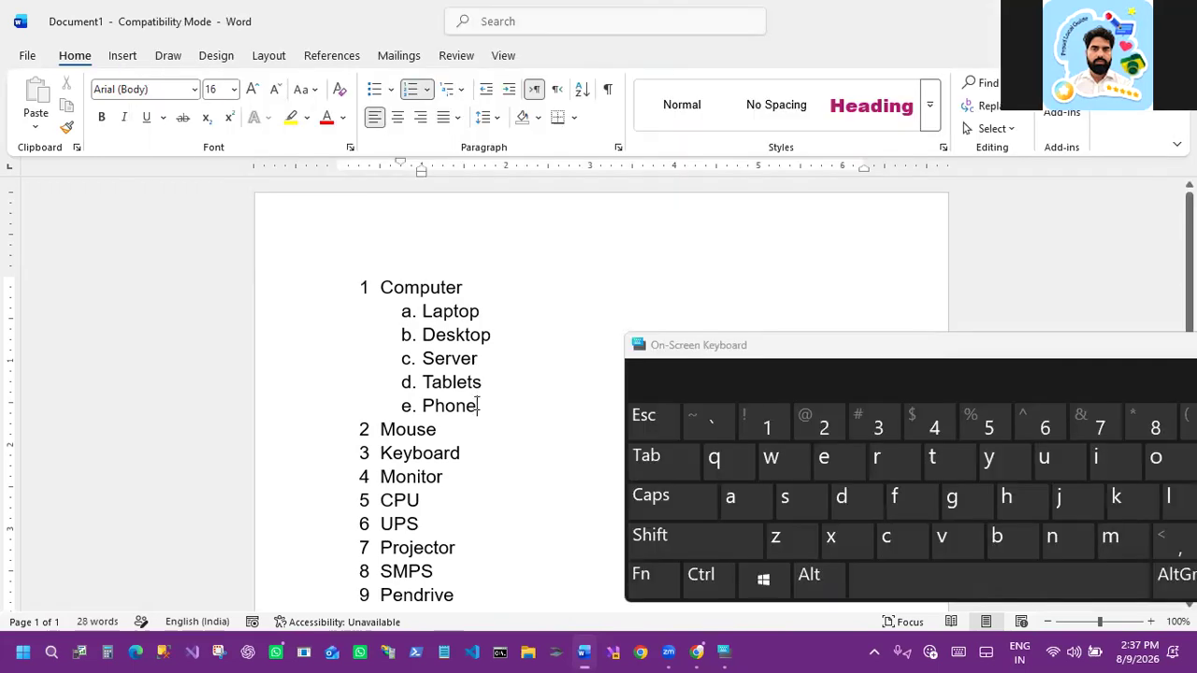
click(483, 382)
Step: Select the Computer sub-items Laptop to Phone and change their numbering to the a) b) c) style
click(404, 313)
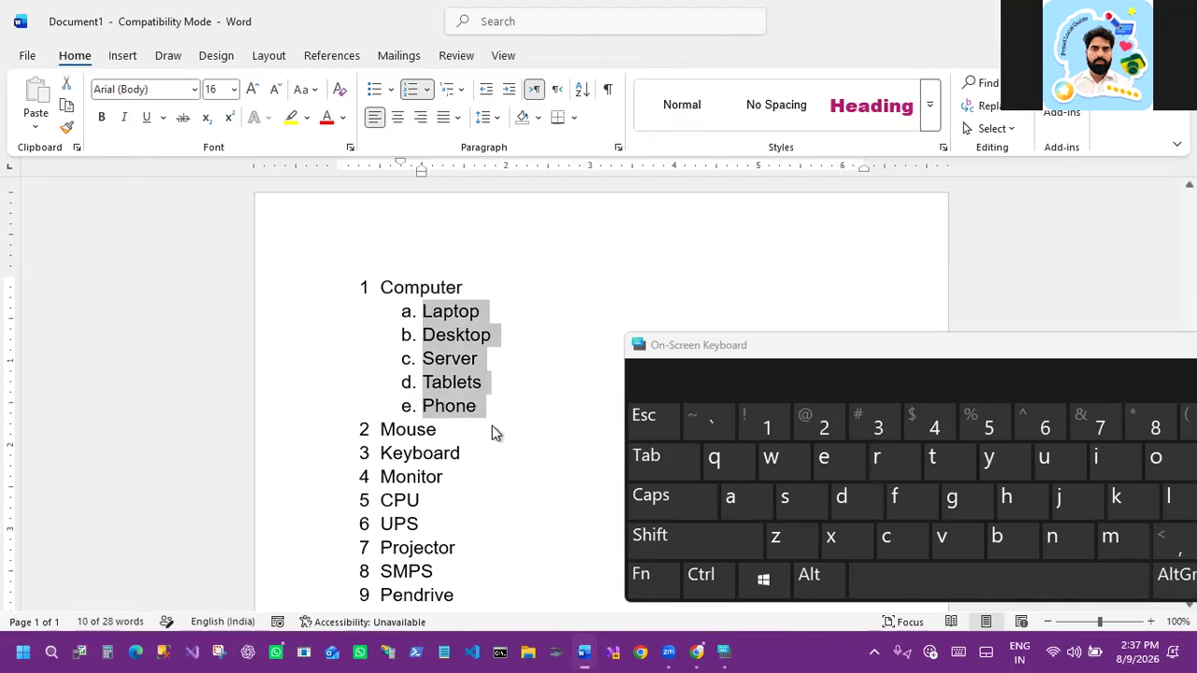
click(484, 406)
click(428, 316)
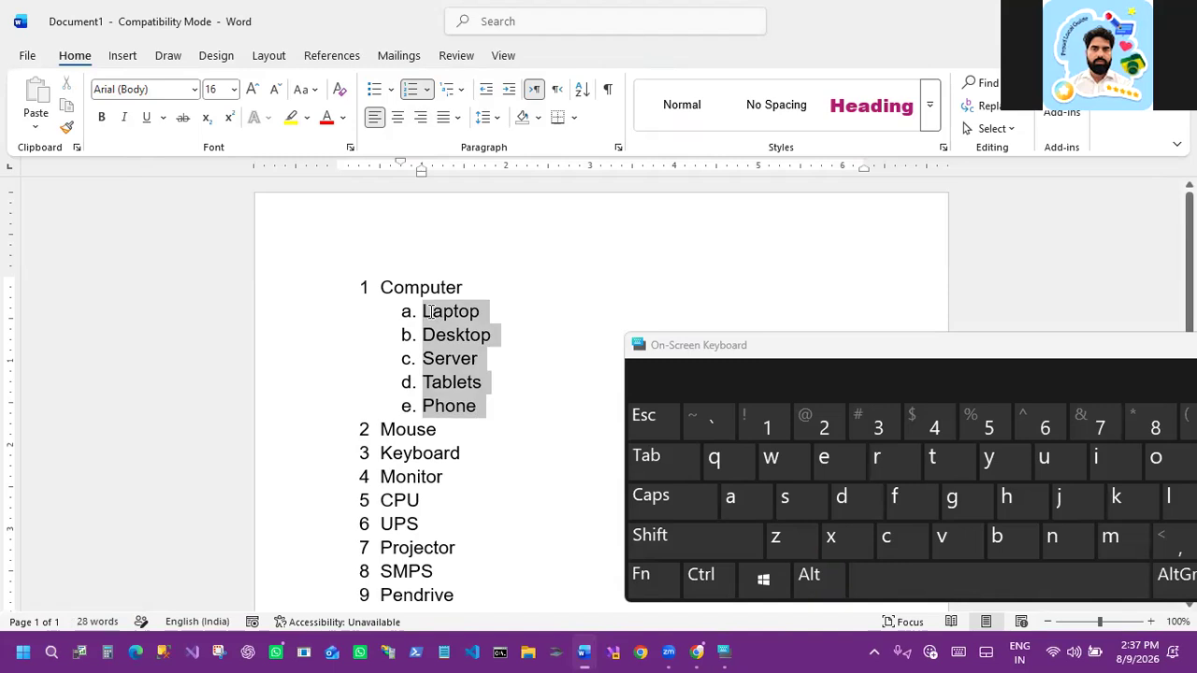
click(430, 92)
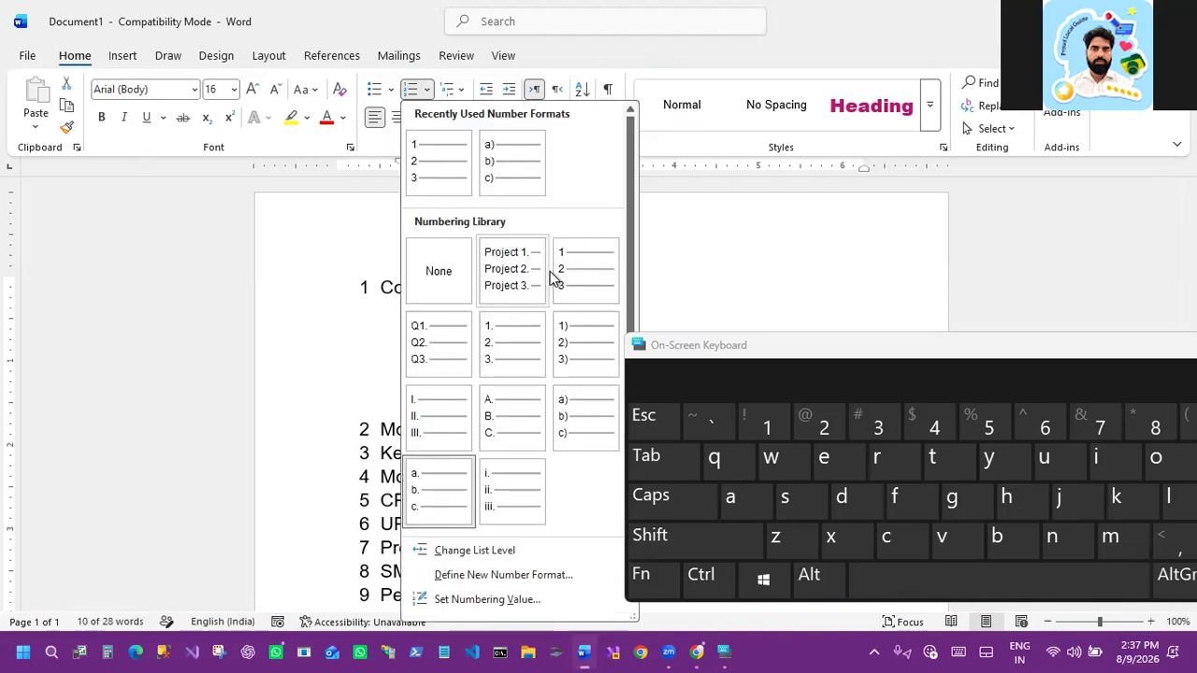
click(589, 423)
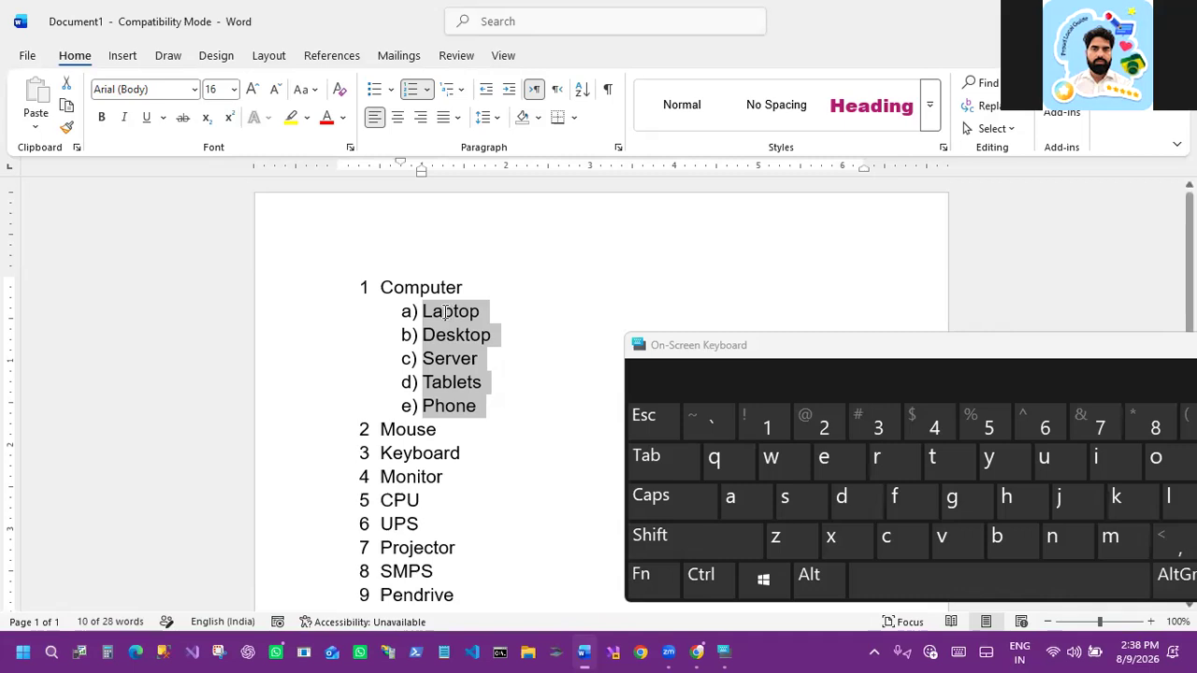
Step: Insert a new third-level item below Laptop and give it the four-diamond bullet
click(494, 334)
drag(489, 403, 474, 323)
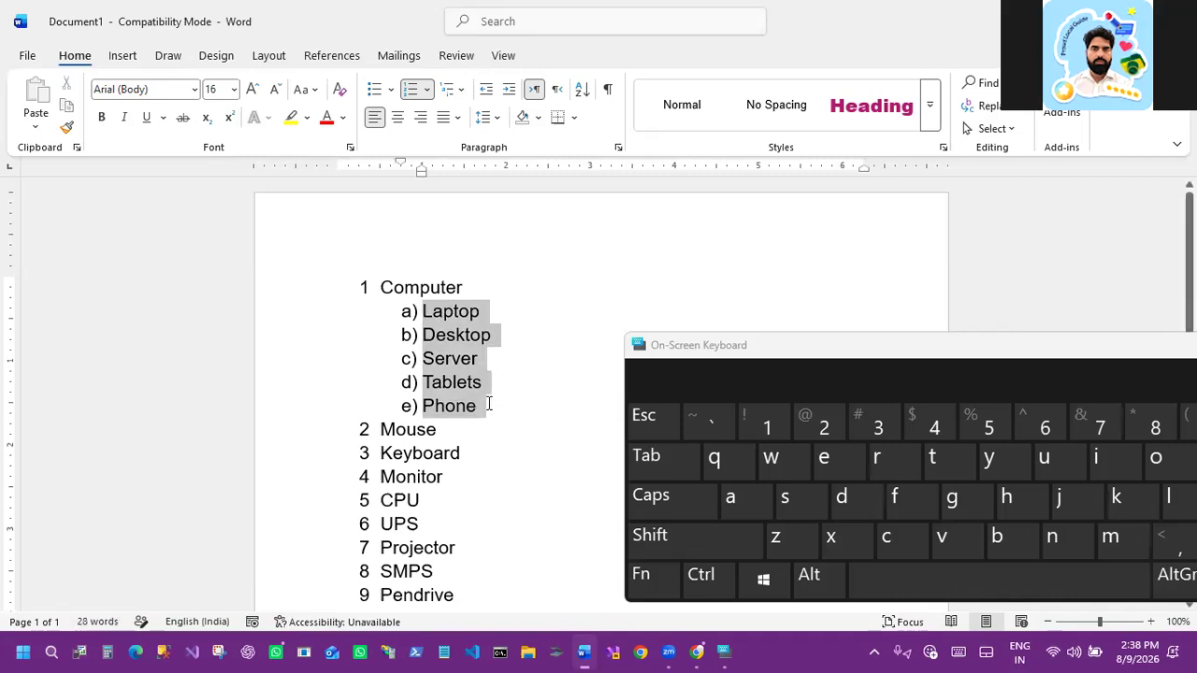
click(504, 310)
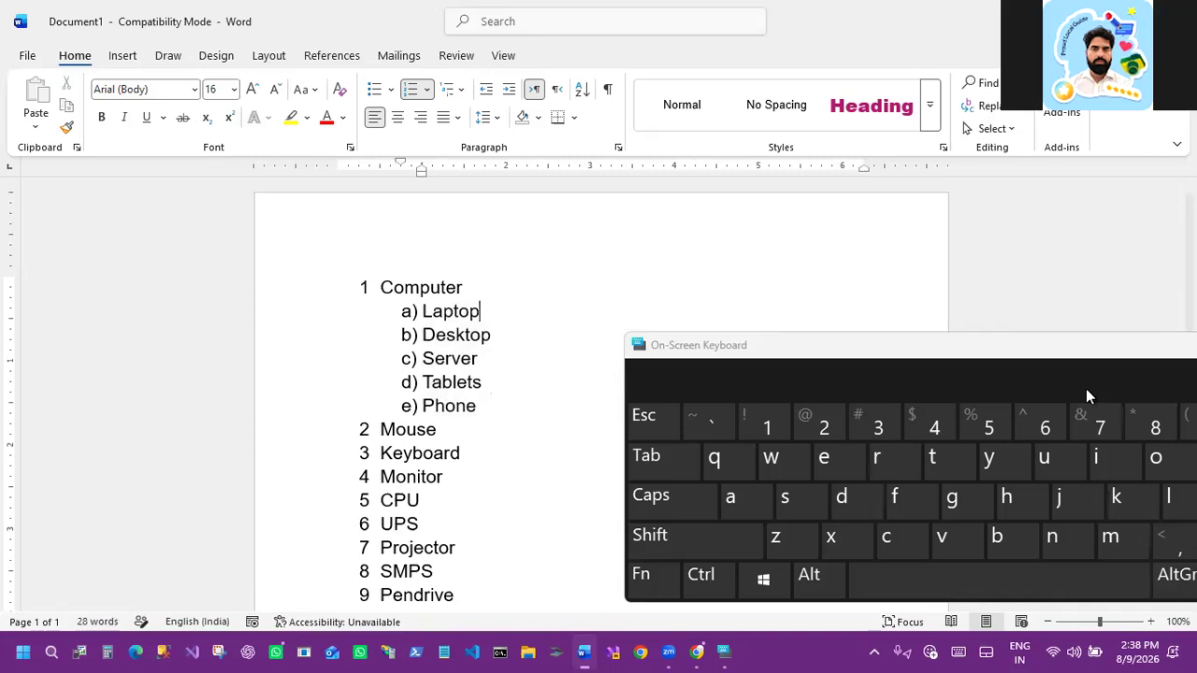
drag(1071, 350, 588, 494)
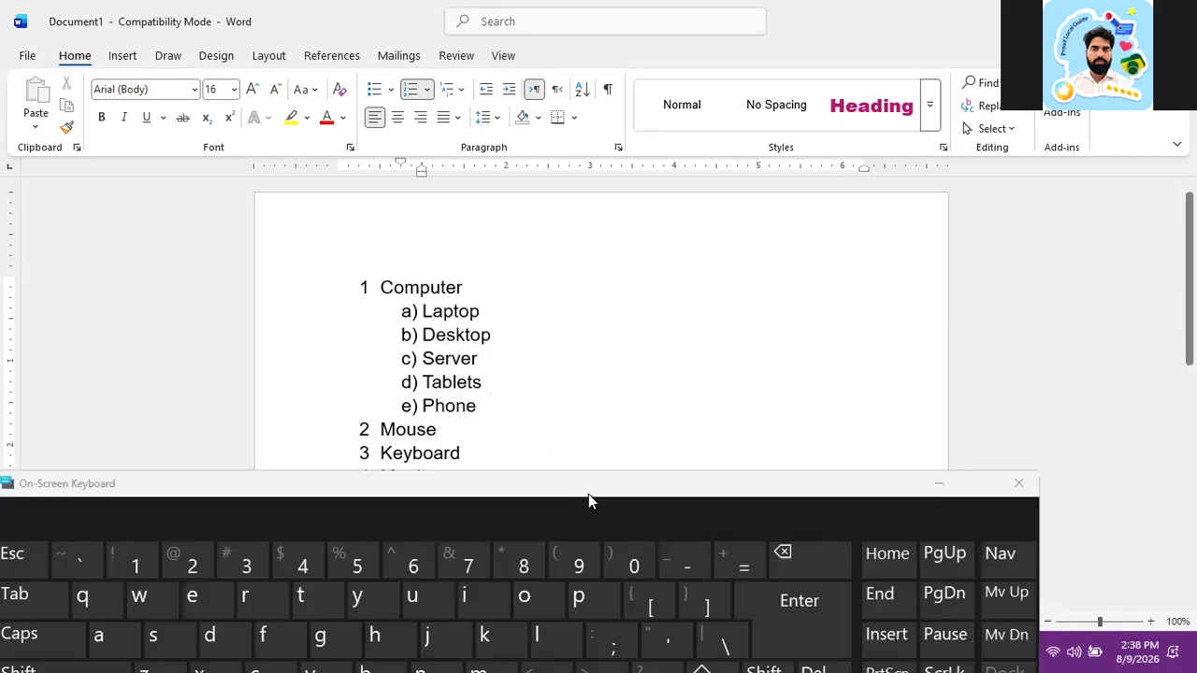
drag(800, 495, 813, 419)
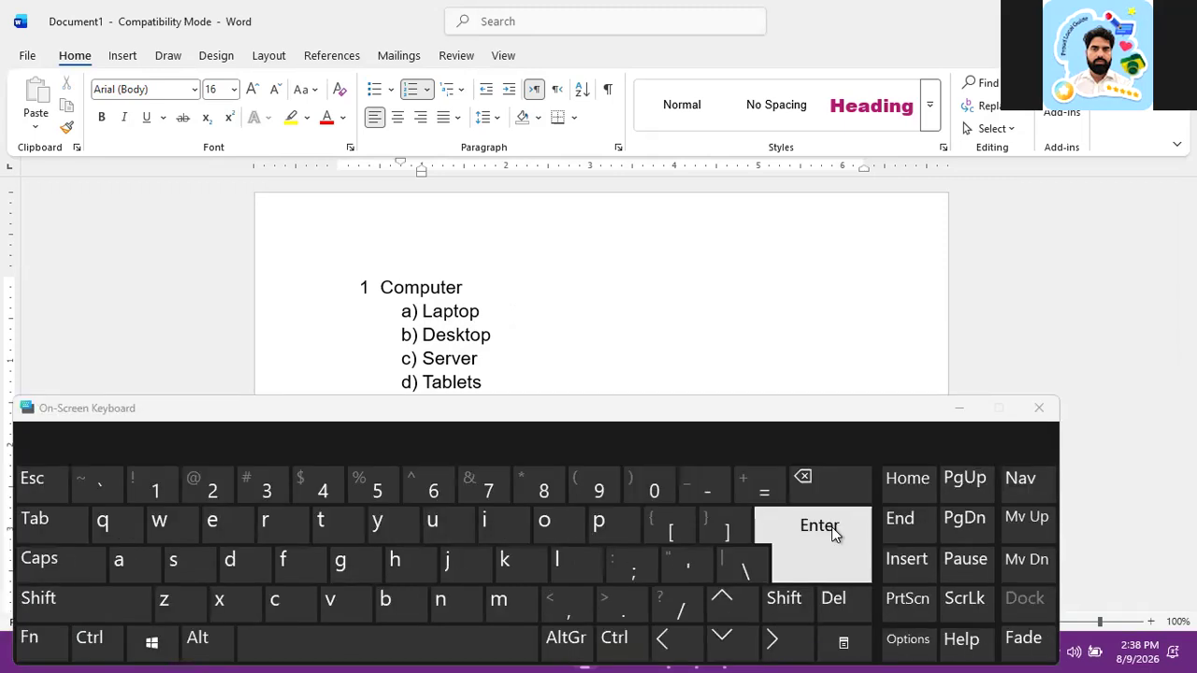
key(Return)
click(55, 518)
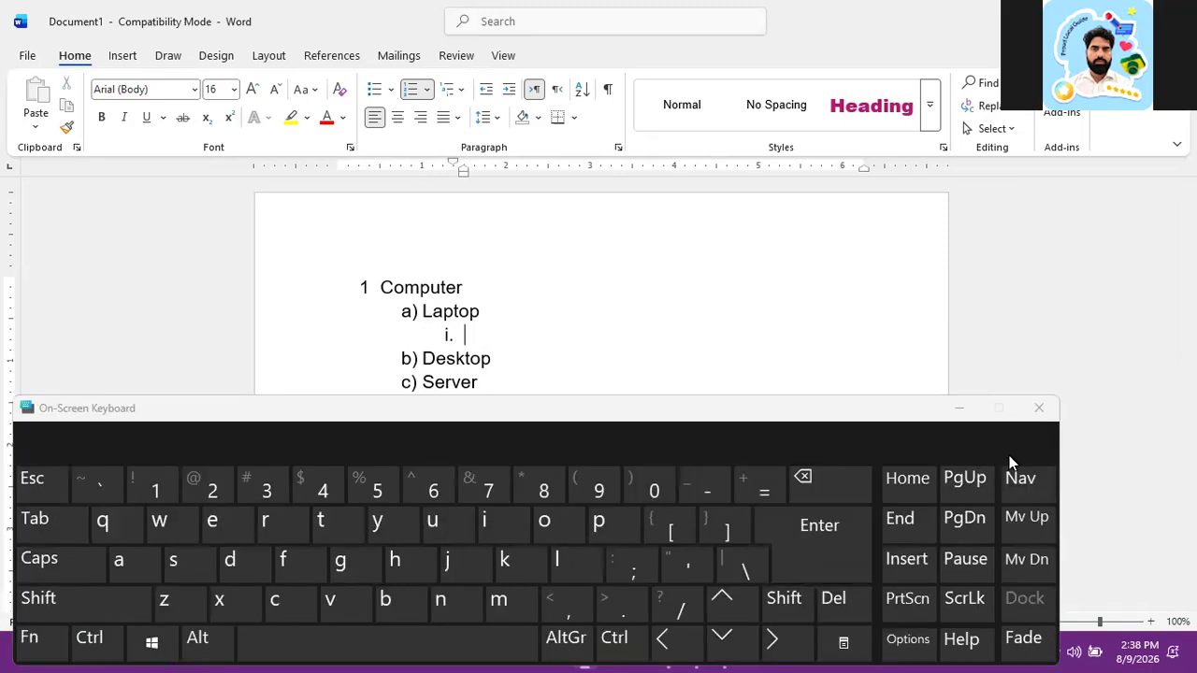
click(635, 414)
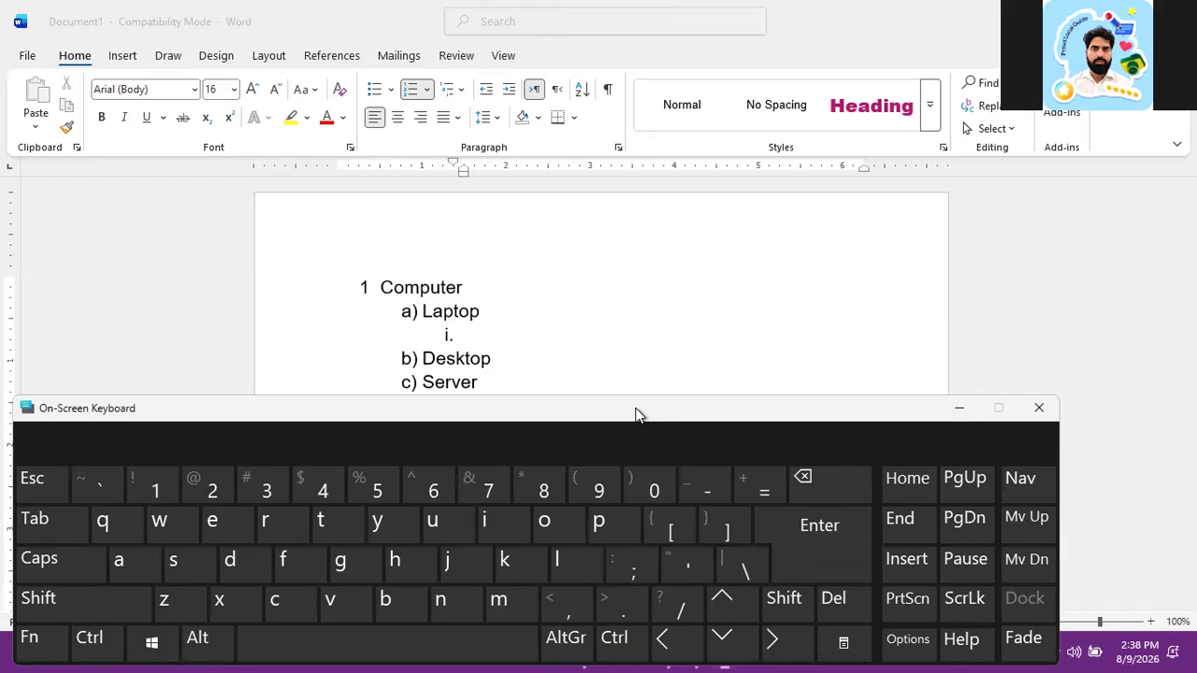
click(390, 90)
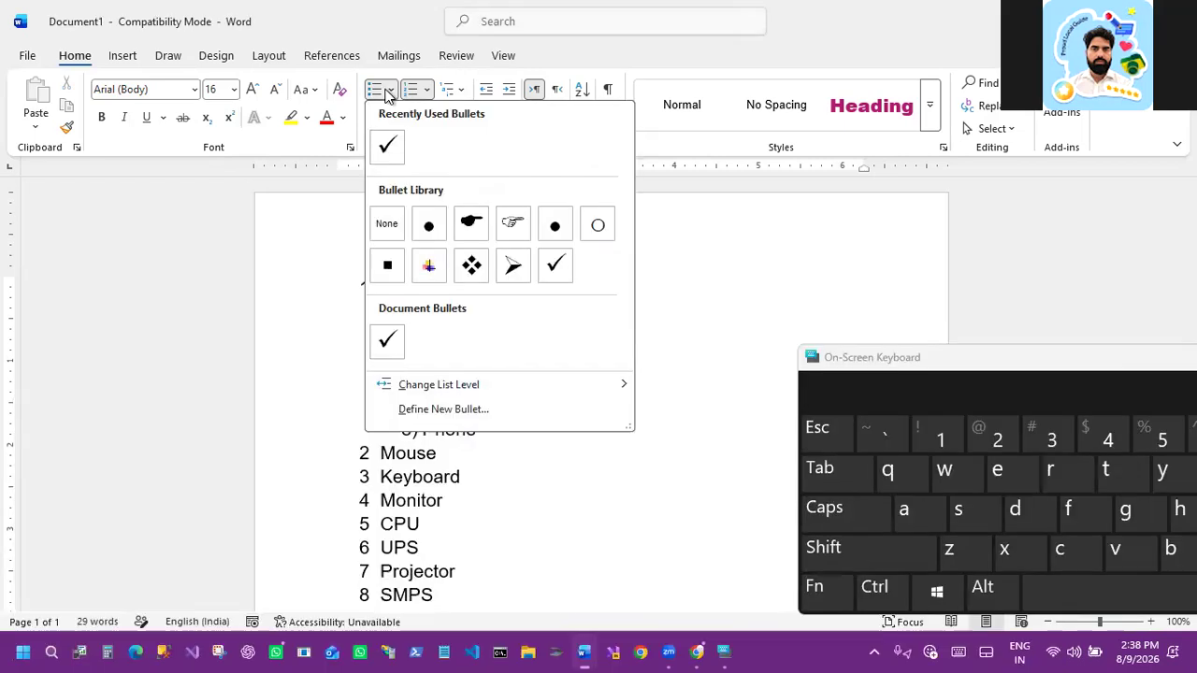
click(471, 266)
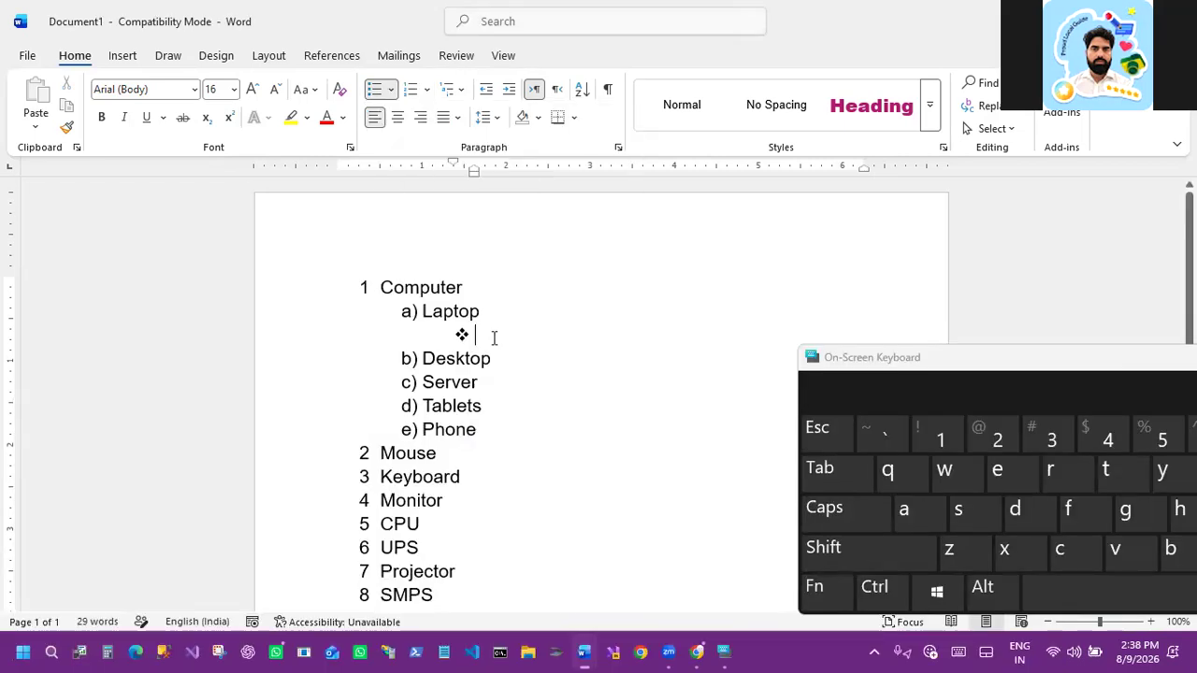
Step: Type Dell, HP, Lenovo and Accer as bulleted brands under Laptop
key(shift)
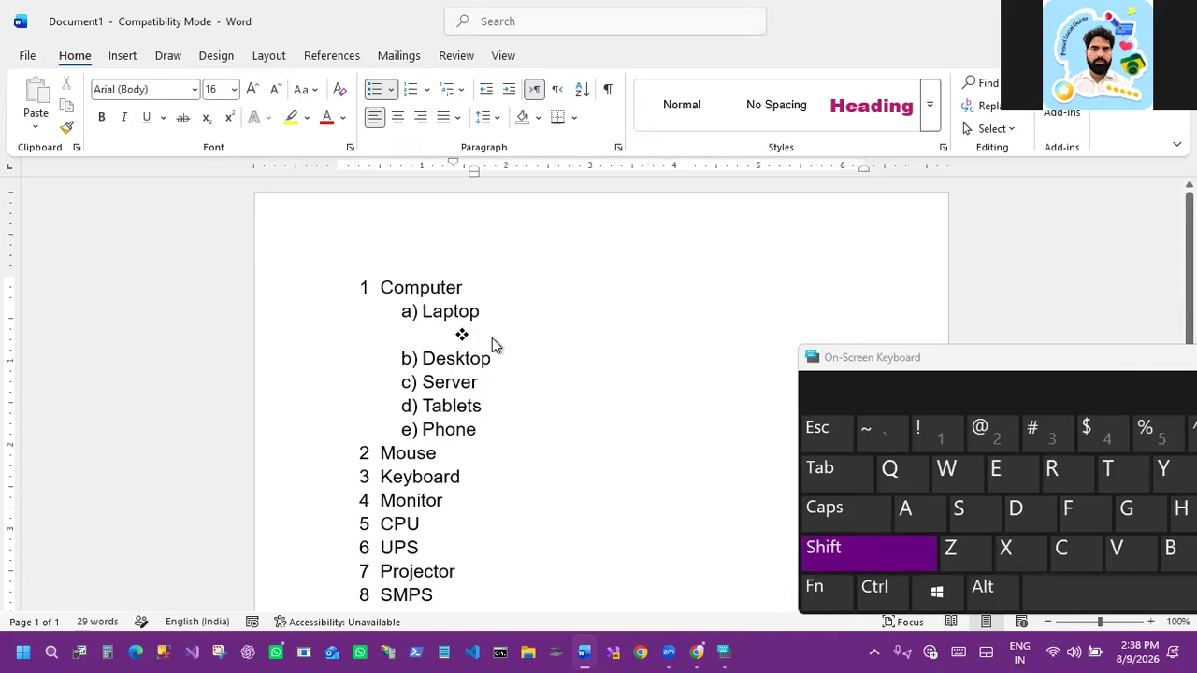
text(Dell)
key(Return)
text(HP)
key(Return)
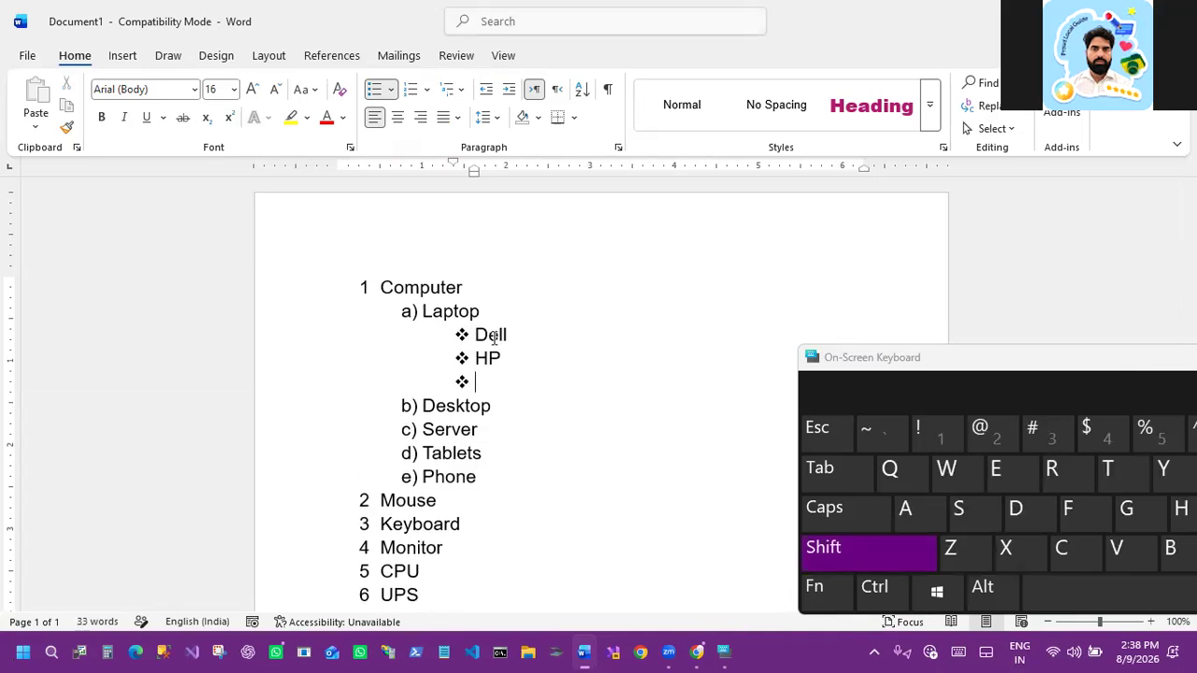
text(Lenovo)
key(Return)
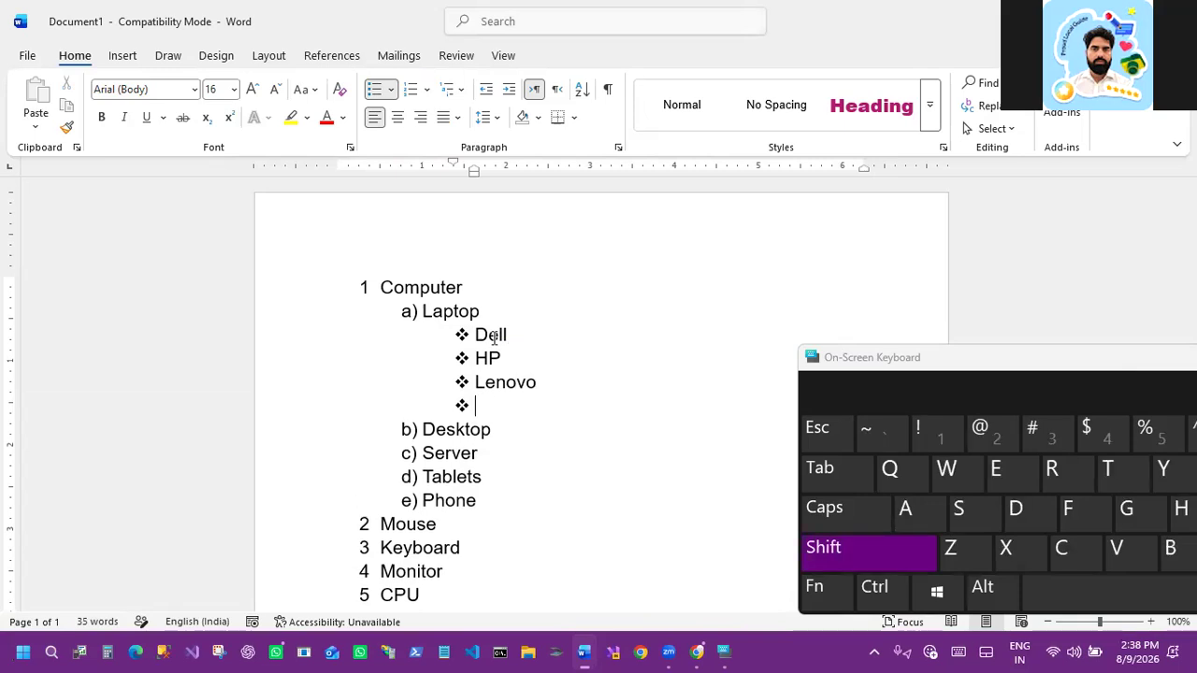
text(Accer)
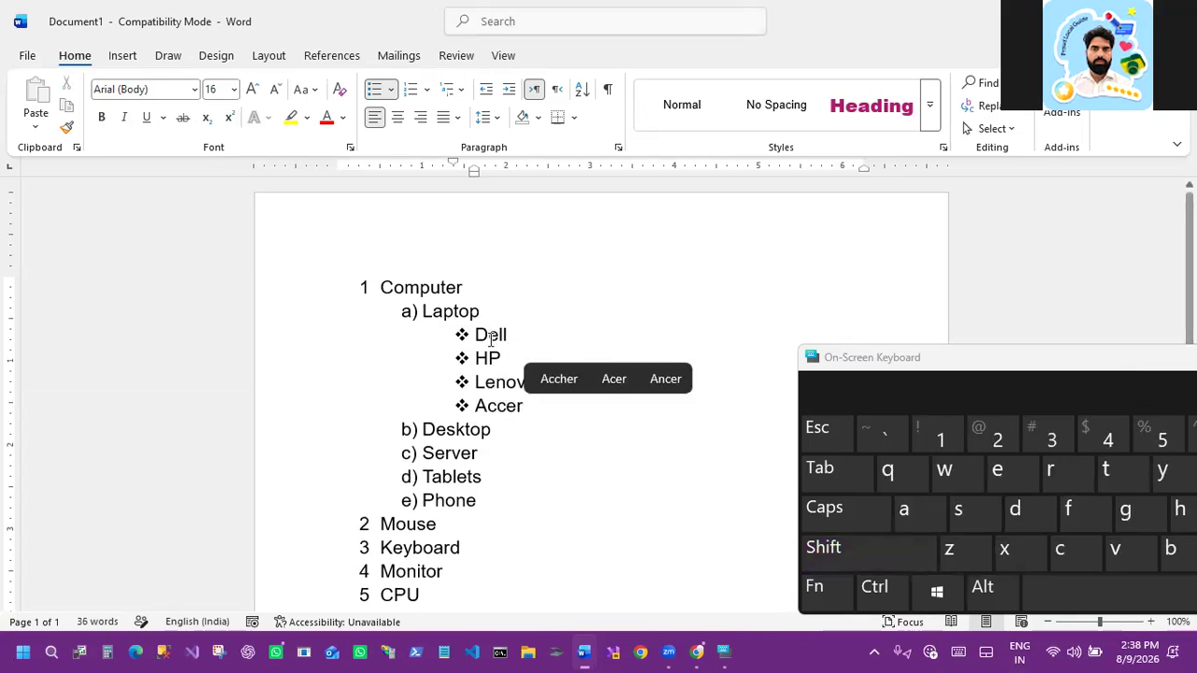
Step: Add a new fourth-level item under Dell numbered in the a. b. c. style
click(518, 328)
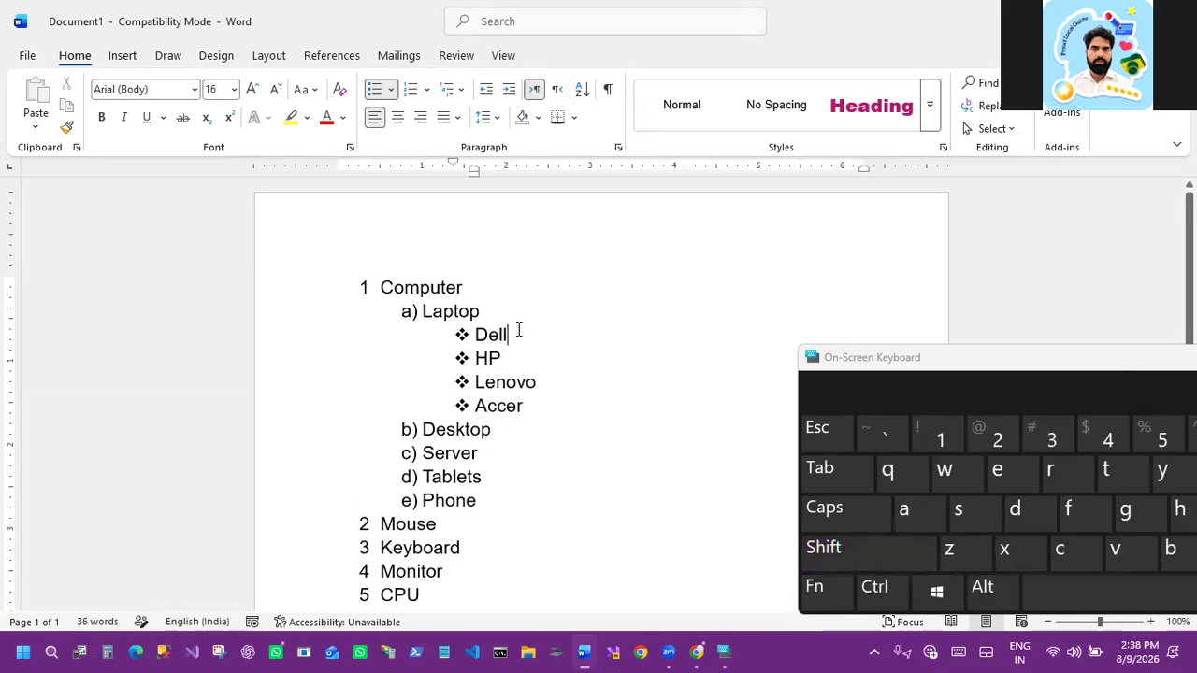
key(Return)
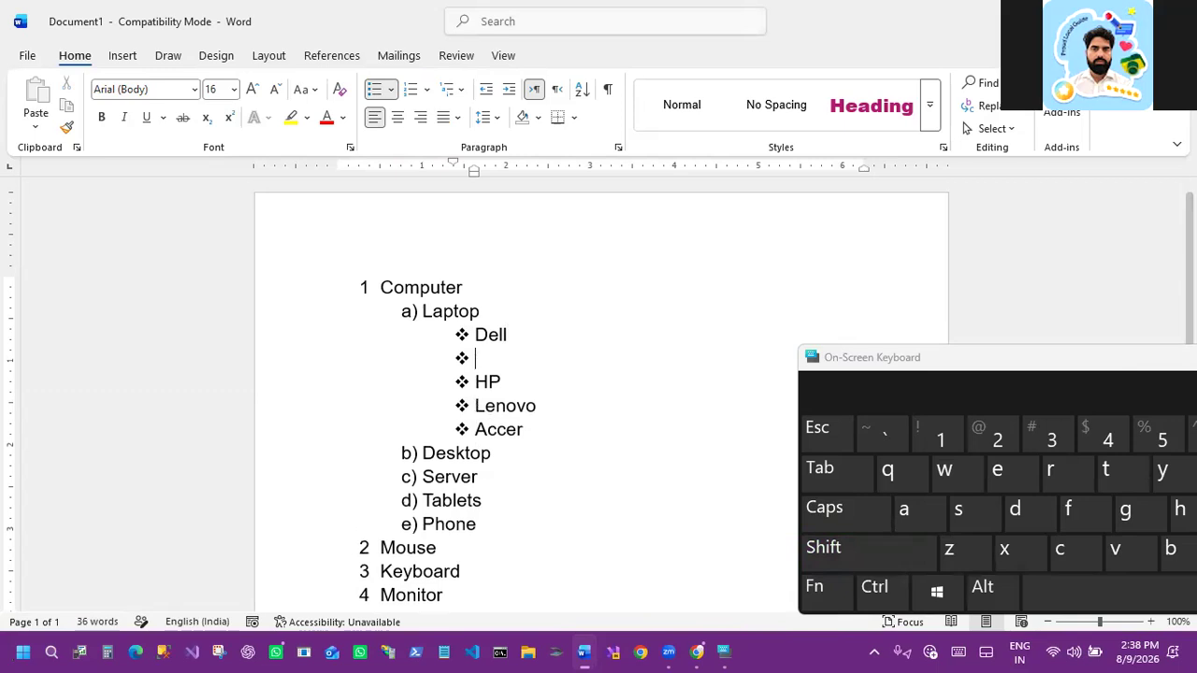
click(410, 89)
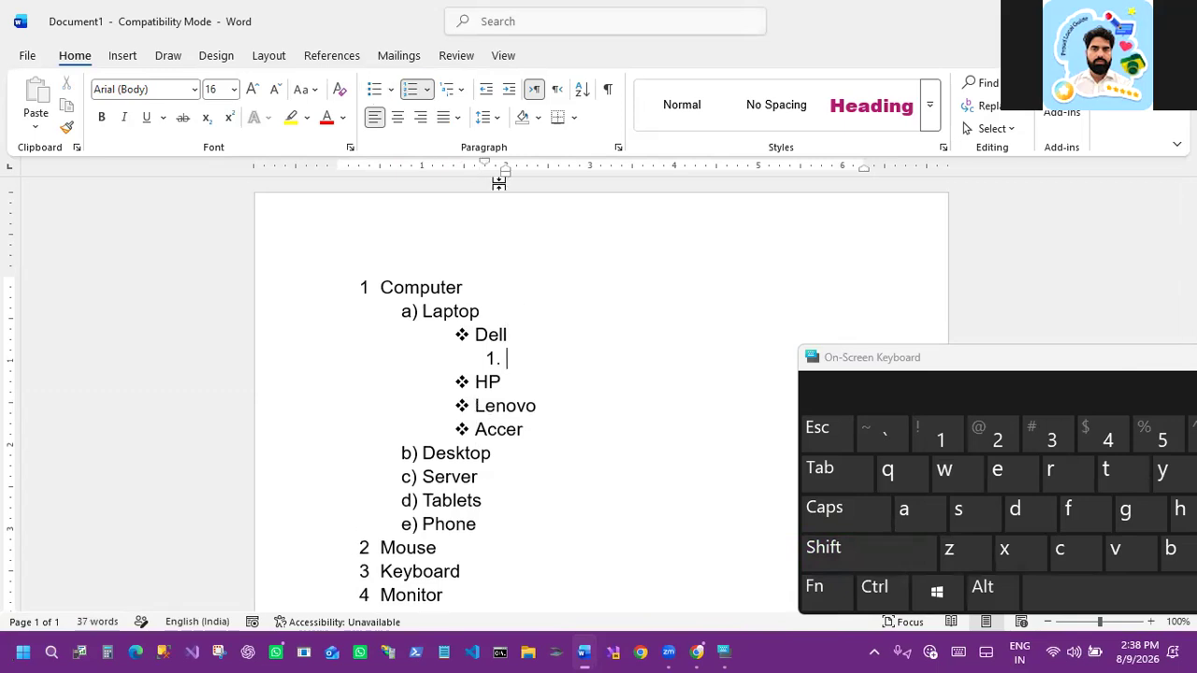
click(427, 89)
click(540, 359)
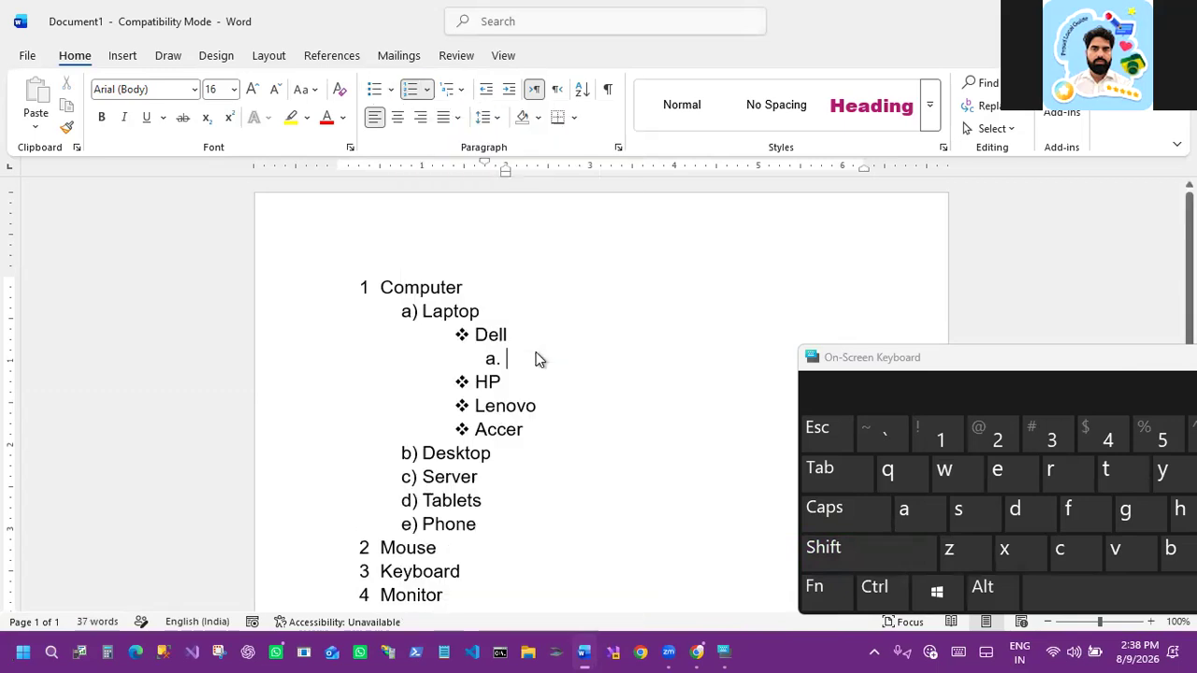
Step: Enter 50000/- and 65000/- as price items under Dell
text(50)
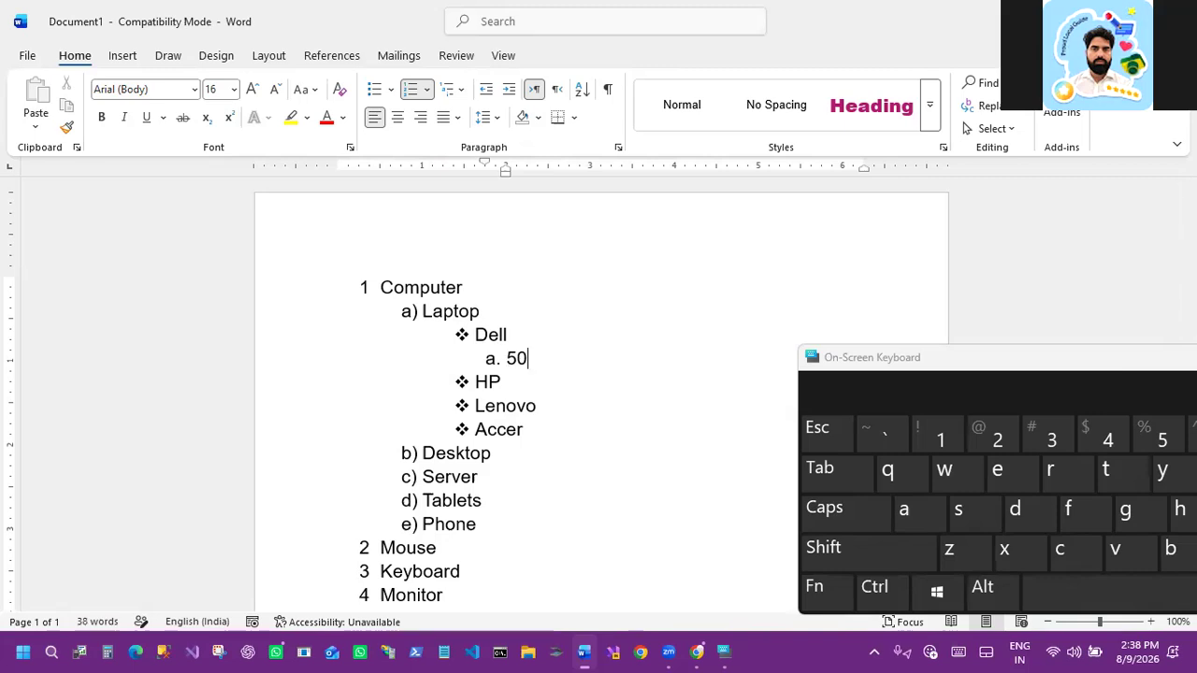
text(000/-)
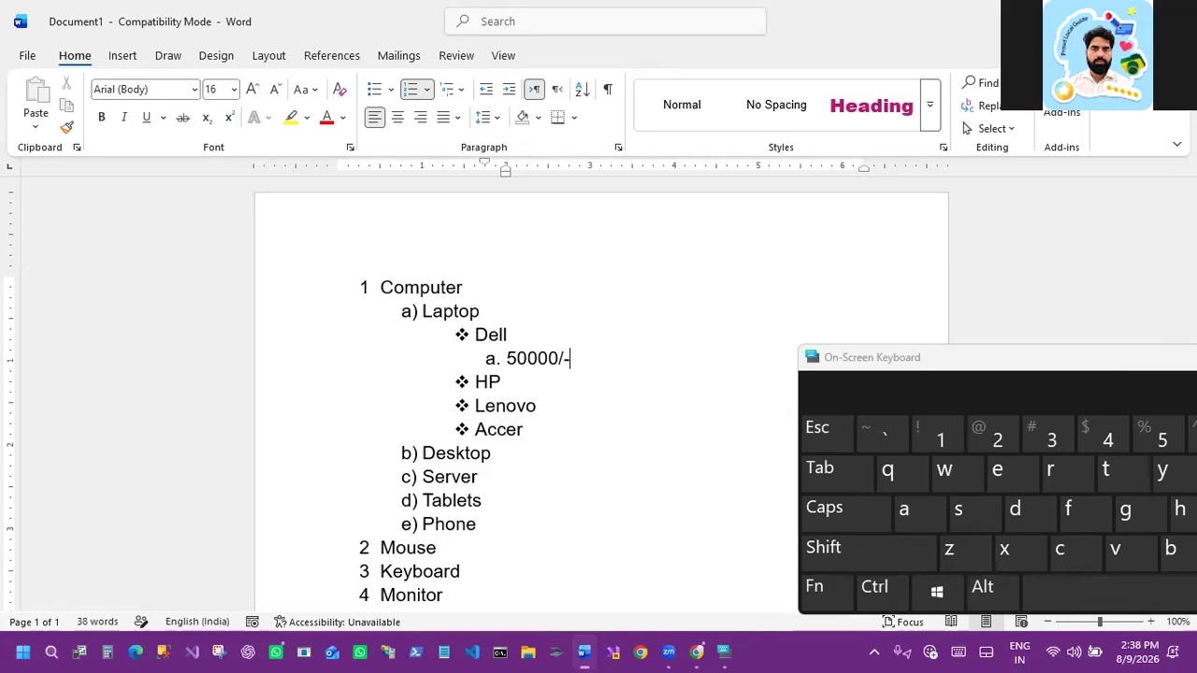
key(Return)
text(65000)
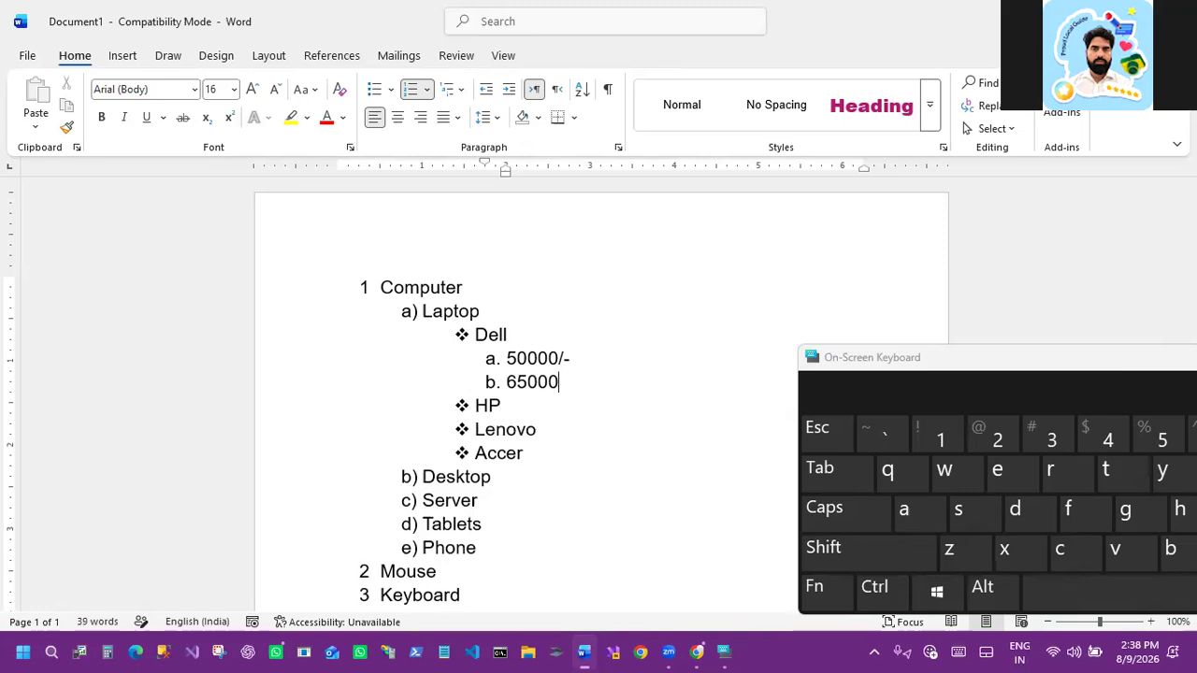
text(/-)
key(Return)
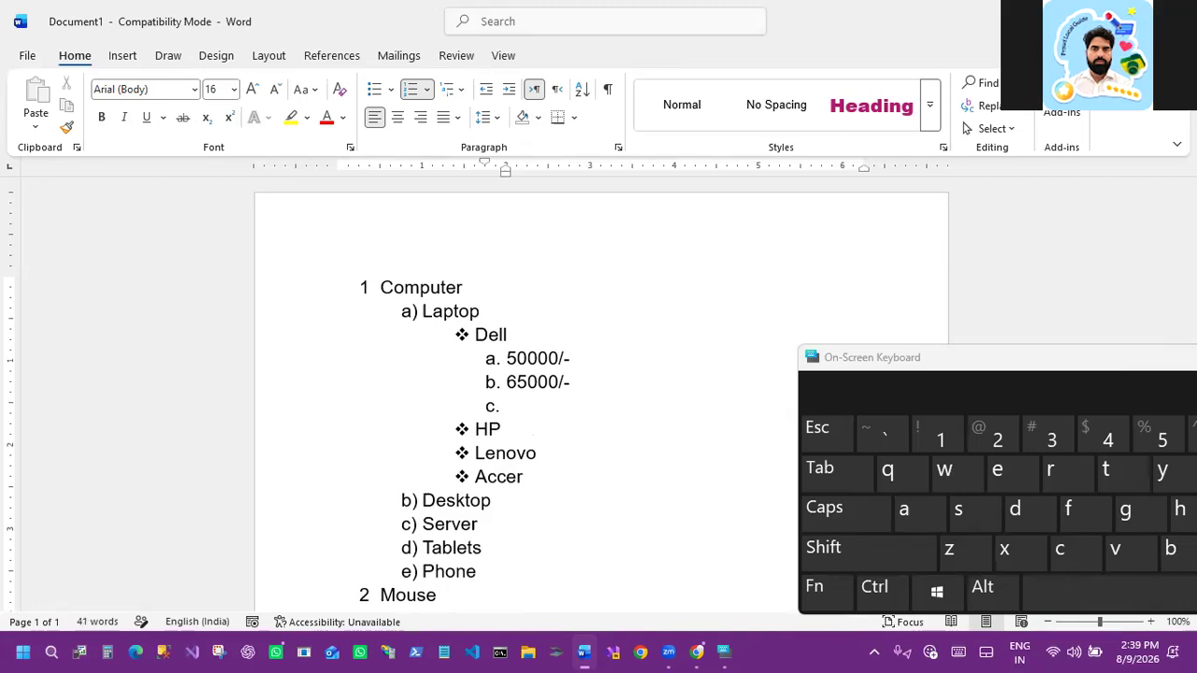
Step: Add 77800/- and 99000/- as further price items under Dell
text(77800/-)
key(Return)
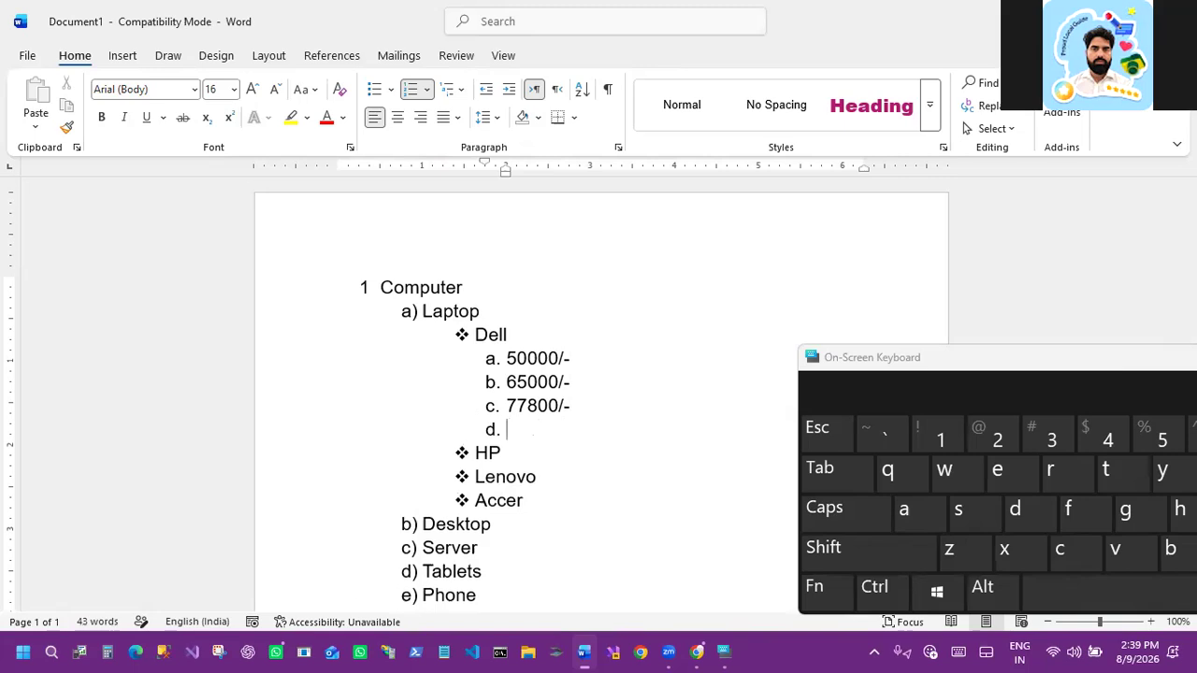
text(99000)
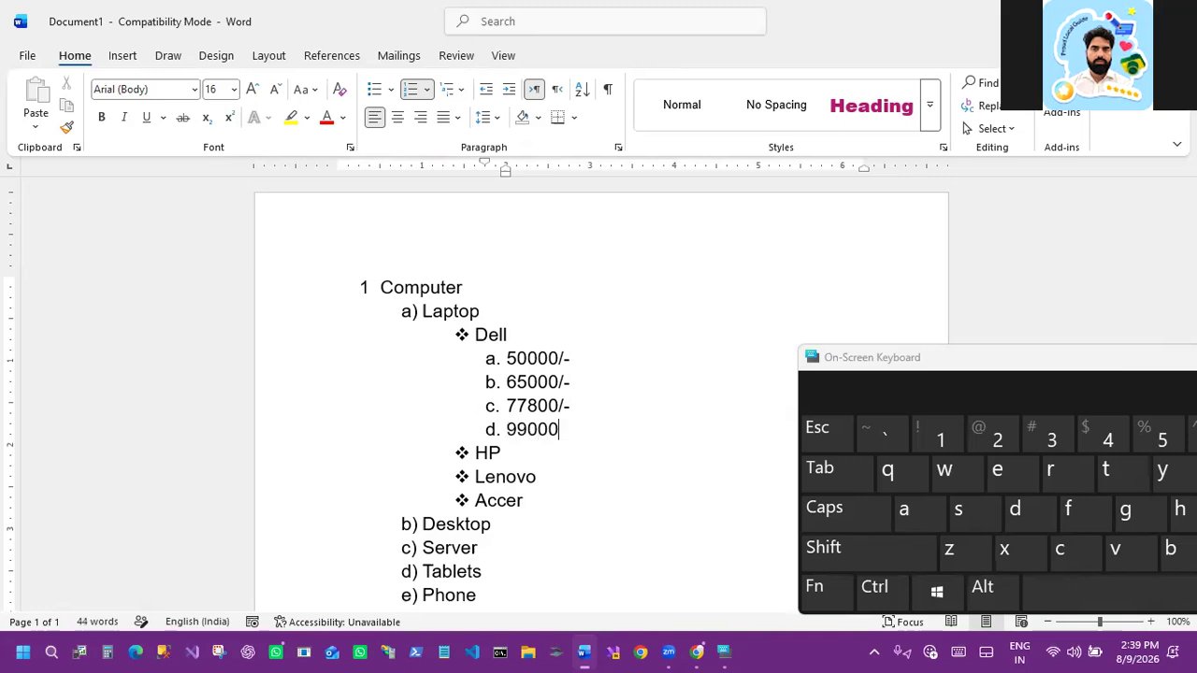
text(/-)
Step: Delete the Server item from the sub-list under Computer
drag(996, 366, 296, 22)
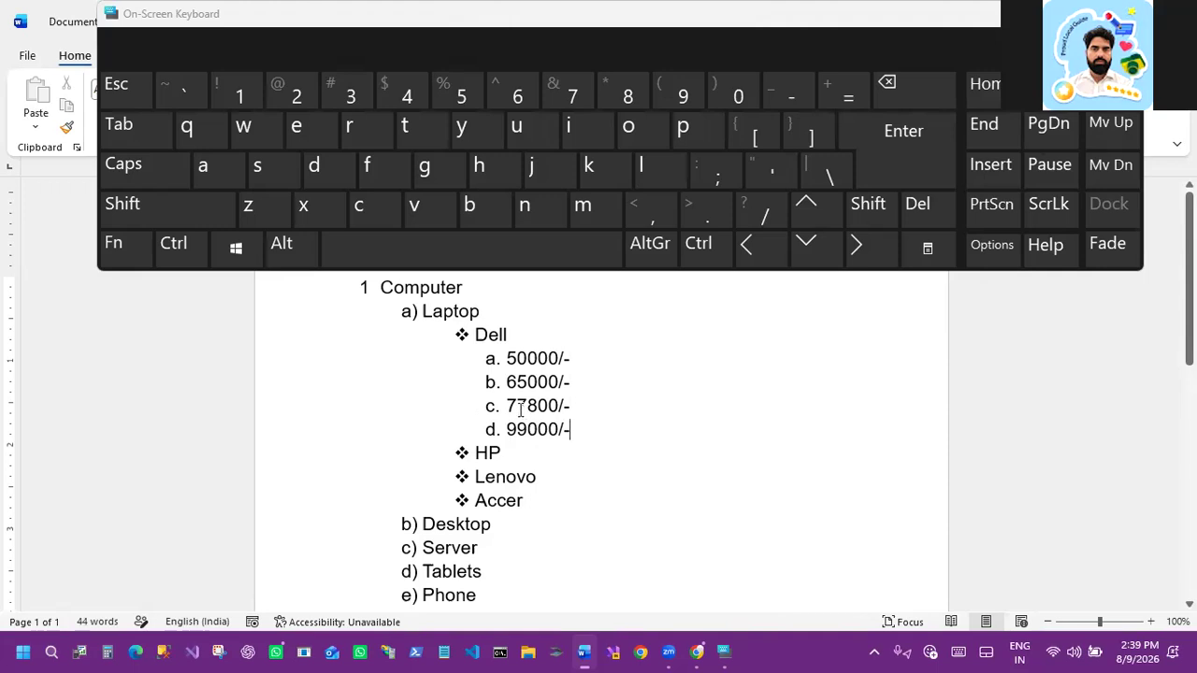
scroll(442, 497, down, 1)
scroll(493, 517, down, 1)
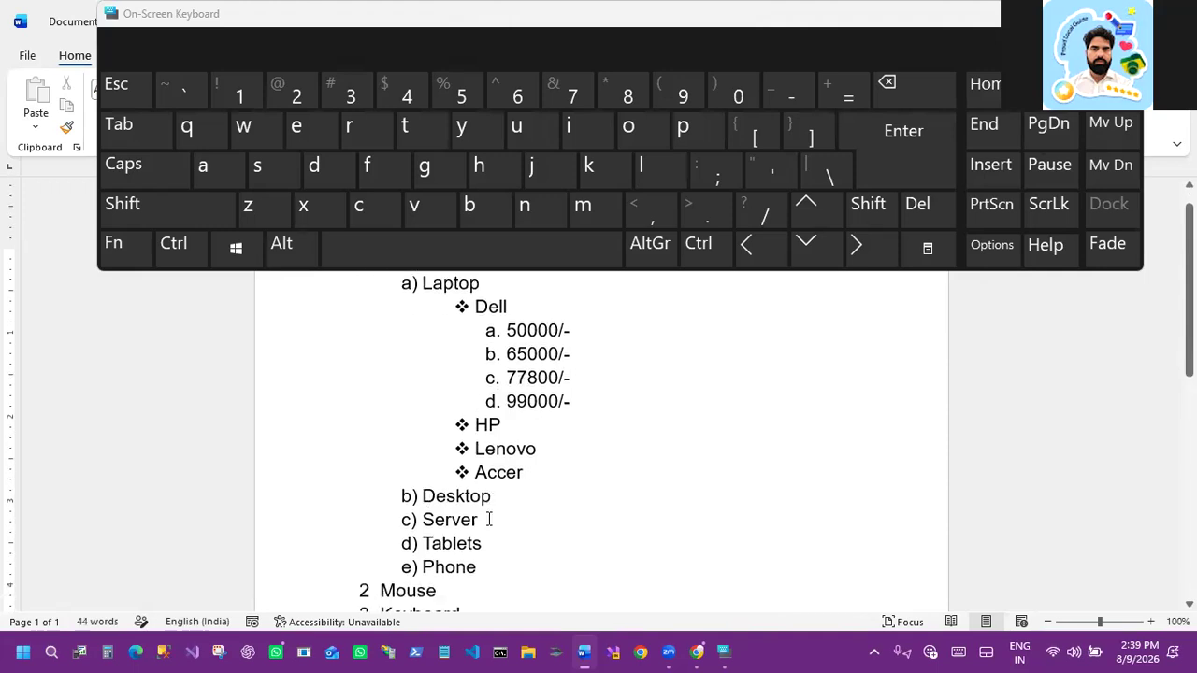
triple_click(417, 520)
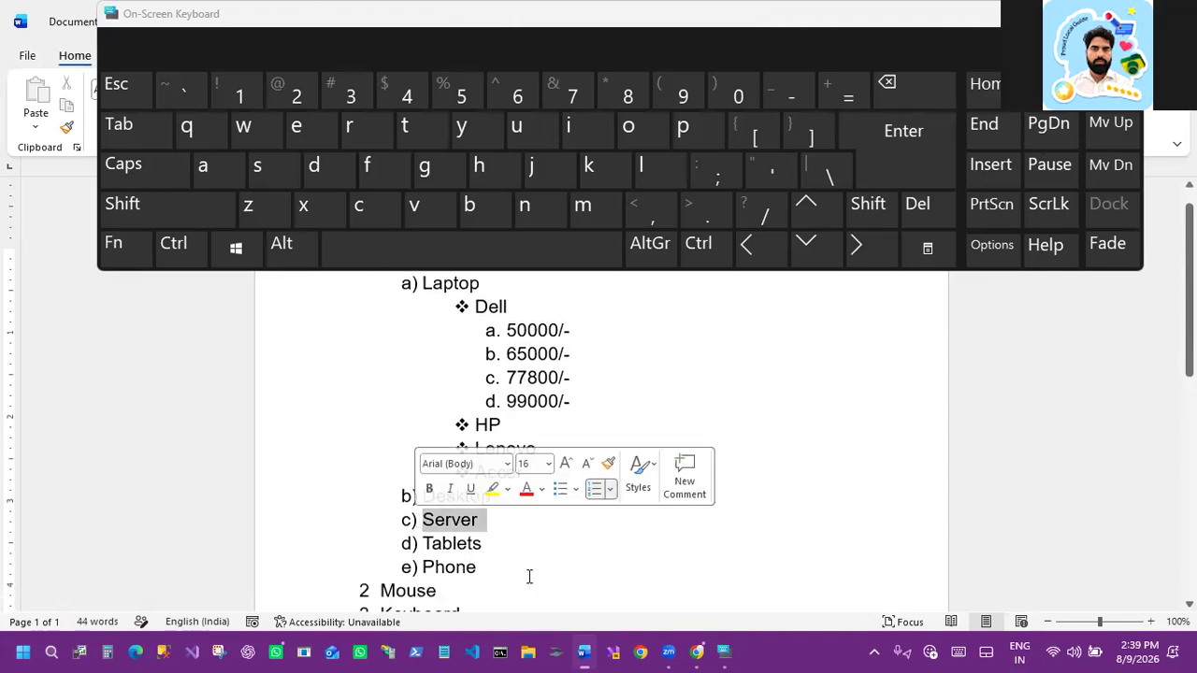
scroll(531, 547, down, 2)
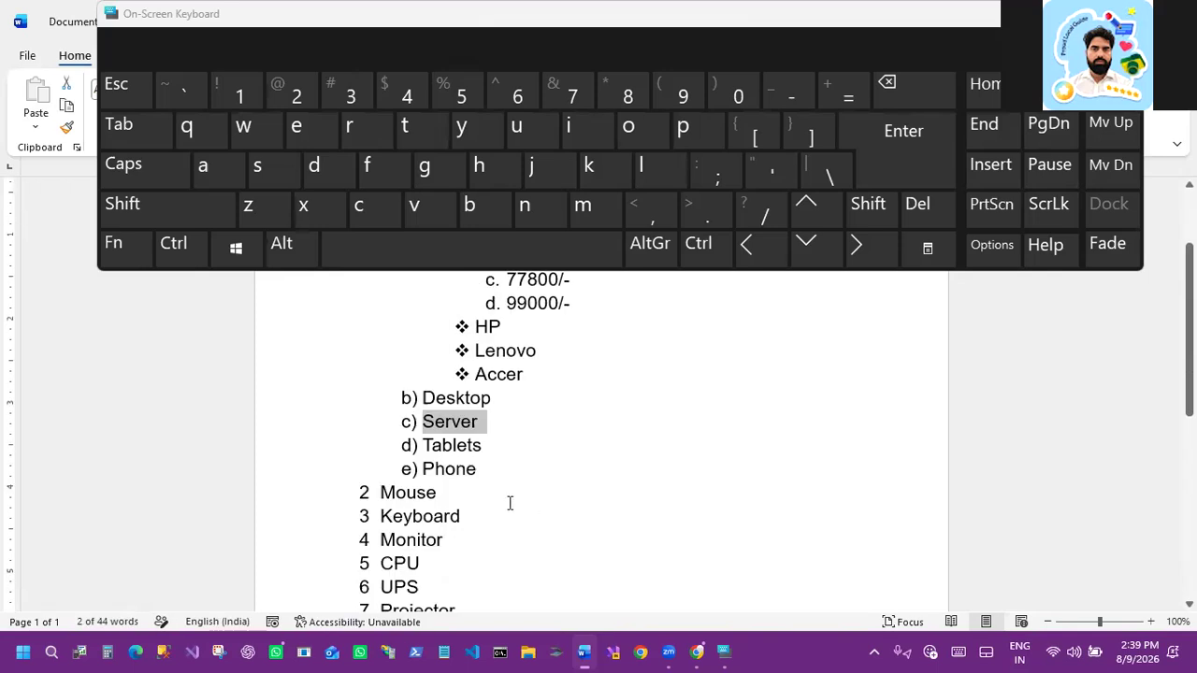
key(ctrl+2)
drag(380, 431, 420, 477)
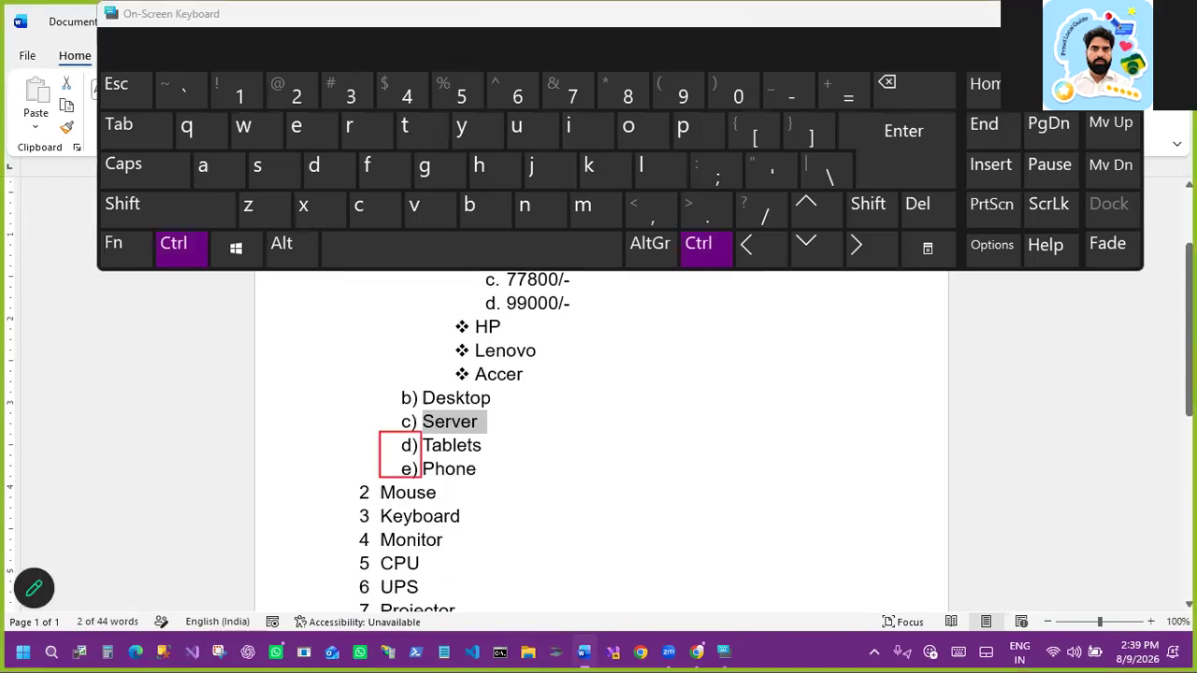
key(Escape)
click(488, 428)
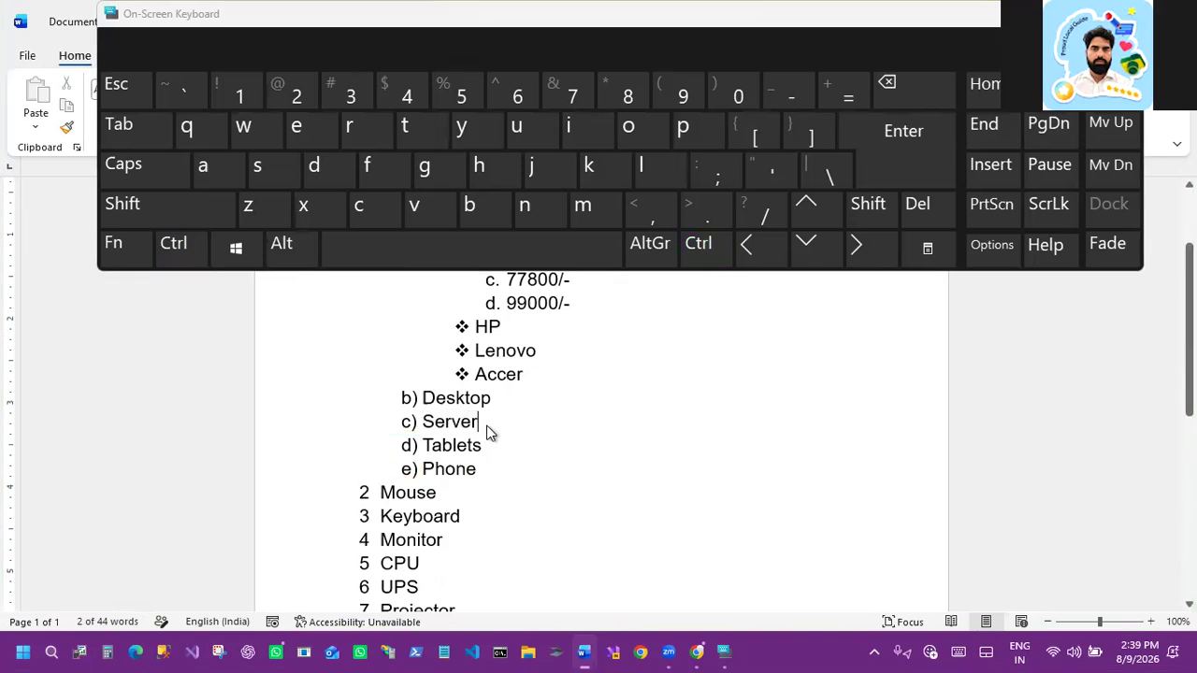
drag(433, 422, 415, 419)
click(879, 198)
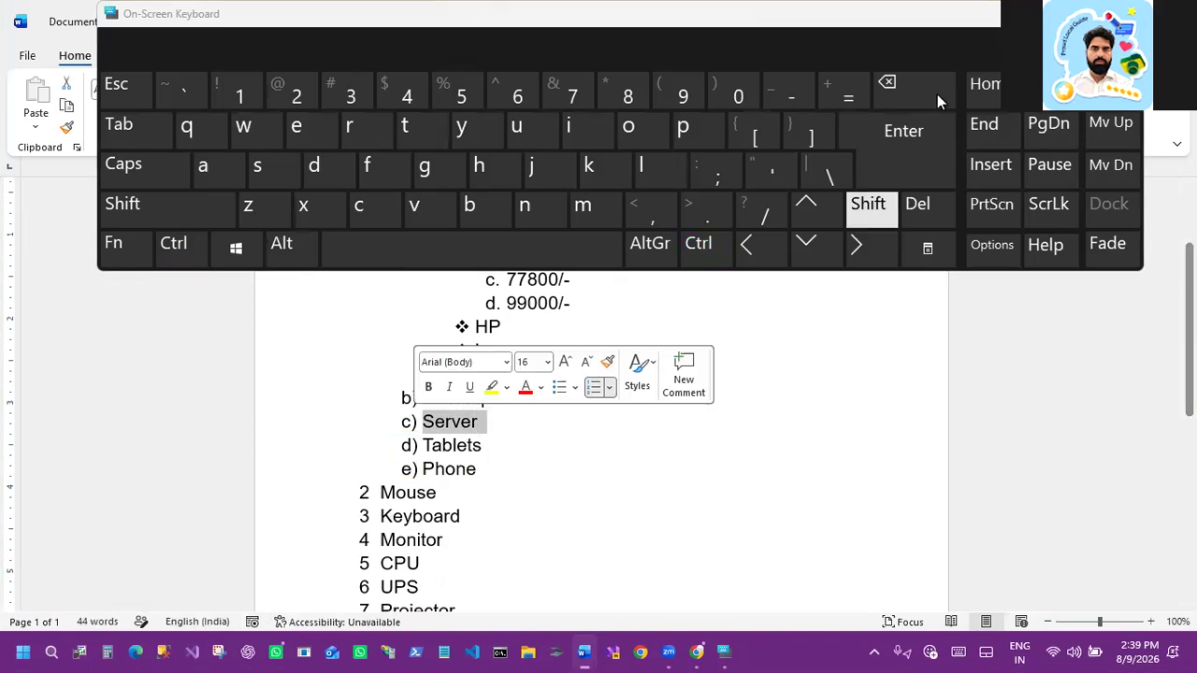
click(918, 203)
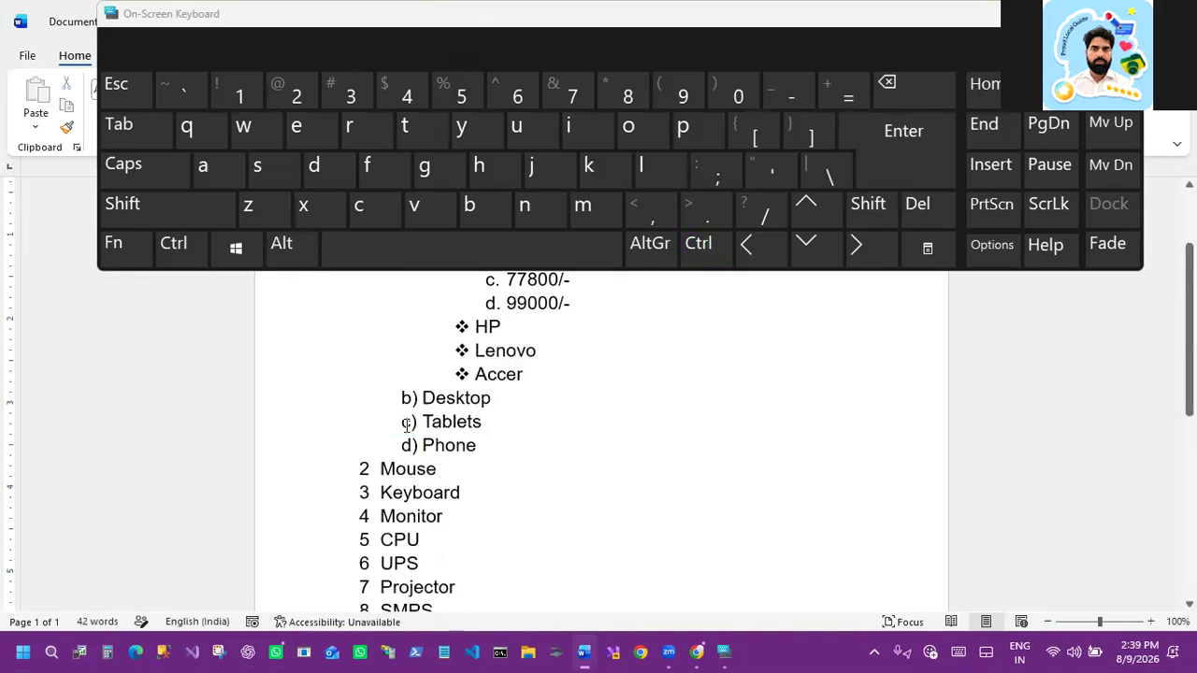
click(422, 422)
shift+click(480, 445)
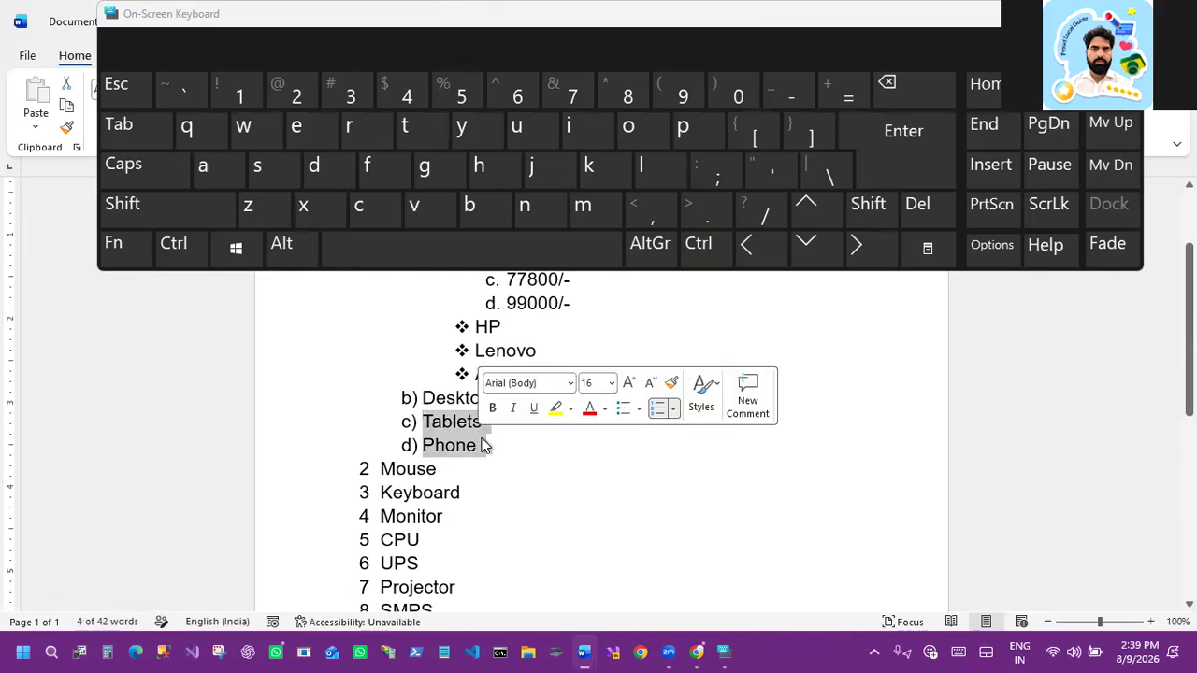
click(516, 436)
Step: Delete the CPU and UPS items from the main numbered list
scroll(451, 459, down, 1)
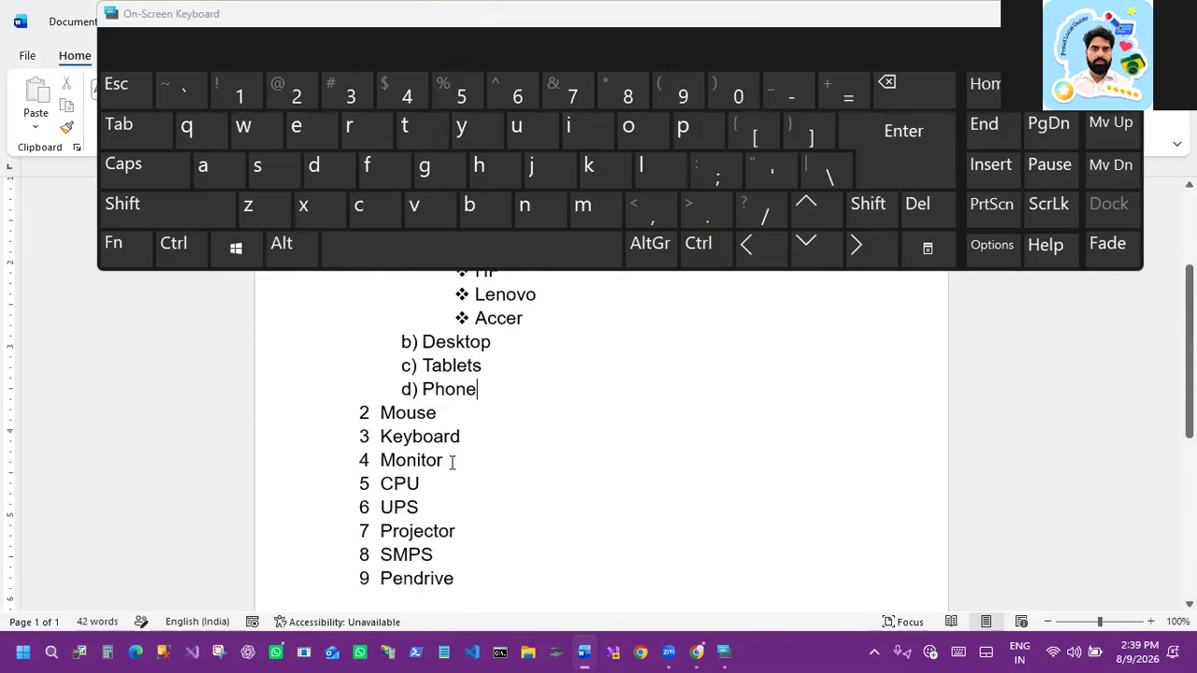
scroll(395, 453, down, 1)
drag(383, 454, 444, 483)
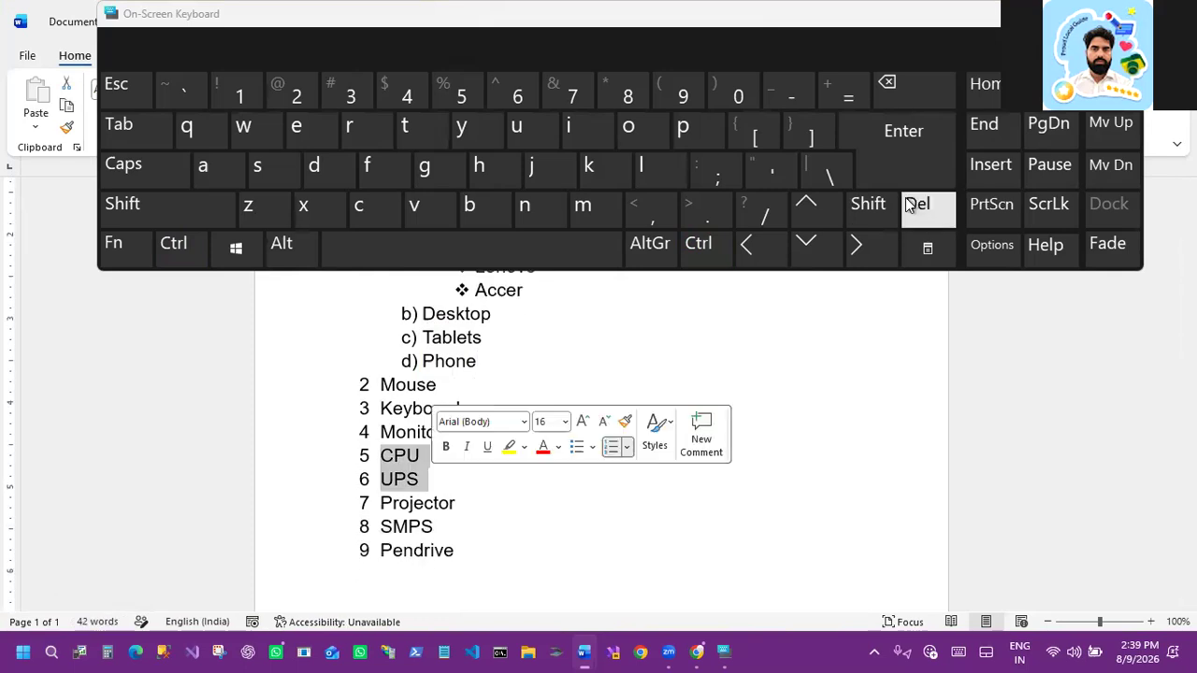
key(Delete)
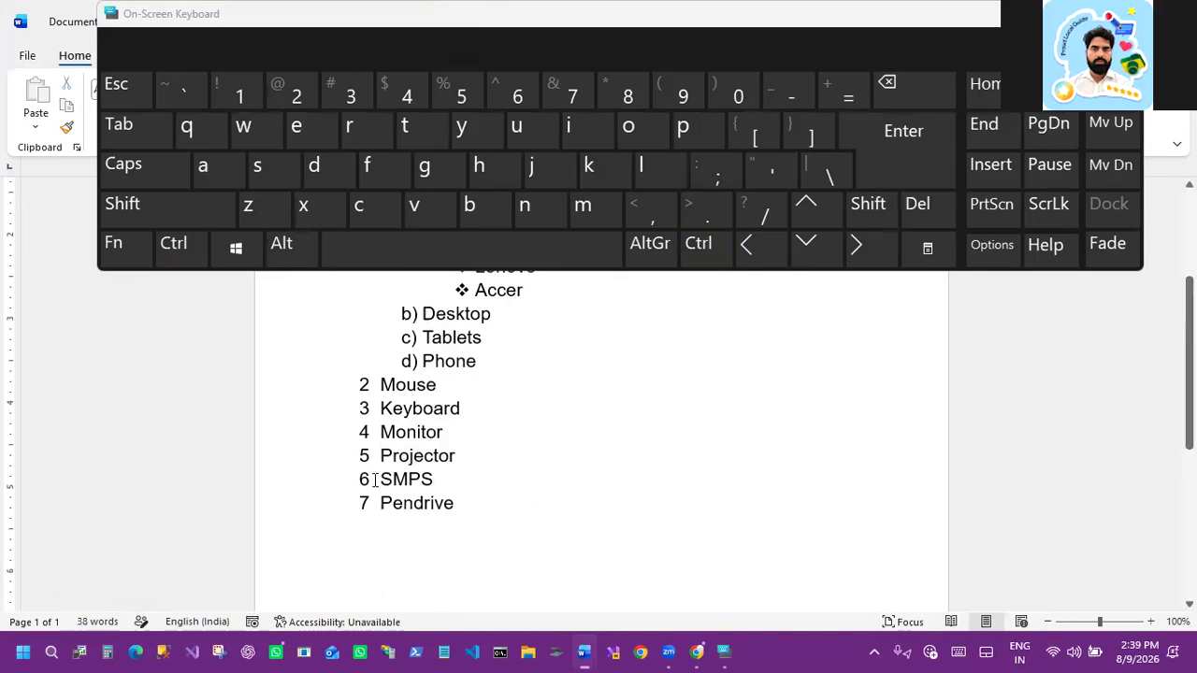
Step: Close the on-screen keyboard and scroll through the whole list to review it
click(378, 477)
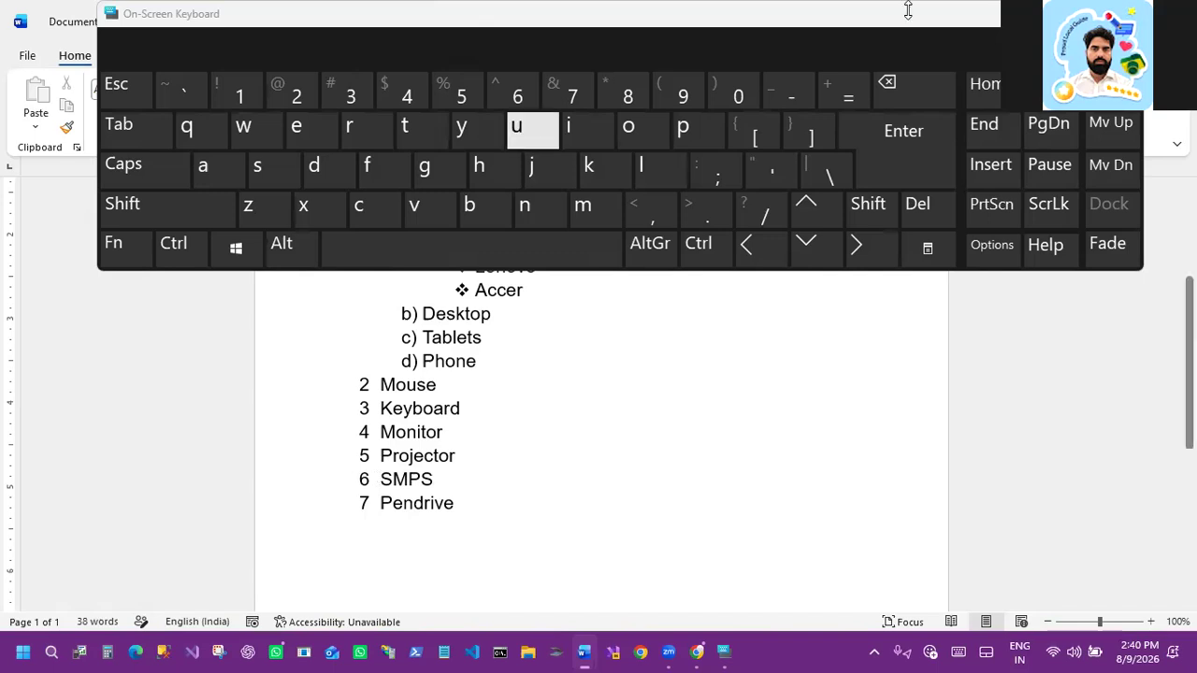
click(1041, 13)
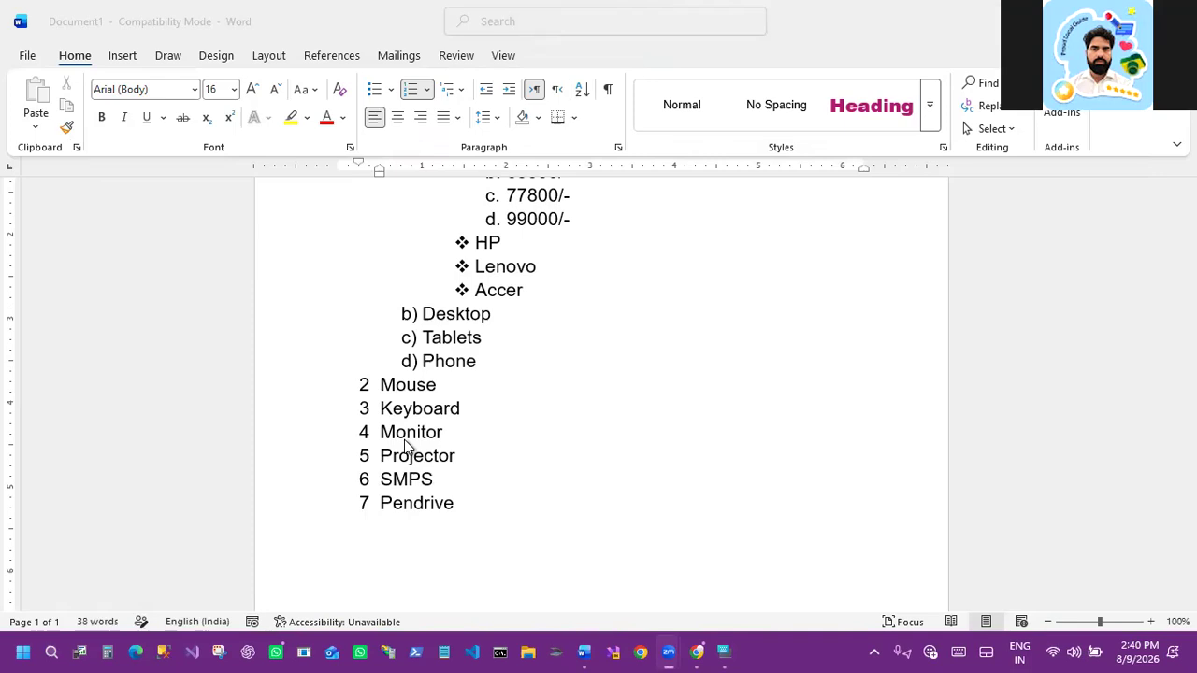
scroll(414, 444, up, 3)
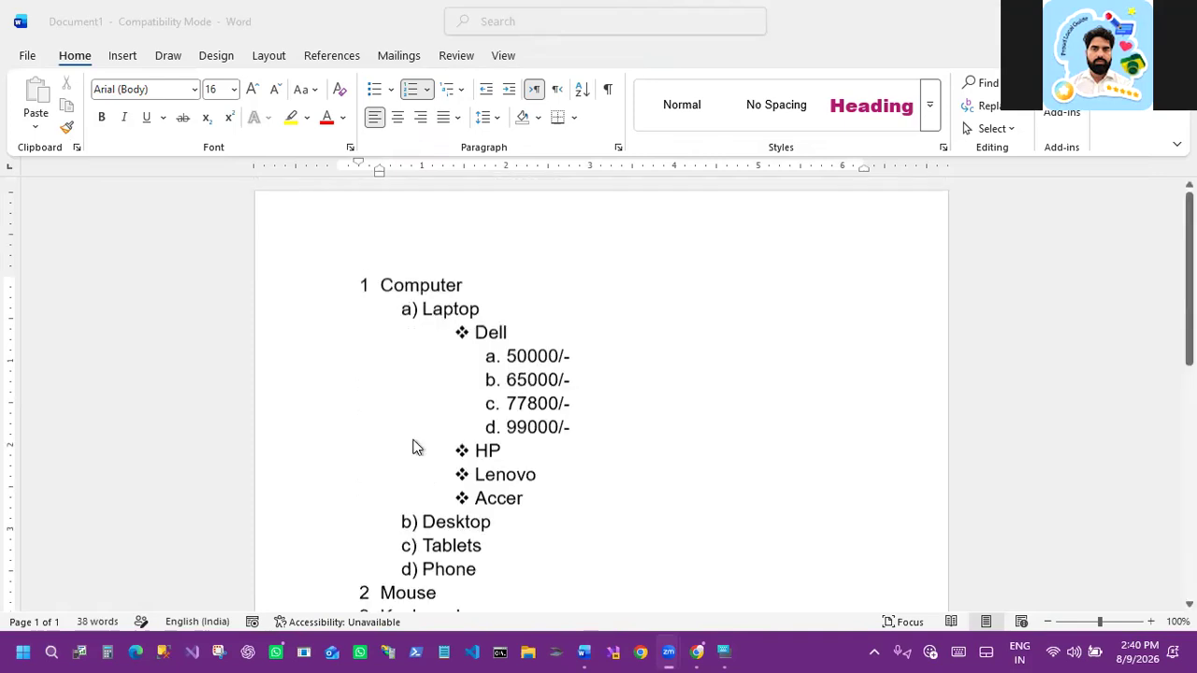
scroll(415, 446, down, 3)
scroll(420, 449, down, 2)
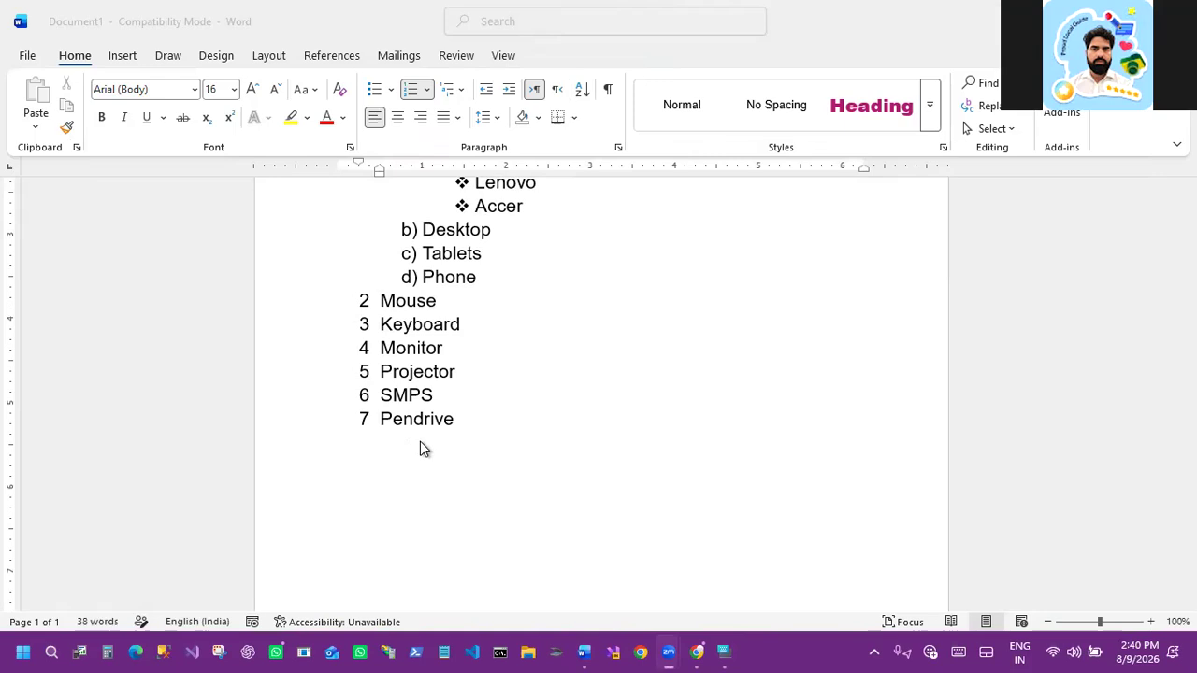
scroll(439, 458, up, 1)
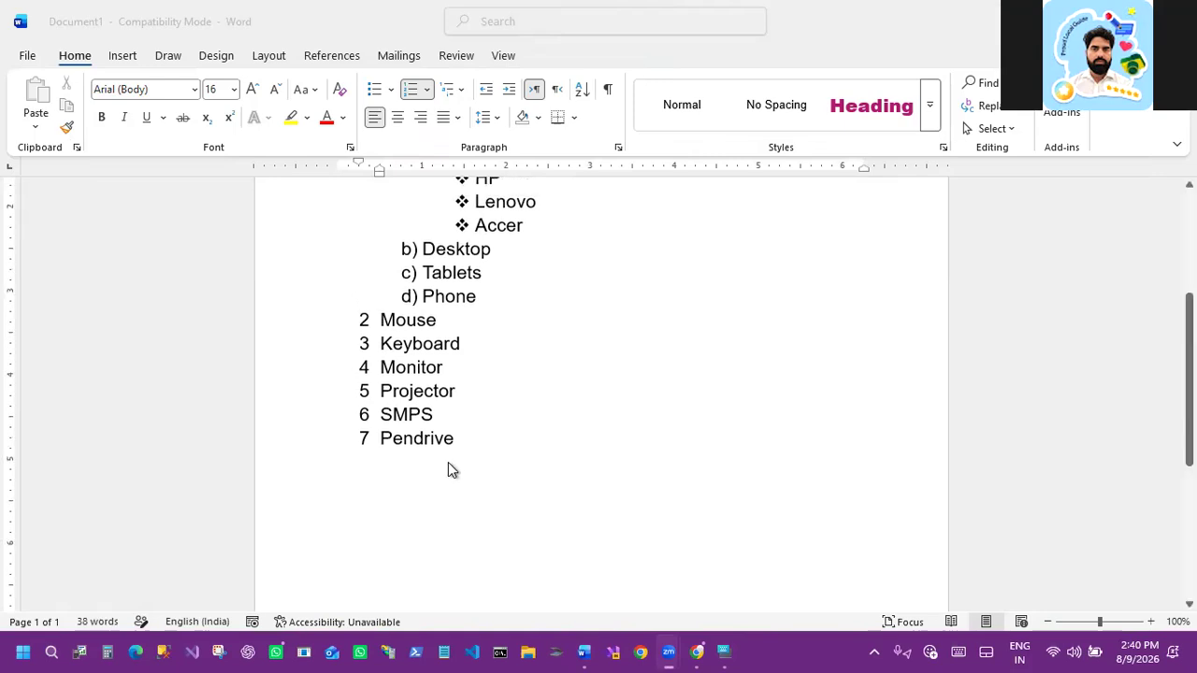
scroll(458, 466, up, 3)
scroll(461, 468, up, 1)
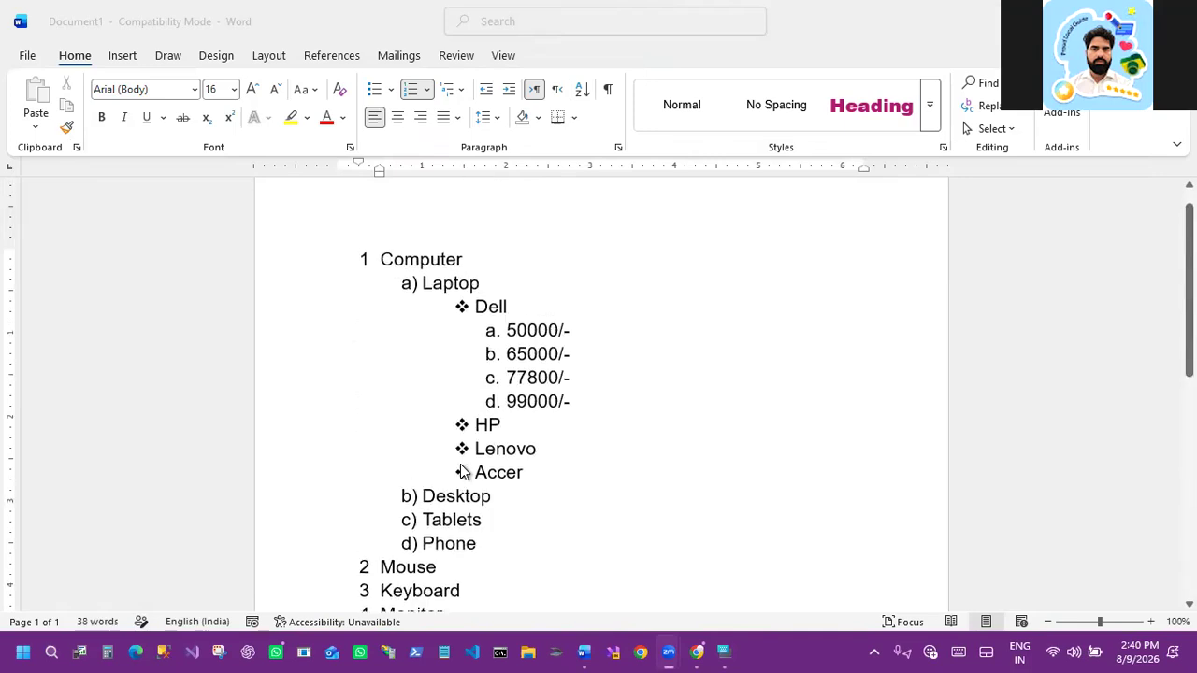
scroll(461, 470, down, 3)
scroll(460, 467, down, 1)
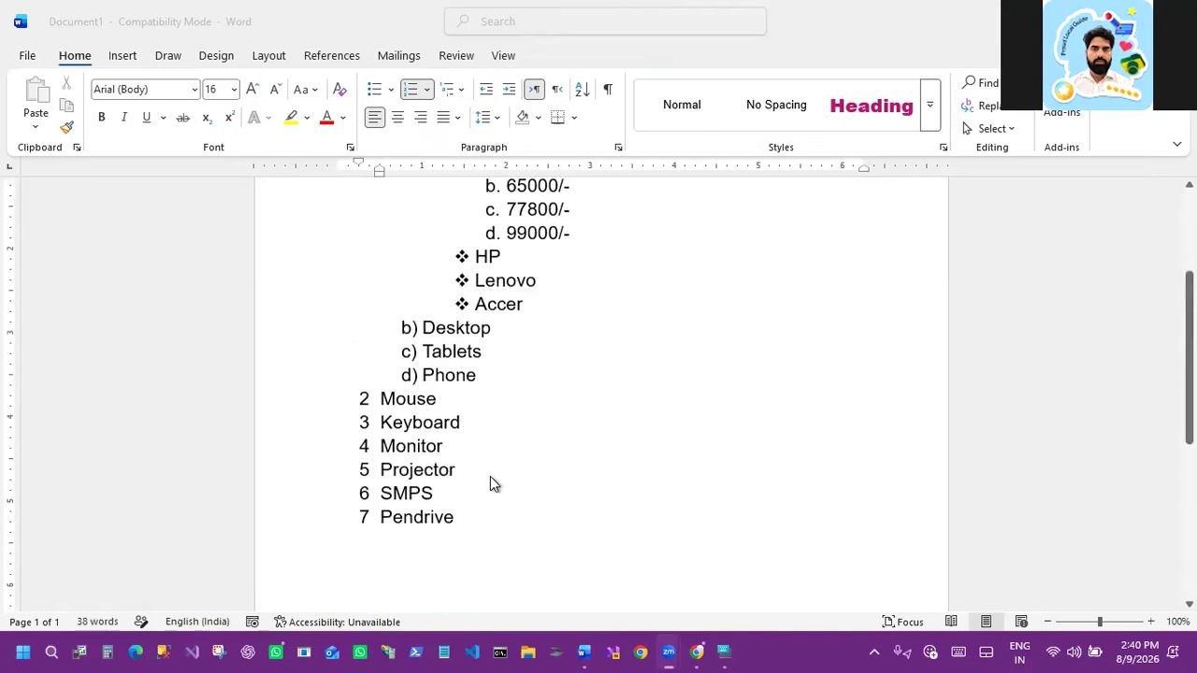
scroll(494, 484, up, 4)
Step: Examine the Decrease Indent and Increase Indent commands
key(ctrl+2)
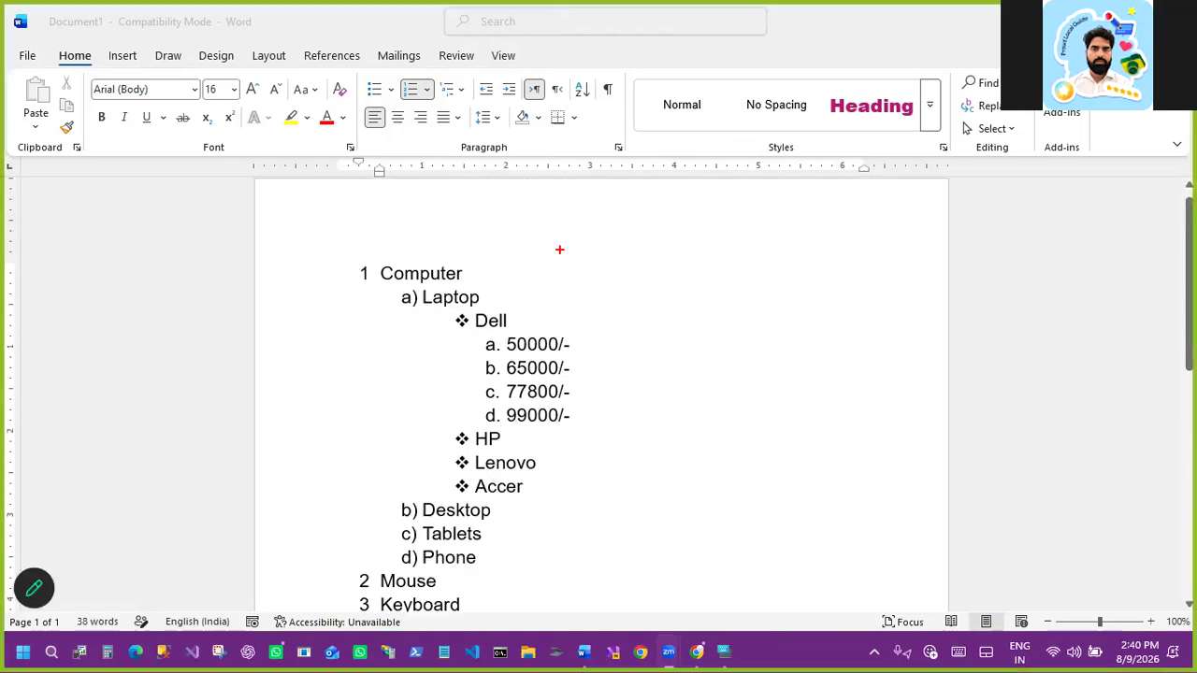
drag(469, 75, 529, 105)
mouse_move(449, 134)
mouse_down()
mouse_move(481, 98)
mouse_move(487, 142)
mouse_up()
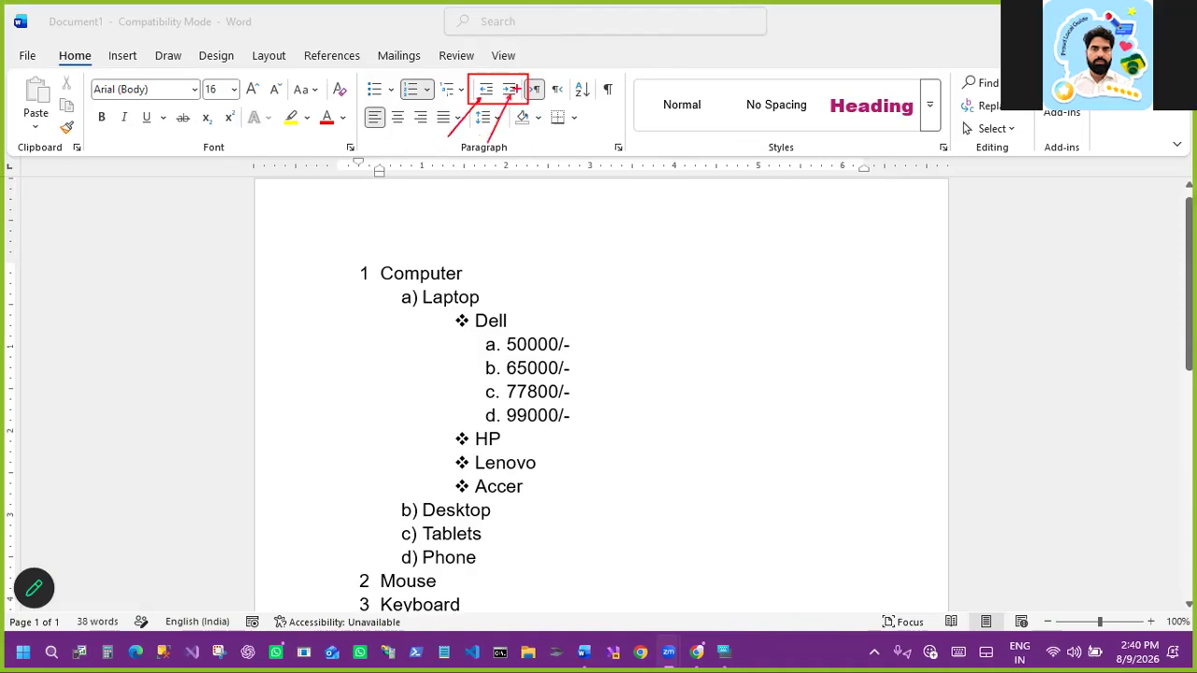
key(Escape)
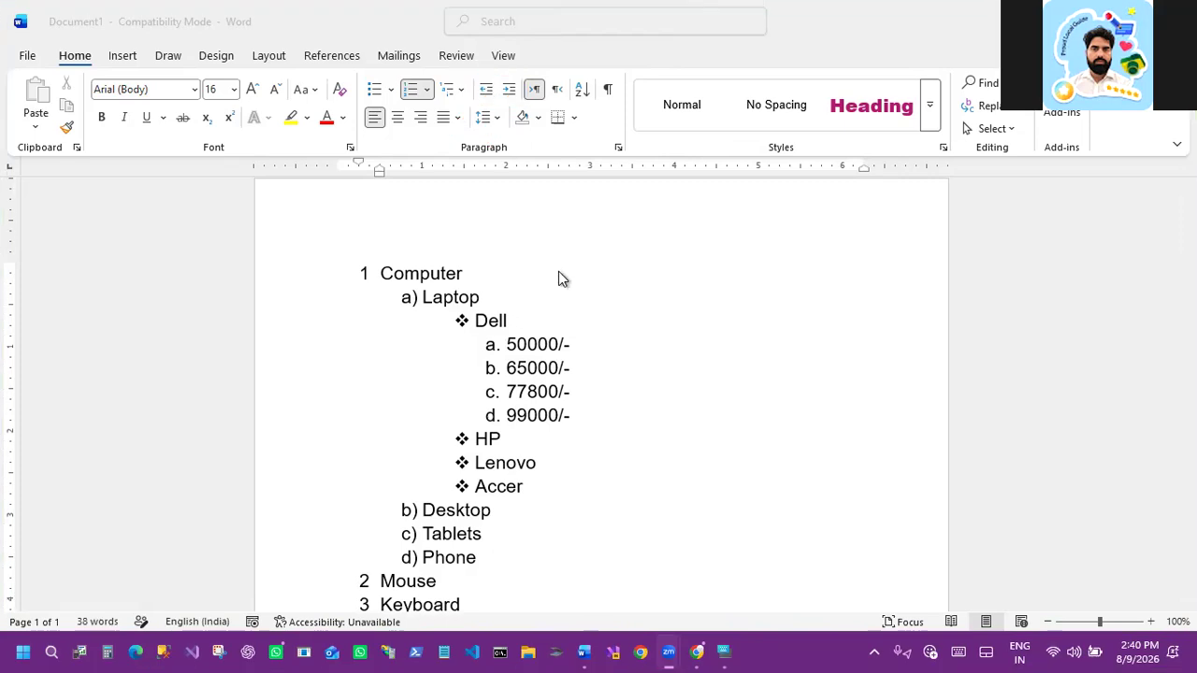
click(482, 95)
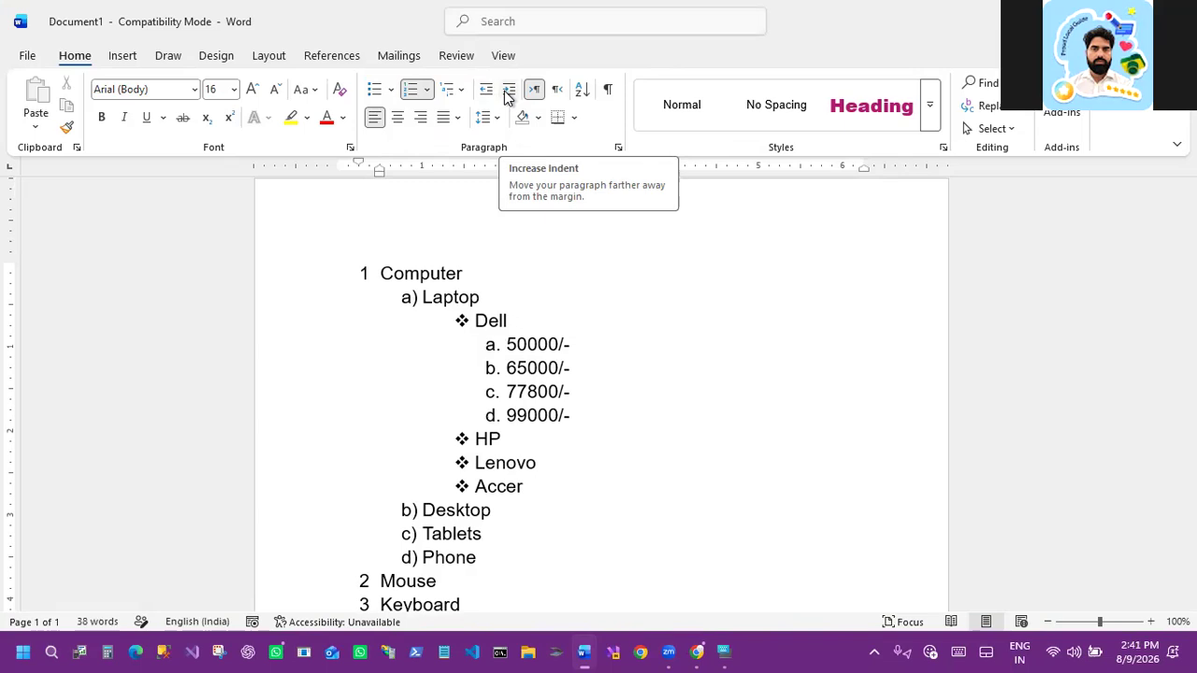
click(590, 503)
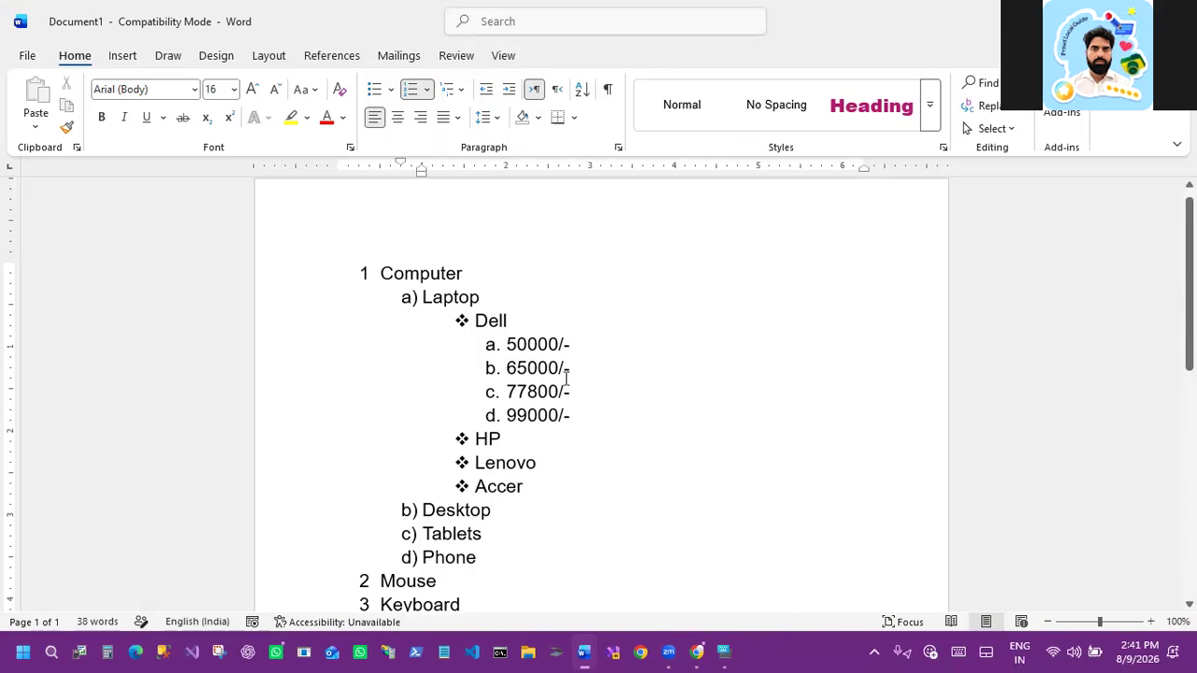
Step: Promote the Dell prices, the brands and the Laptop sub-items level by level until all join the top-level numbered list
drag(570, 418, 490, 345)
click(487, 92)
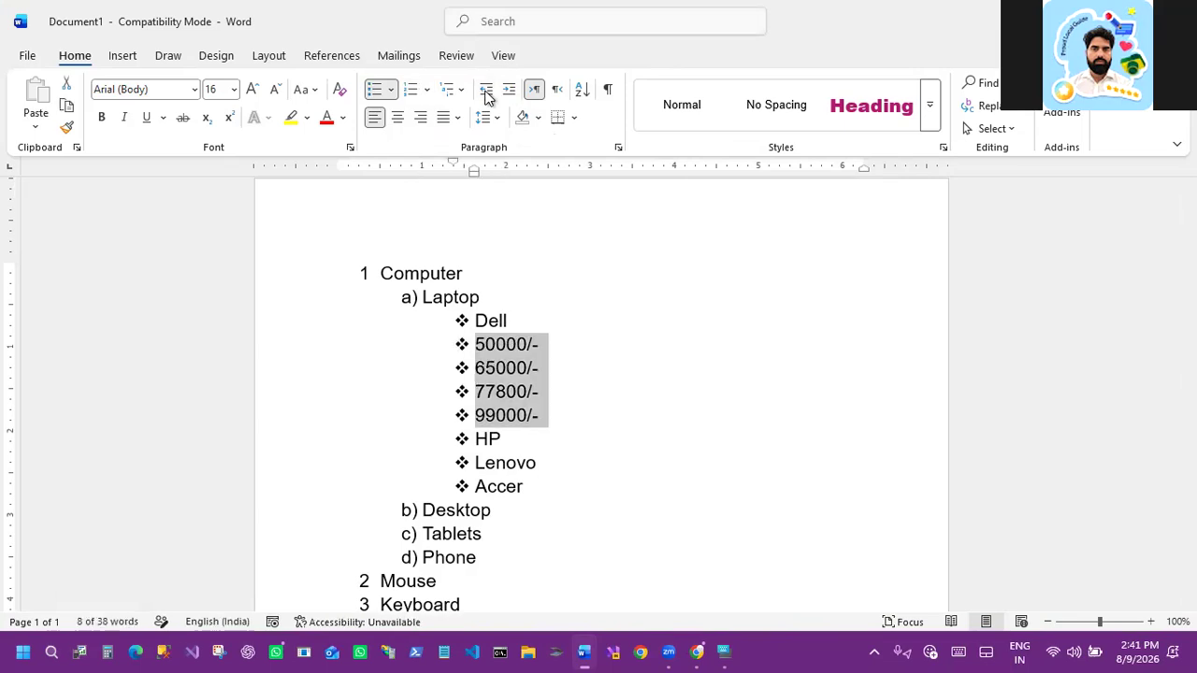
click(468, 320)
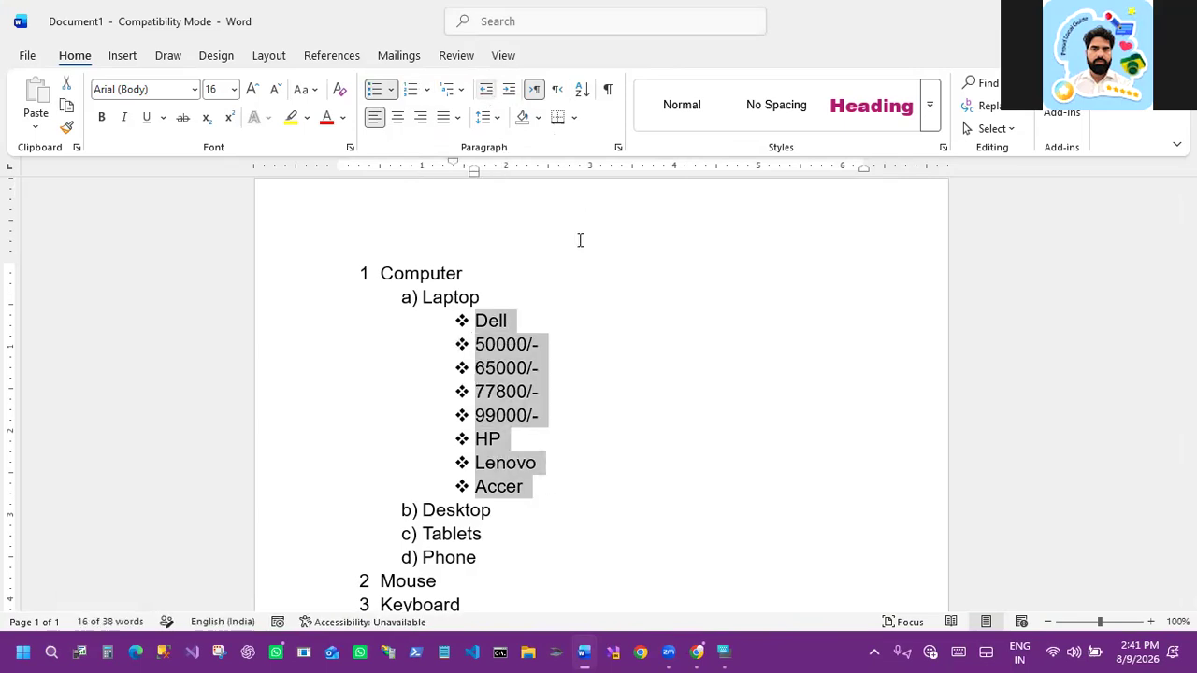
key(shift+Tab)
click(404, 297)
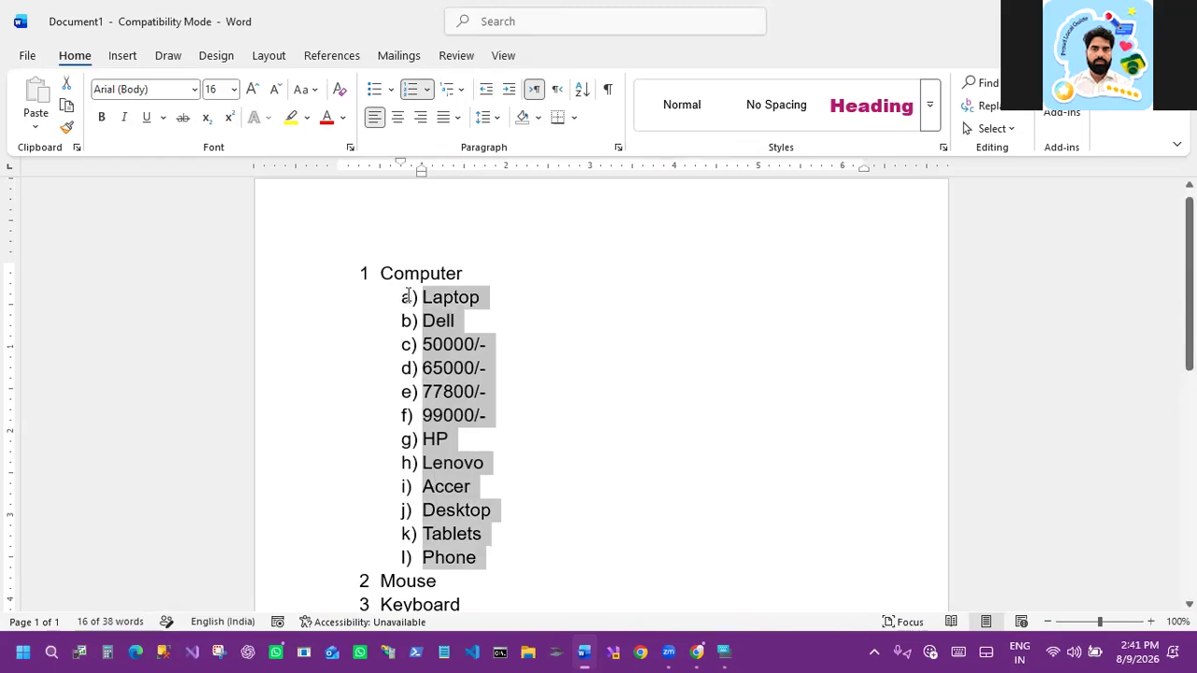
click(484, 90)
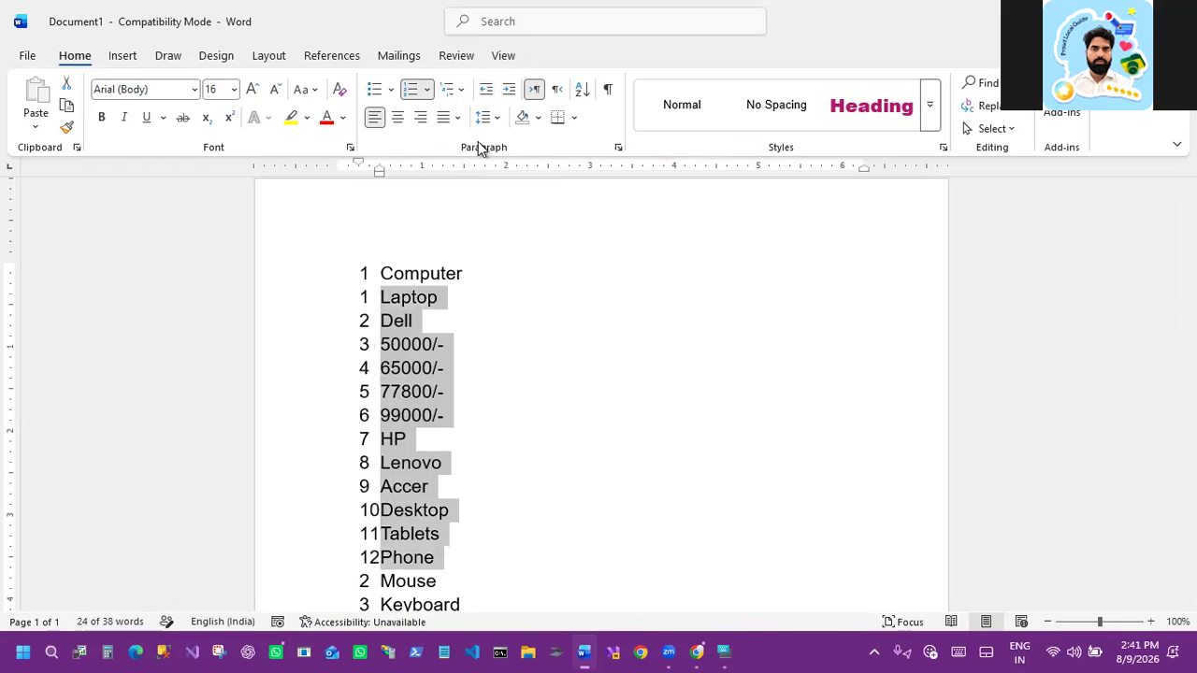
Step: Select the entire list and remove its numbering by applying the None format
scroll(428, 514, down, 1)
scroll(422, 530, down, 3)
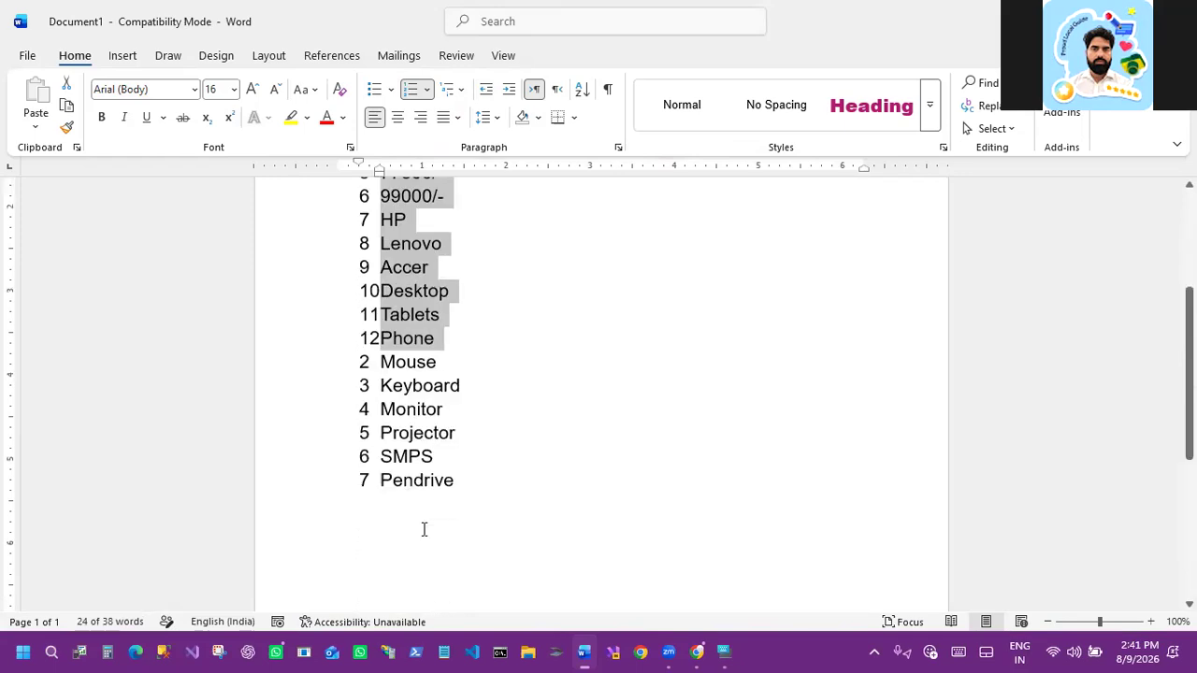
scroll(448, 527, up, 3)
click(442, 283)
scroll(441, 283, up, 1)
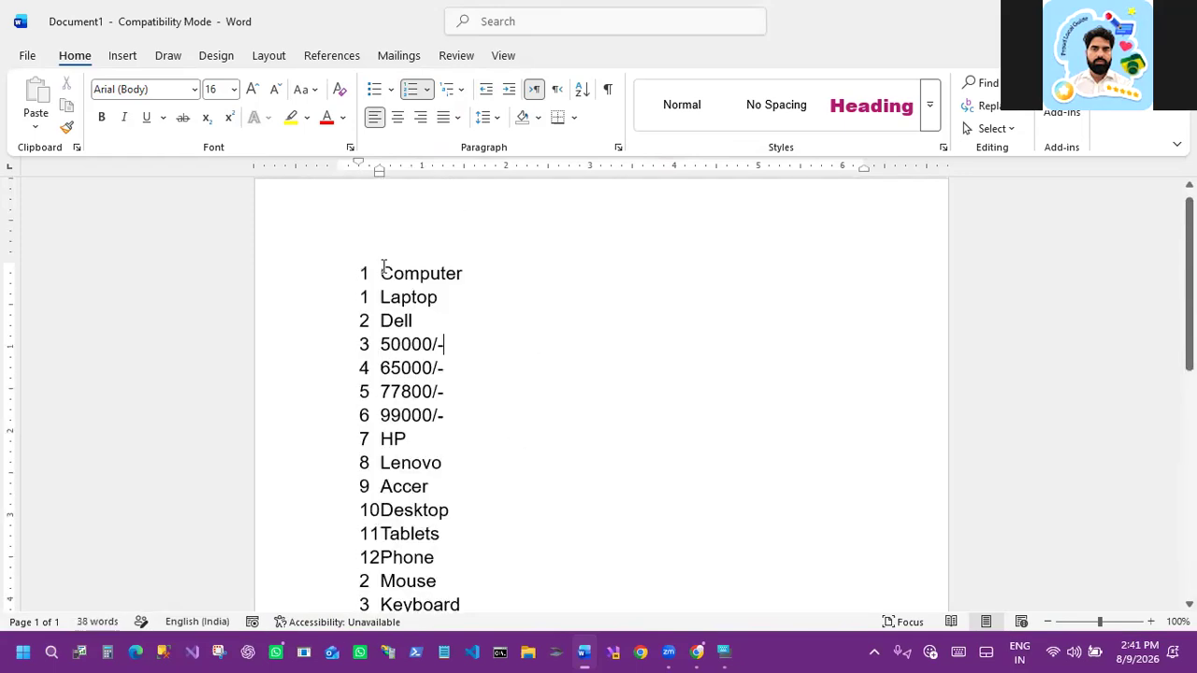
drag(381, 271, 439, 486)
drag(435, 549, 490, 561)
click(427, 90)
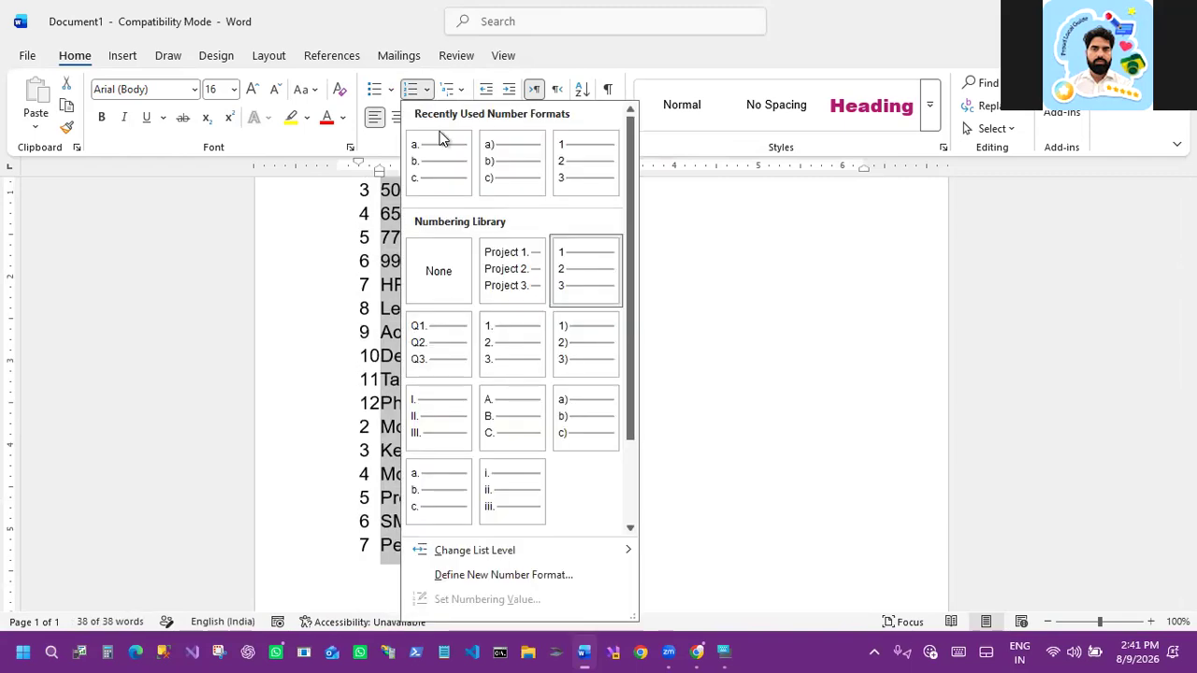
click(441, 273)
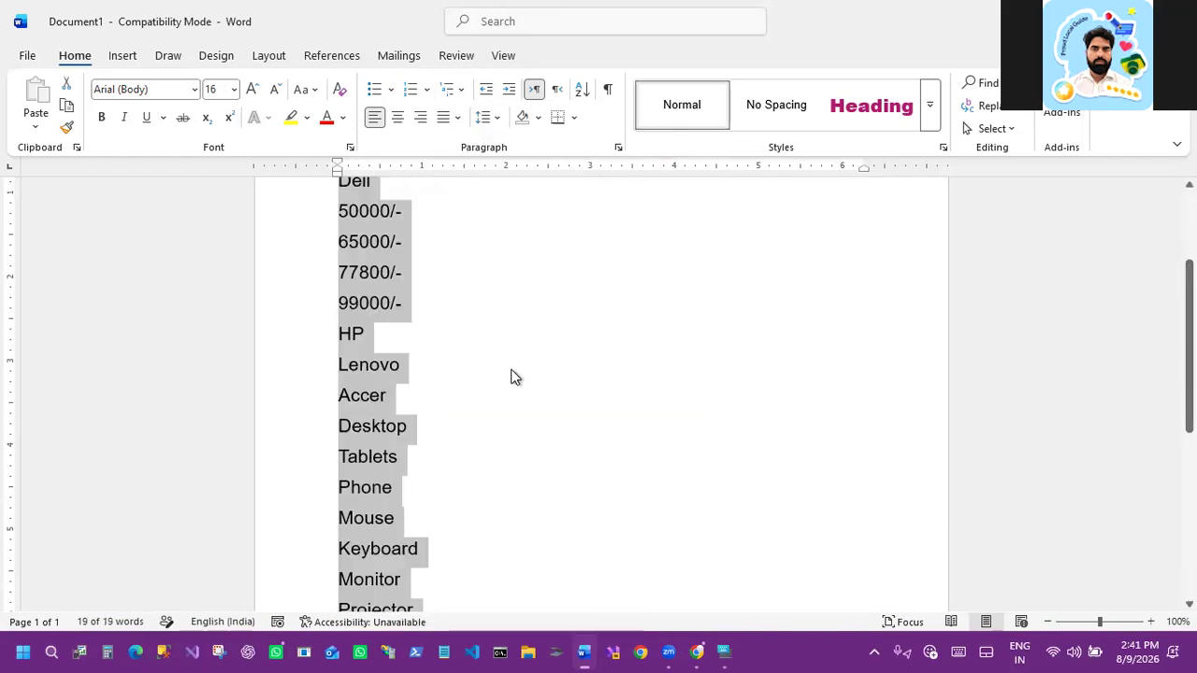
Step: Scroll through the unnumbered list to review it
scroll(497, 371, up, 2)
click(399, 489)
scroll(399, 489, down, 1)
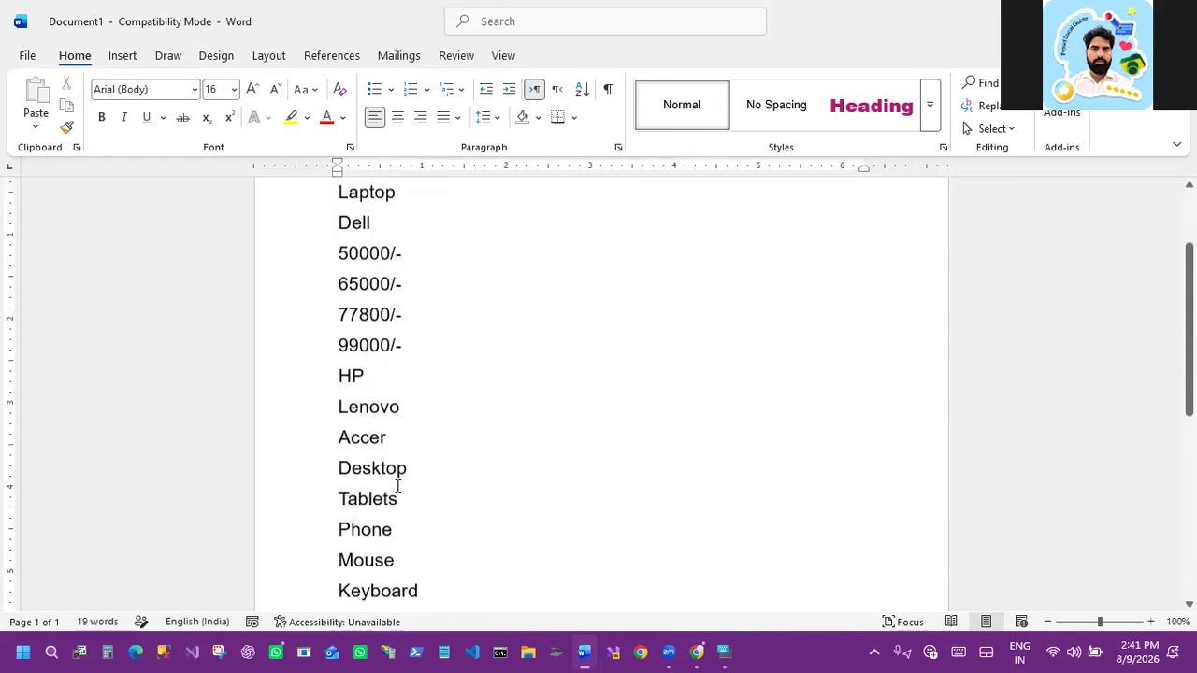
scroll(383, 516, down, 2)
scroll(385, 518, up, 1)
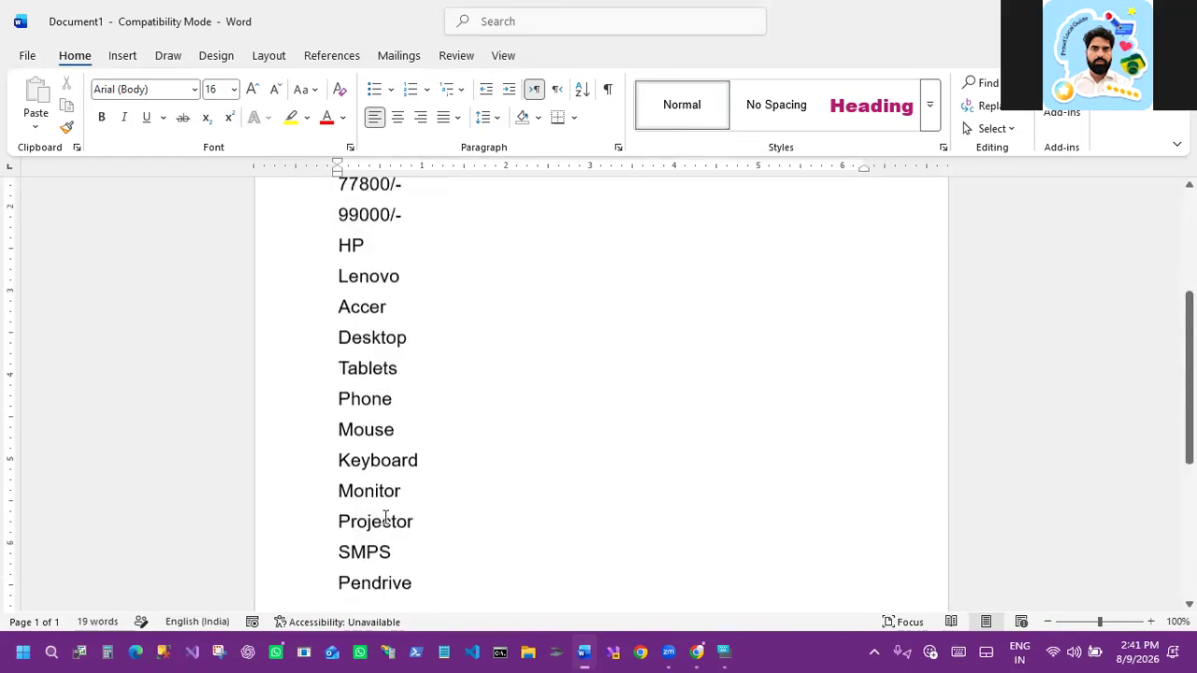
scroll(385, 518, up, 2)
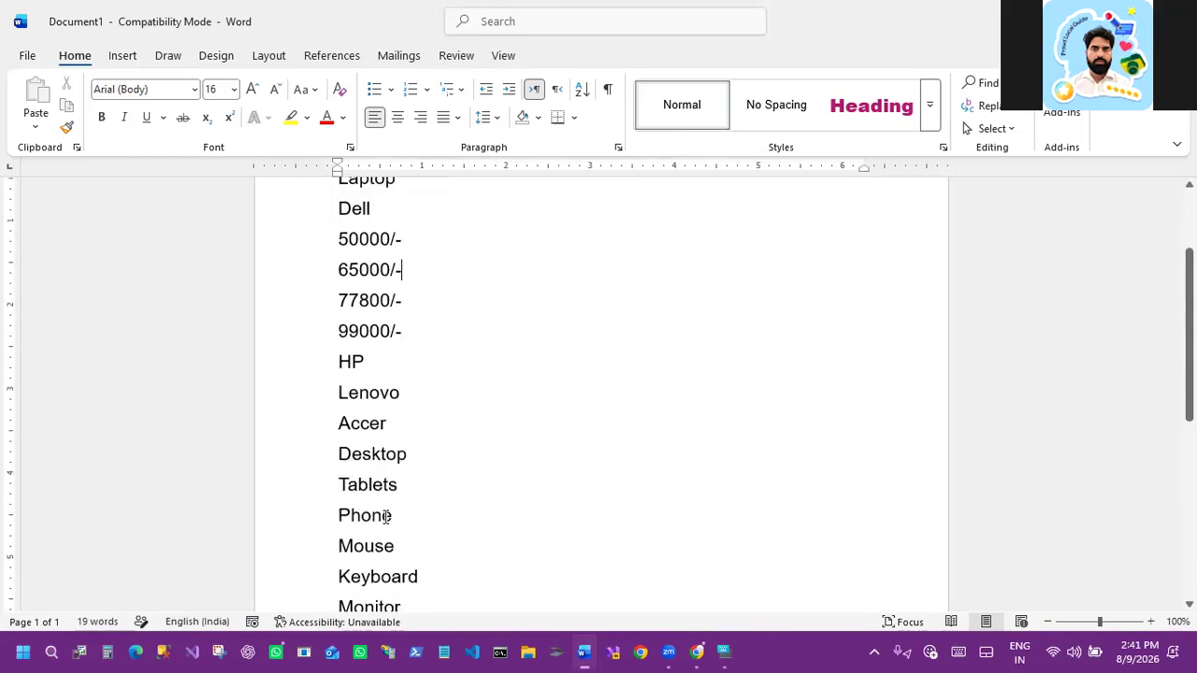
Step: Select the entire list and apply the a., b., c. numbering format
scroll(385, 522, up, 1)
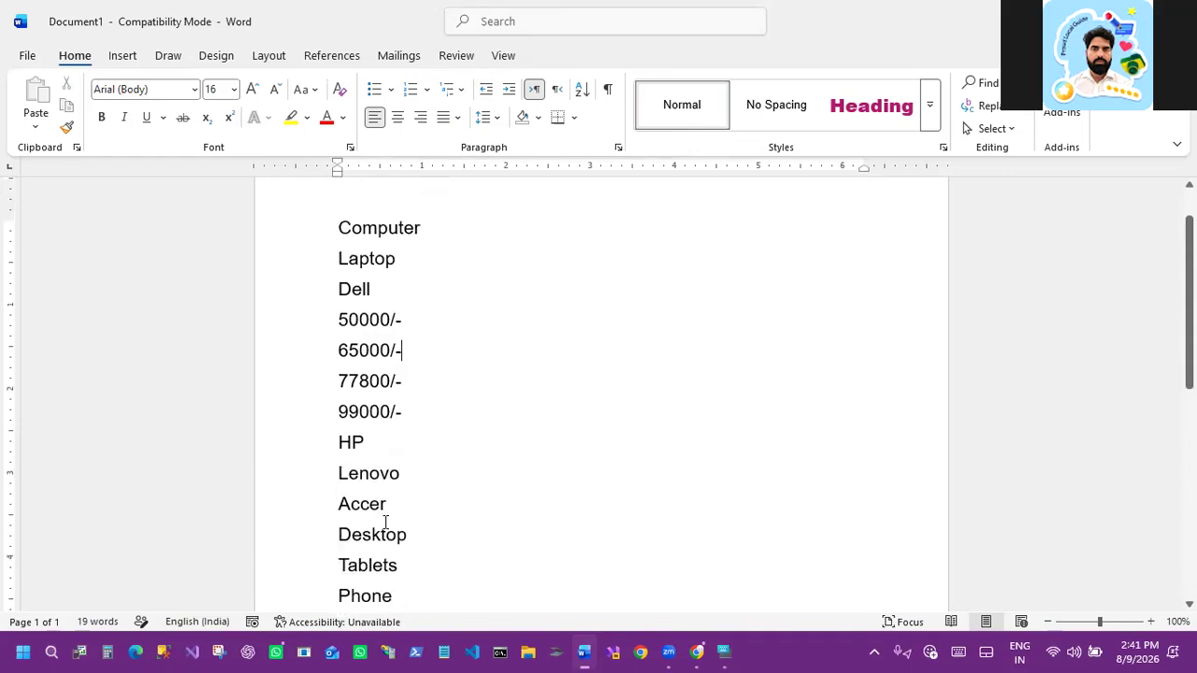
scroll(381, 520, up, 1)
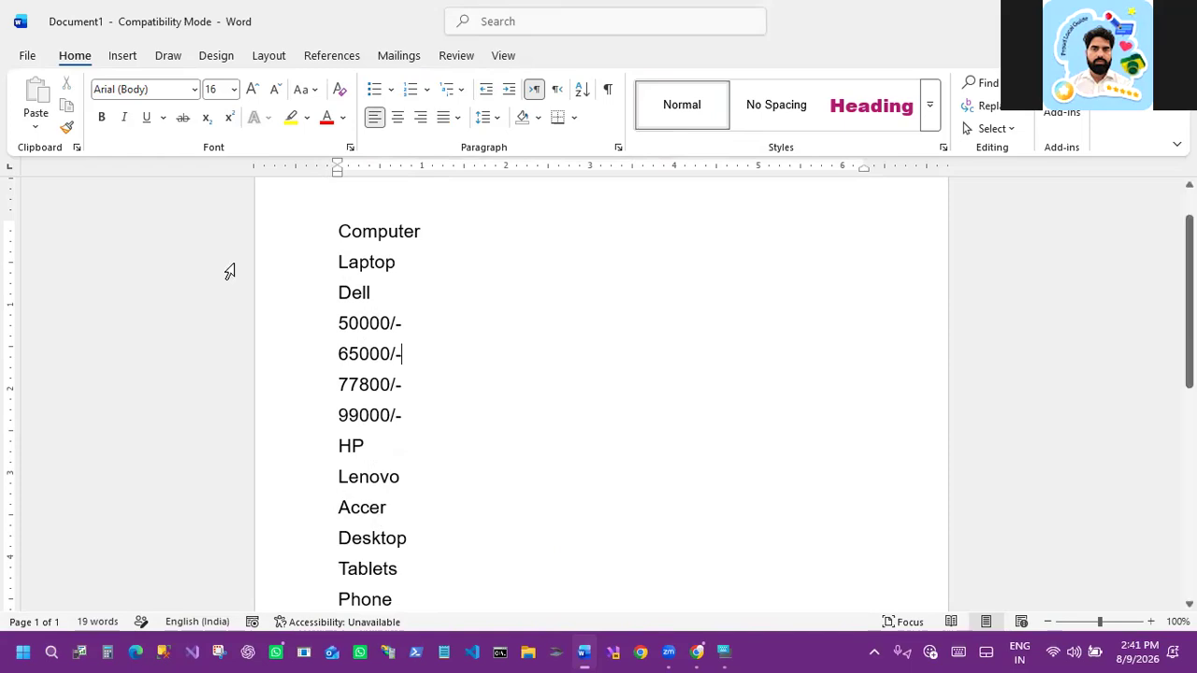
drag(337, 231, 392, 572)
key(ctrl+a)
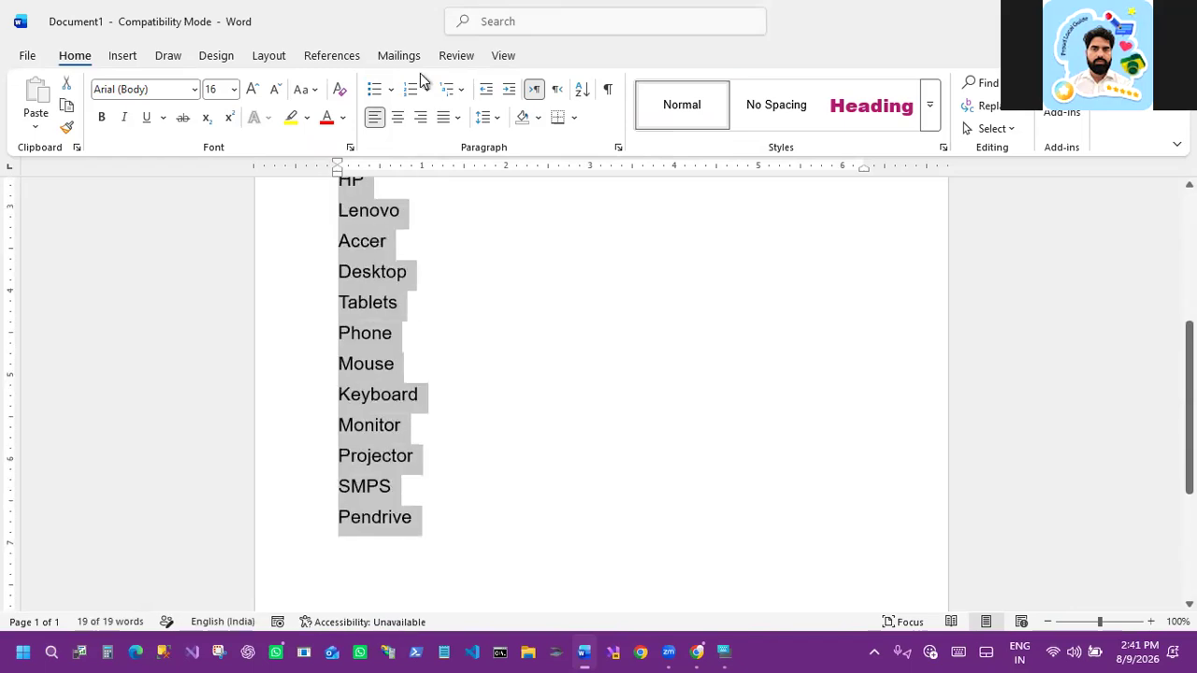
click(428, 90)
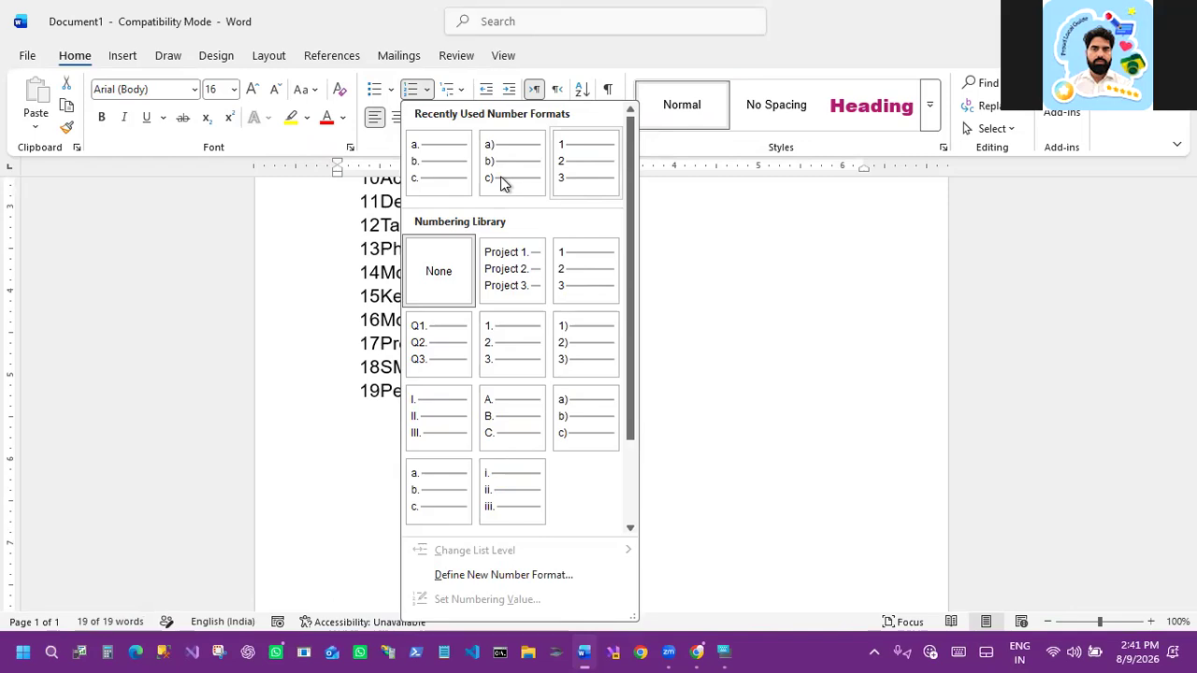
click(439, 166)
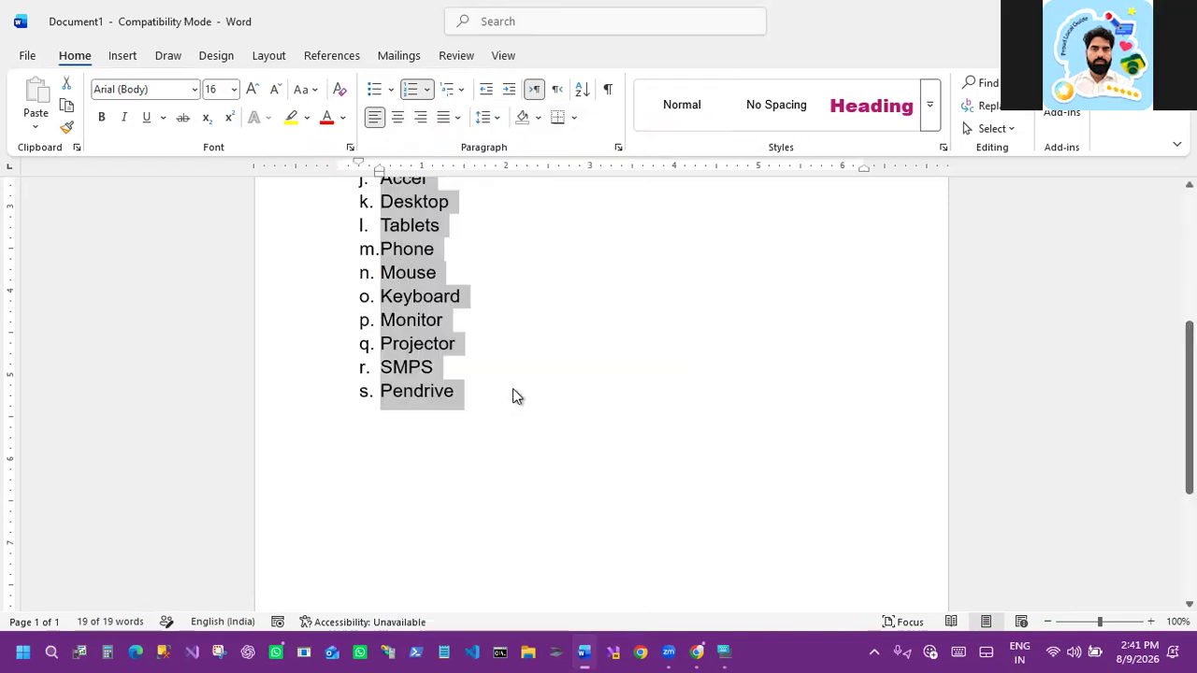
Step: Demote Laptop to the second level under Computer and Dell to the third level under Laptop
scroll(513, 391, up, 3)
scroll(512, 397, up, 2)
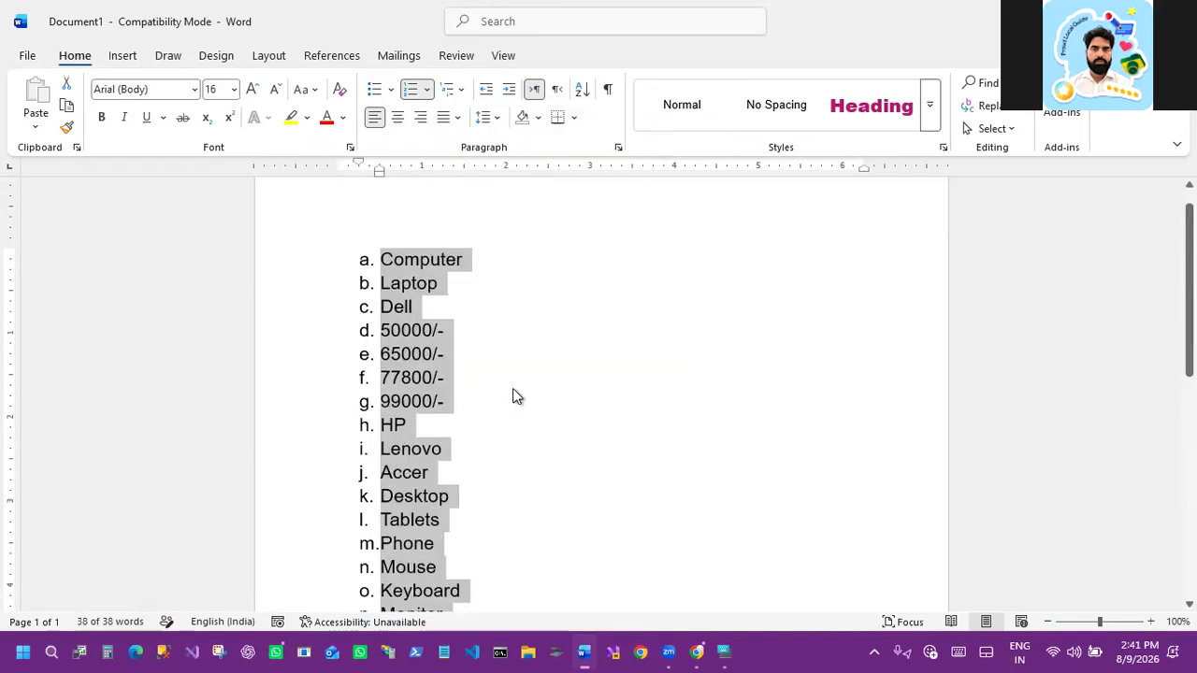
click(398, 273)
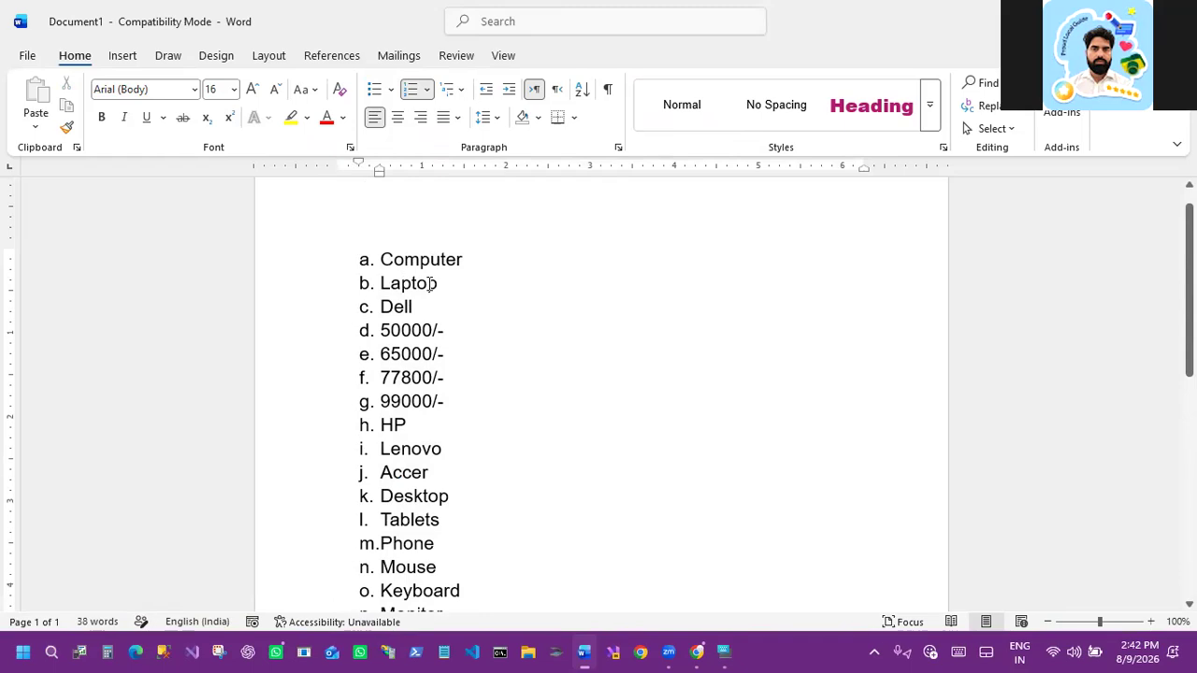
drag(427, 283, 402, 282)
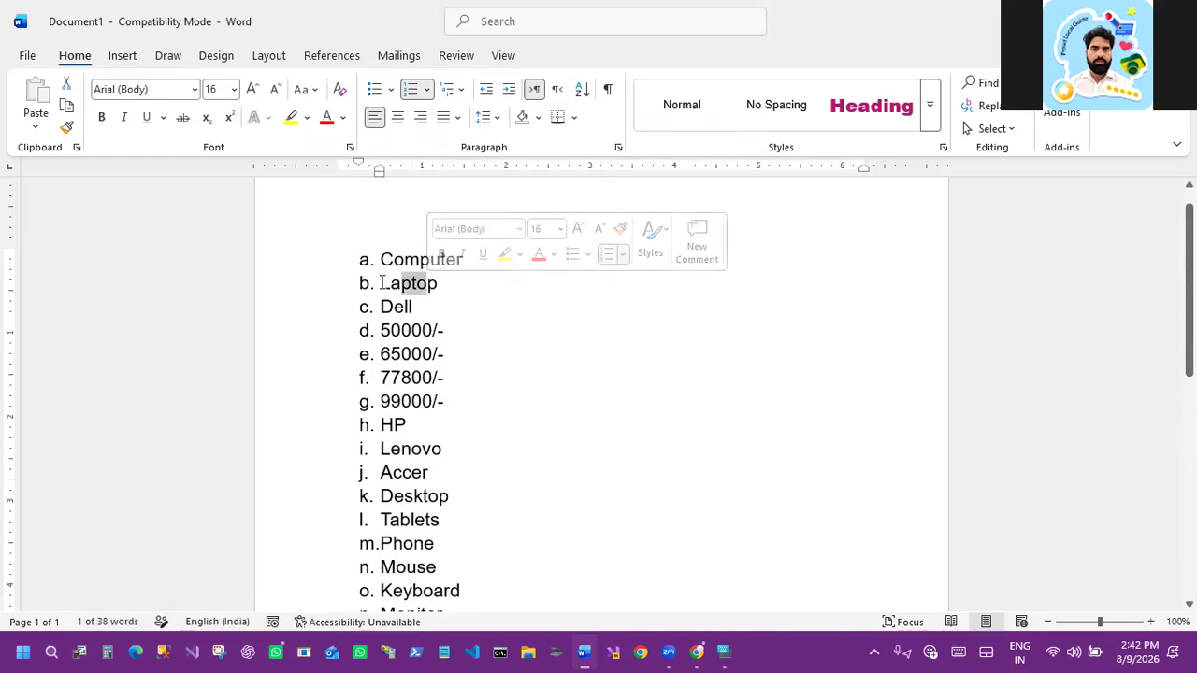
click(382, 284)
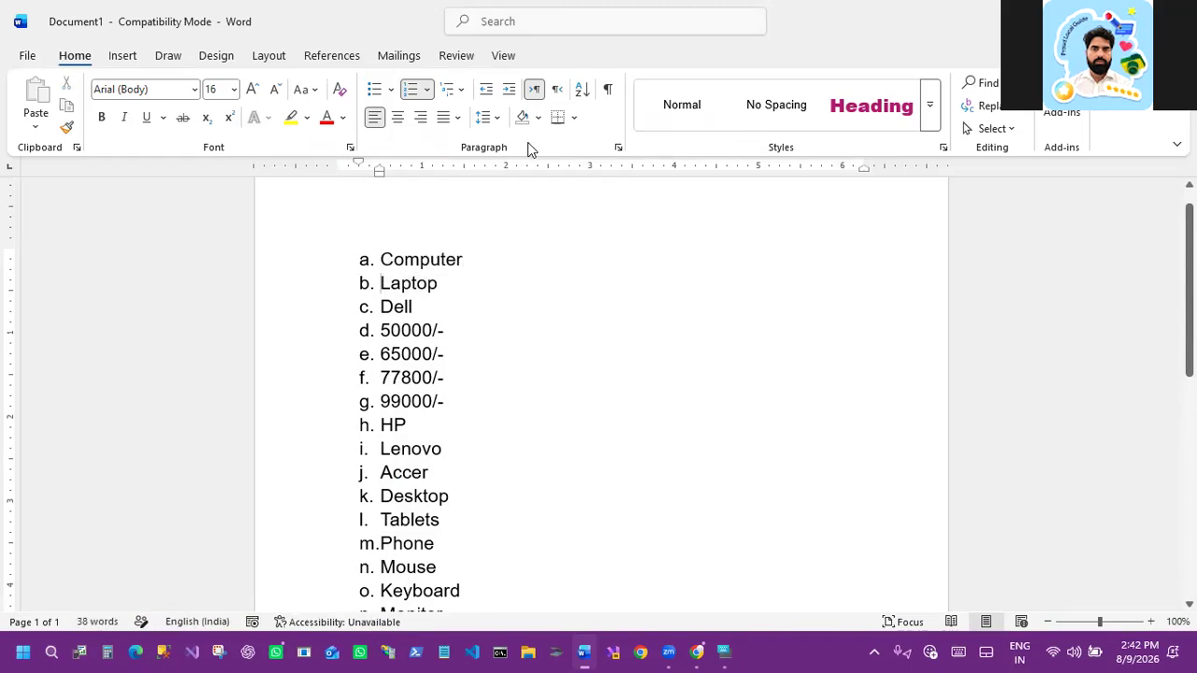
click(506, 93)
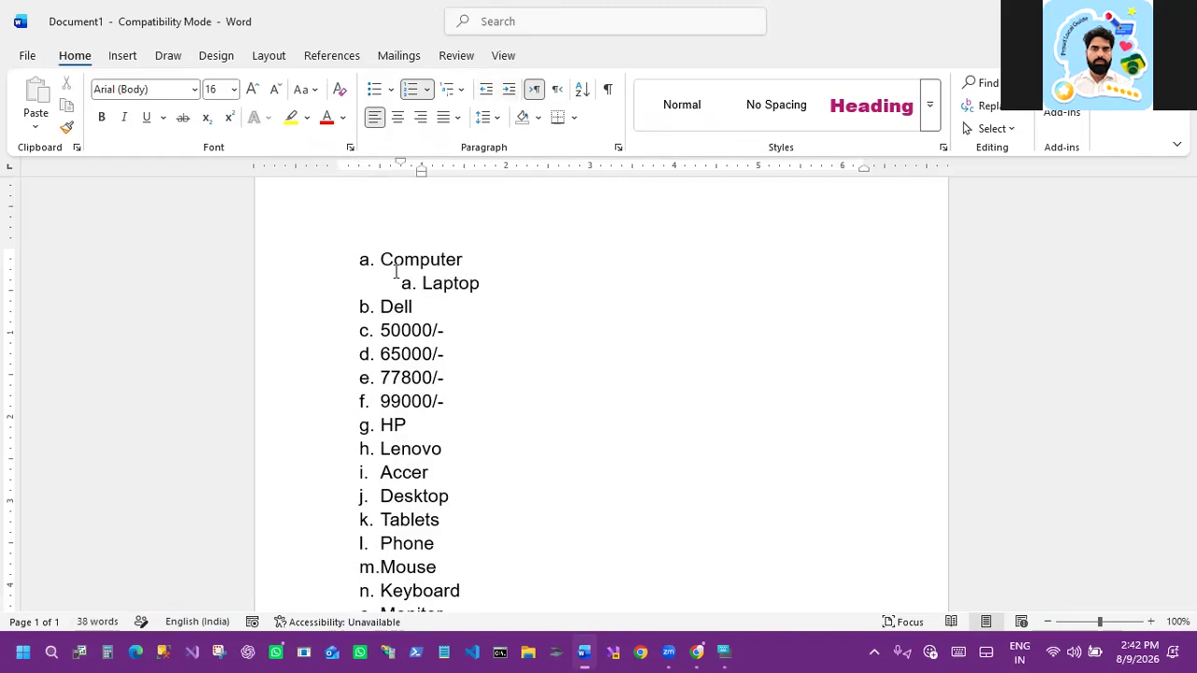
click(384, 307)
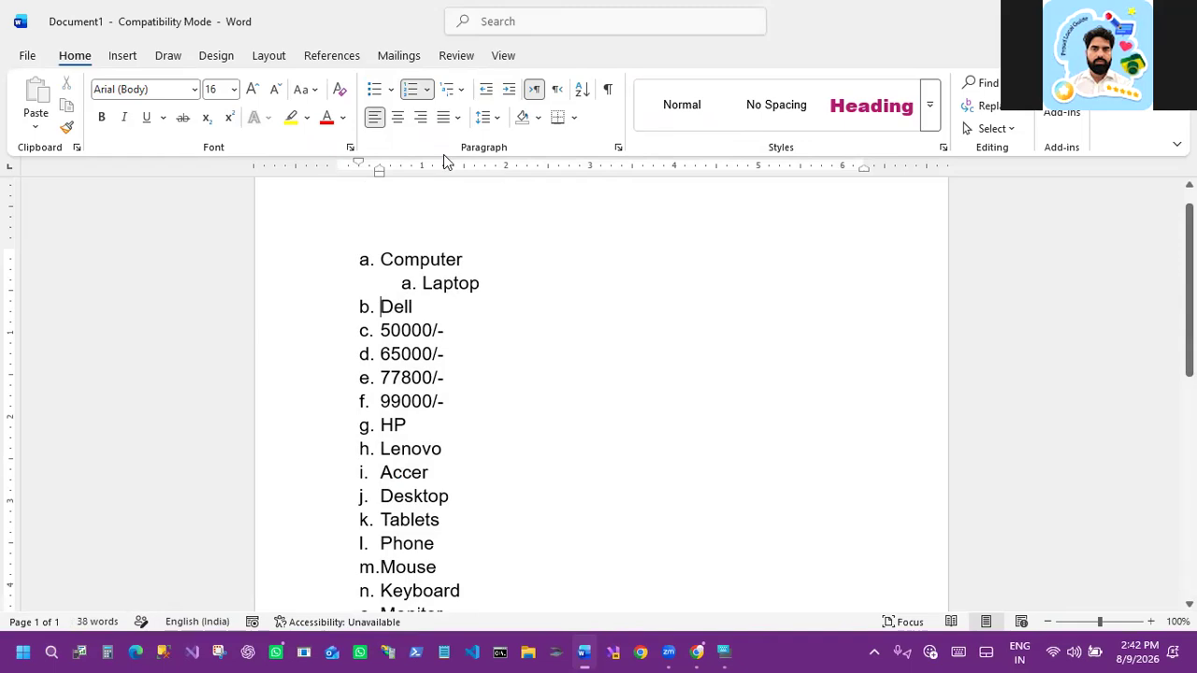
click(511, 95)
click(511, 95)
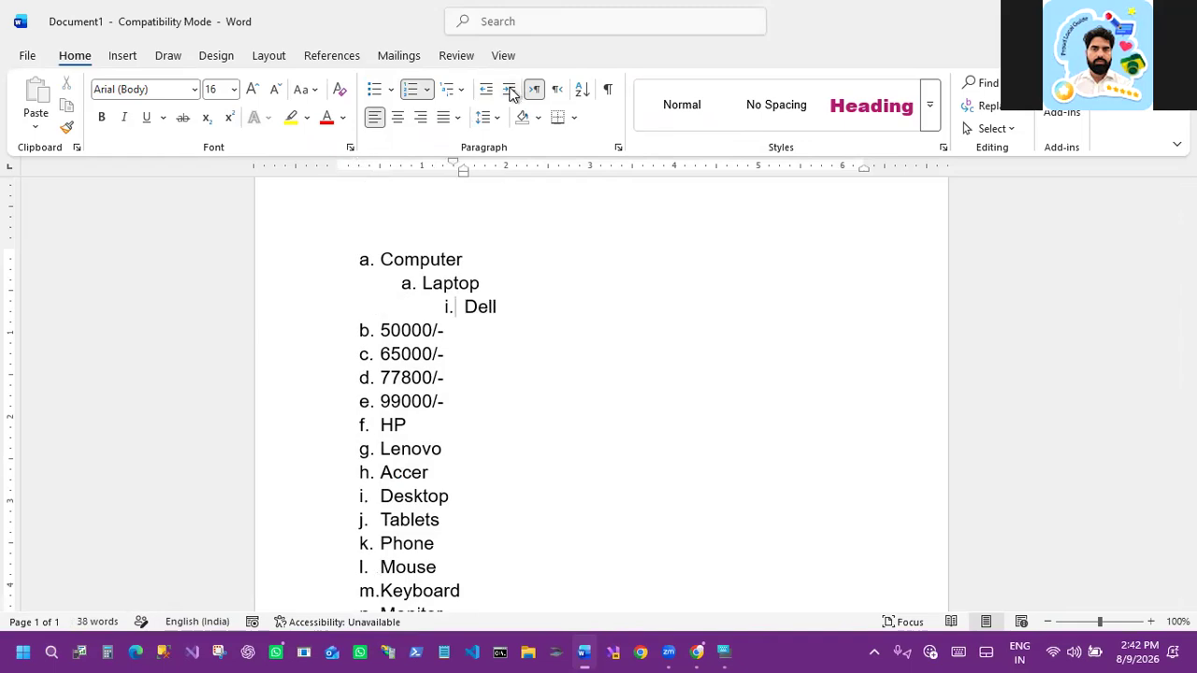
Step: Demote the four Dell prices three levels so they form a numbered sub-list under Dell
scroll(462, 299, down, 1)
scroll(383, 283, down, 1)
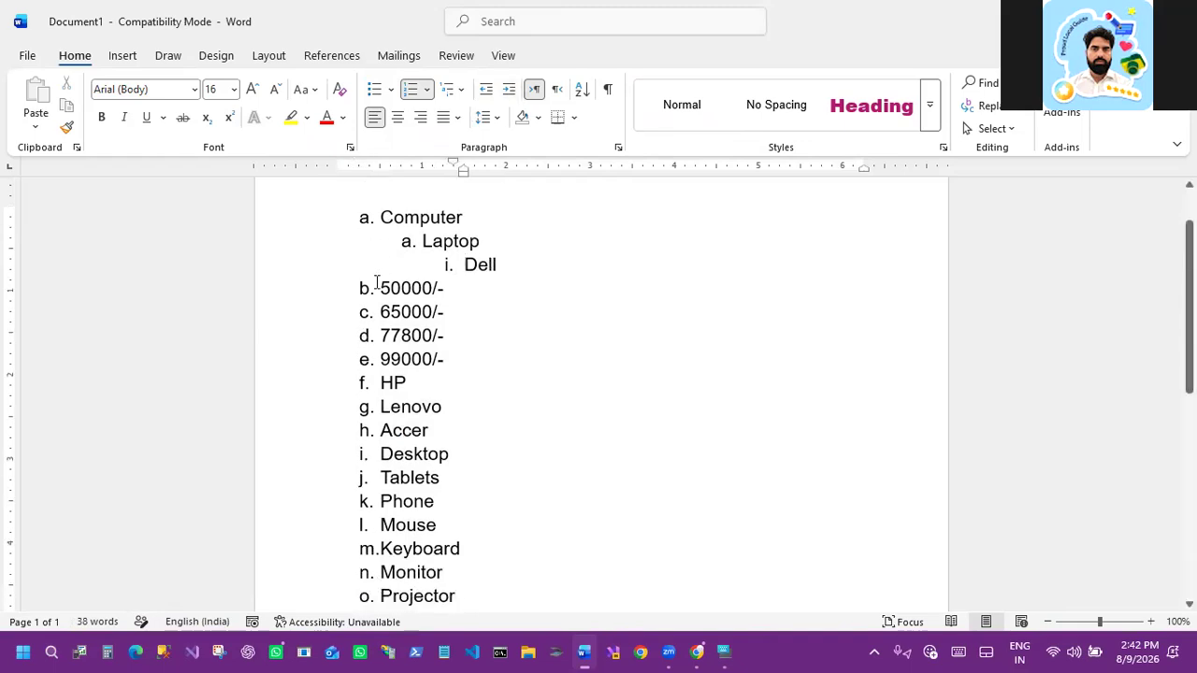
drag(380, 288, 443, 359)
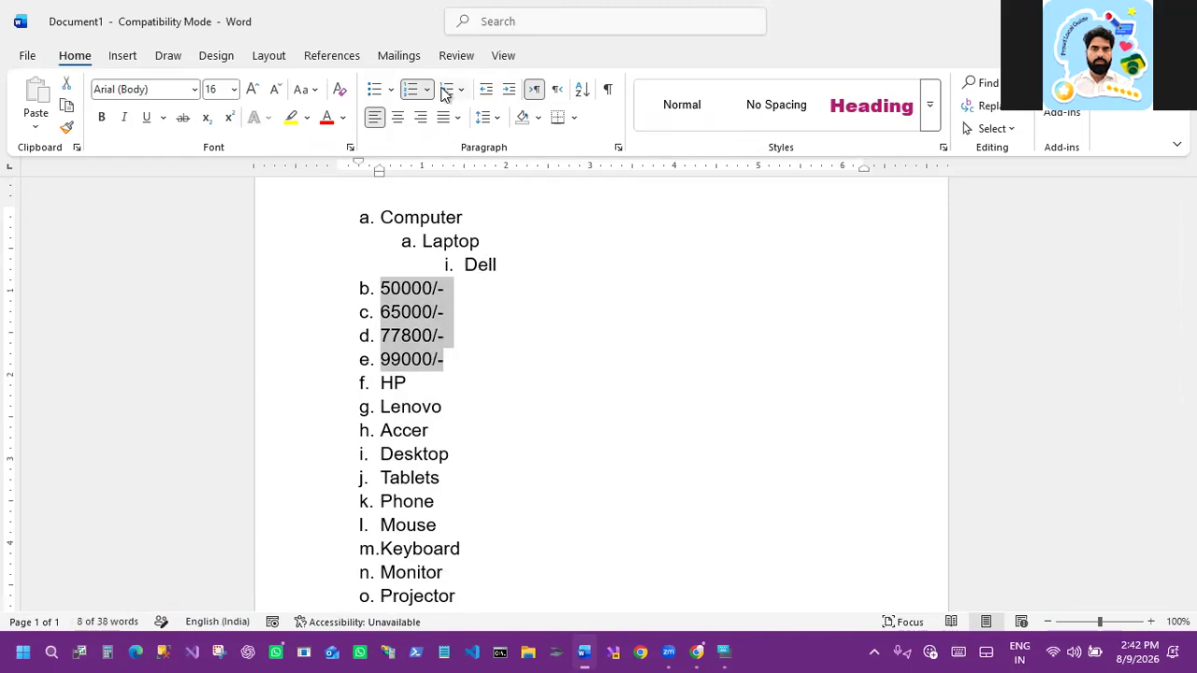
click(508, 89)
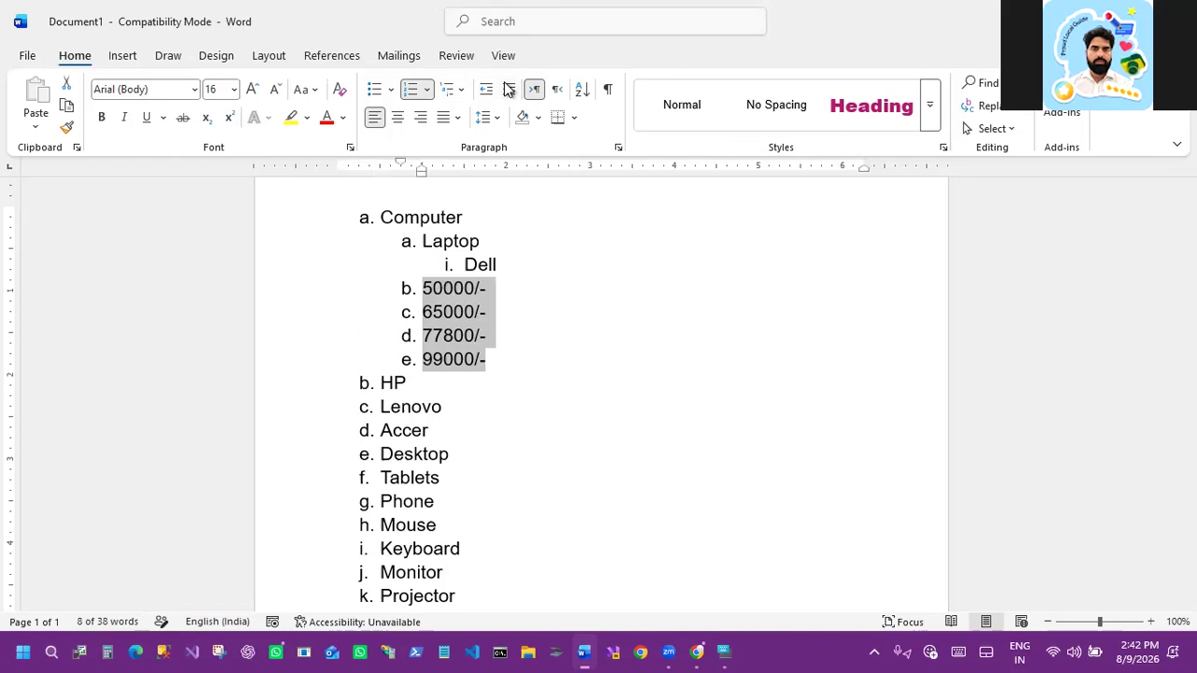
click(508, 89)
click(509, 88)
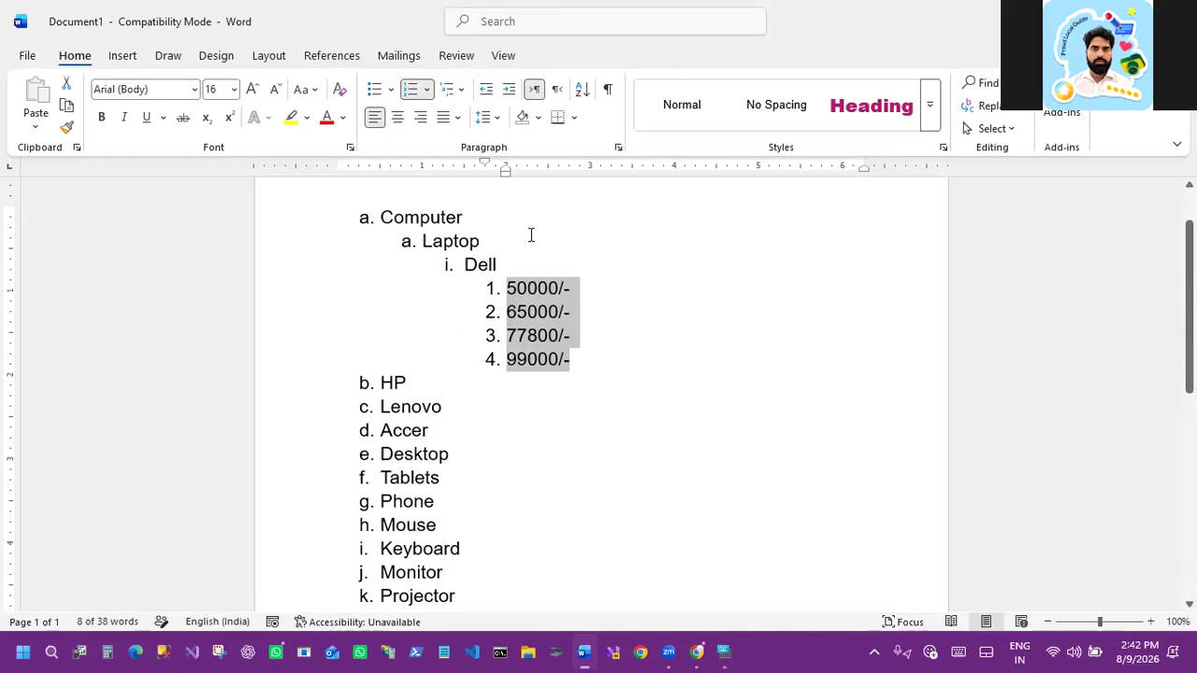
Step: Demote HP, Lenovo and Accer to Dell's level as the Laptop brands
double_click(412, 387)
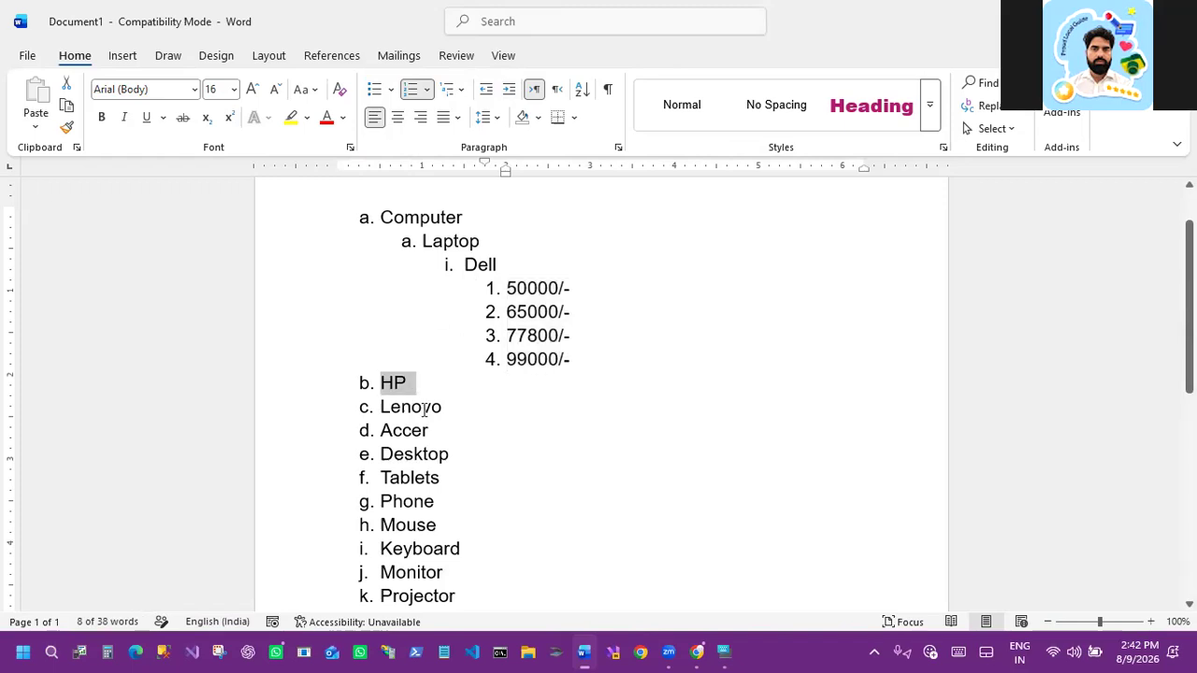
shift+click(433, 430)
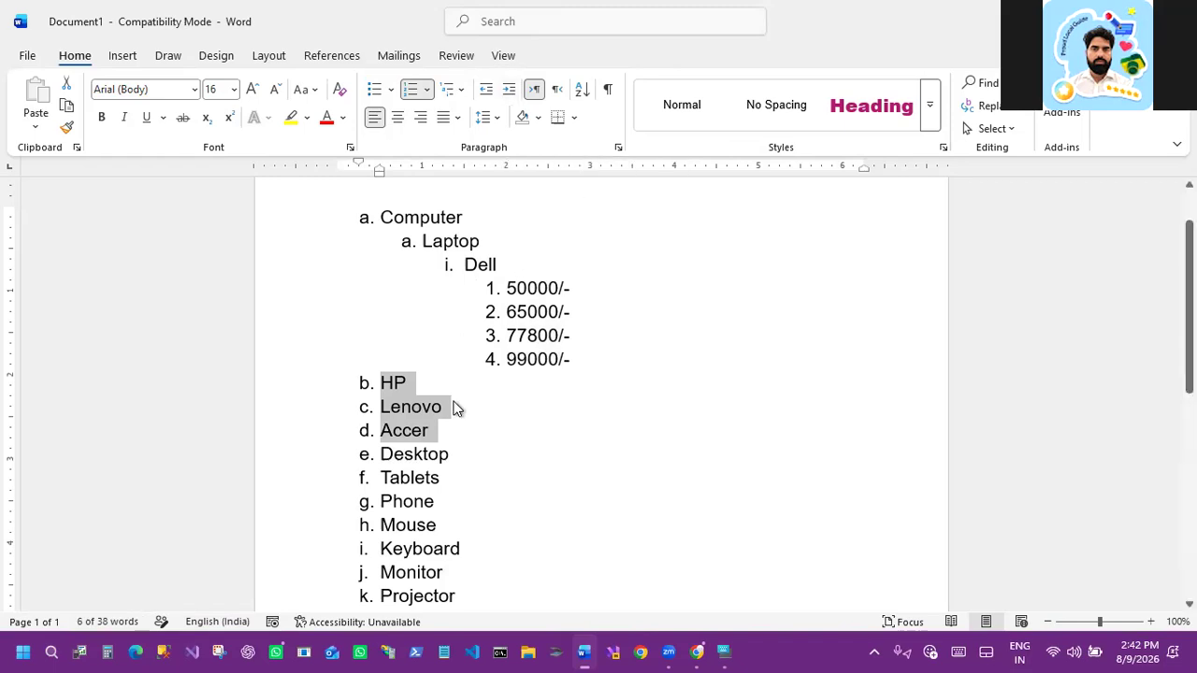
key(Tab)
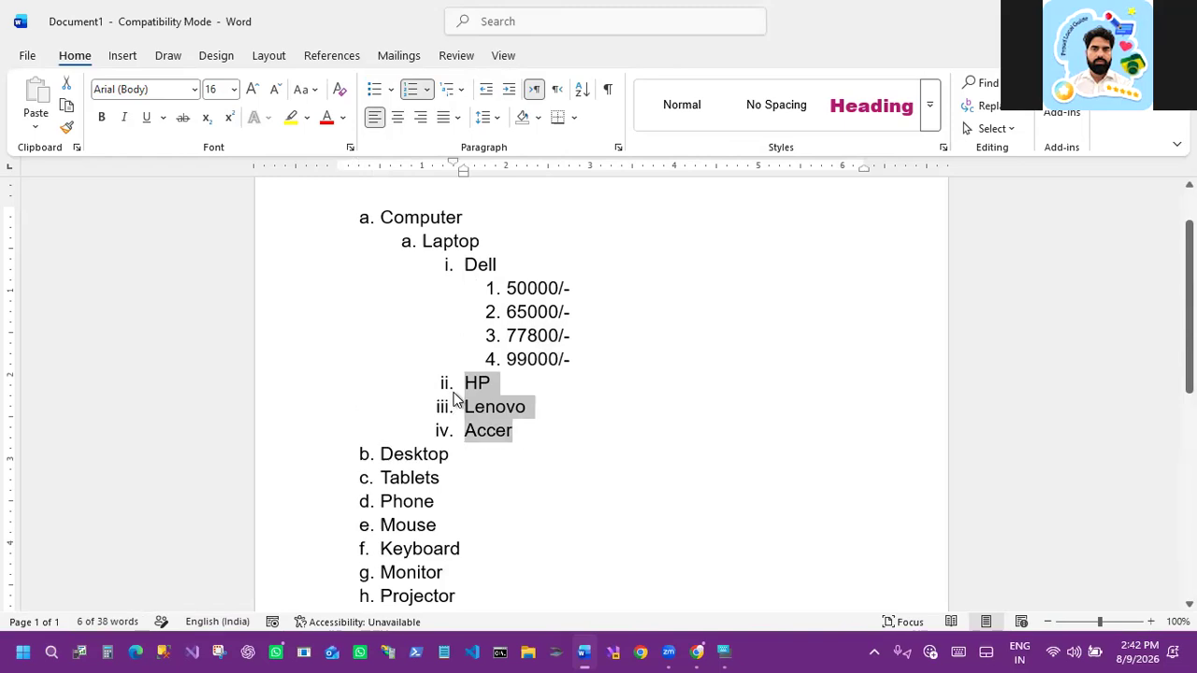
Step: Demote the three brands two more levels with the on-screen keyboard, then promote them back to Dell's level
click(724, 652)
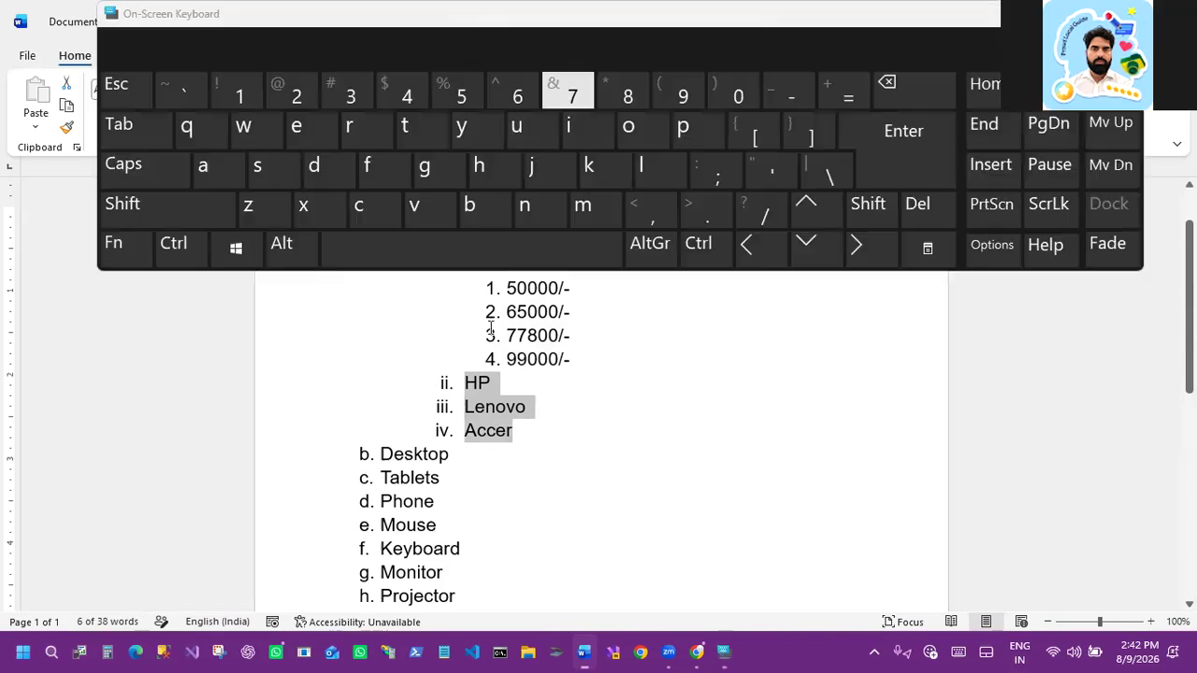
click(119, 125)
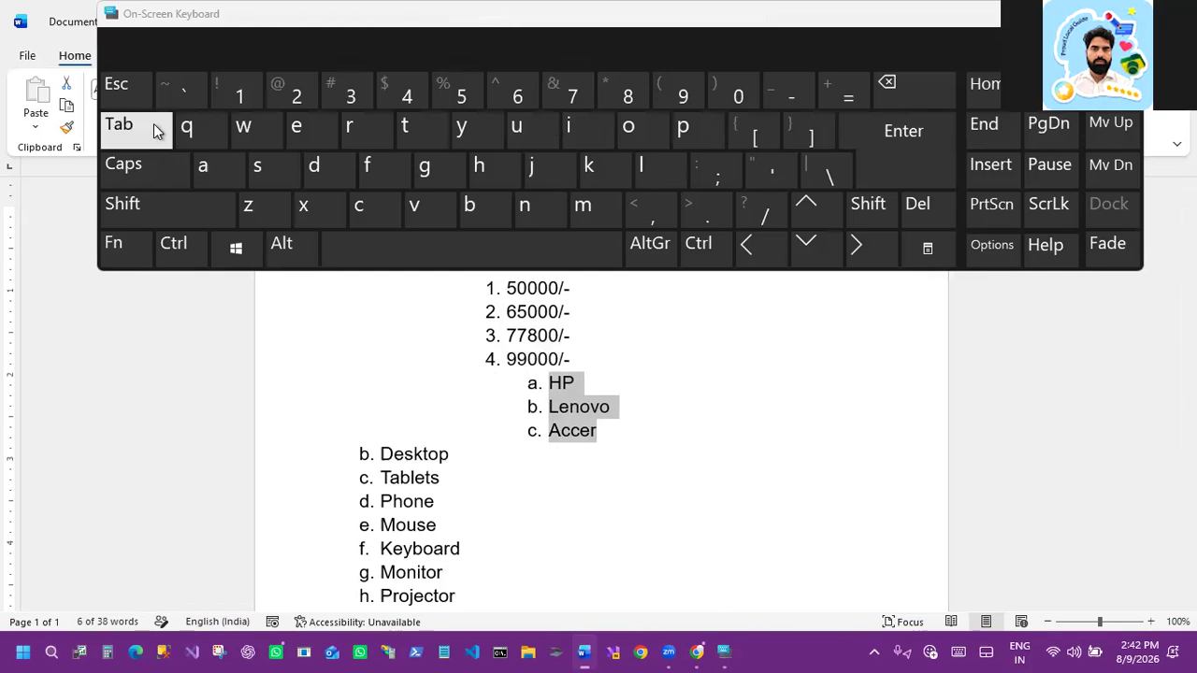
click(154, 127)
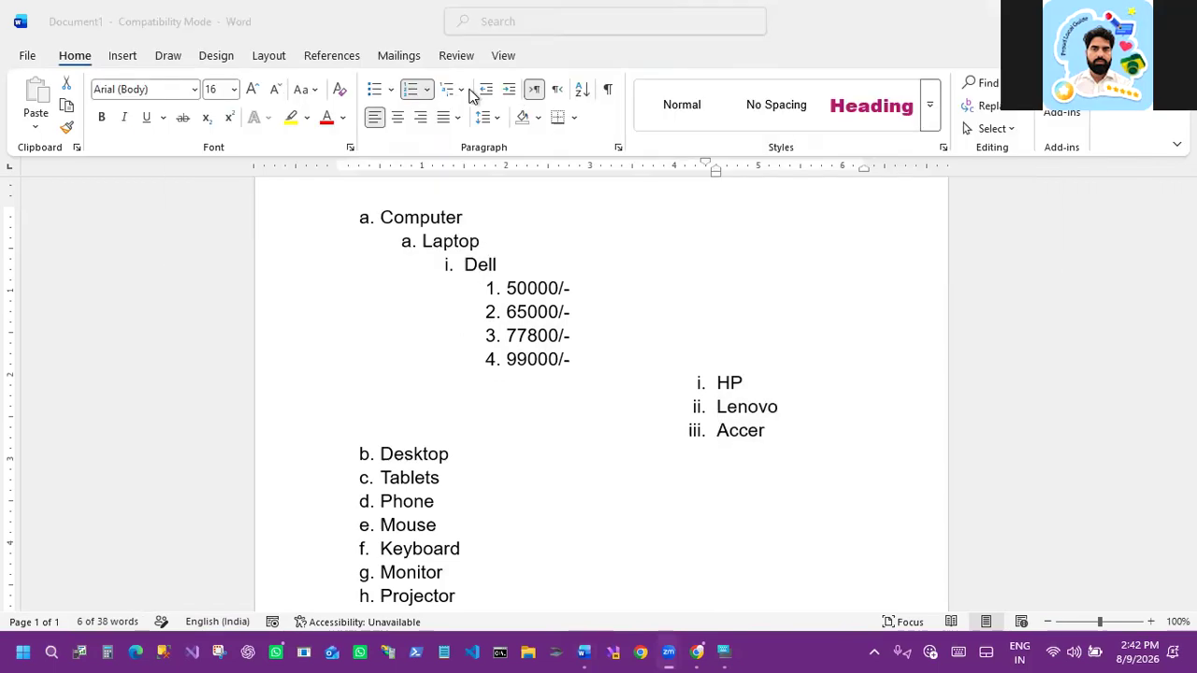
click(483, 95)
click(484, 95)
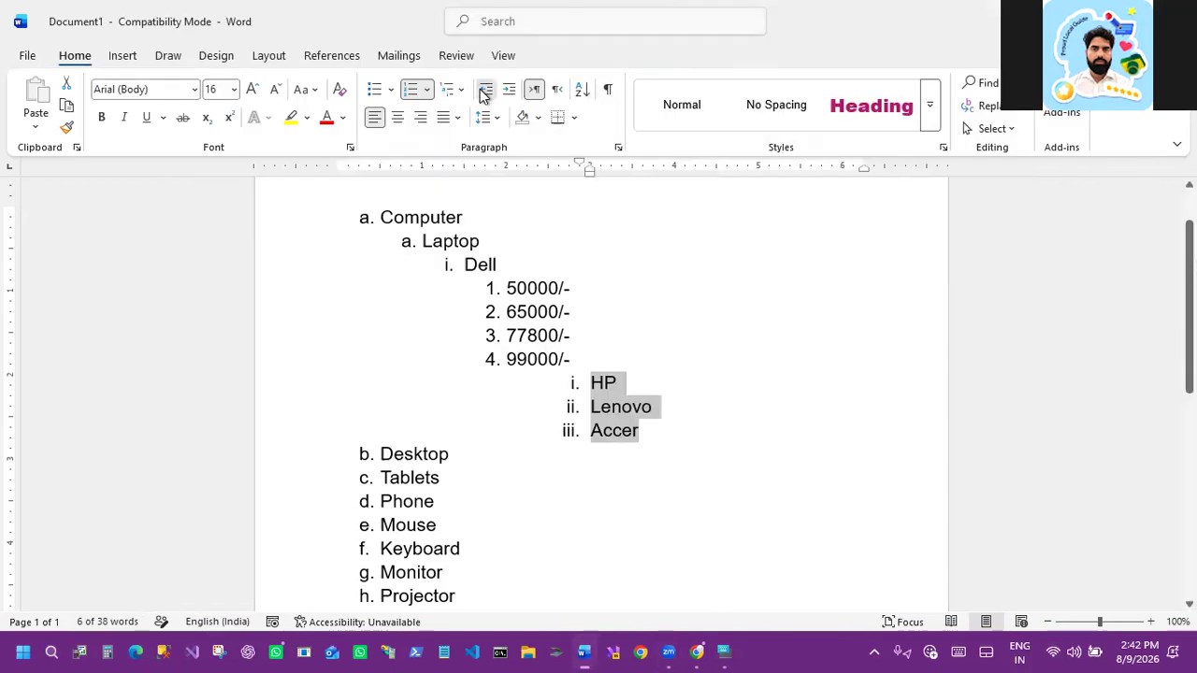
click(483, 96)
click(484, 95)
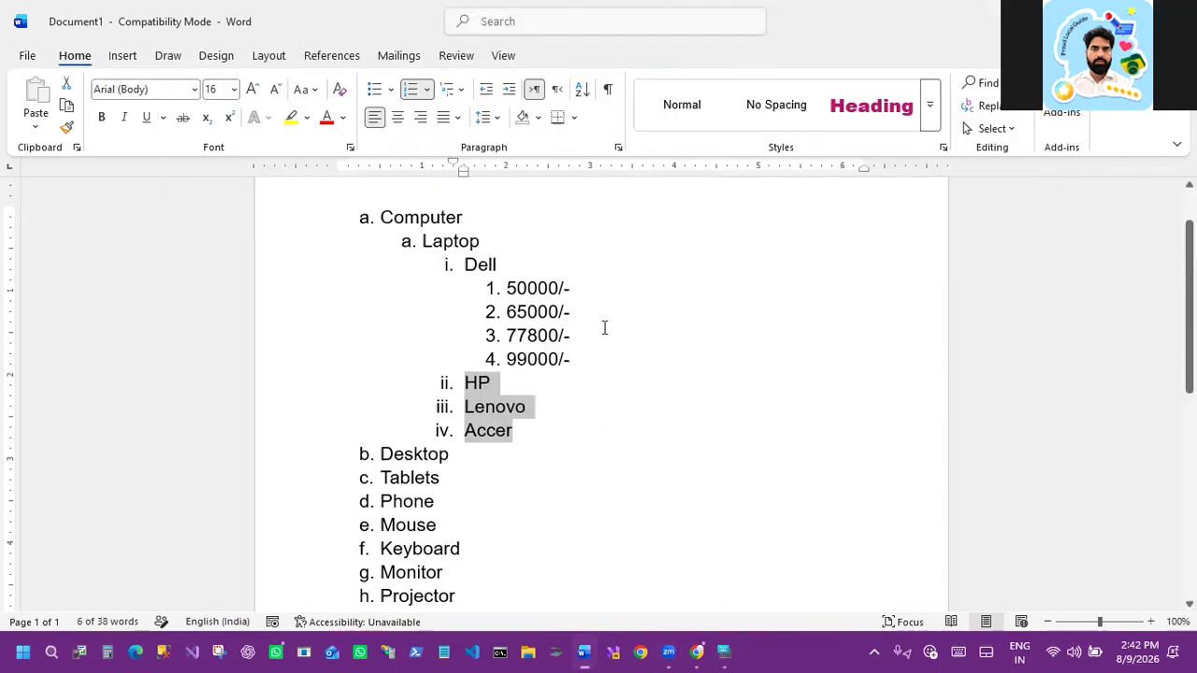
Step: Demote Desktop, Tablets and Phone to the second level alongside Laptop
scroll(617, 391, down, 1)
click(617, 388)
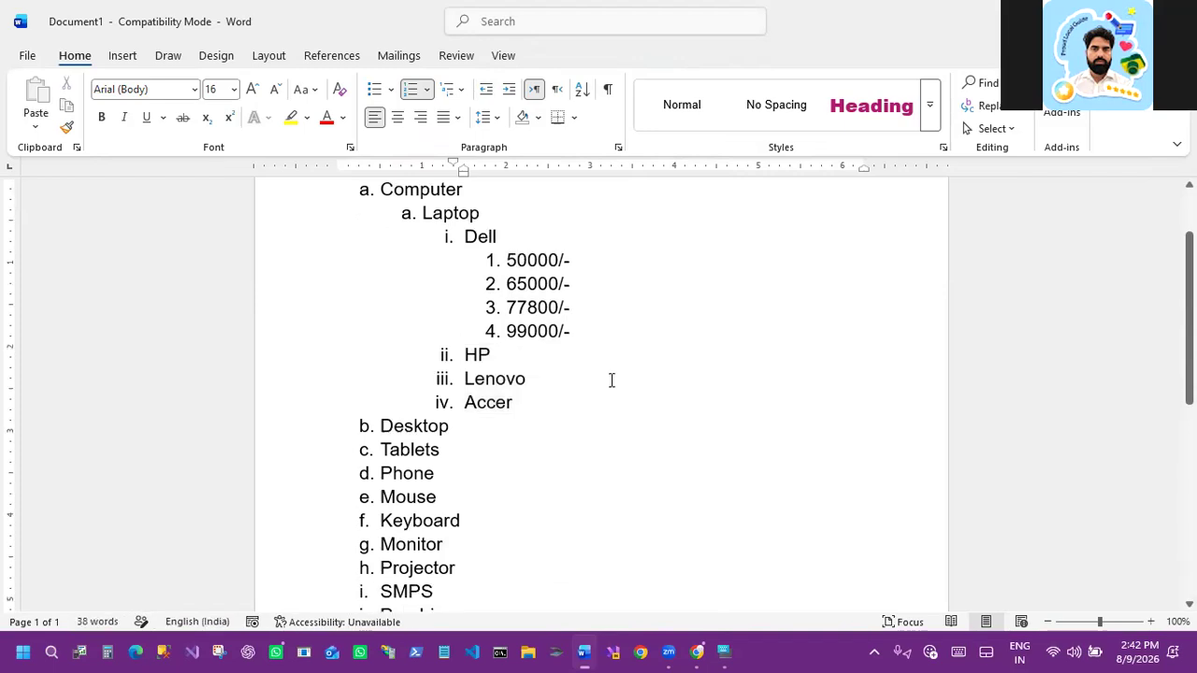
scroll(415, 239, up, 1)
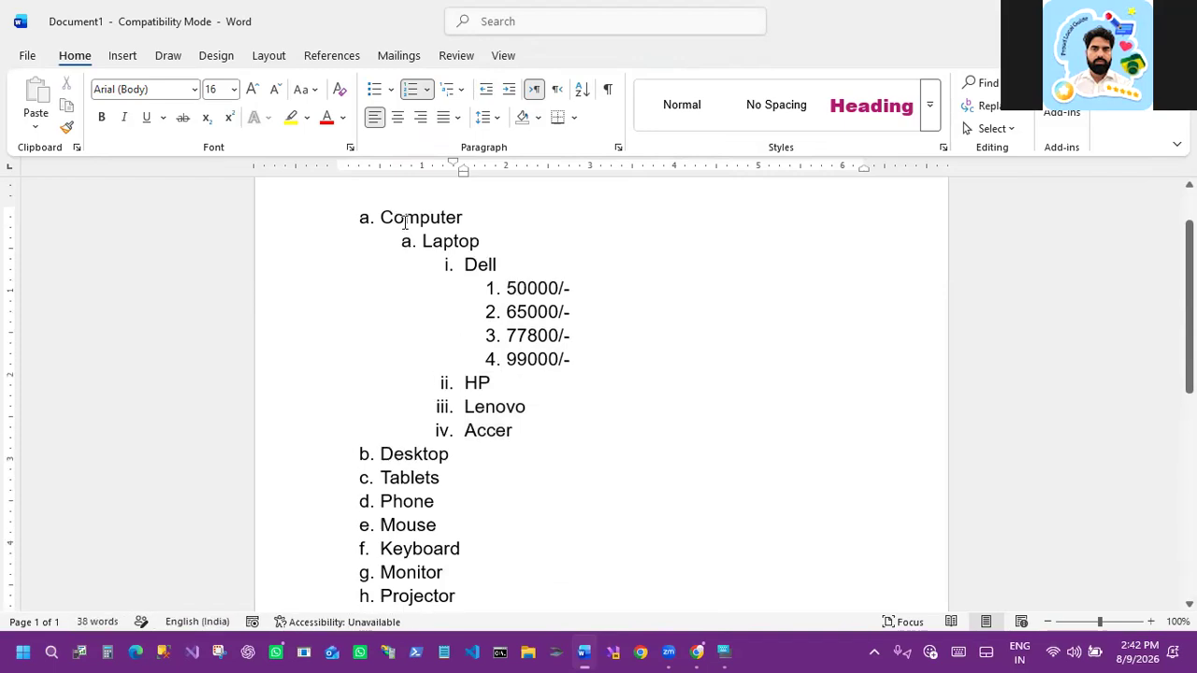
drag(382, 452, 432, 505)
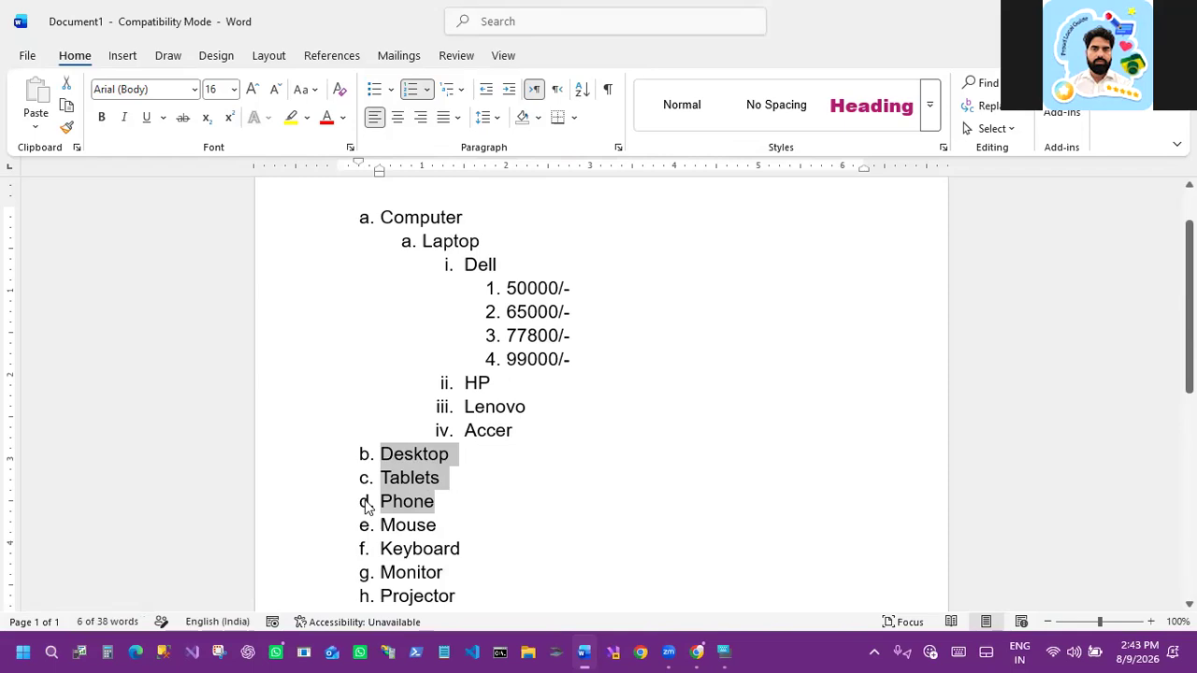
click(507, 91)
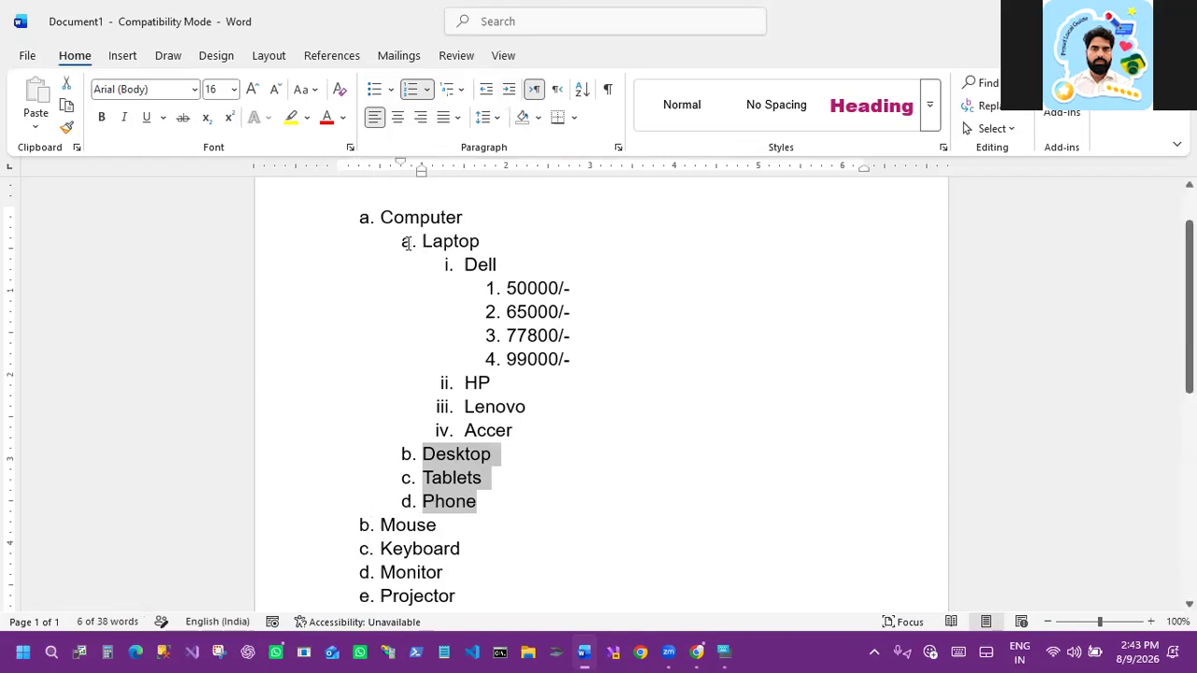
Step: Scroll through the finished multilevel list to review it
scroll(401, 261, down, 2)
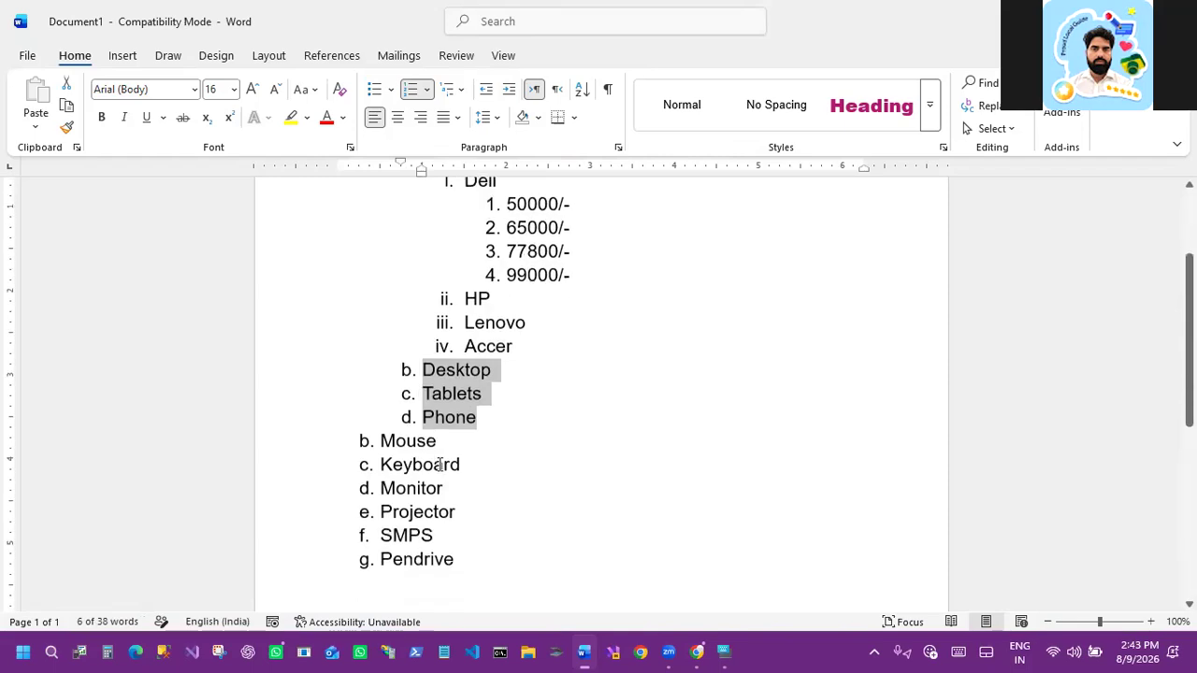
scroll(439, 463, down, 1)
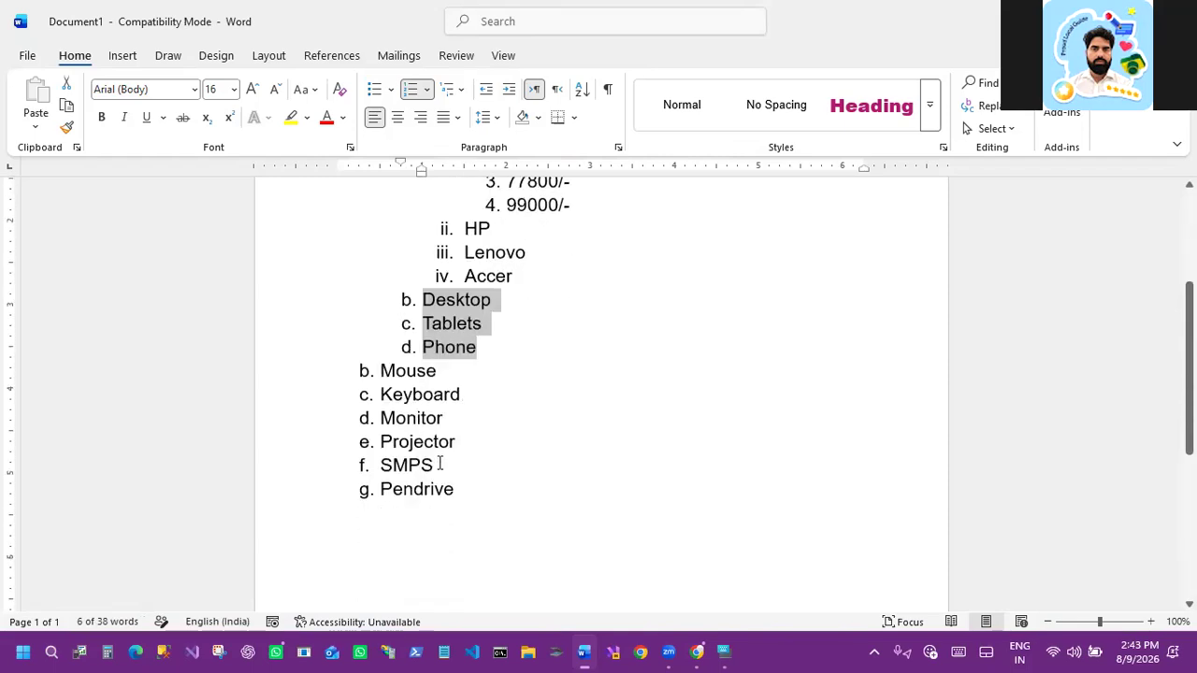
scroll(439, 462, down, 1)
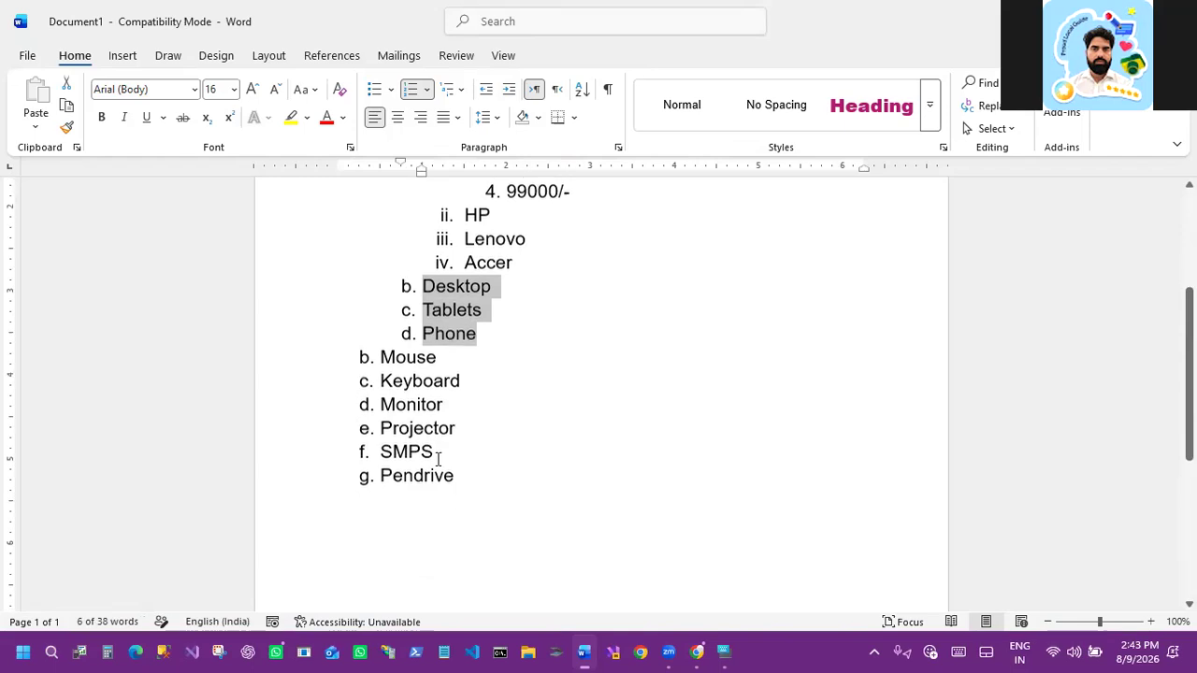
scroll(438, 456, down, 1)
scroll(437, 455, up, 1)
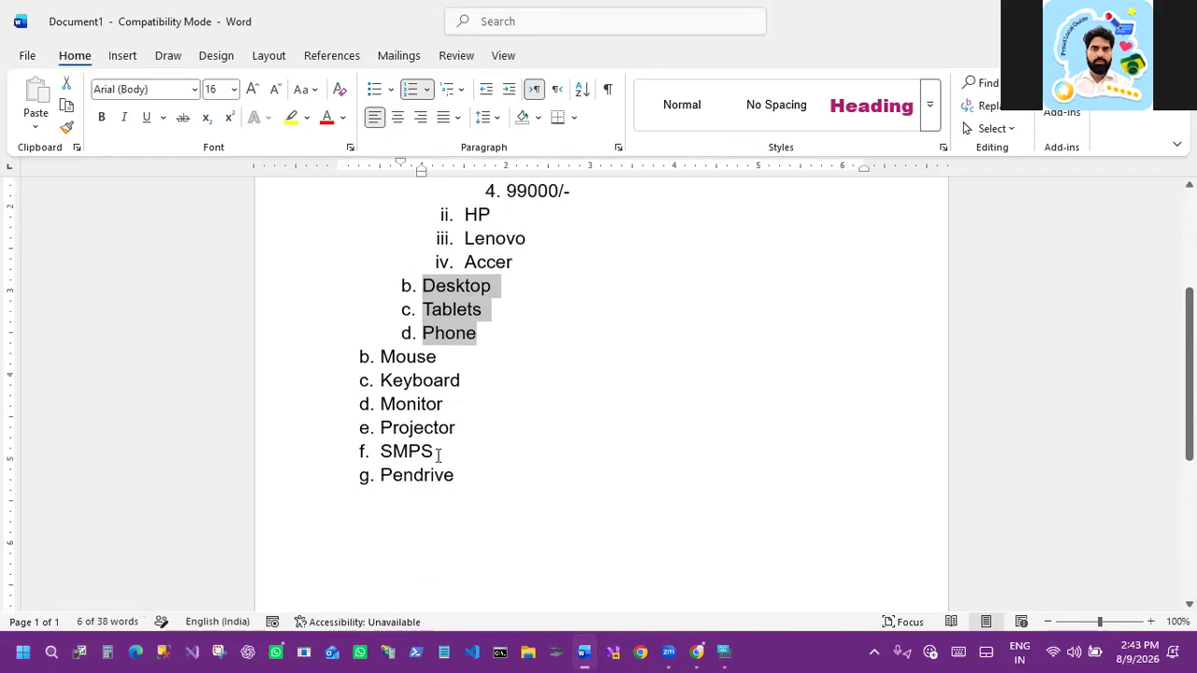
click(557, 378)
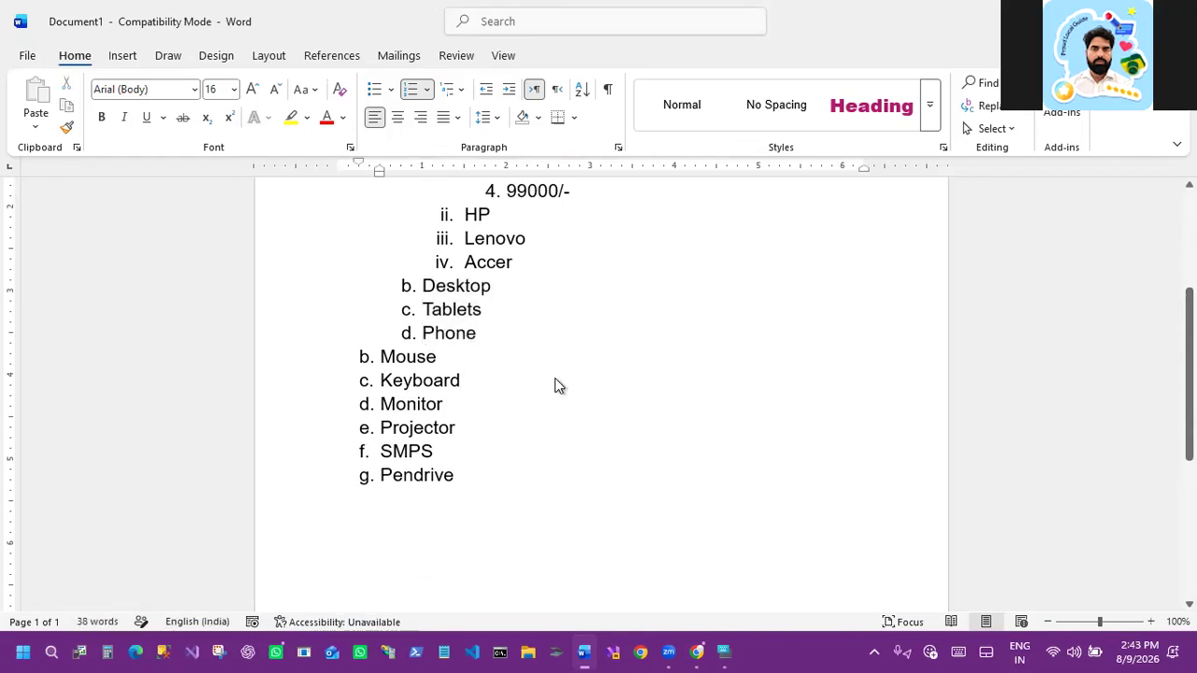
Step: Select all the document's content and delete it
key(ctrl+a)
key(Delete)
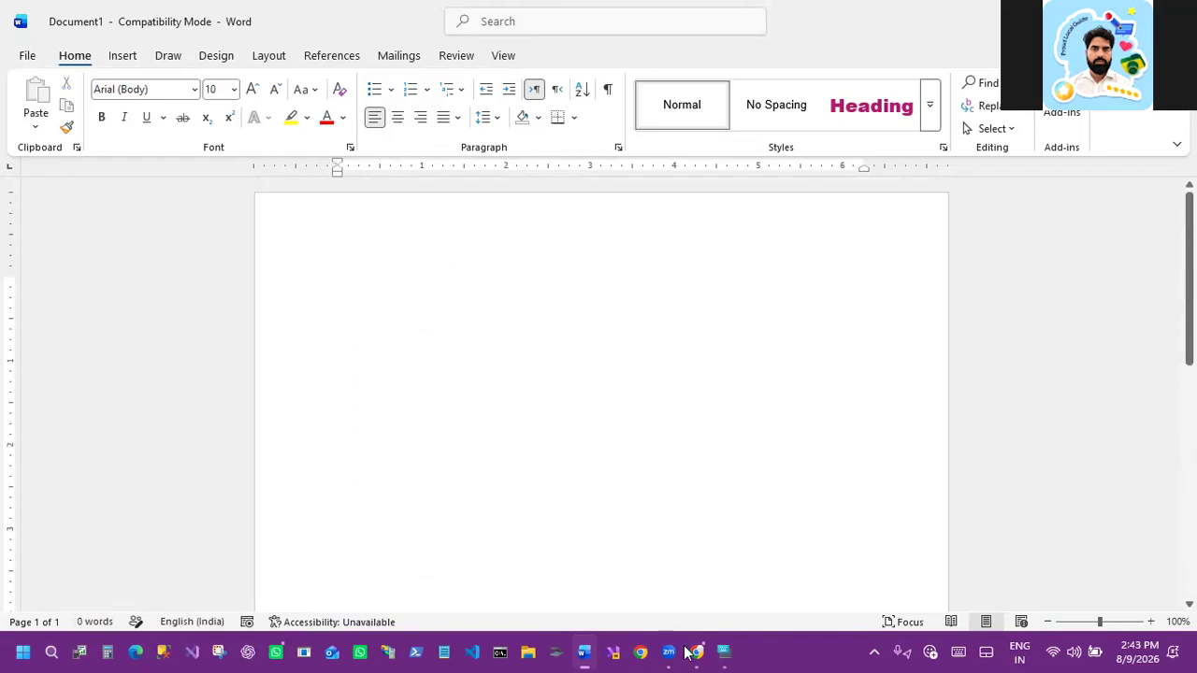
Step: Switch to Chrome and open a new browser tab
mouse_move(697, 651)
click(590, 517)
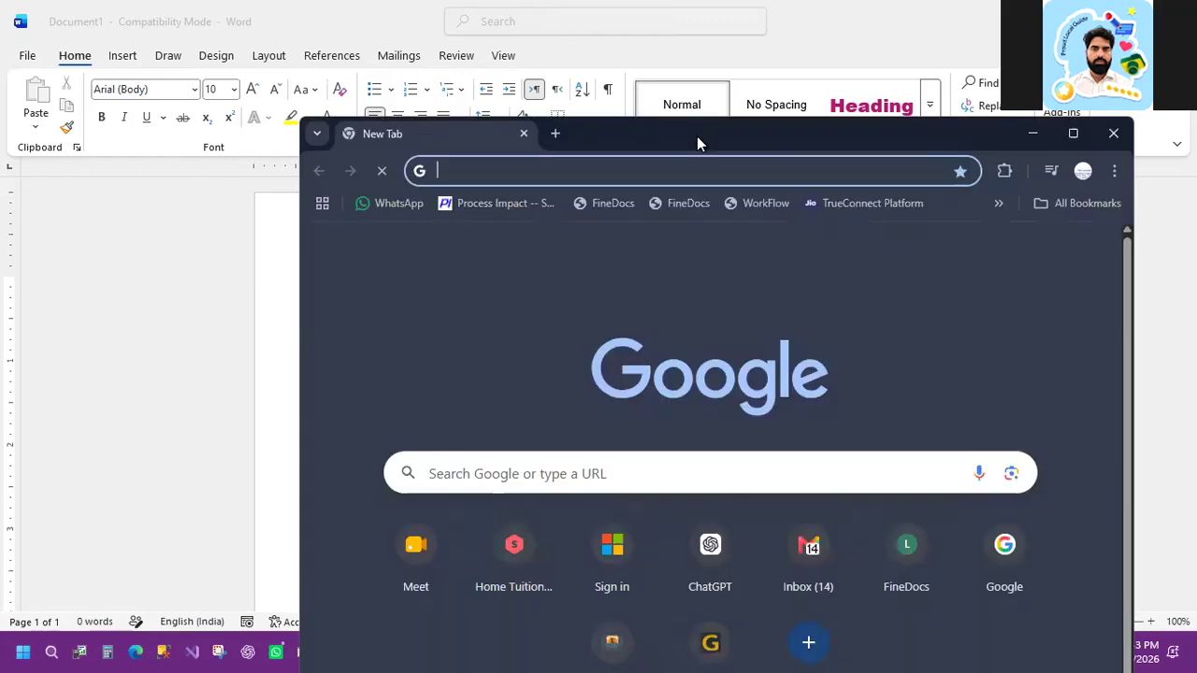
Step: Maximize the browser, open ChatGPT and ask it to "write 20 question related to computer"
double_click(695, 134)
click(451, 445)
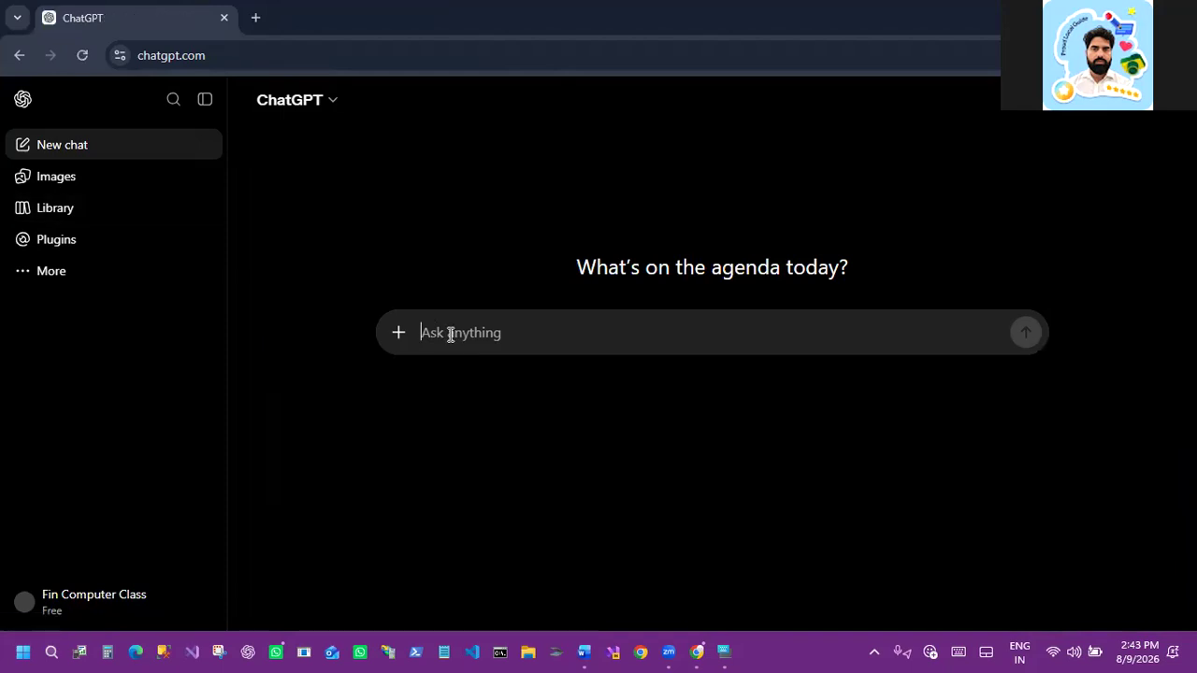
text(write )
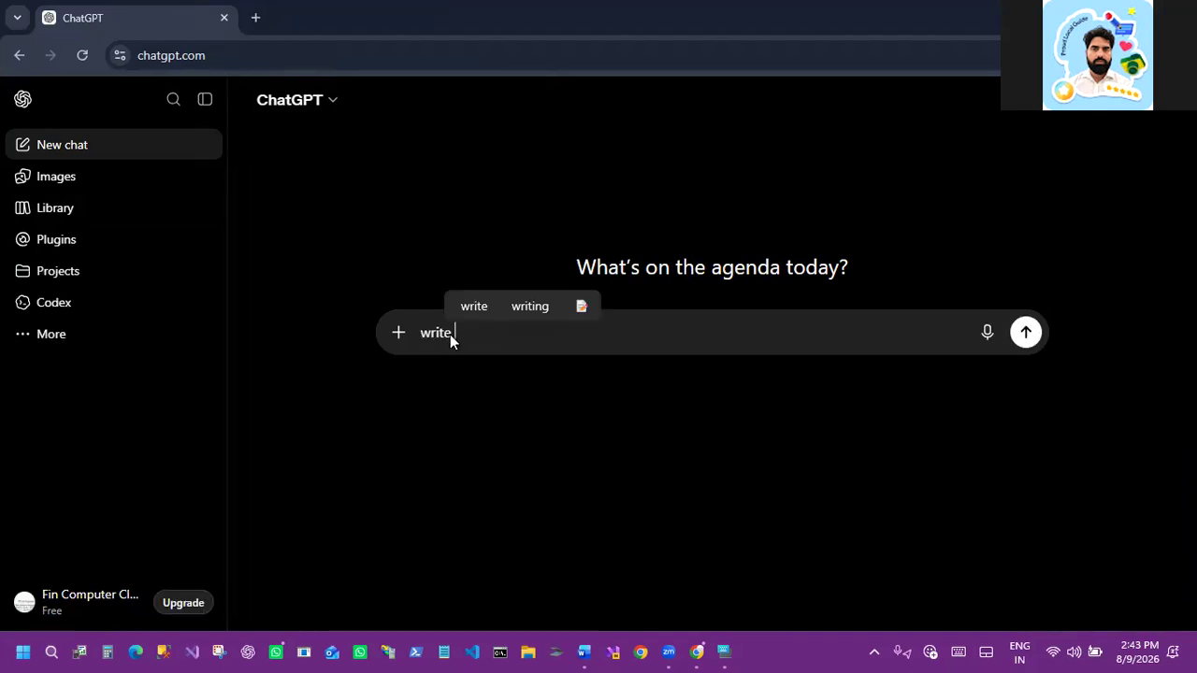
text(20 q)
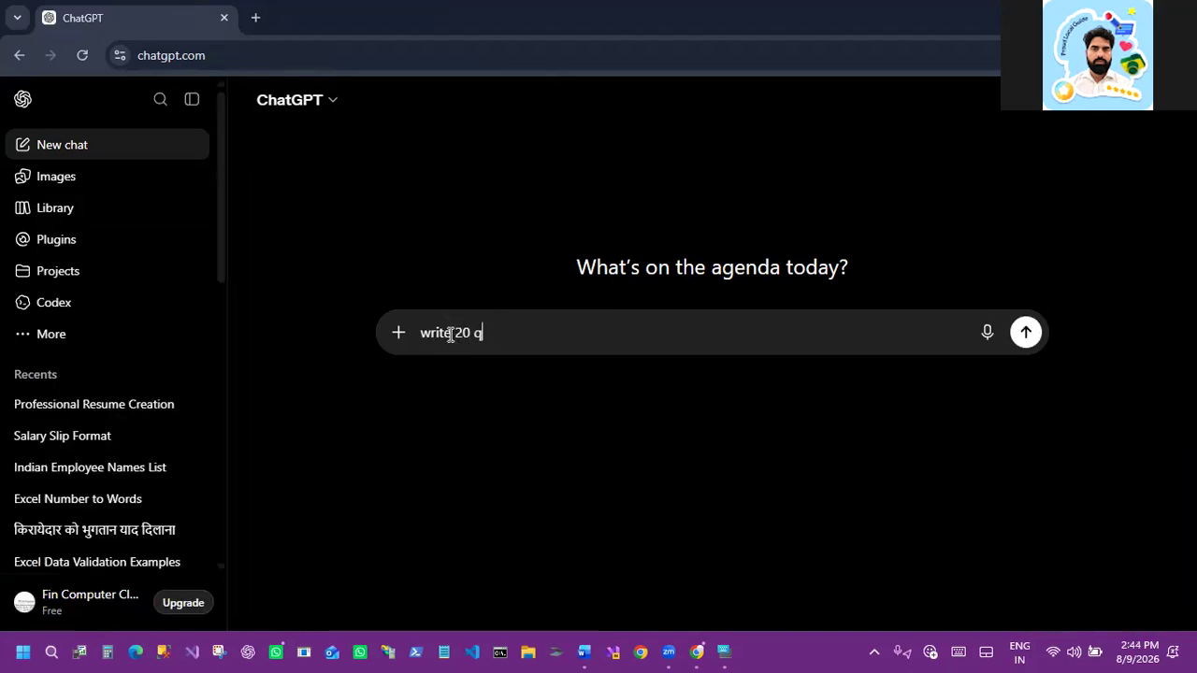
text(uestion relat)
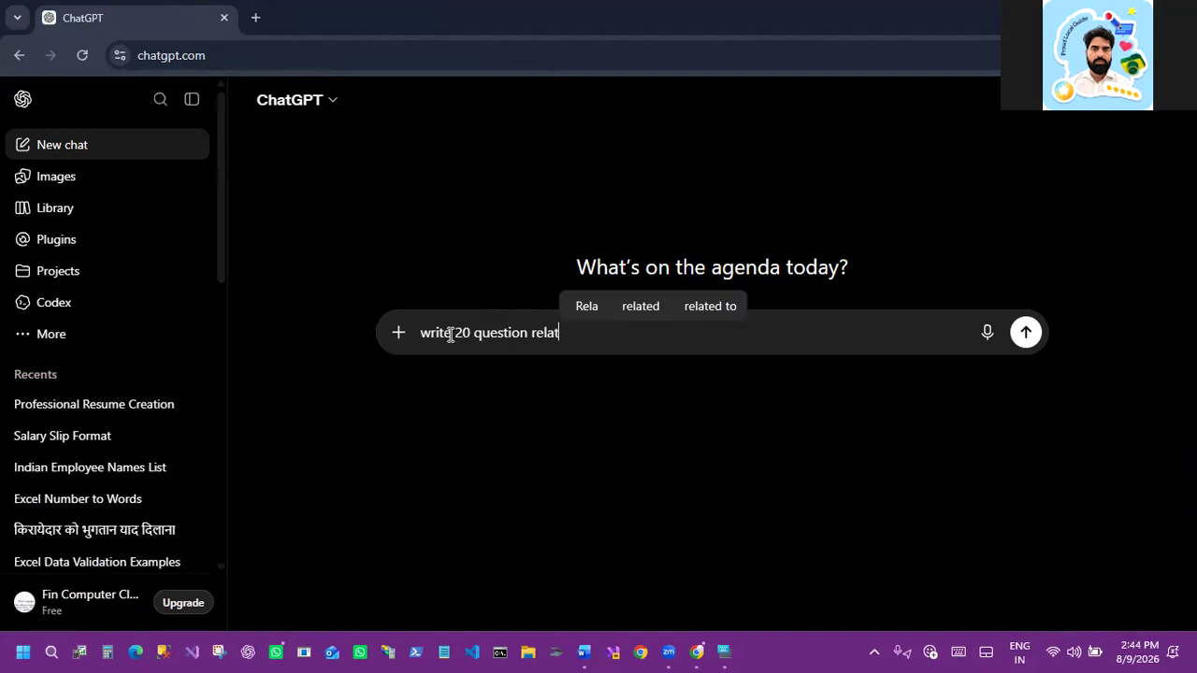
text(ed to comput)
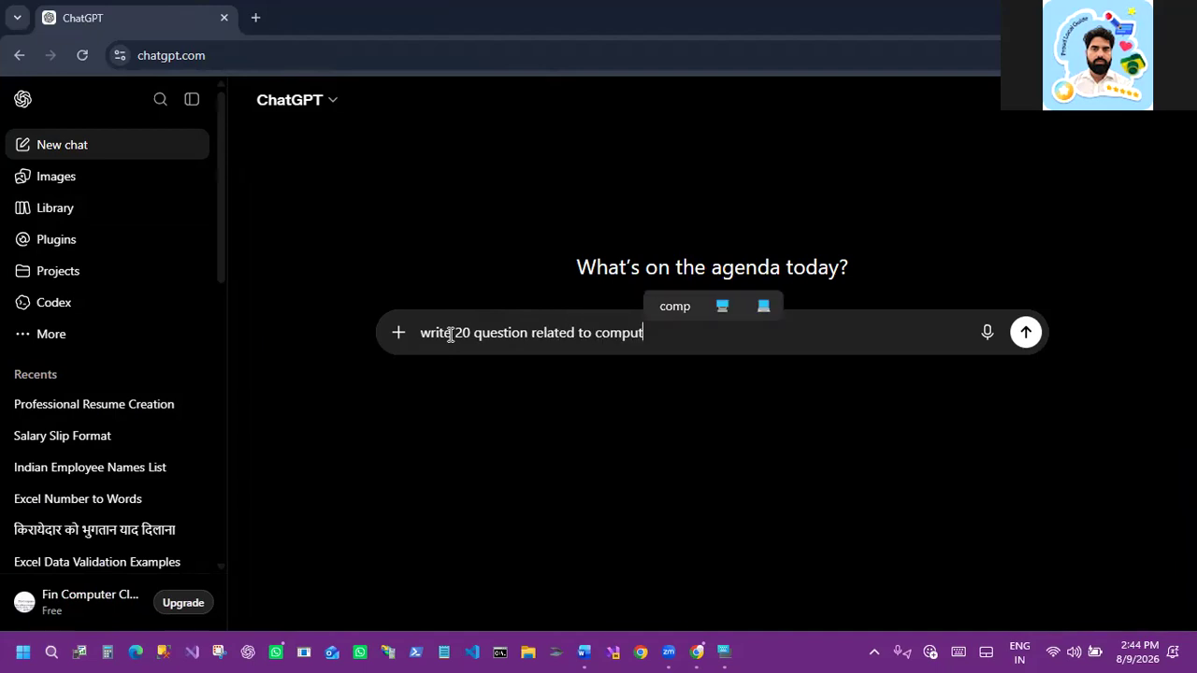
text(er)
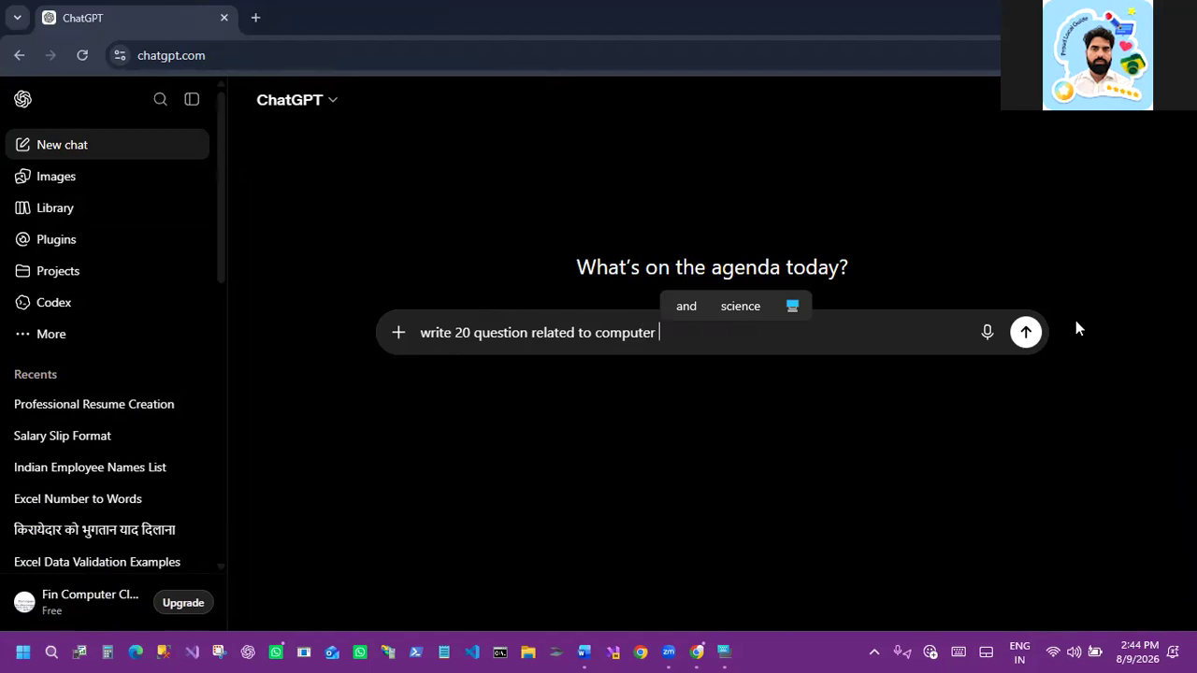
key(Return)
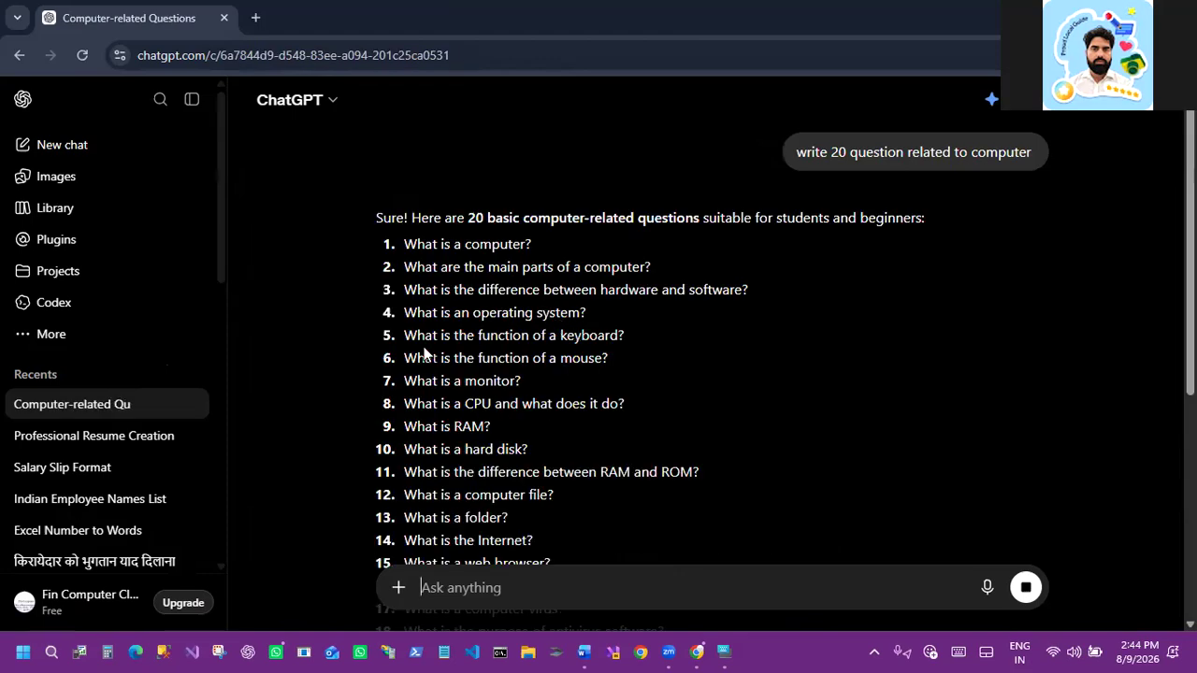
Step: Ask ChatGPT to give the questions "without numbering"
scroll(406, 472, down, 2)
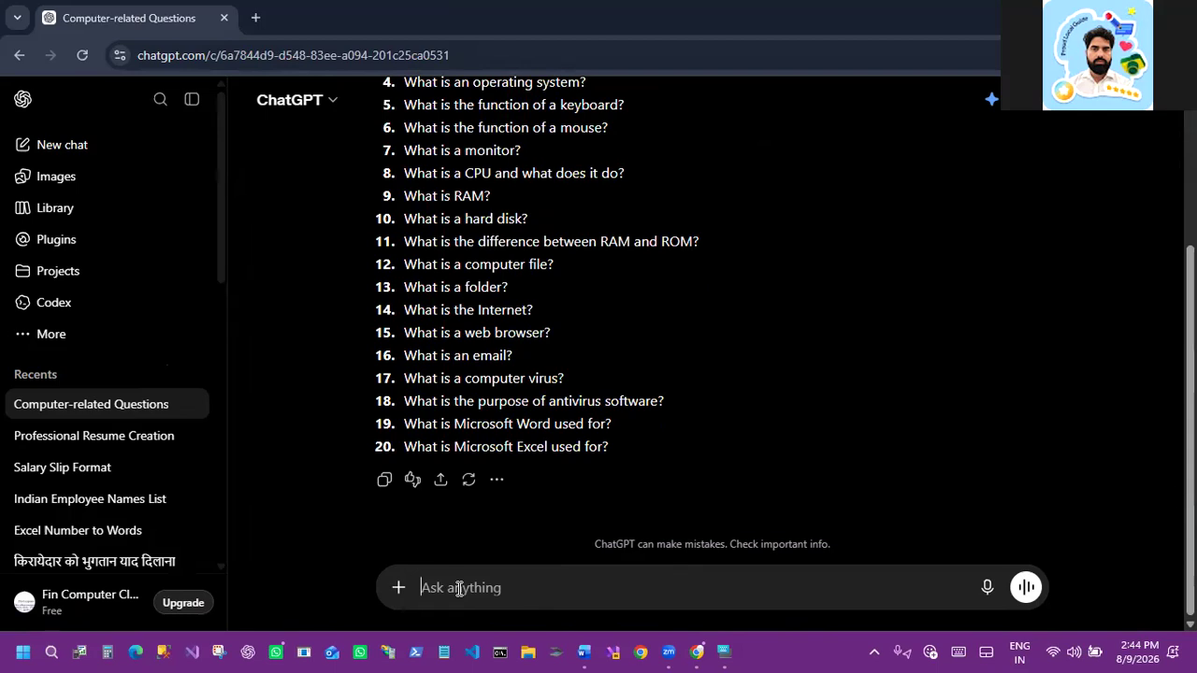
text(without )
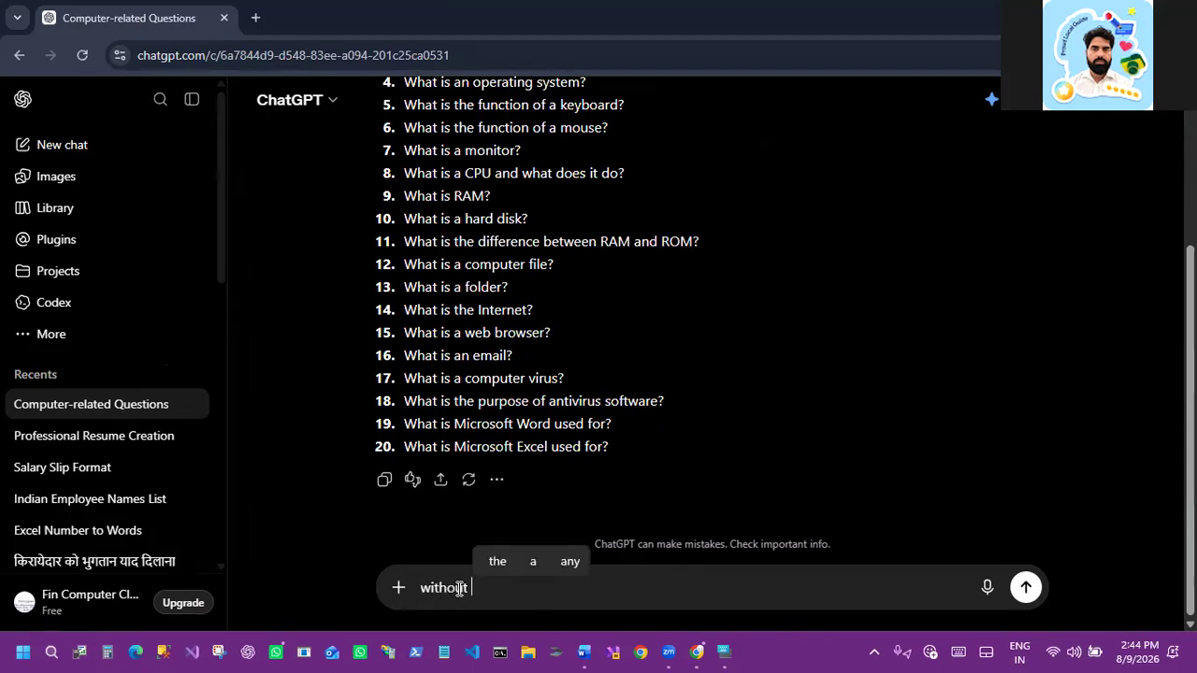
text(numbing)
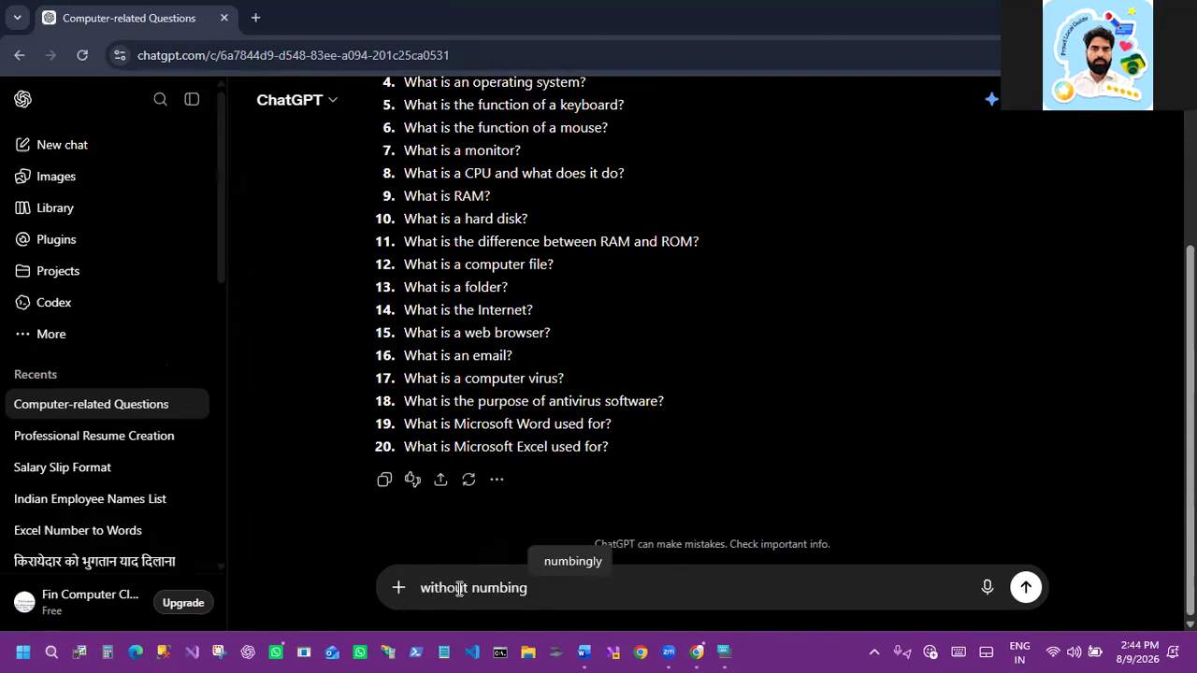
key(BackSpace)
key(BackSpace)
key(BackSpace)
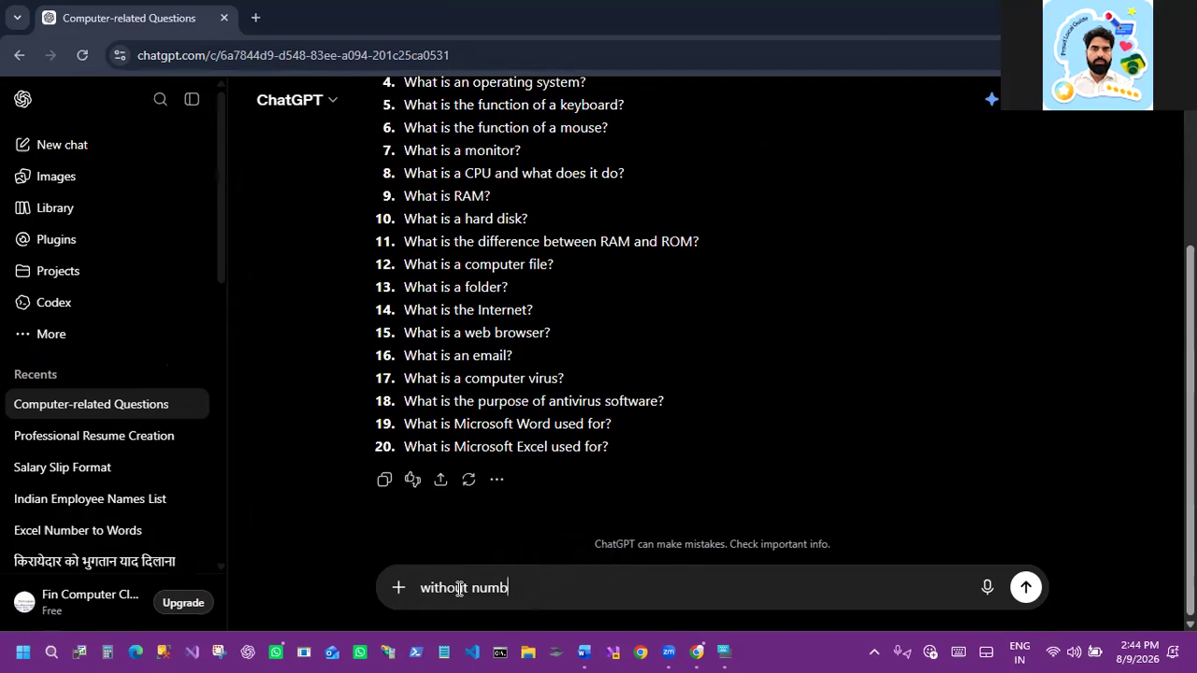
text(ering)
key(Return)
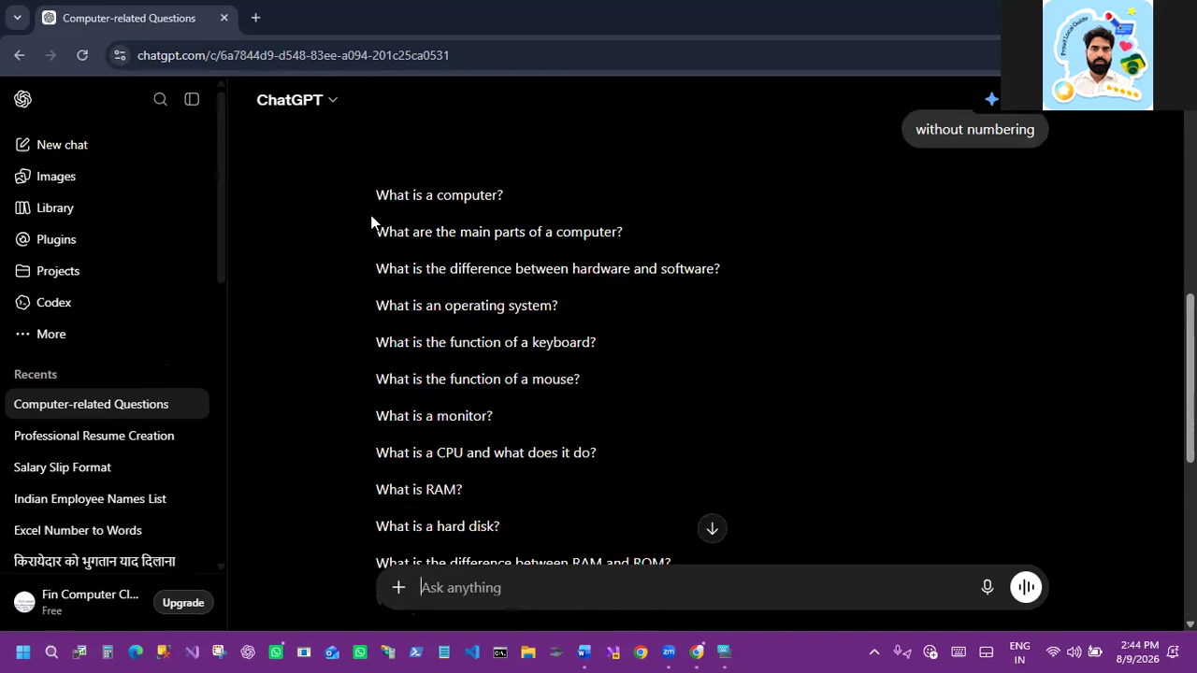
Step: Select the full unnumbered list of 20 questions and copy it
drag(491, 392, 585, 395)
scroll(501, 411, down, 3)
scroll(516, 455, down, 3)
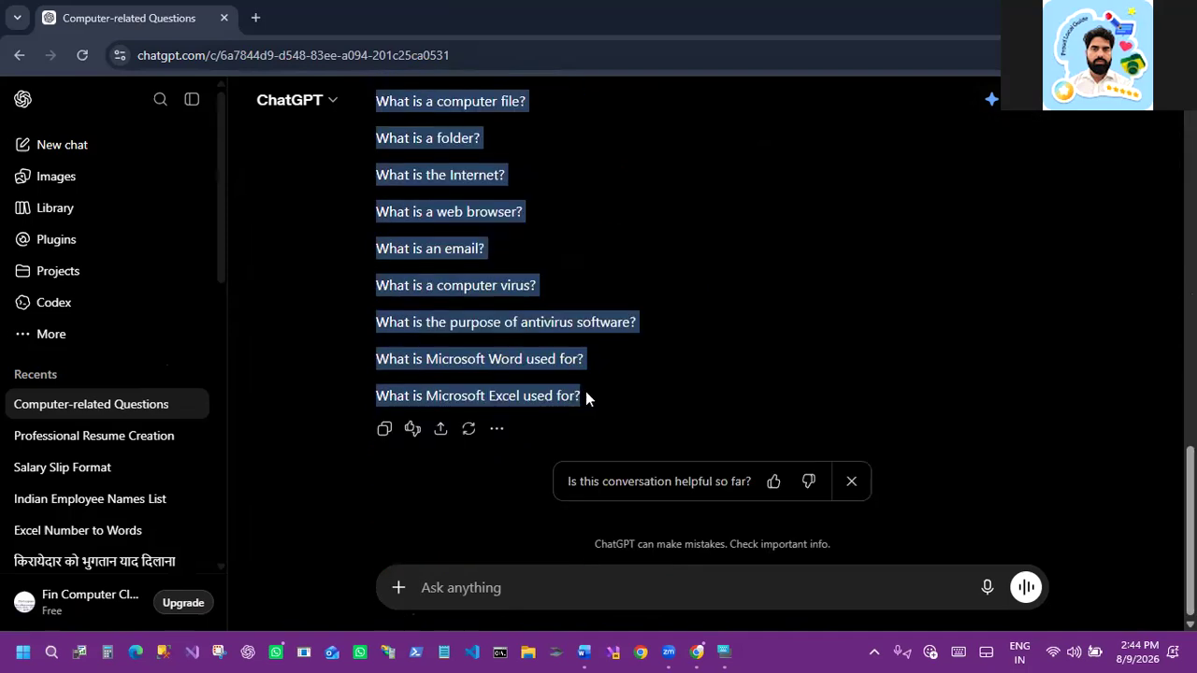
right_click(430, 255)
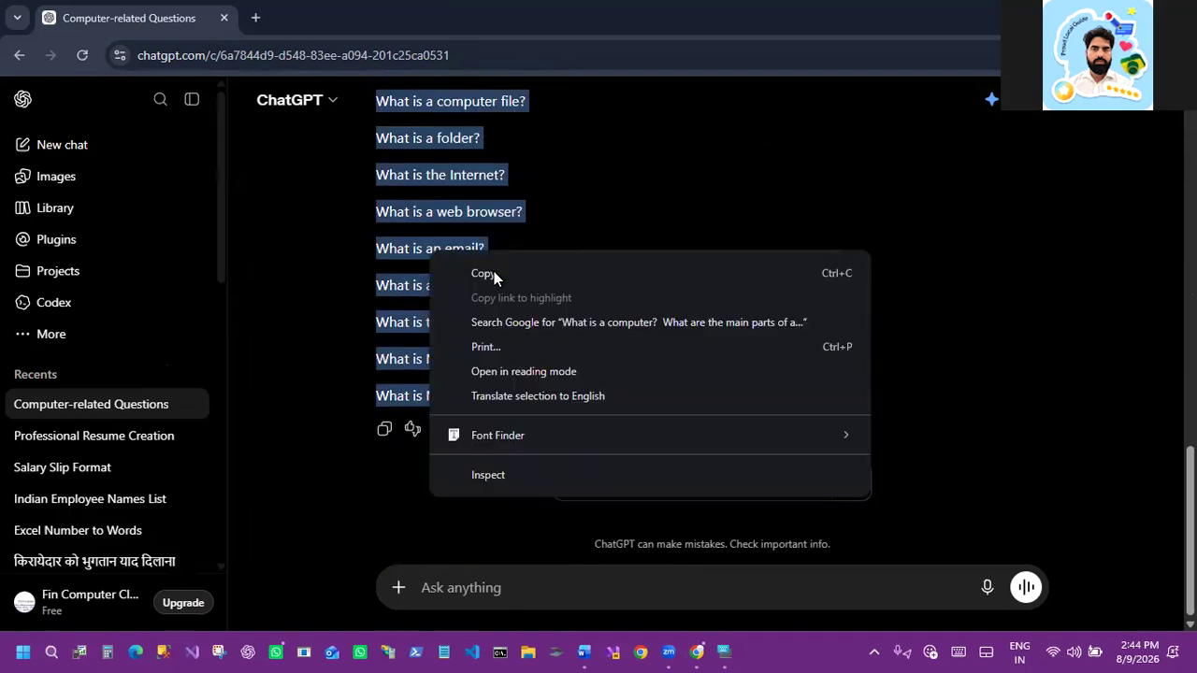
click(492, 271)
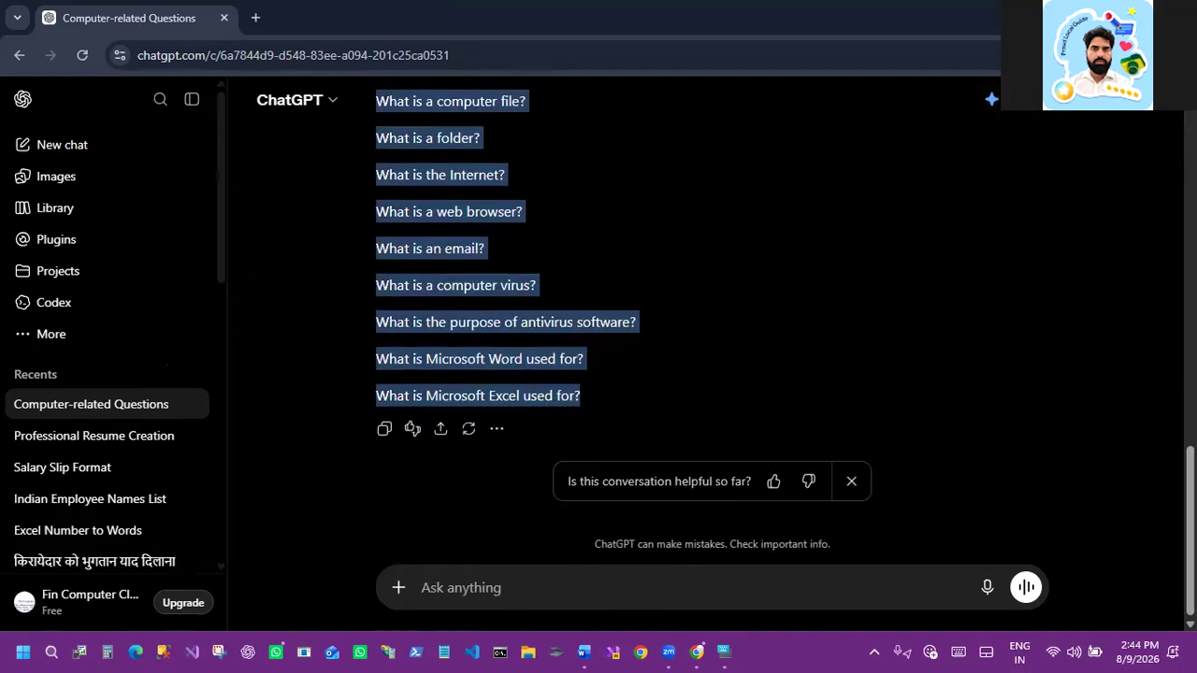
Step: Paste the copied questions into the empty Word document
click(585, 651)
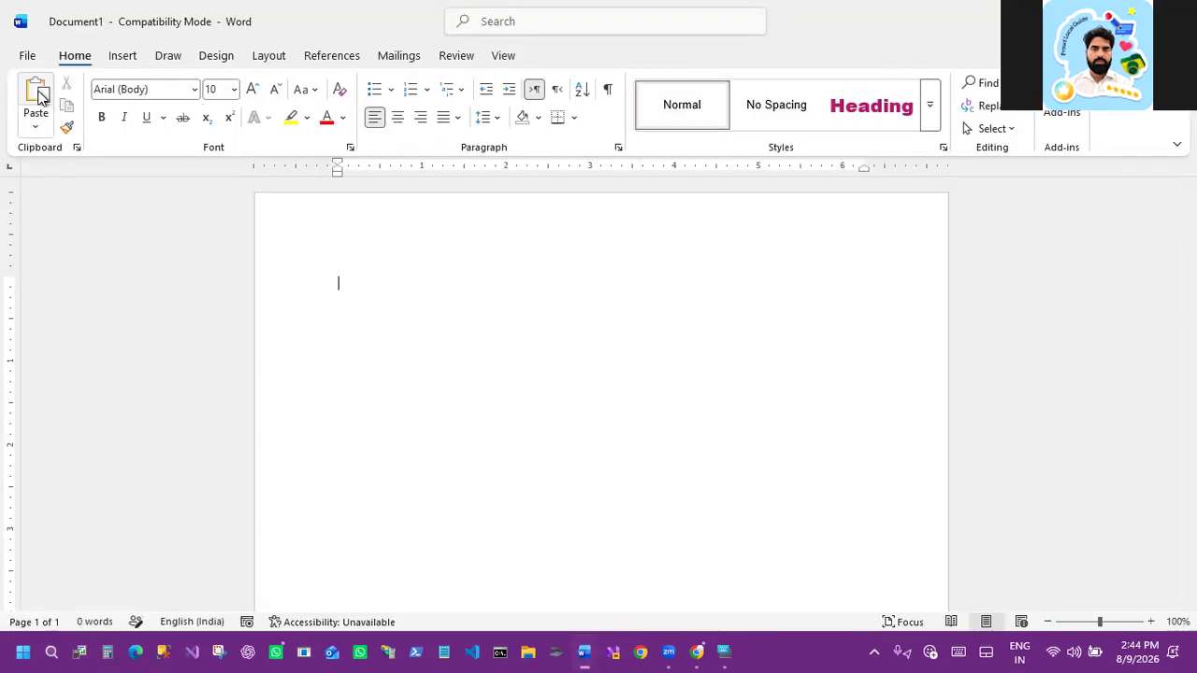
click(38, 96)
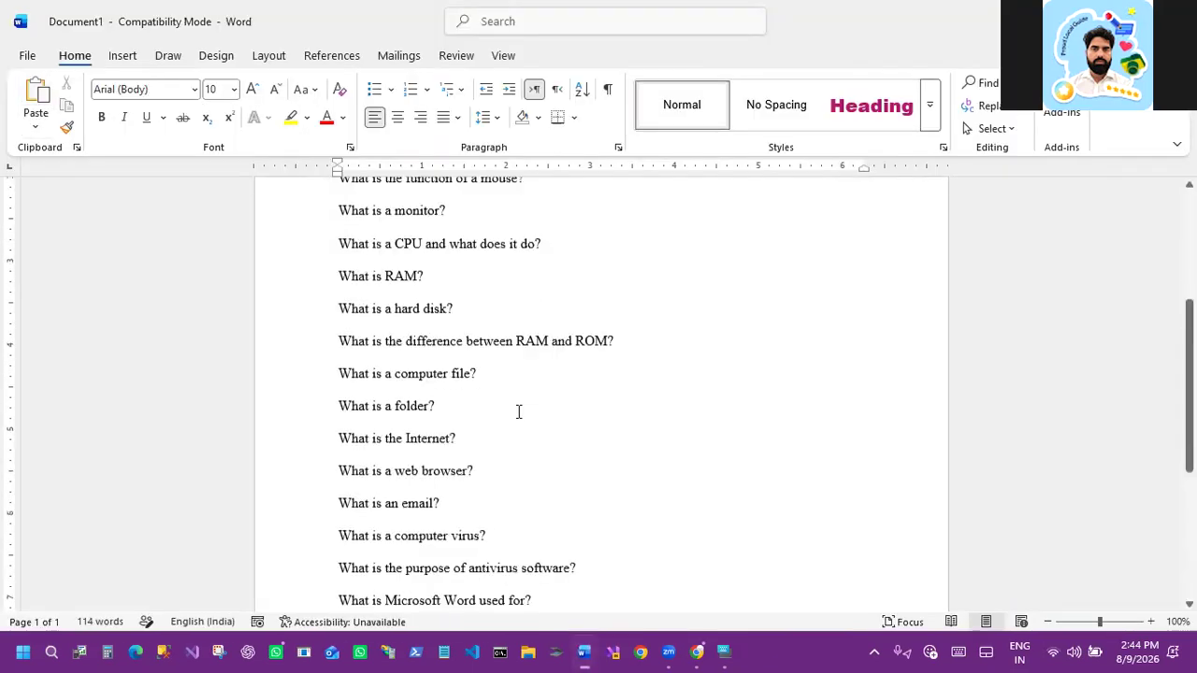
scroll(518, 409, up, 3)
click(606, 373)
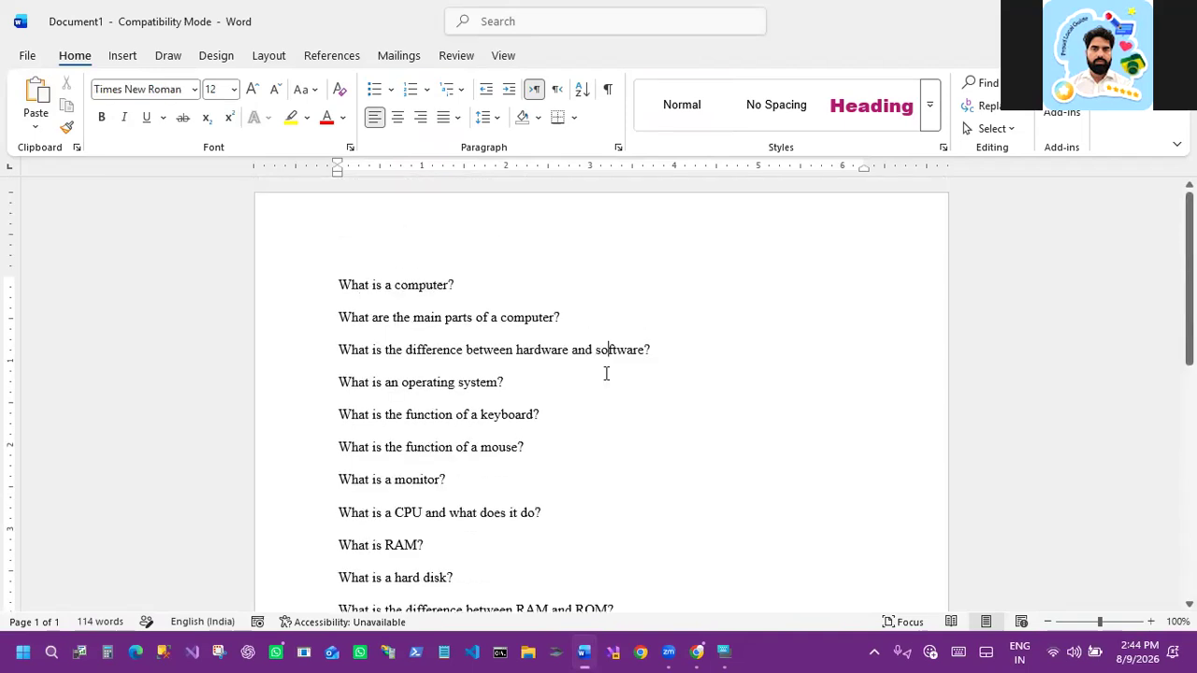
Step: Select all the questions and apply the a., b., c. numbering format
key(ctrl+a)
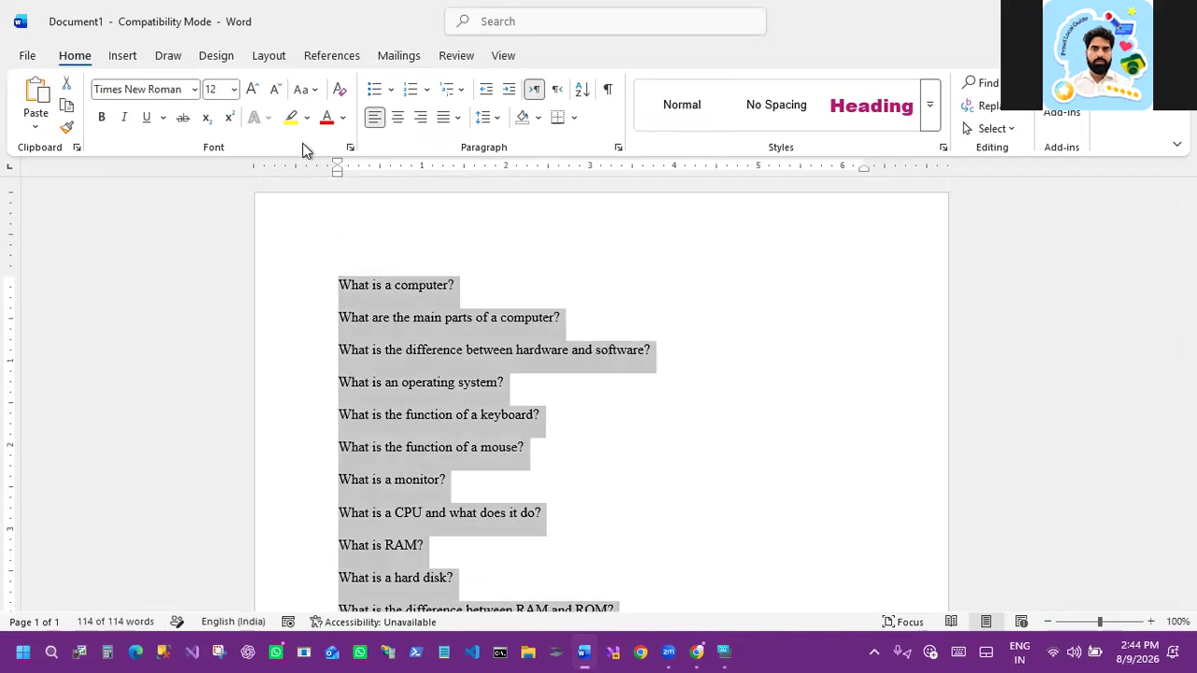
click(412, 89)
scroll(430, 479, down, 1)
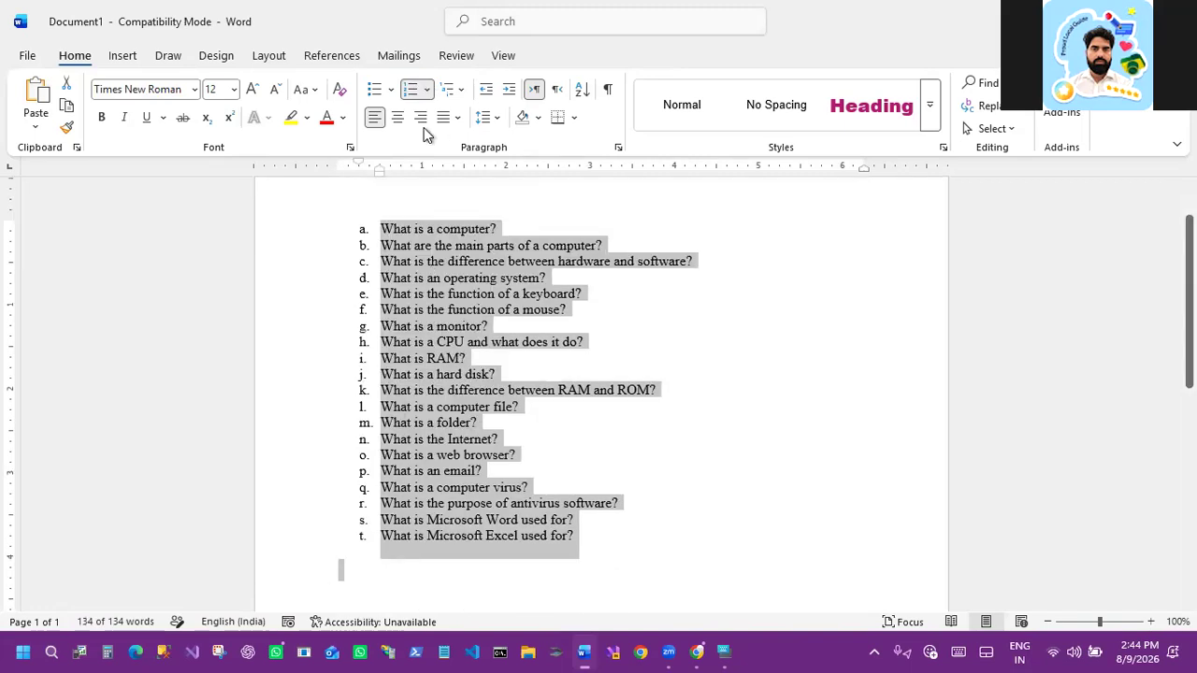
Step: Remove the Q1., Q2., Q3. format from the numbering library
click(429, 89)
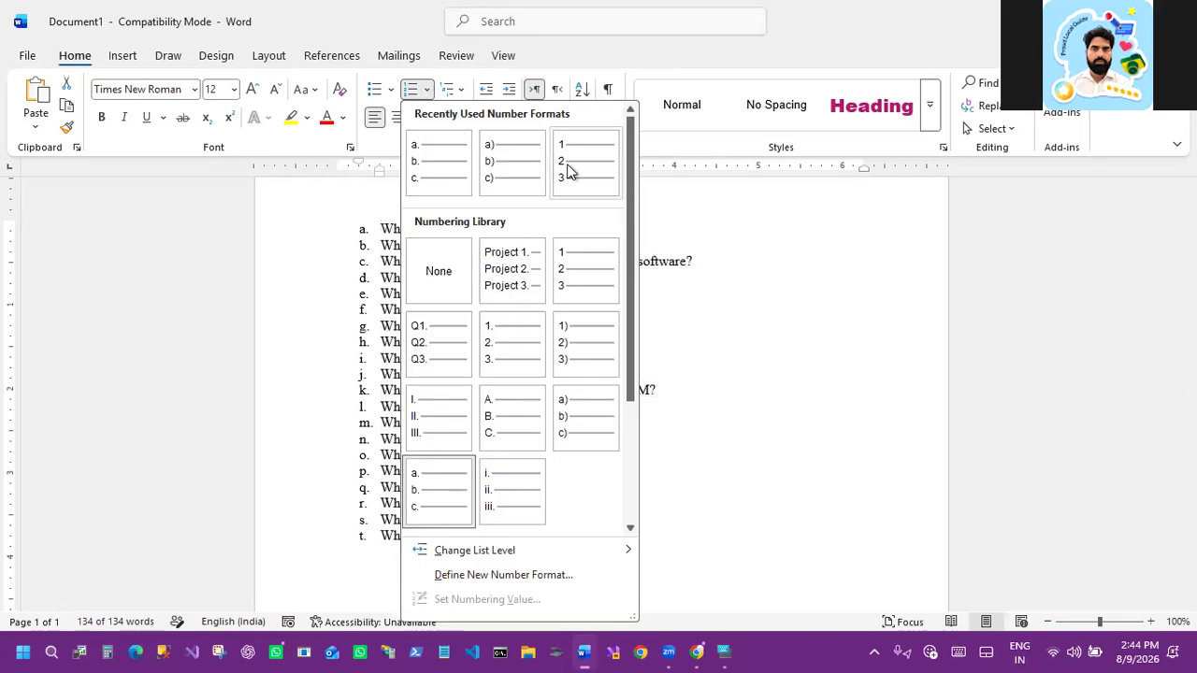
right_click(446, 345)
click(508, 358)
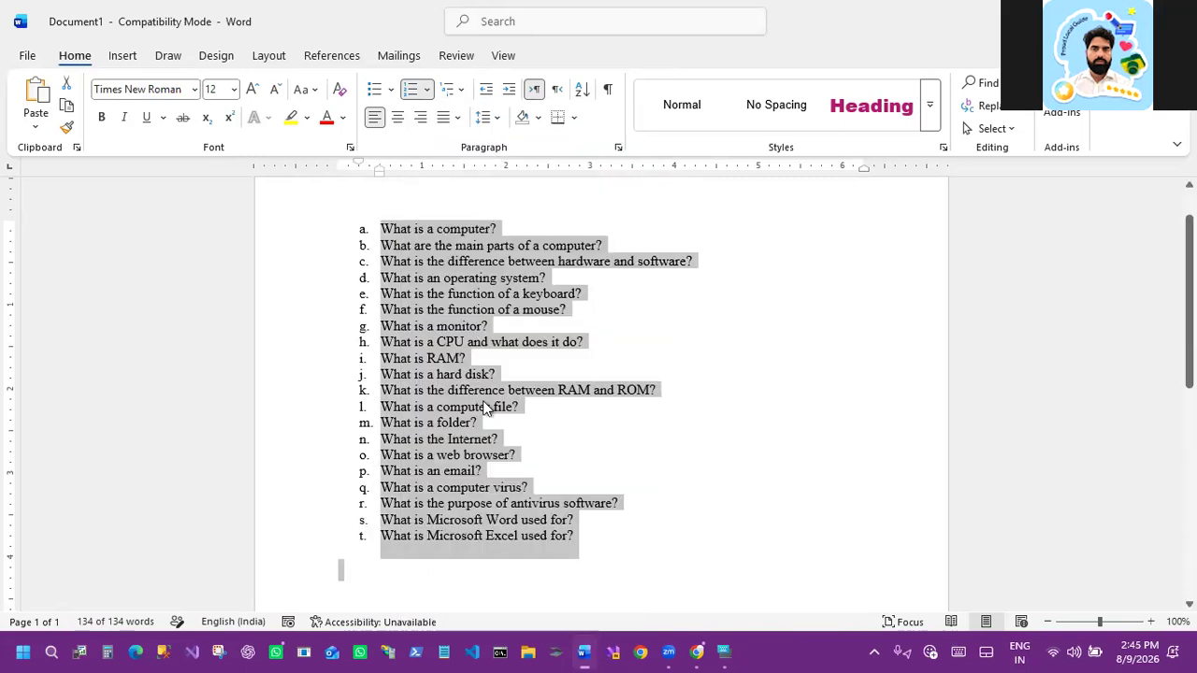
Step: Reselect all the questions and remove the Project 1., Project 2. format from the numbering library
click(559, 503)
key(ctrl+a)
click(426, 88)
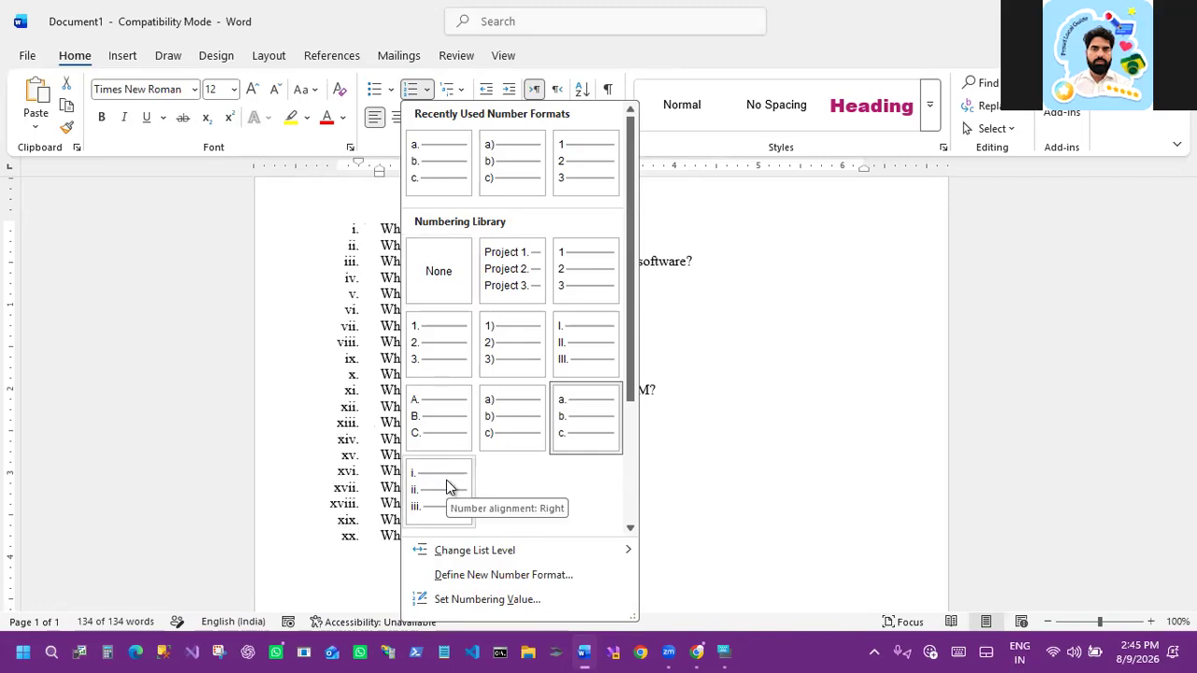
right_click(525, 261)
click(433, 98)
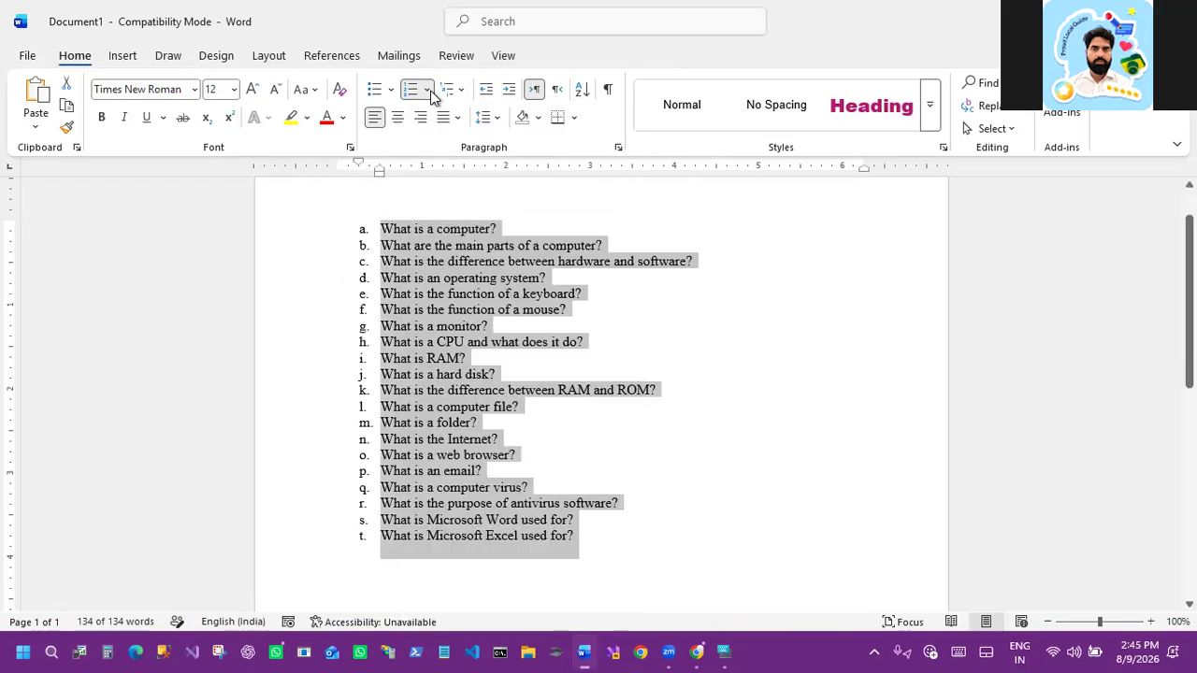
Step: Start defining a new number format and set its number style to 1, 2, 3, ..
click(431, 94)
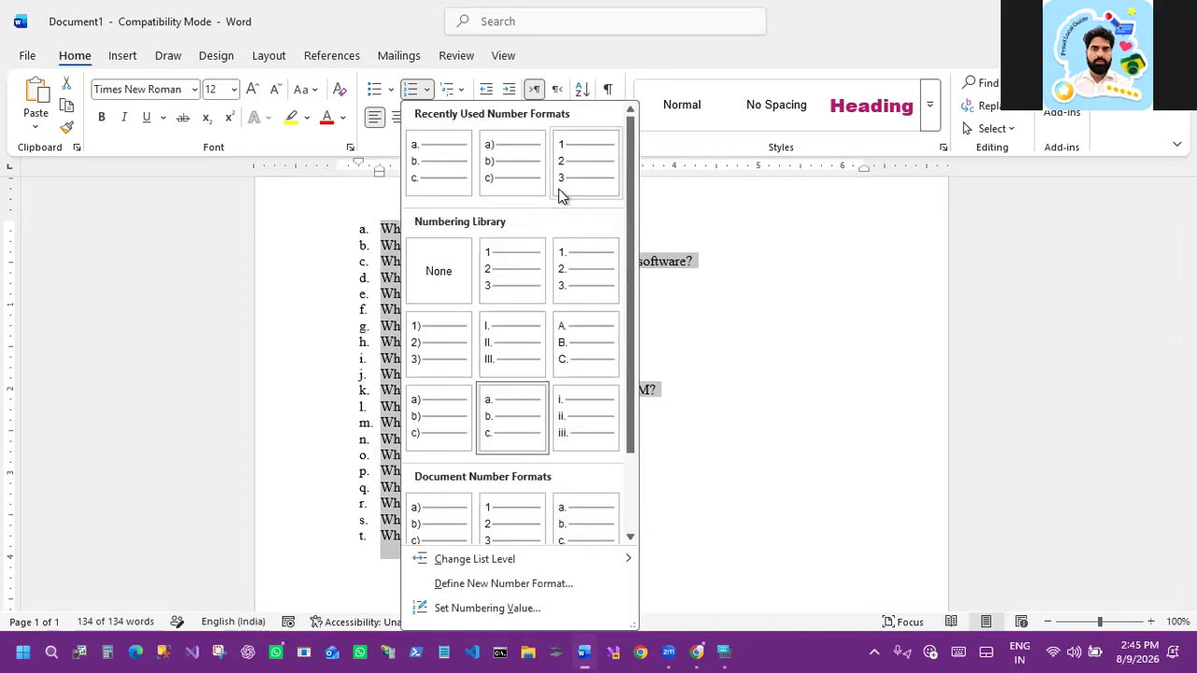
scroll(596, 360, down, 1)
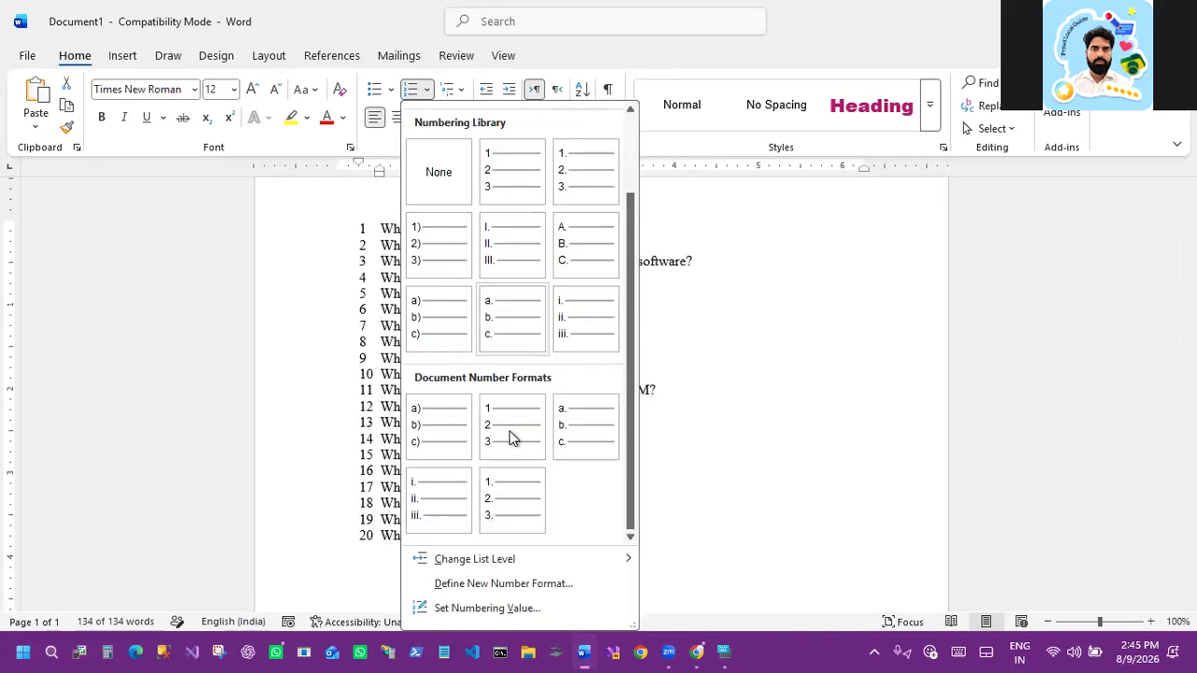
click(479, 586)
drag(585, 134, 527, 111)
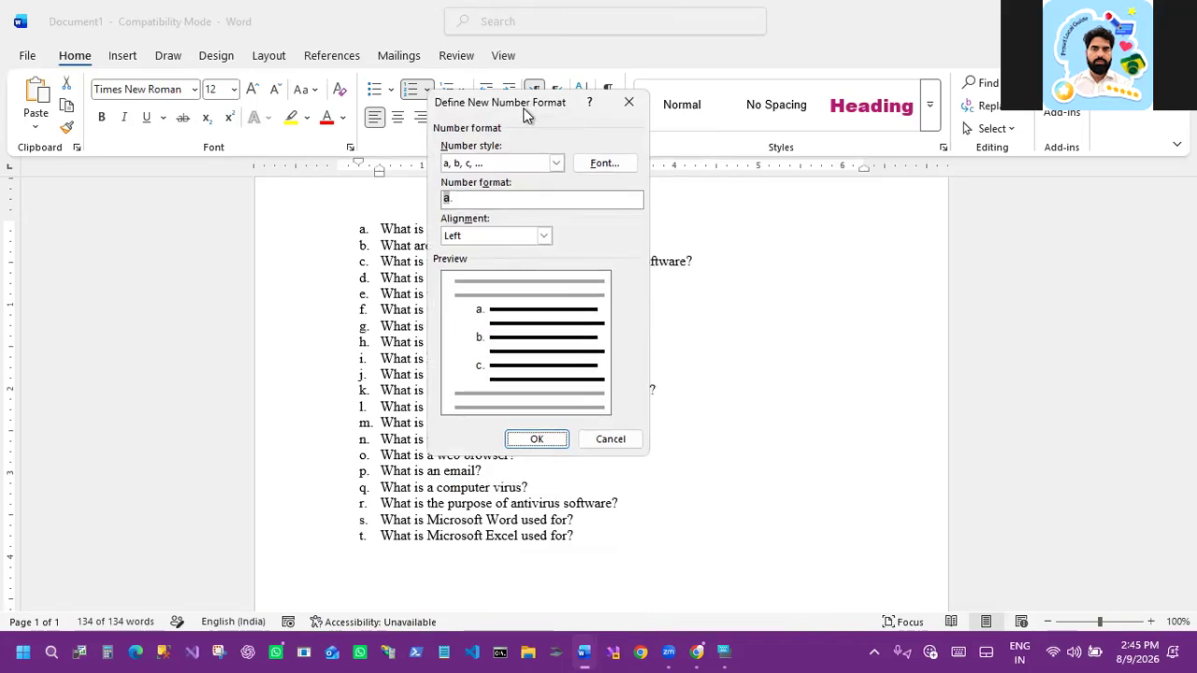
click(502, 165)
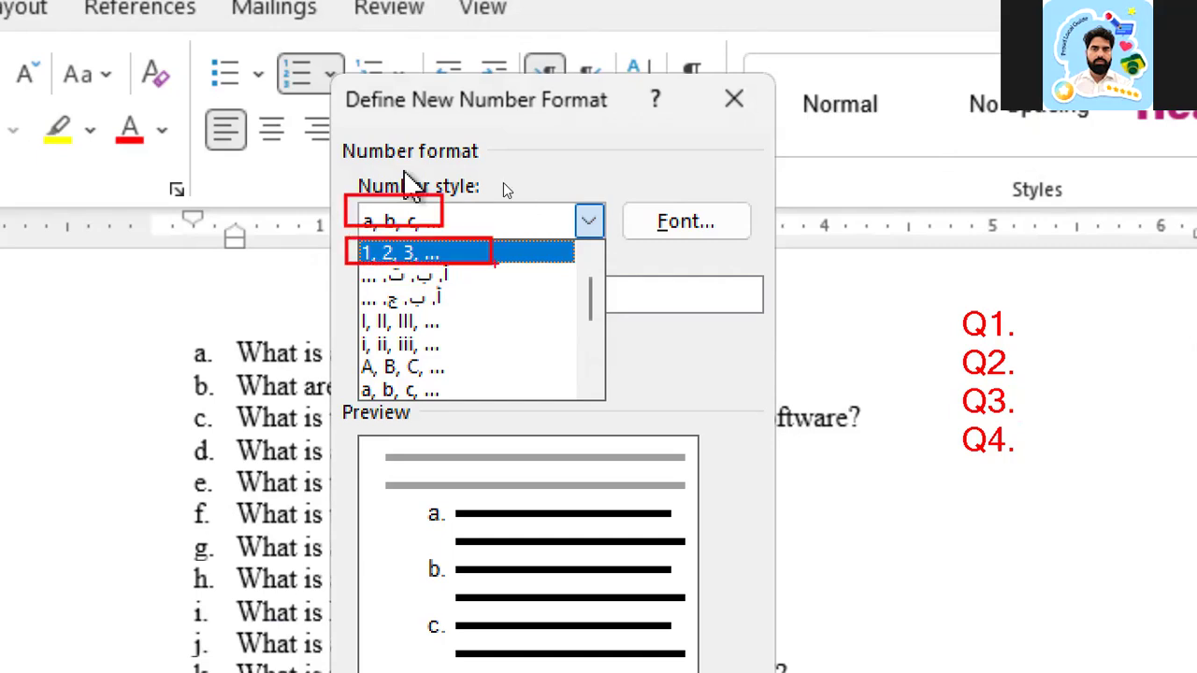
click(430, 255)
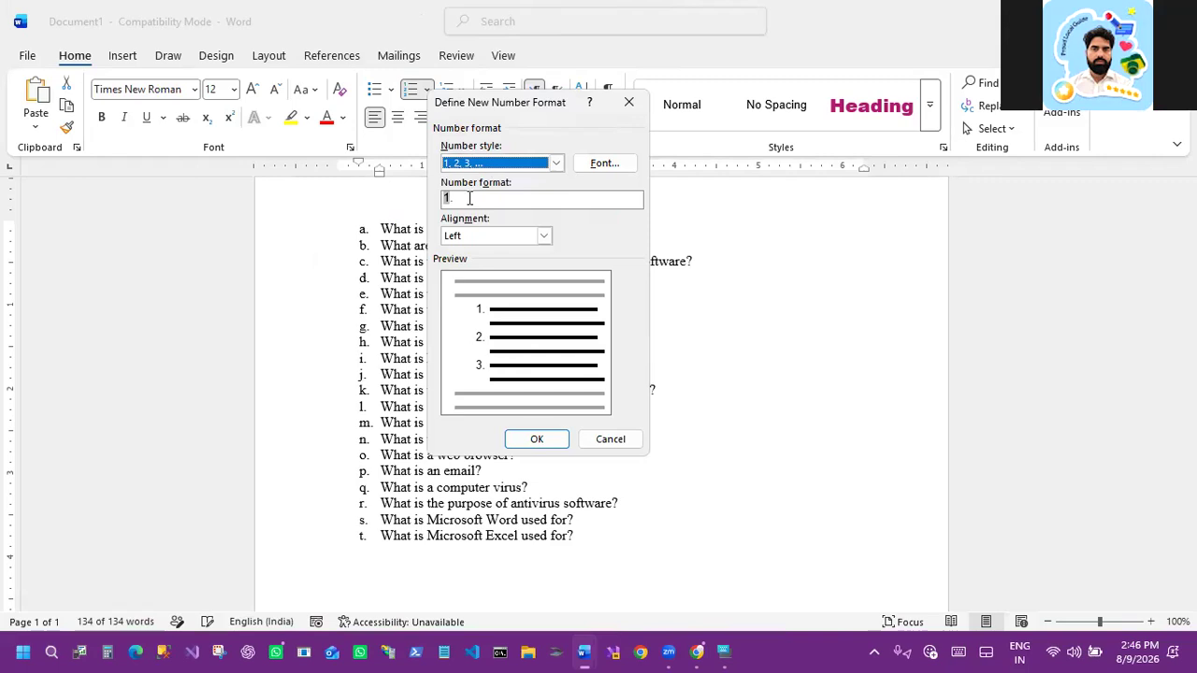
click(450, 198)
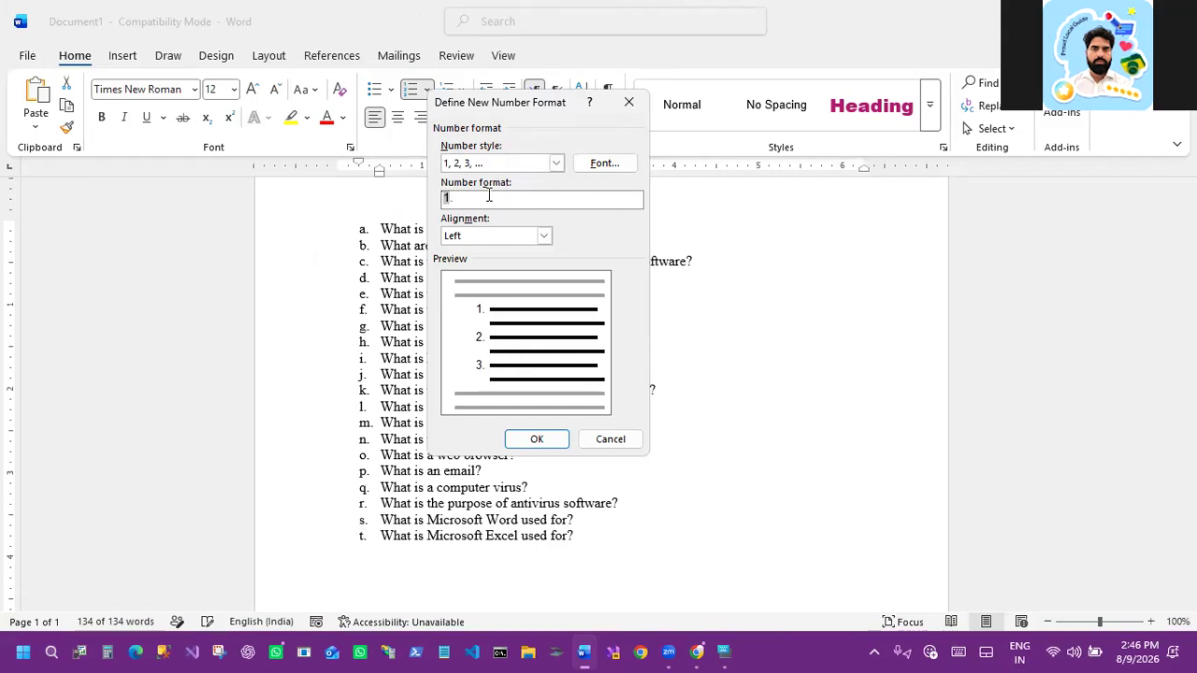
key(ctrl+super+o)
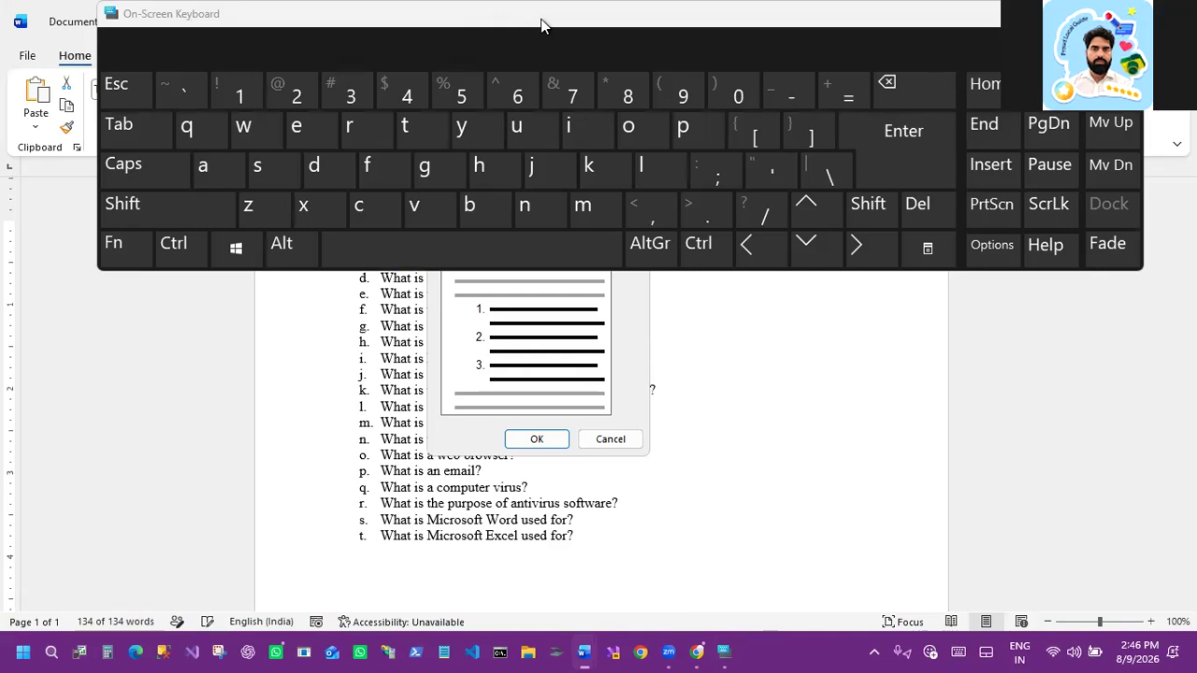
drag(542, 23, 591, 309)
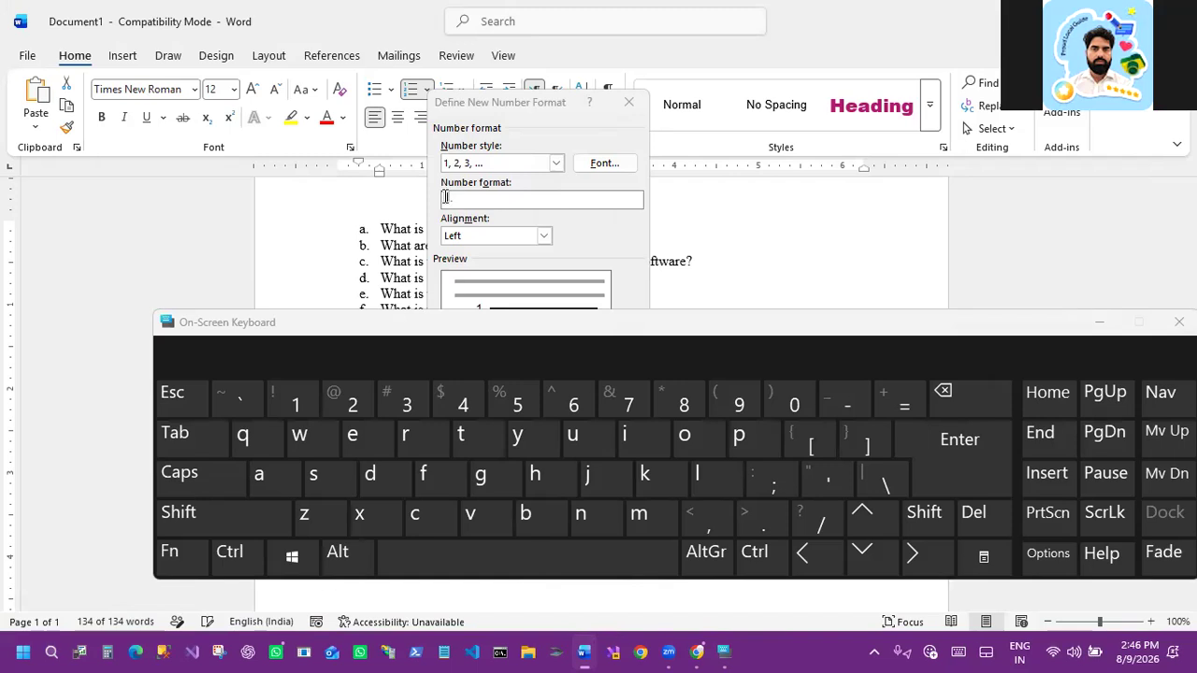
double_click(445, 197)
click(446, 199)
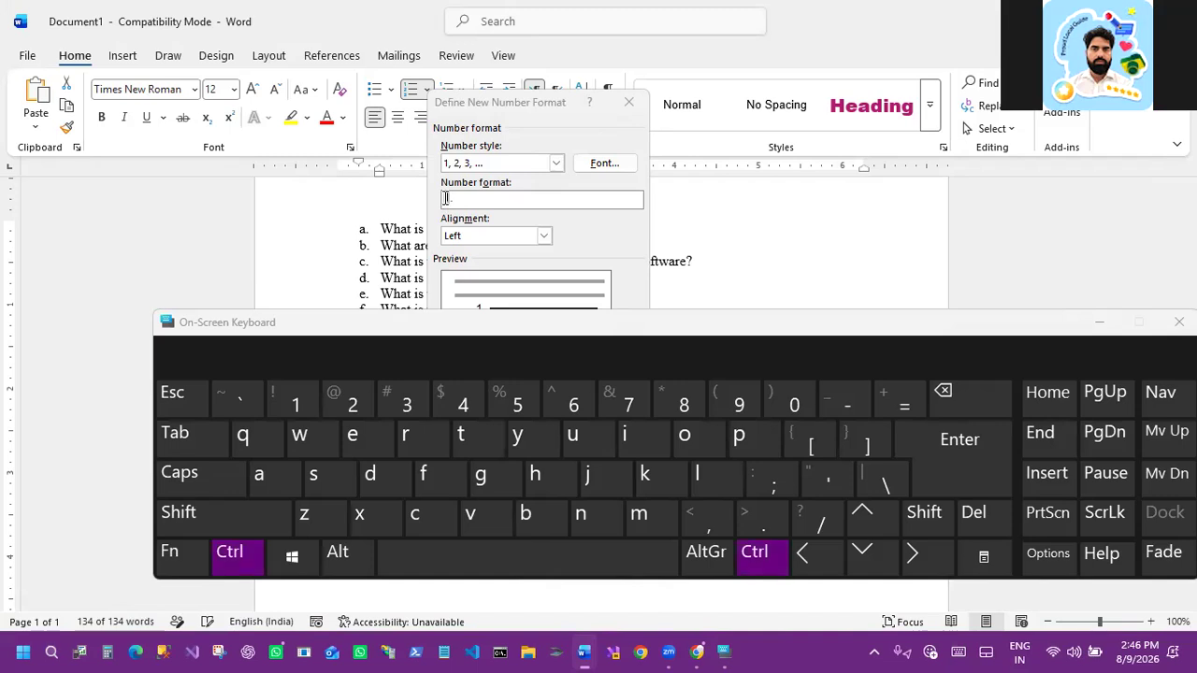
click(1099, 321)
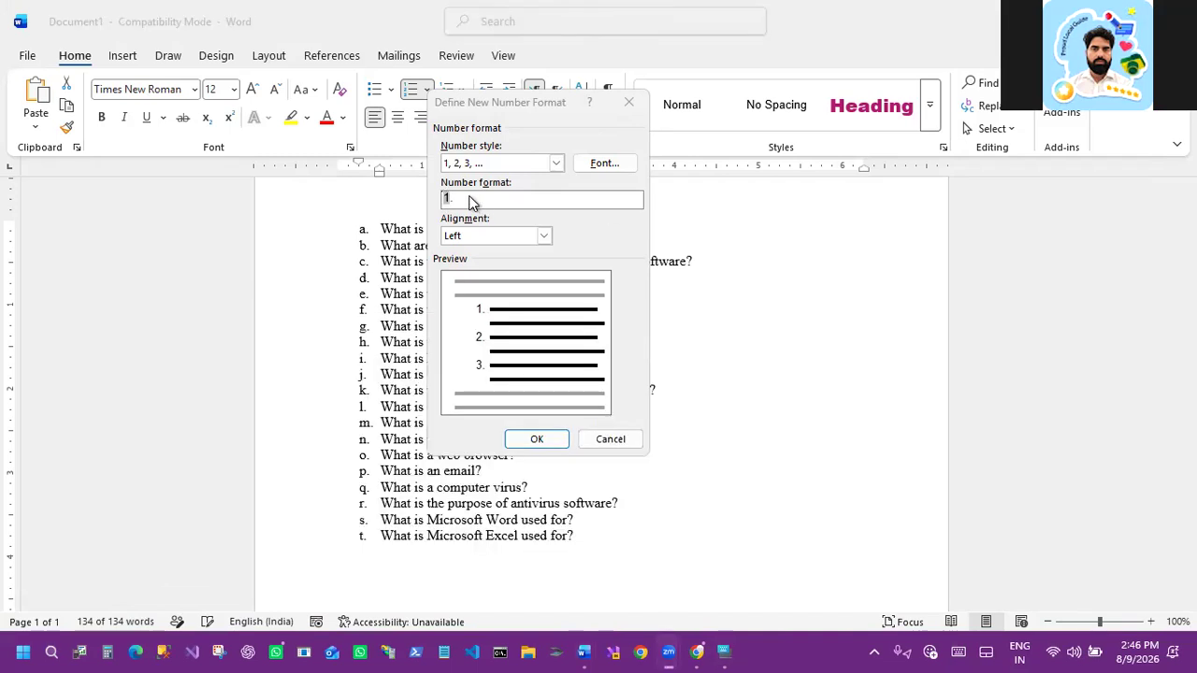
Step: Try entering Question before the number in the number format field
click(459, 196)
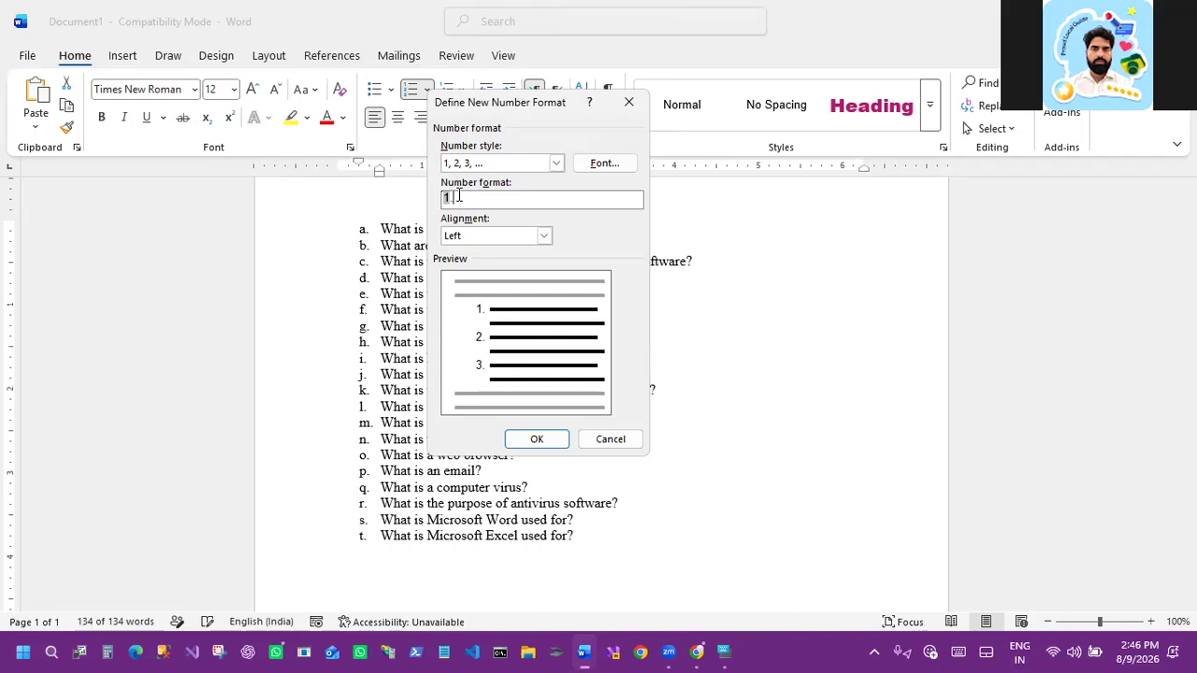
key(BackSpace)
text(Q)
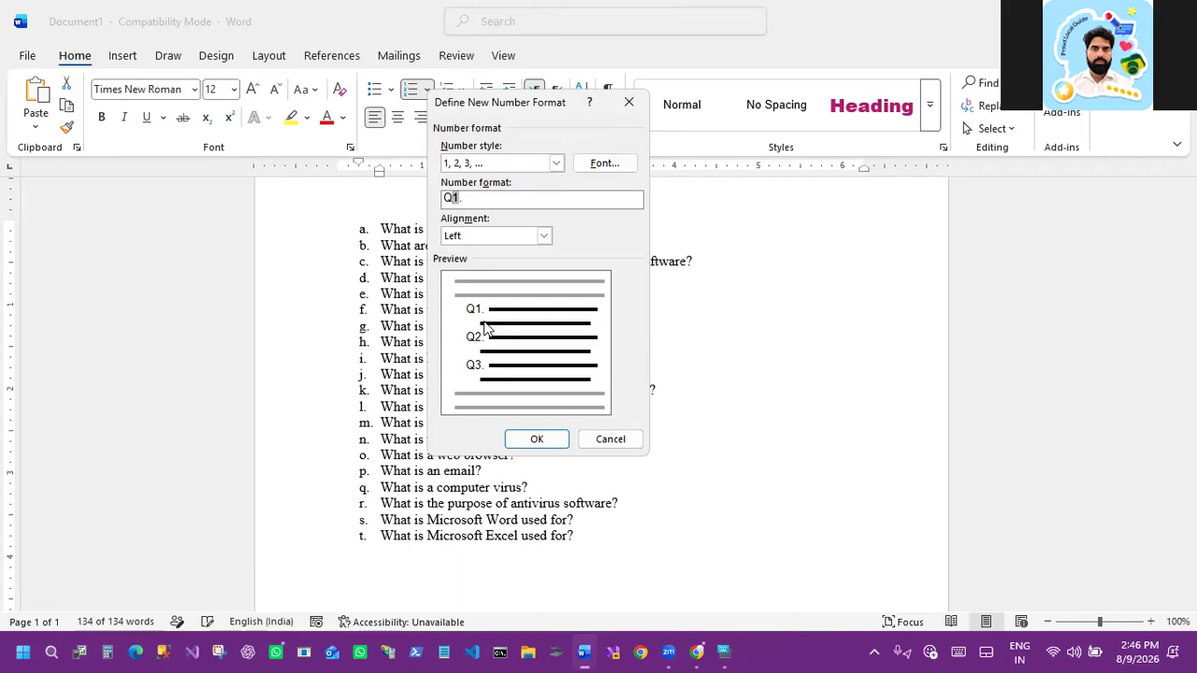
text(uestio)
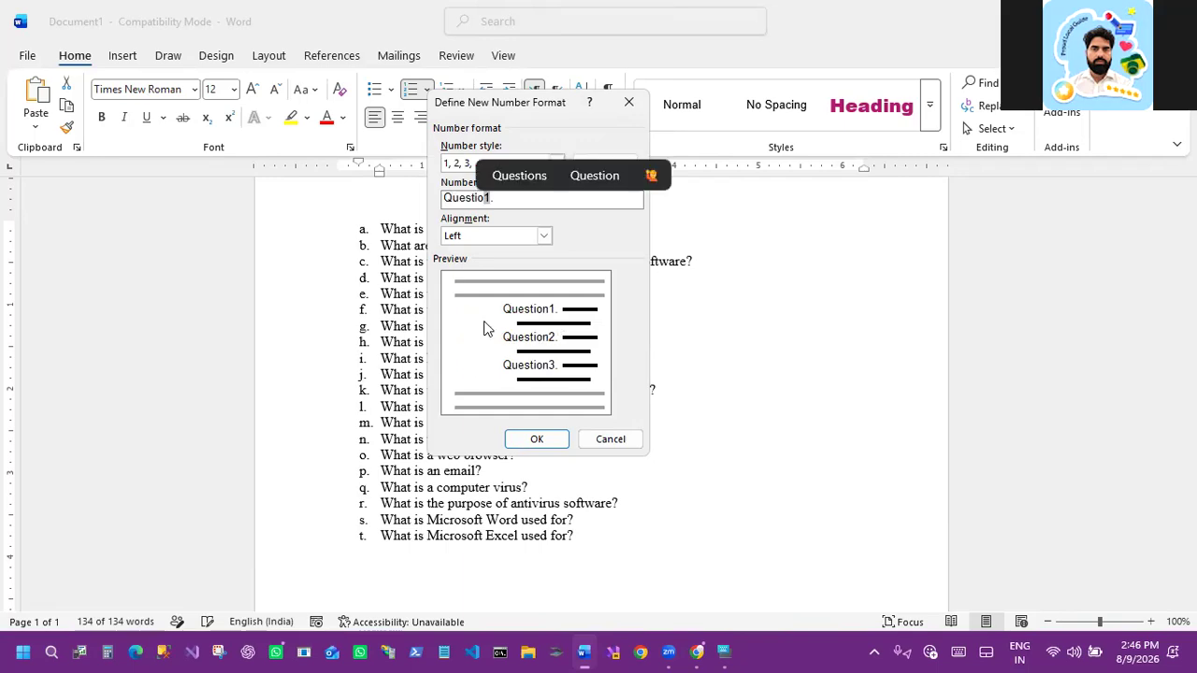
text(n)
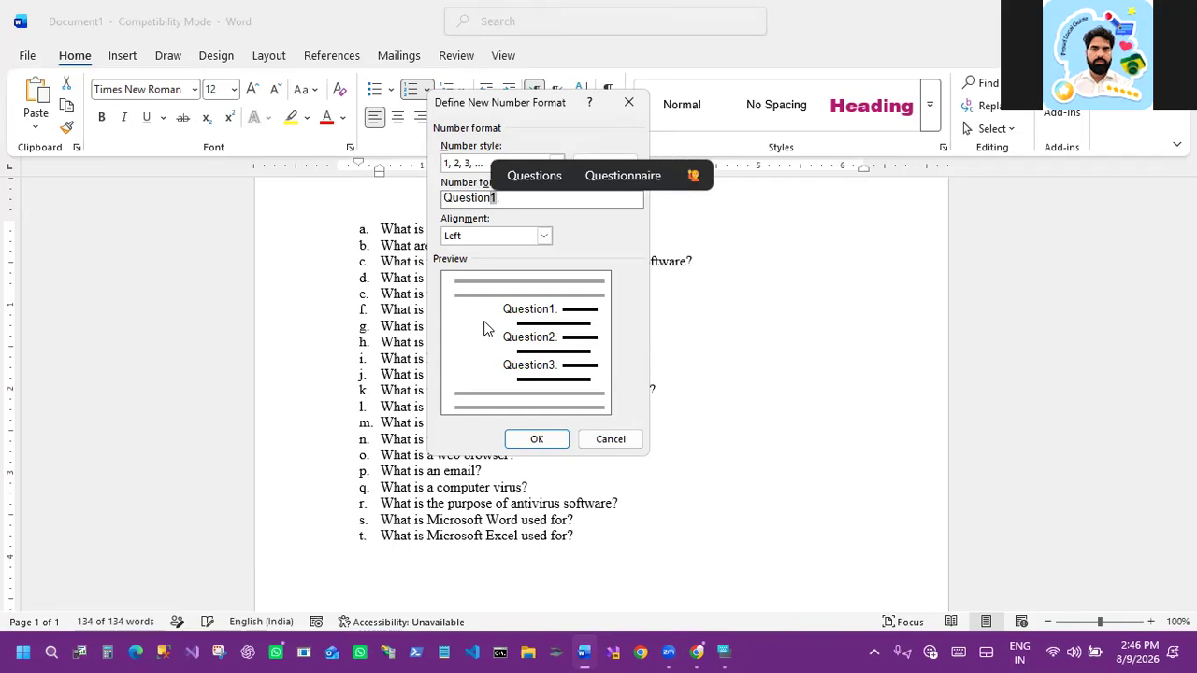
click(503, 208)
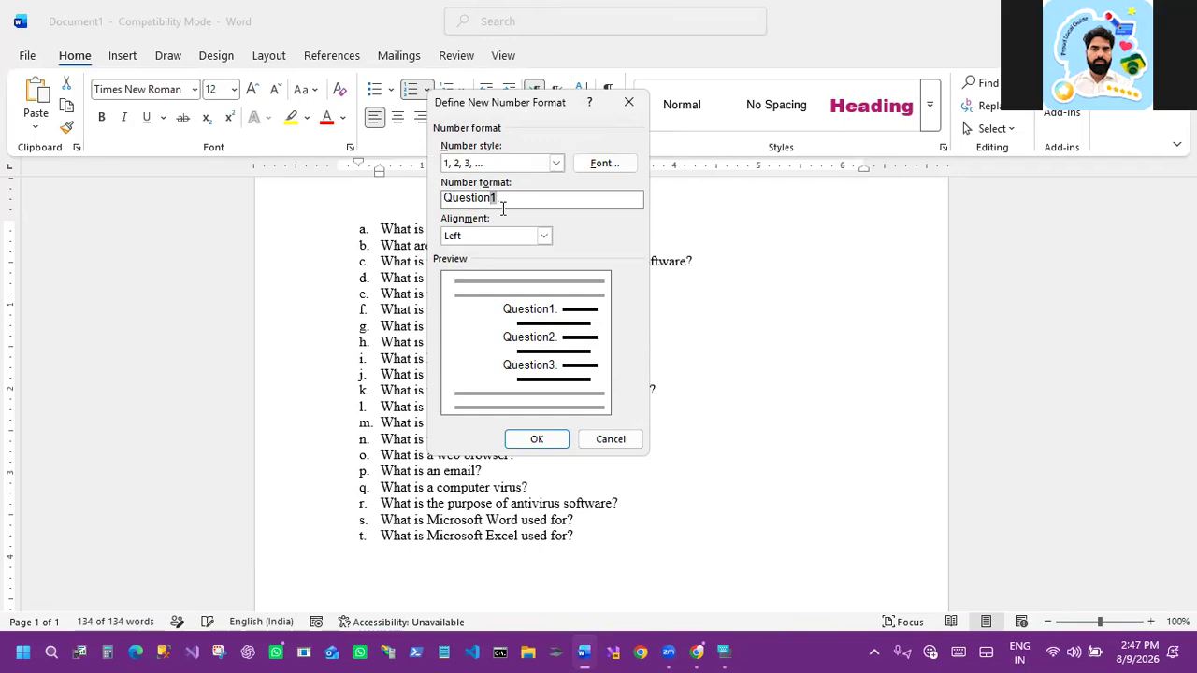
key(BackSpace)
key(BackSpace)
key(BackSpace)
key(BackSpace)
key(BackSpace)
key(BackSpace)
key(BackSpace)
key(BackSpace)
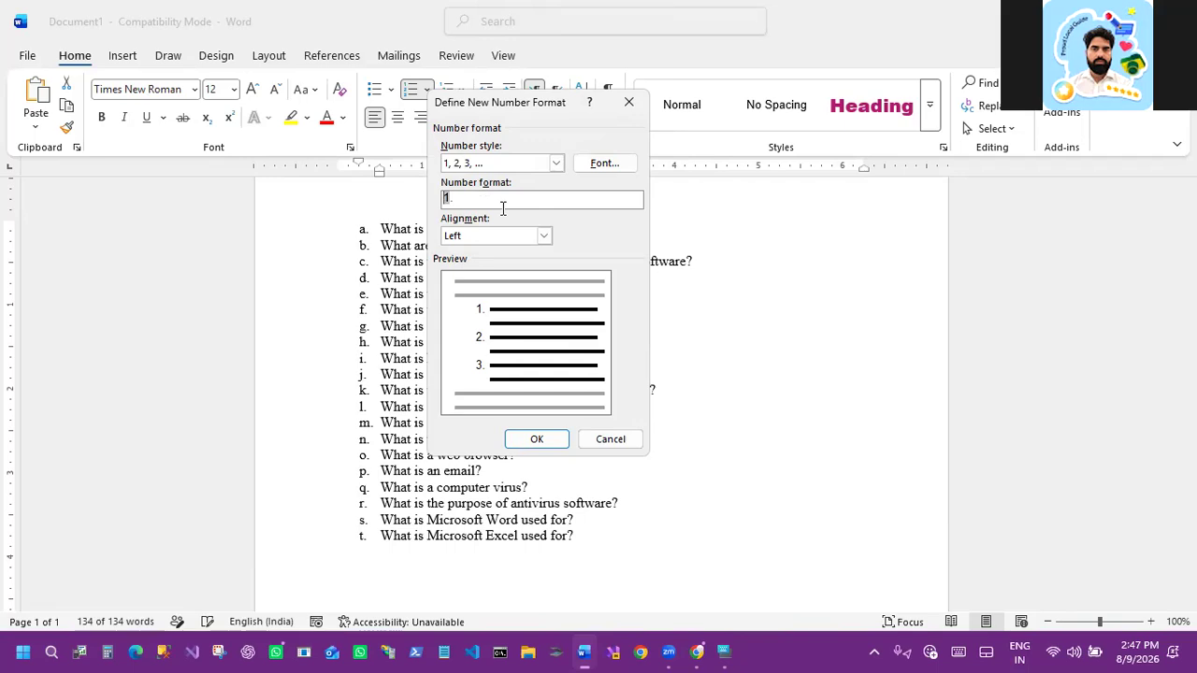
Step: Try Project and then Ans as the text before the number in the number format
text(Project)
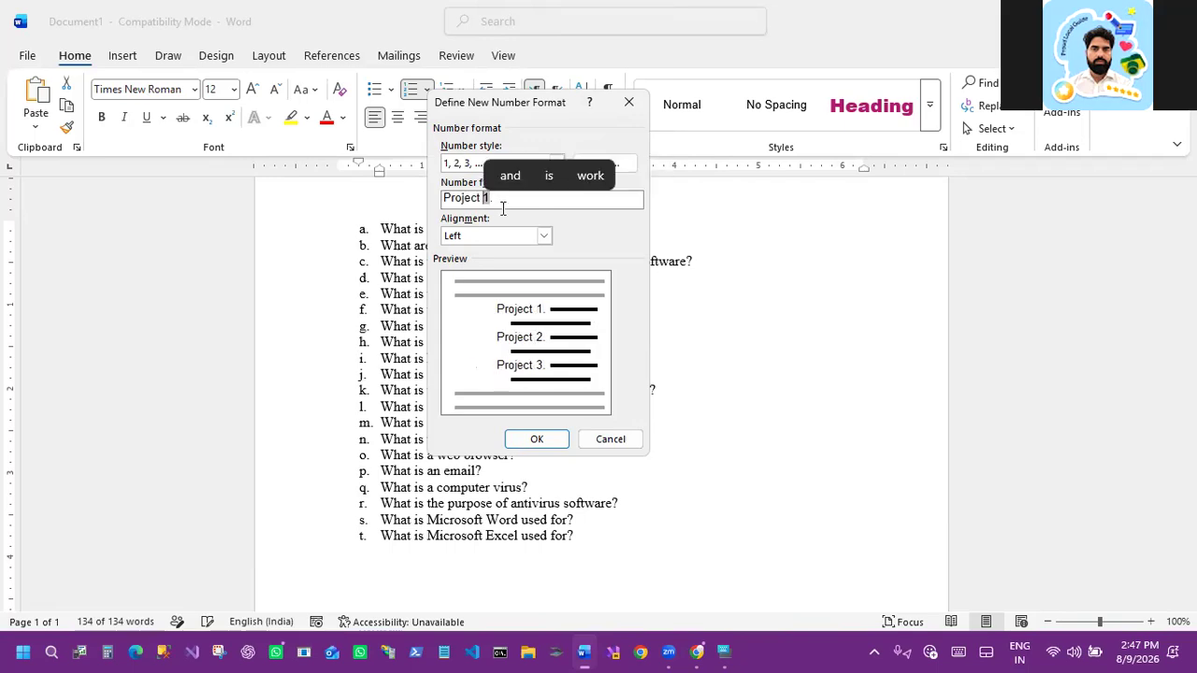
key(BackSpace)
key(BackSpace)
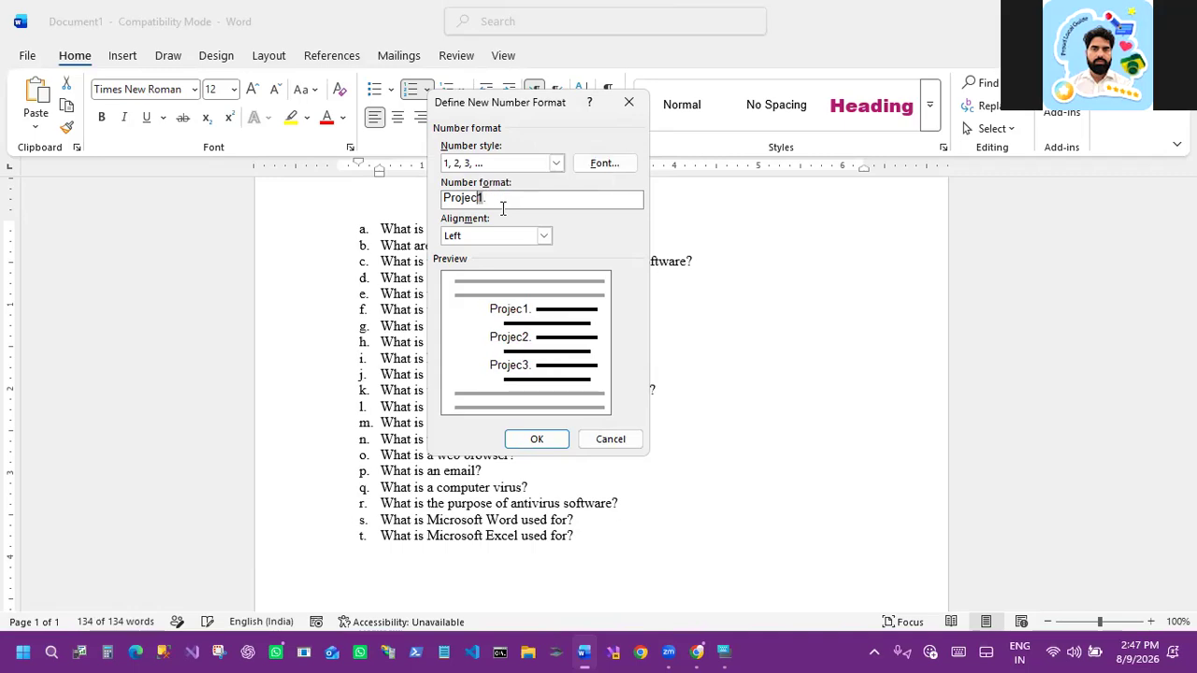
key(BackSpace)
key(BackSpace)
key(BackSpace)
key(BackSpace)
key(BackSpace)
key(BackSpace)
text(A)
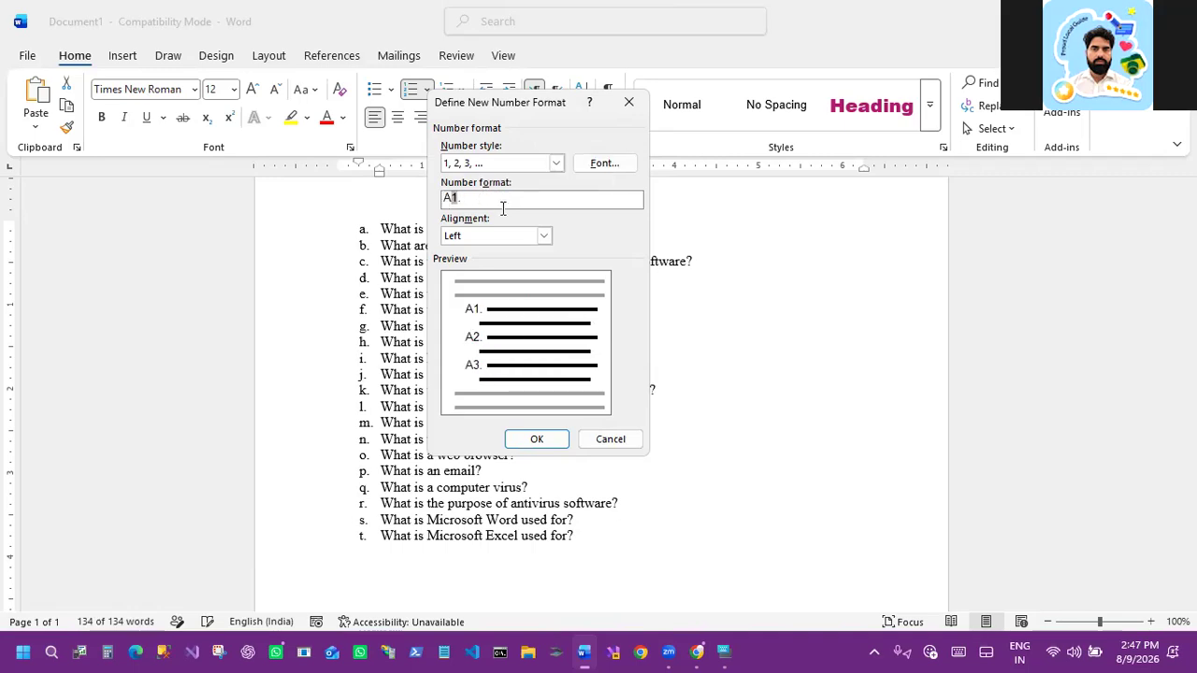
text(ns)
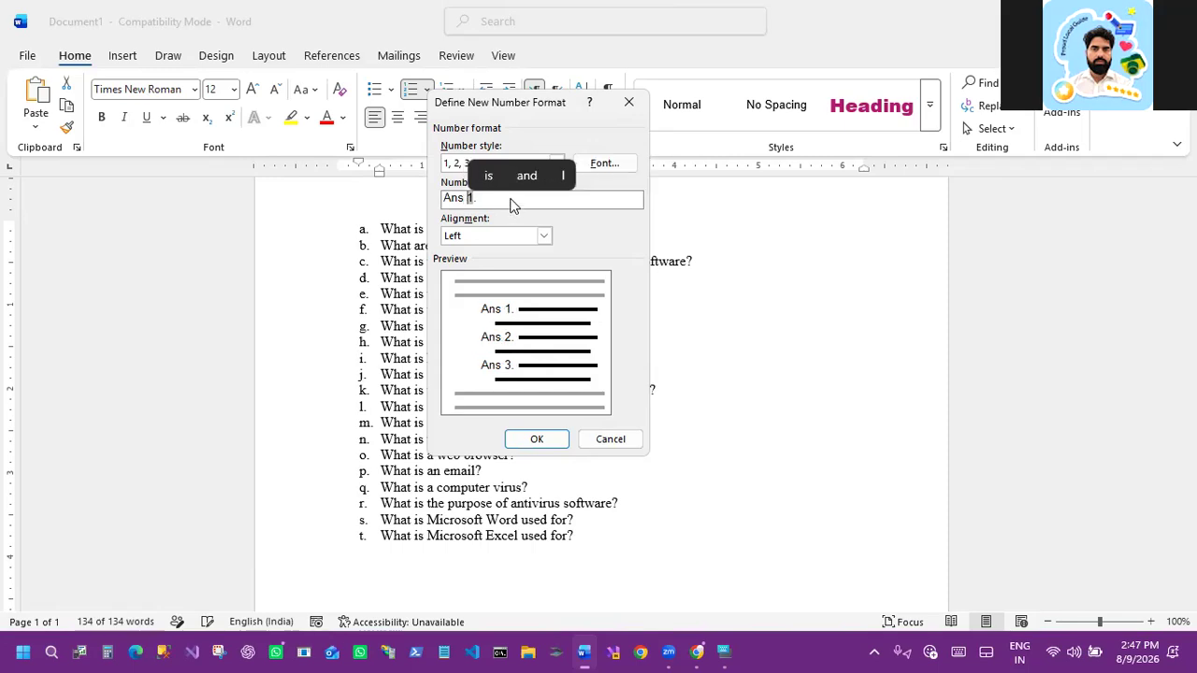
key(BackSpace)
key(BackSpace)
key(BackSpace)
key(BackSpace)
key(BackSpace)
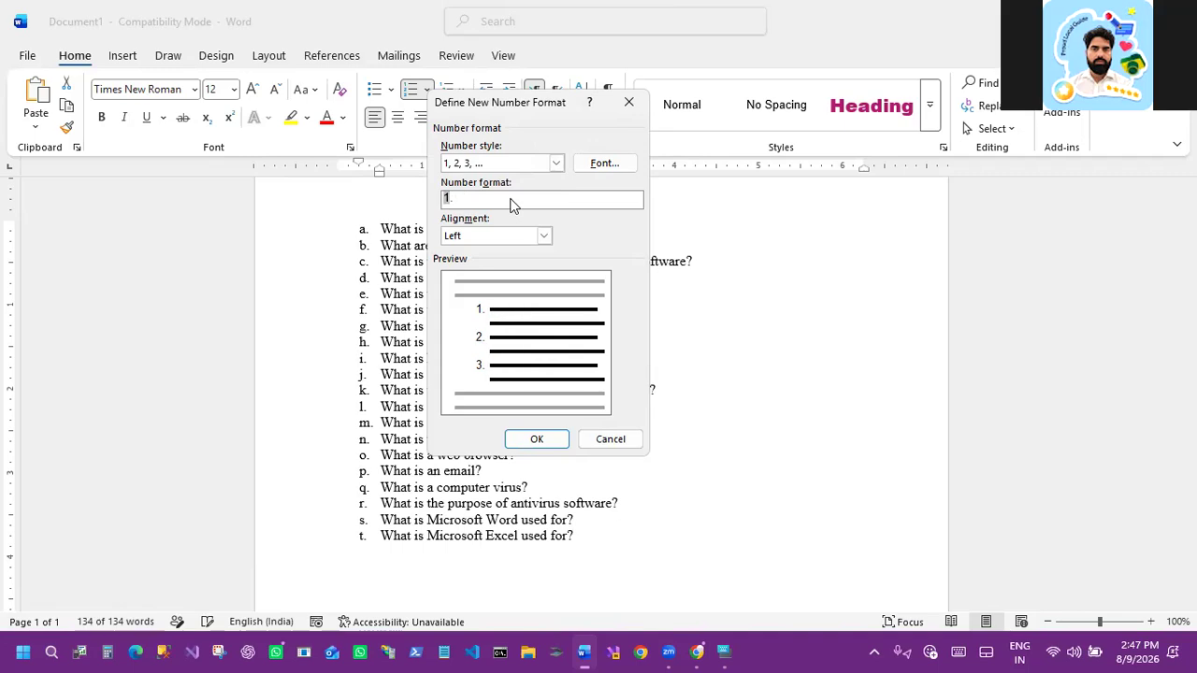
Step: Set the number format to Q1. and confirm the new list format
text(Q)
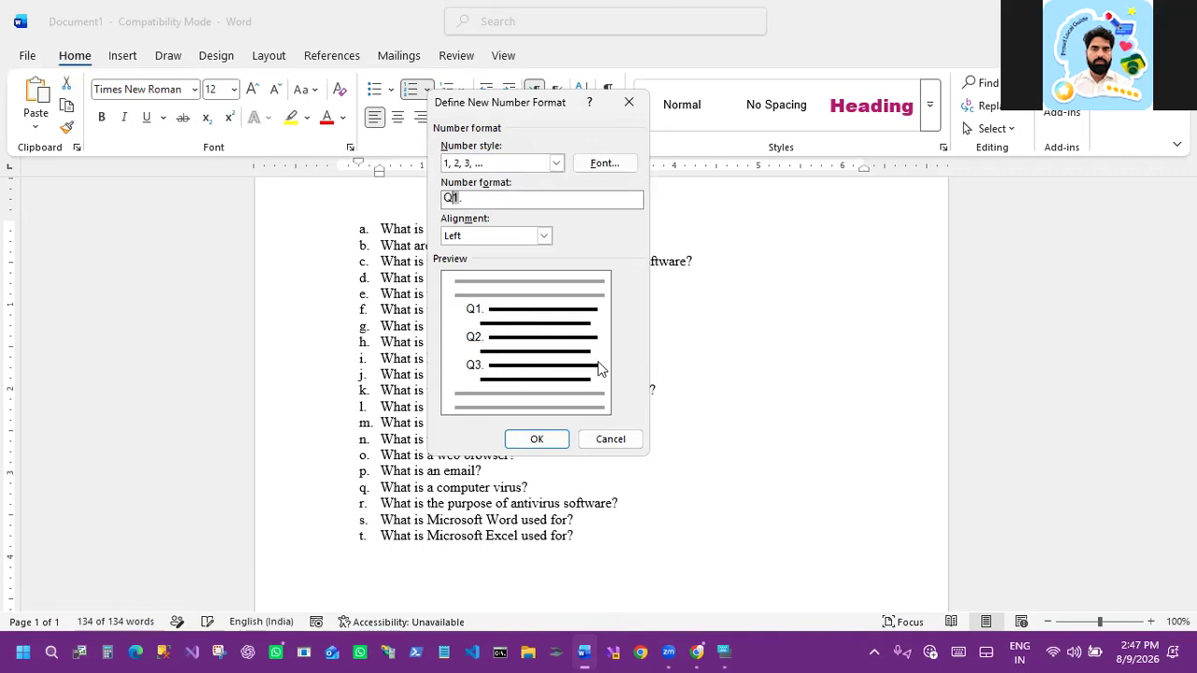
click(539, 442)
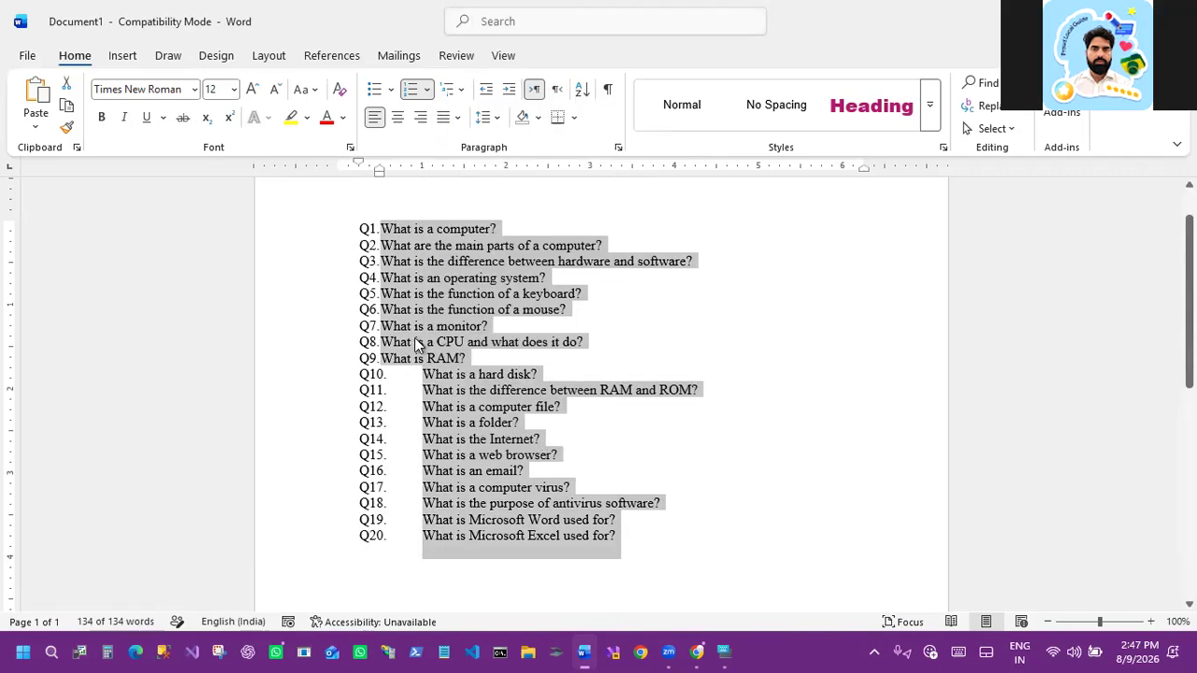
Step: Inspect the spacing after the Q10 to Q20 numbers and the numbering library options
drag(381, 229, 426, 229)
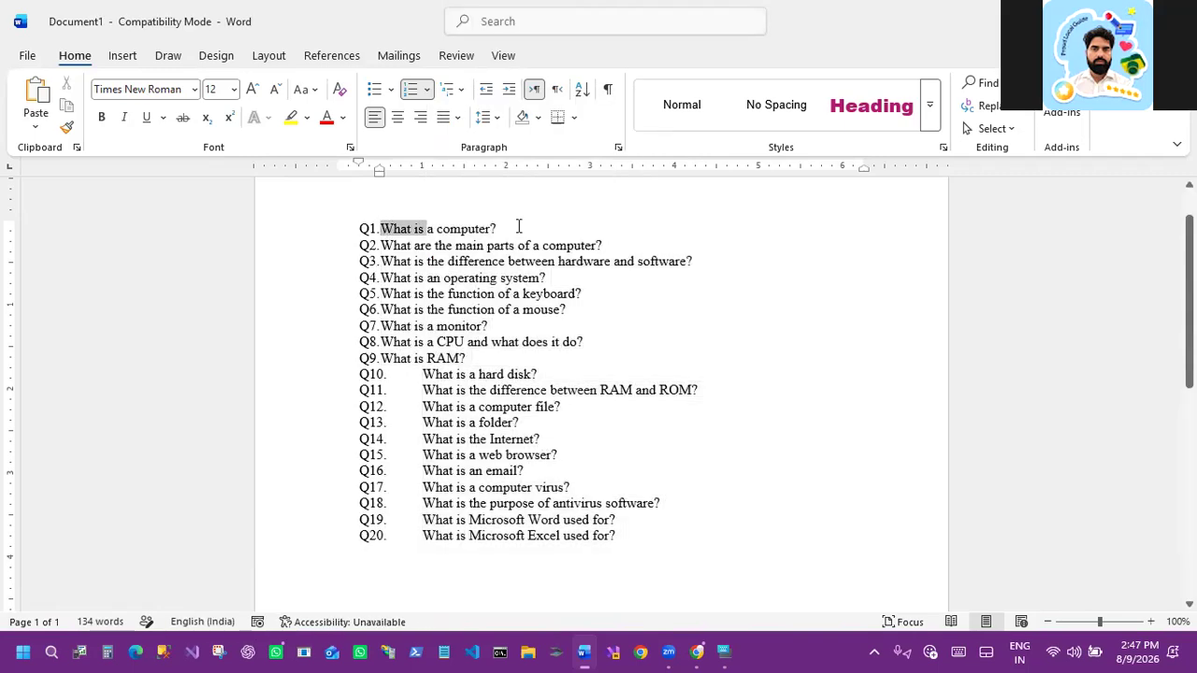
drag(531, 277, 423, 372)
click(359, 377)
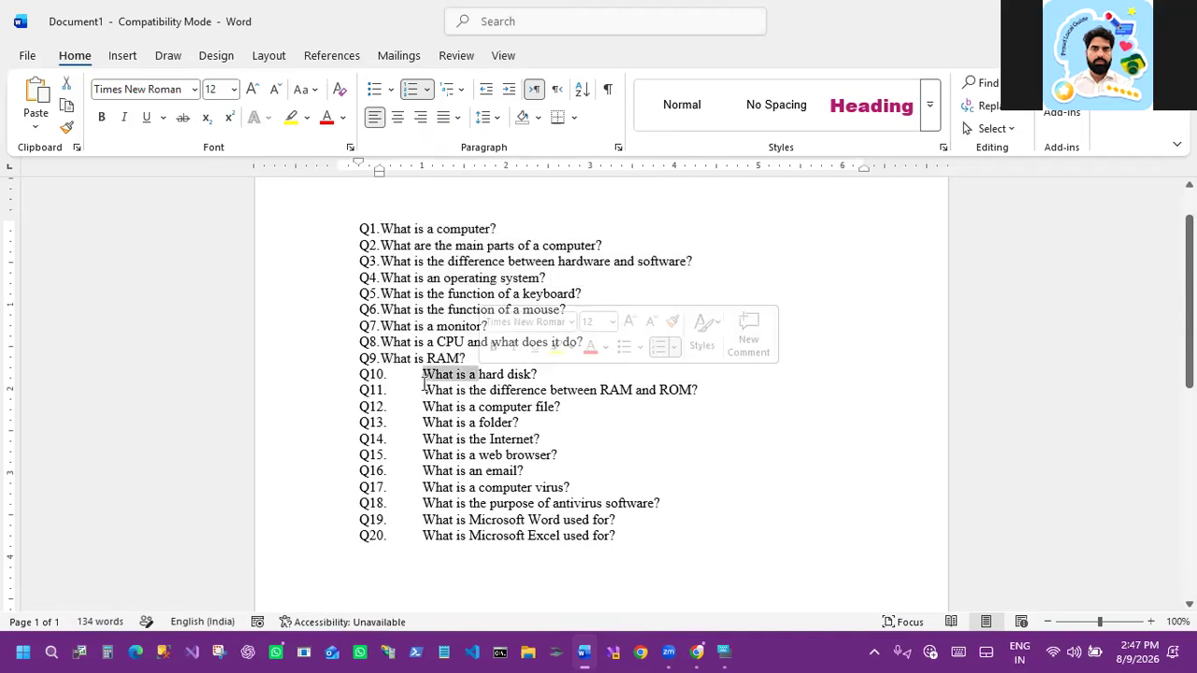
click(422, 388)
mouse_move(377, 175)
mouse_down()
mouse_move(359, 173)
mouse_move(377, 177)
mouse_up()
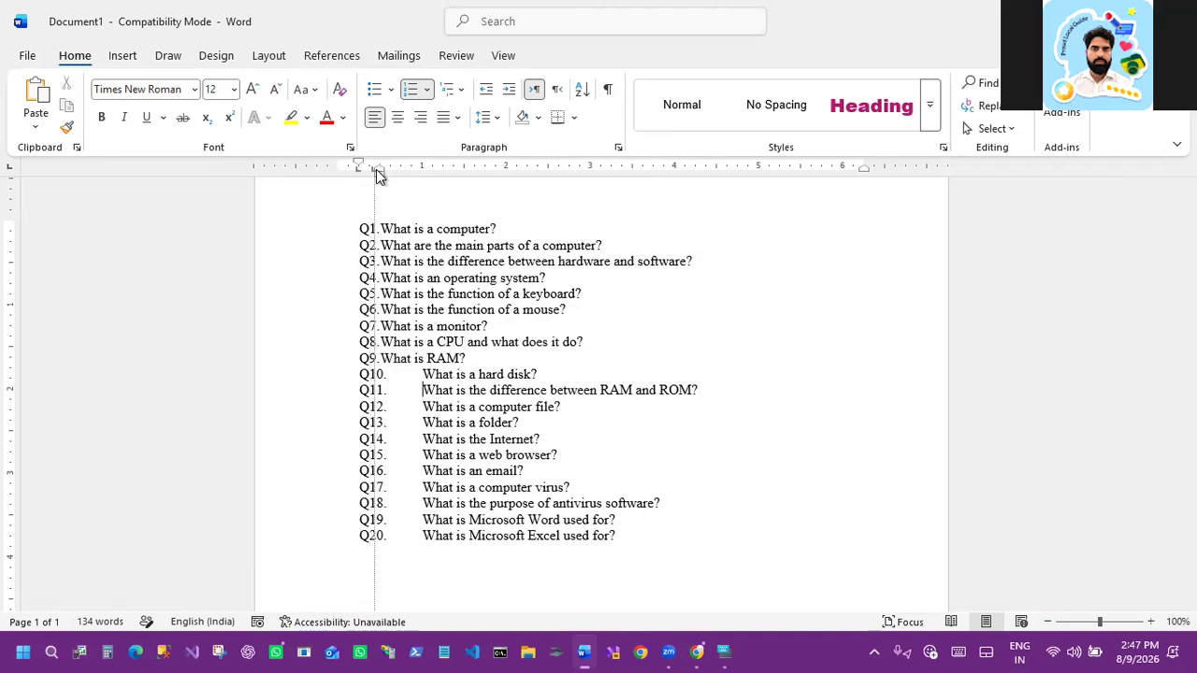
click(422, 375)
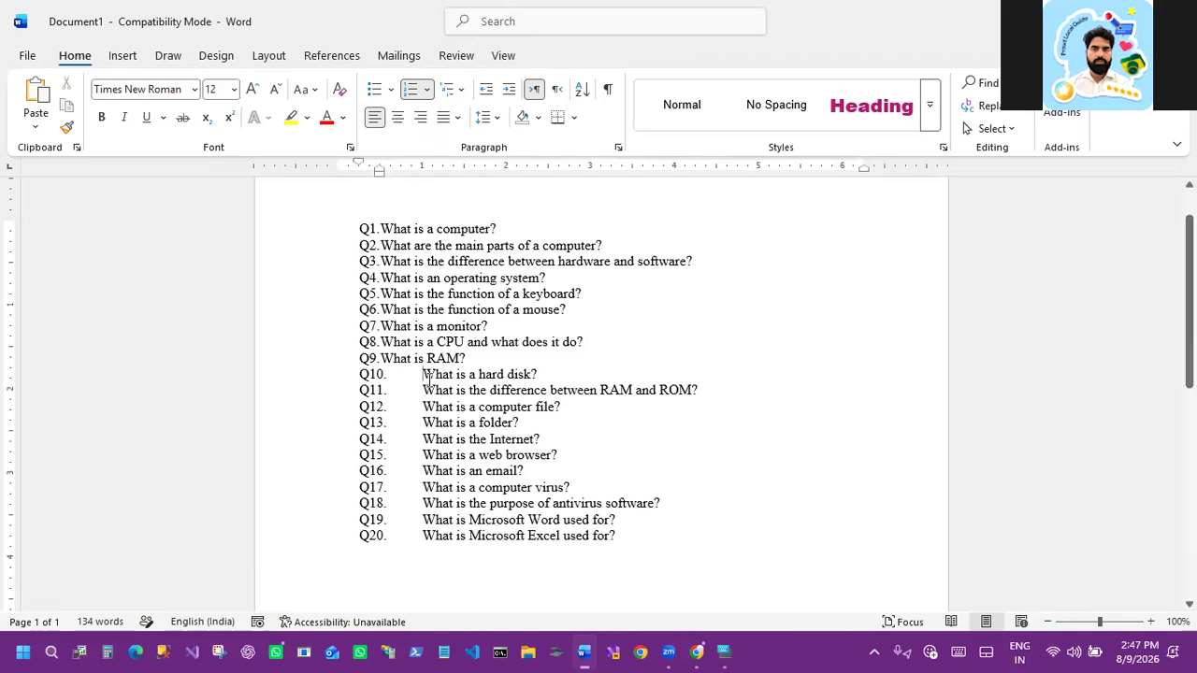
shift+click(615, 526)
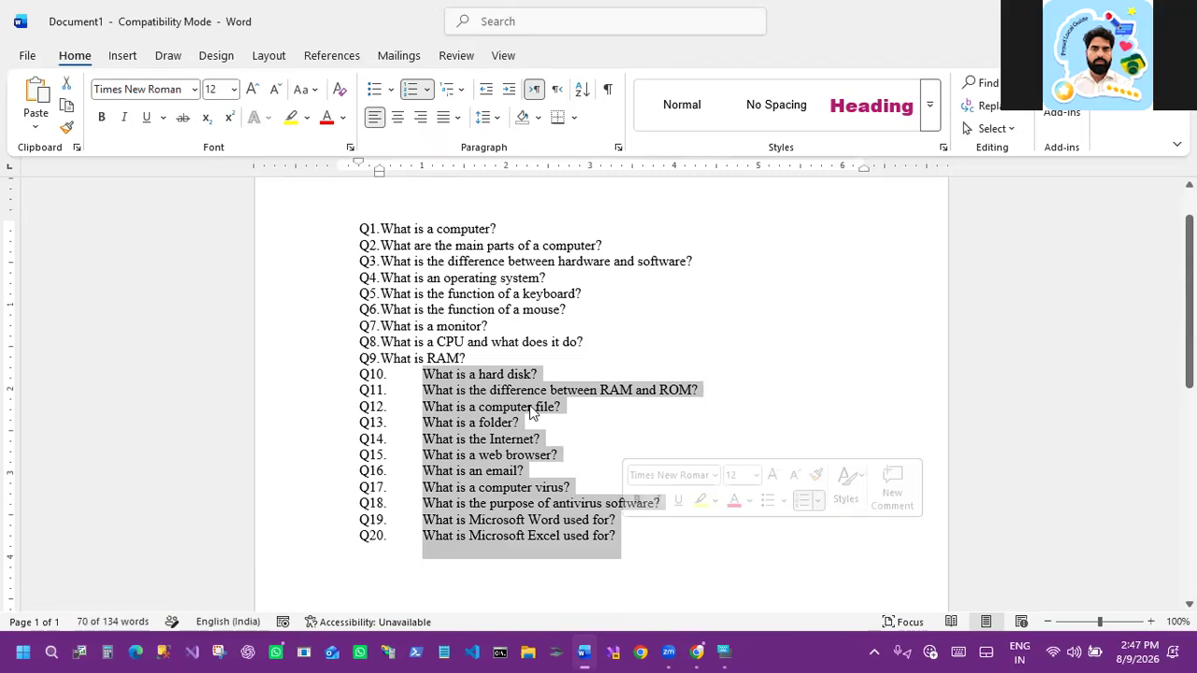
click(511, 364)
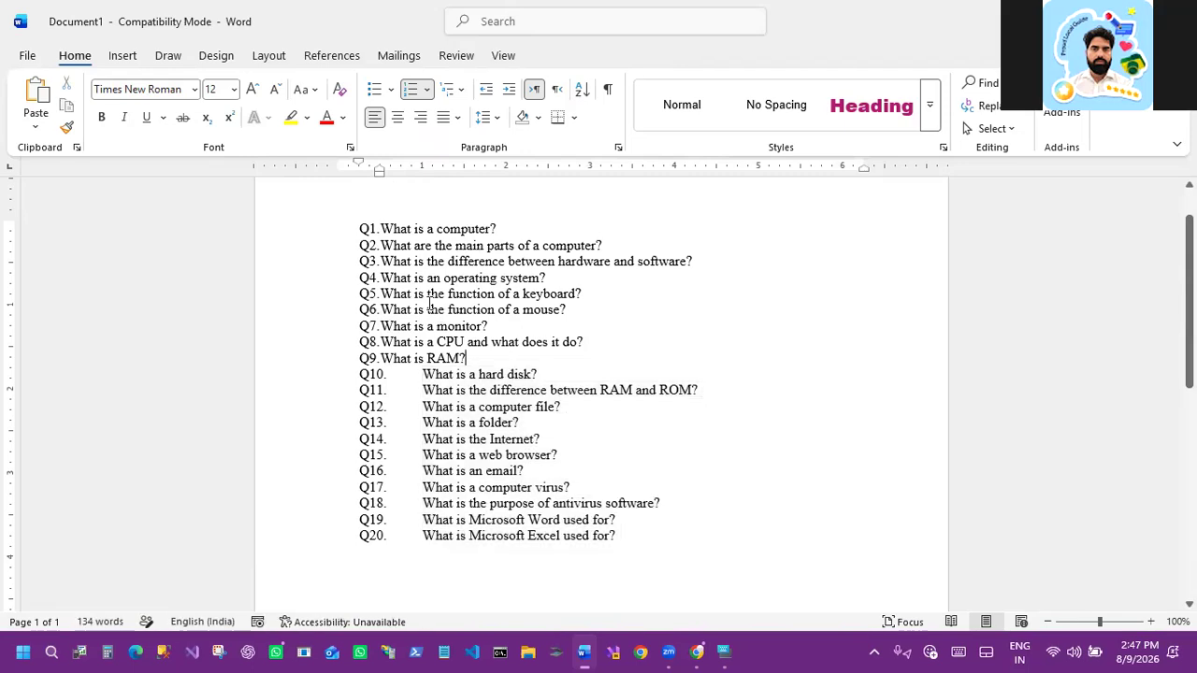
click(427, 90)
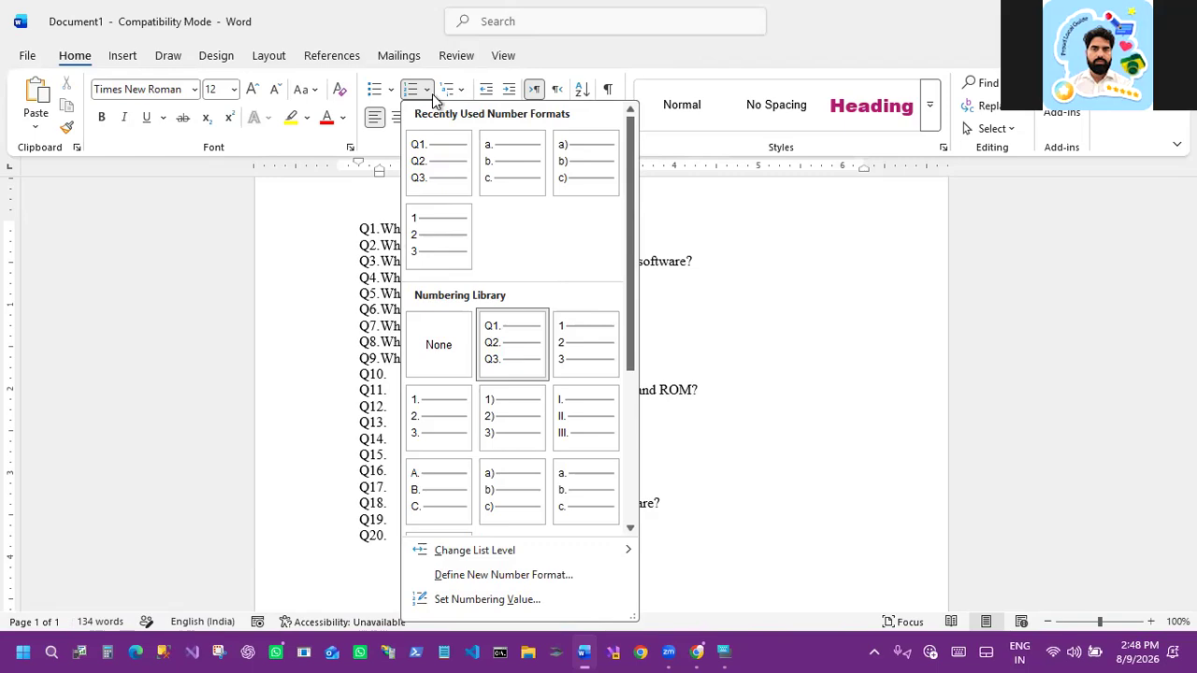
click(429, 95)
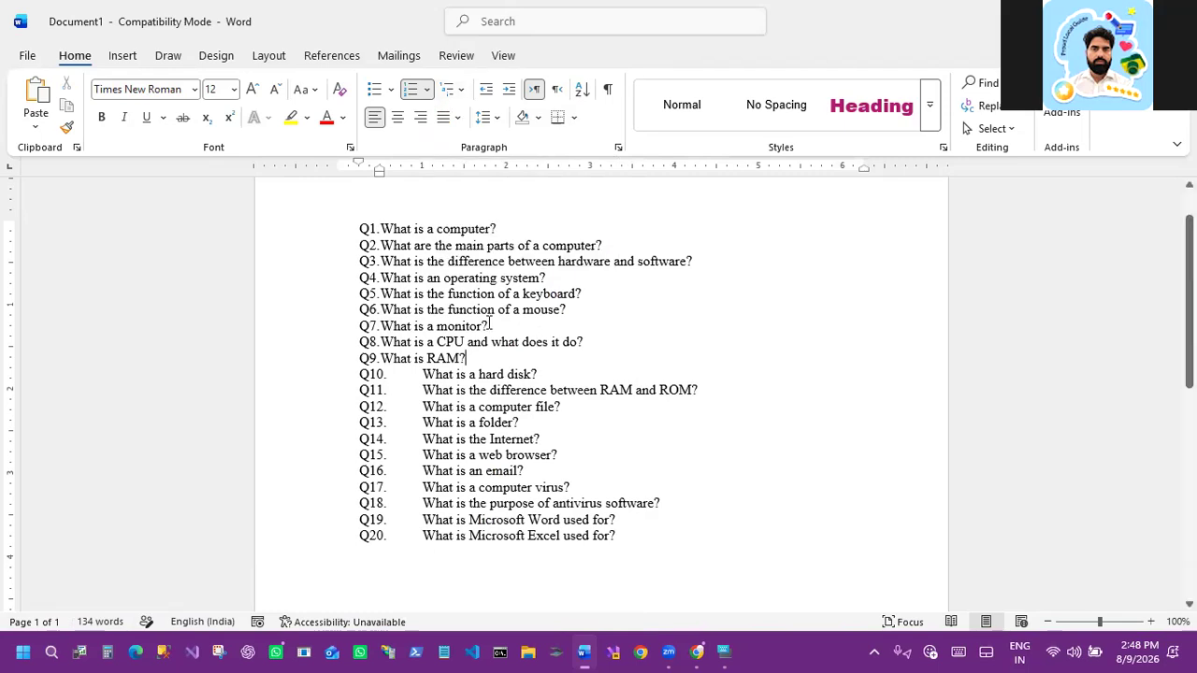
Step: Delete the question What is a monitor? from the list
drag(381, 325, 488, 326)
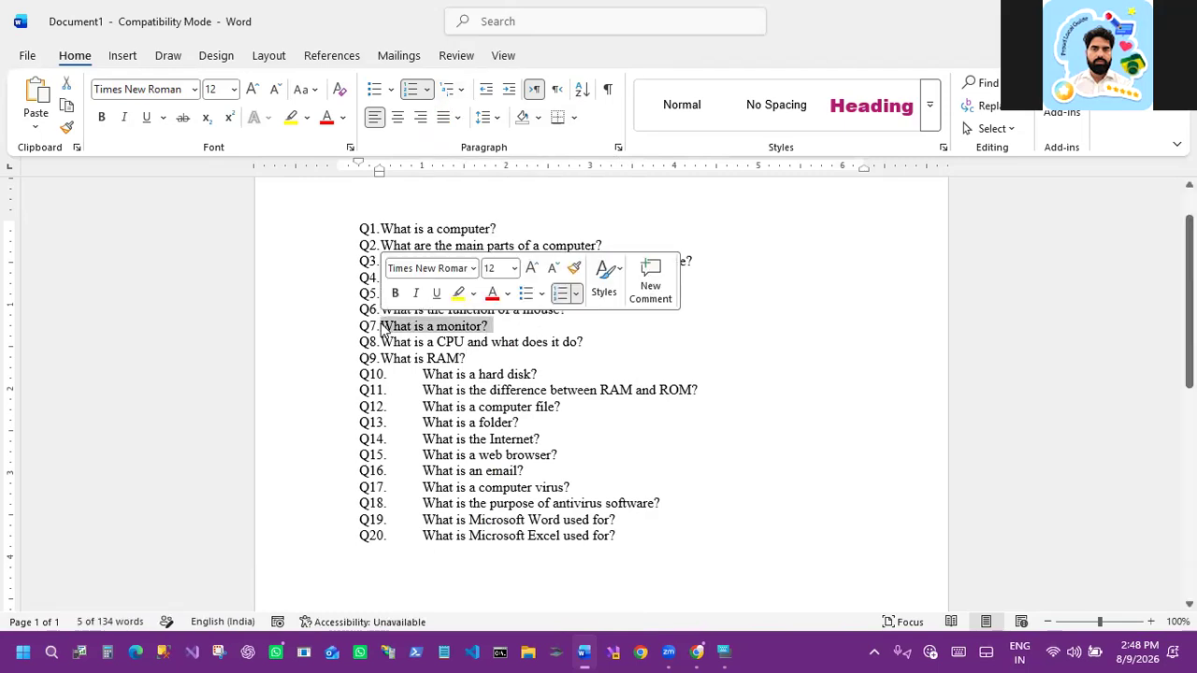
key(Delete)
scroll(372, 410, down, 2)
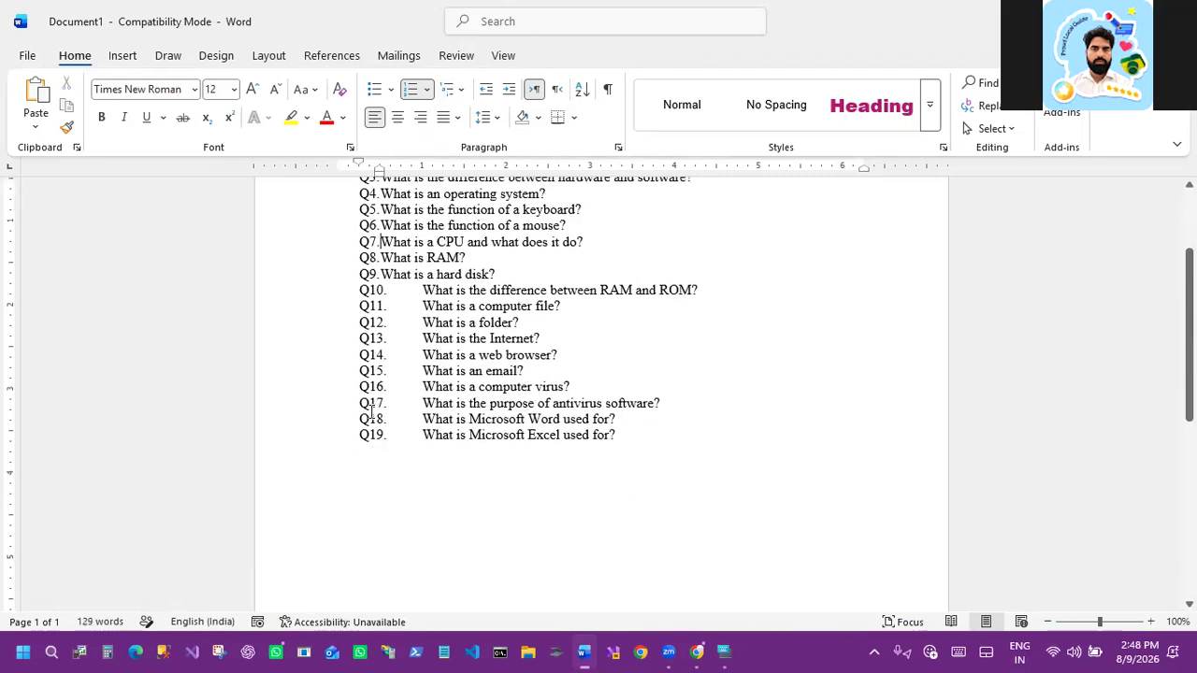
scroll(372, 409, down, 1)
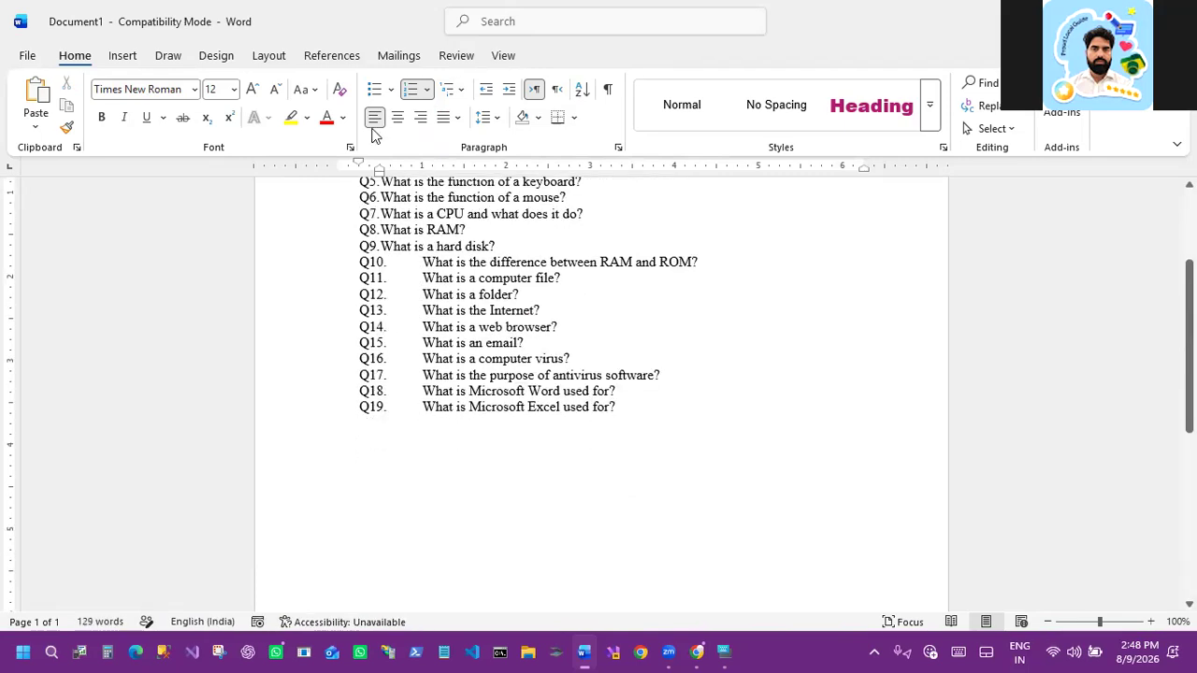
Step: Select the Q10 to Q19 questions and shift their indent slightly left on the ruler
drag(358, 166, 358, 166)
click(454, 361)
drag(422, 263, 657, 340)
scroll(659, 340, down, 1)
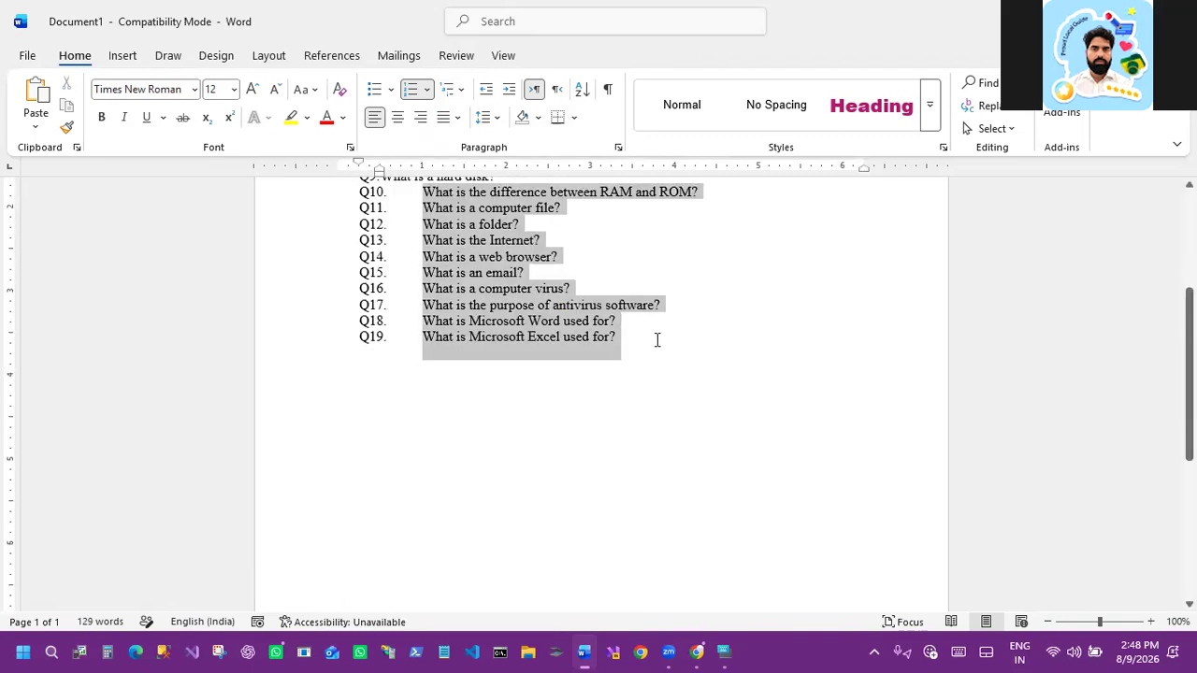
drag(375, 170, 363, 178)
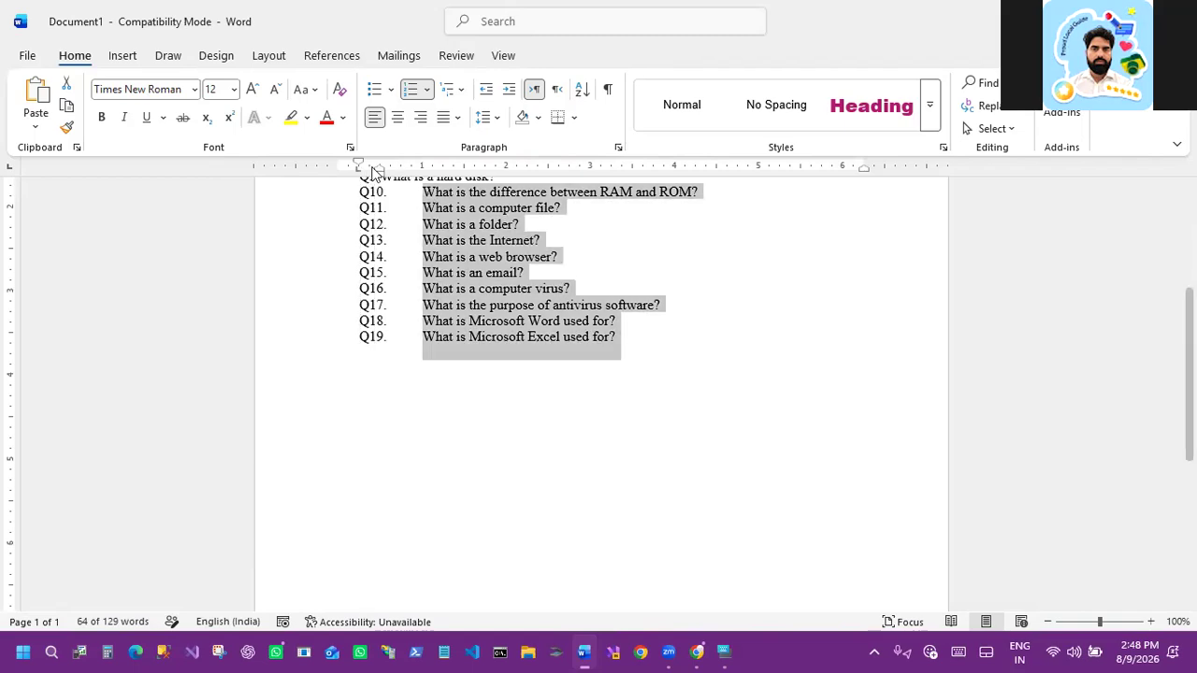
mouse_move(354, 168)
mouse_down()
mouse_move(377, 168)
mouse_move(353, 167)
mouse_up()
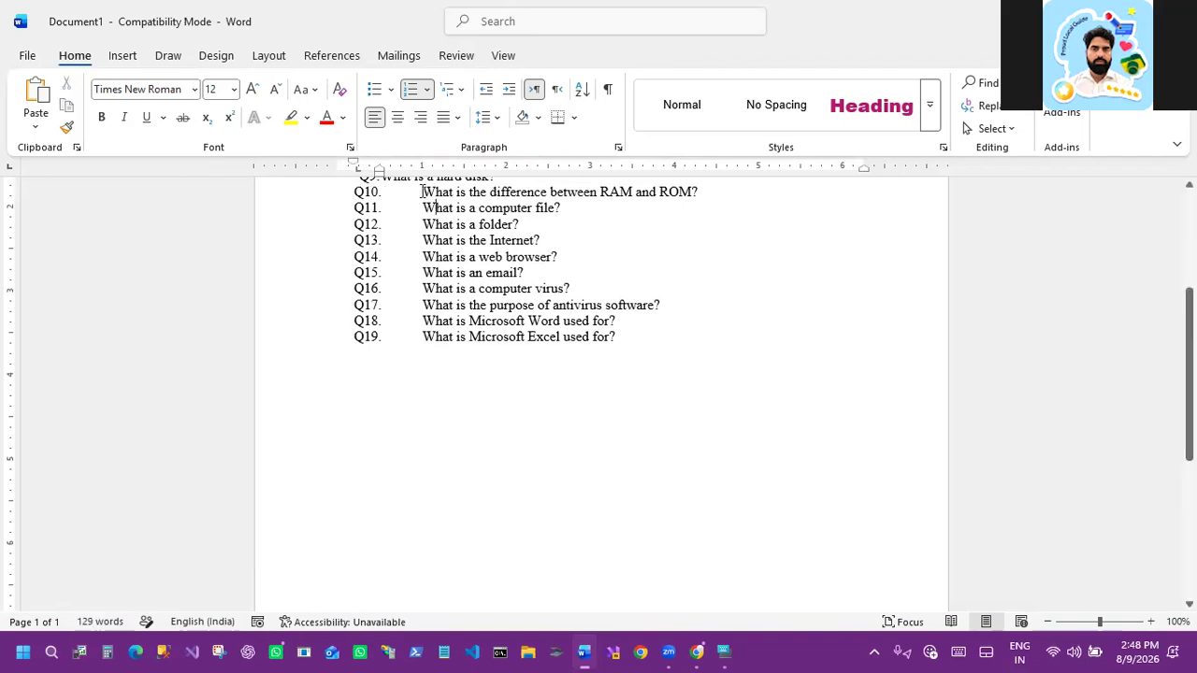
Step: Select all the questions and set their line spacing to 2.5
scroll(512, 291, up, 3)
scroll(513, 291, up, 2)
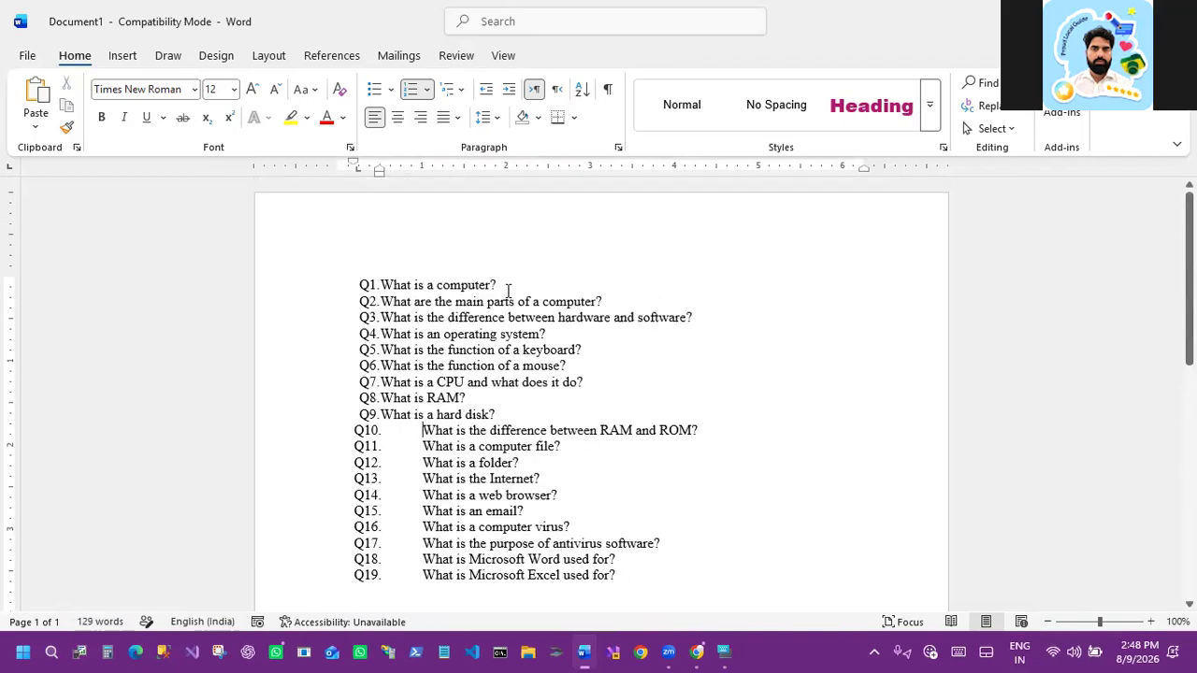
drag(383, 286, 495, 350)
drag(596, 566, 623, 577)
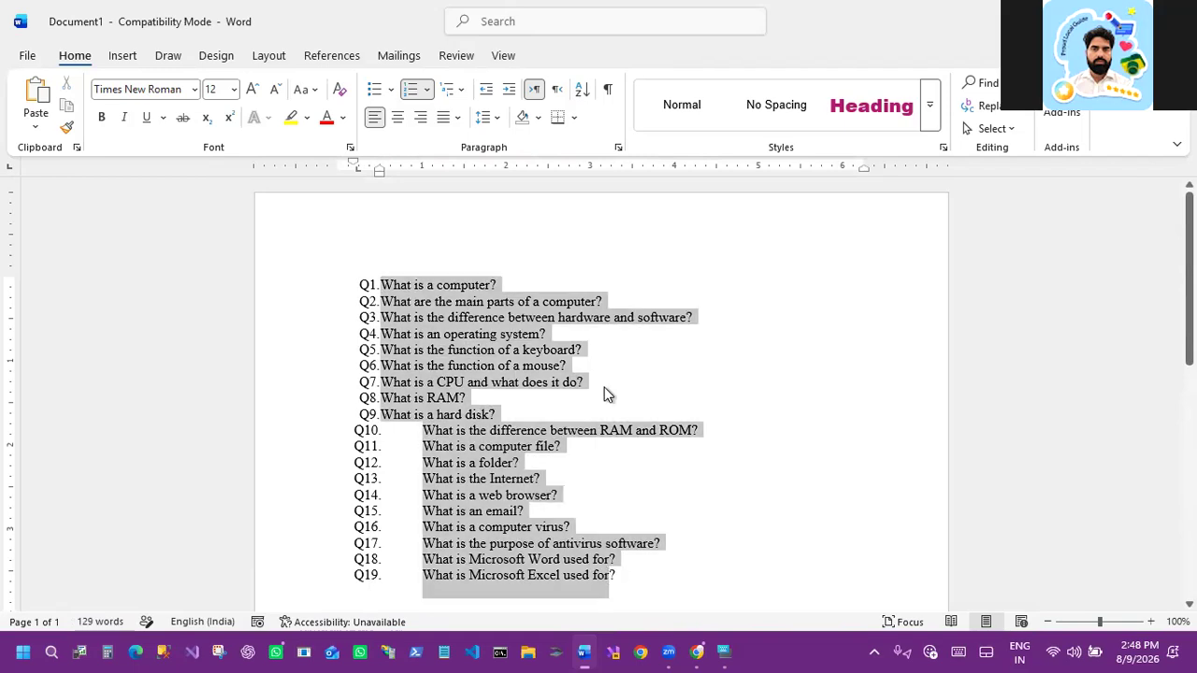
click(496, 124)
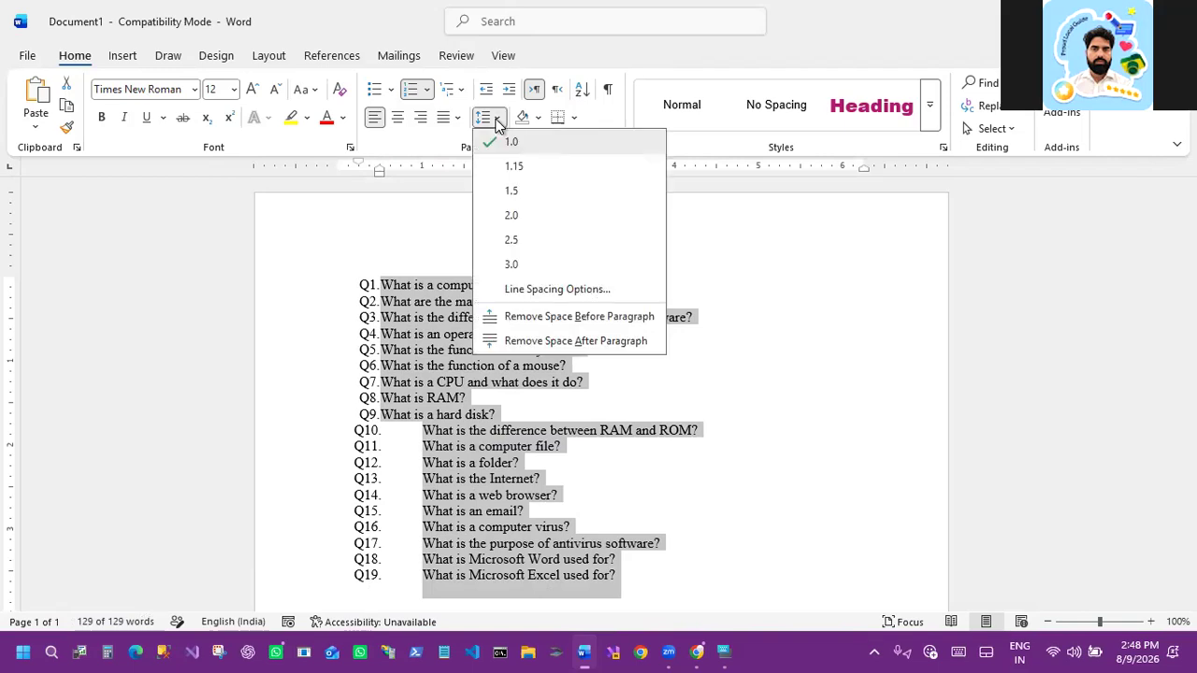
click(519, 245)
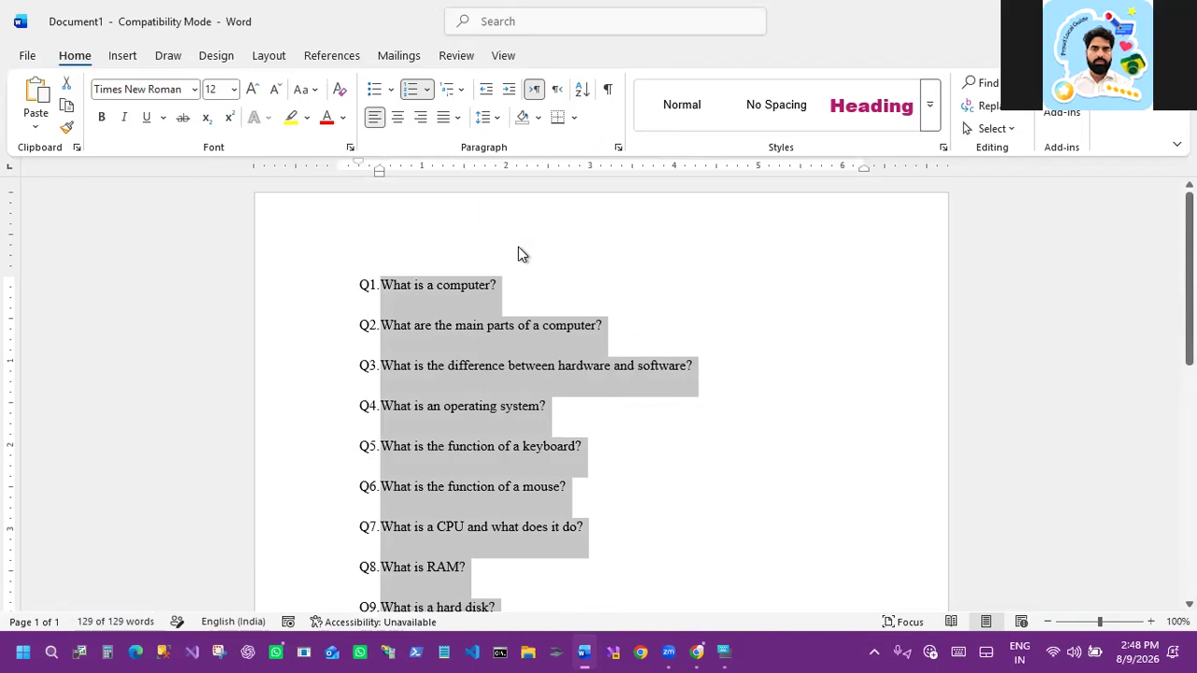
click(526, 304)
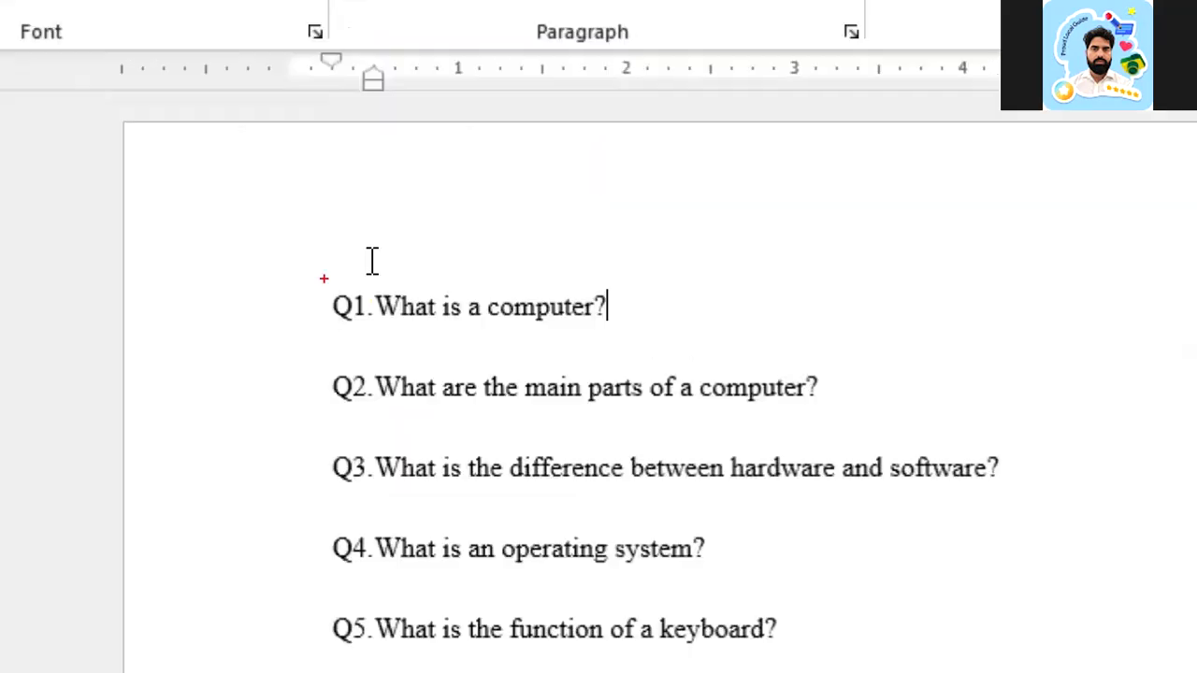
drag(324, 295, 647, 318)
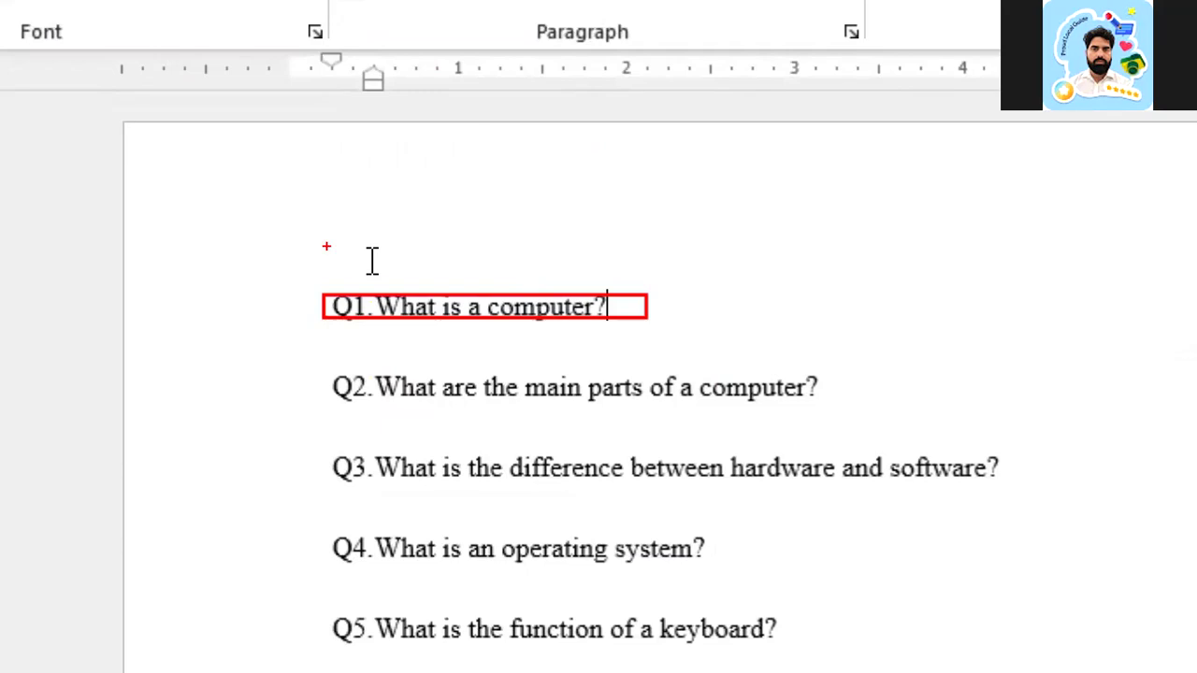
drag(326, 249, 674, 276)
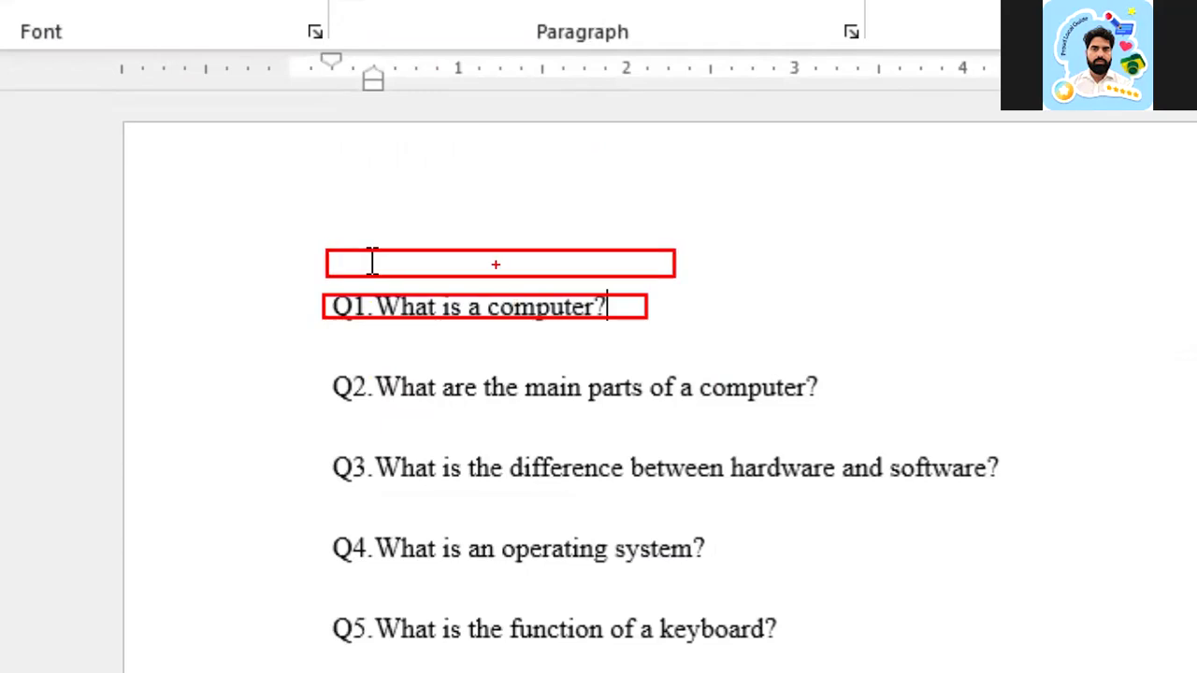
key(Escape)
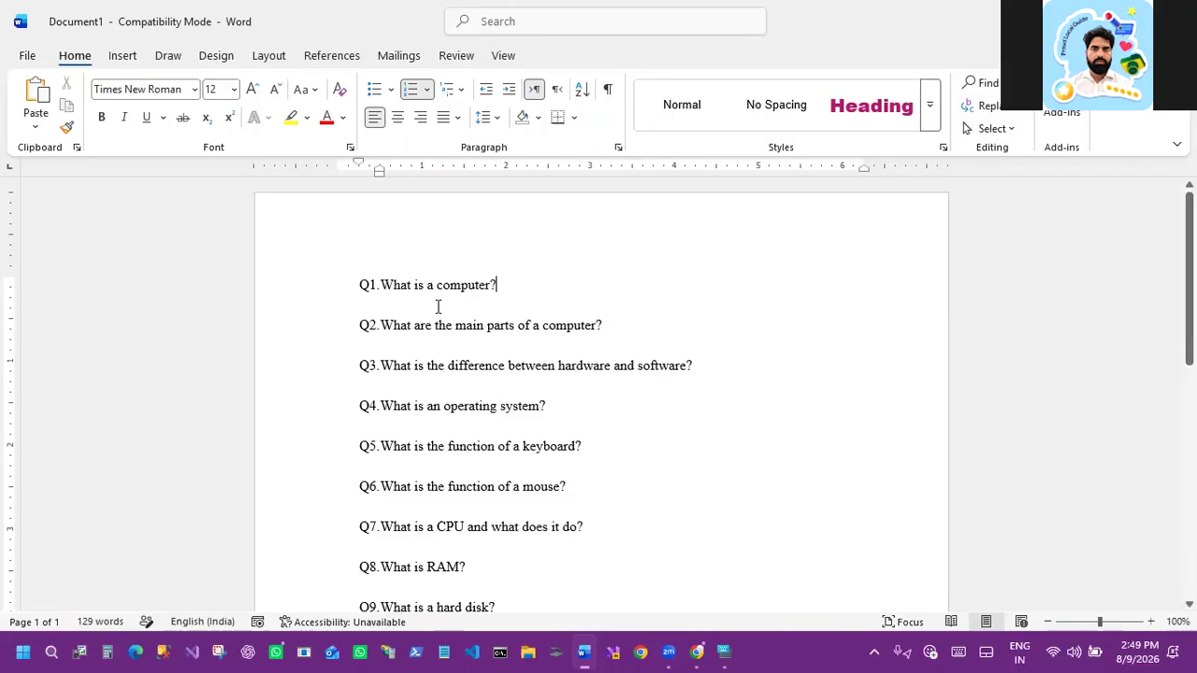
Step: Examine the top margin above the question list, opening the header area and returning to the body
click(380, 256)
click(384, 257)
click(367, 252)
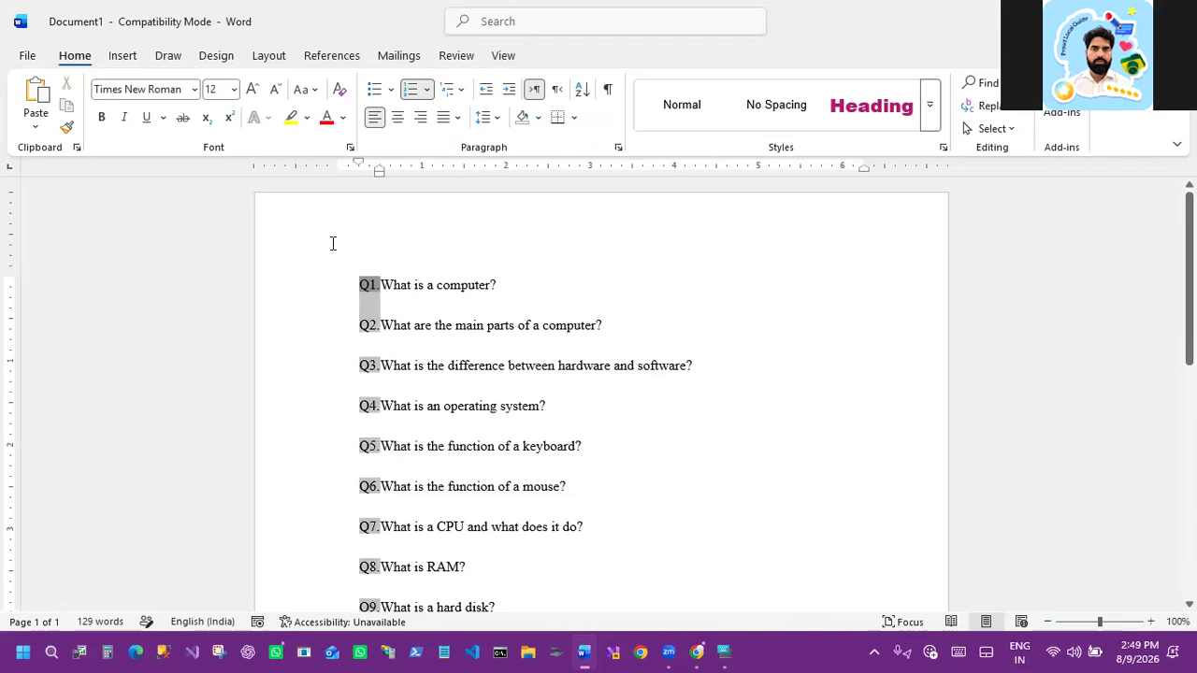
key(ctrl+2)
drag(262, 189, 951, 272)
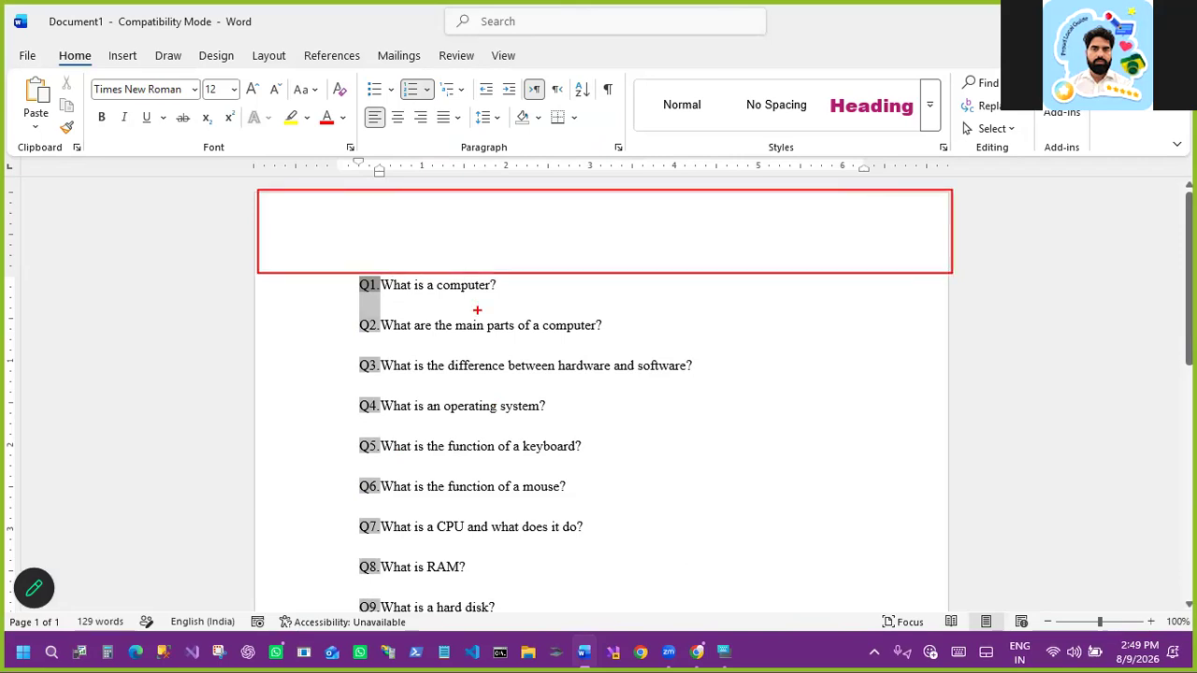
key(Escape)
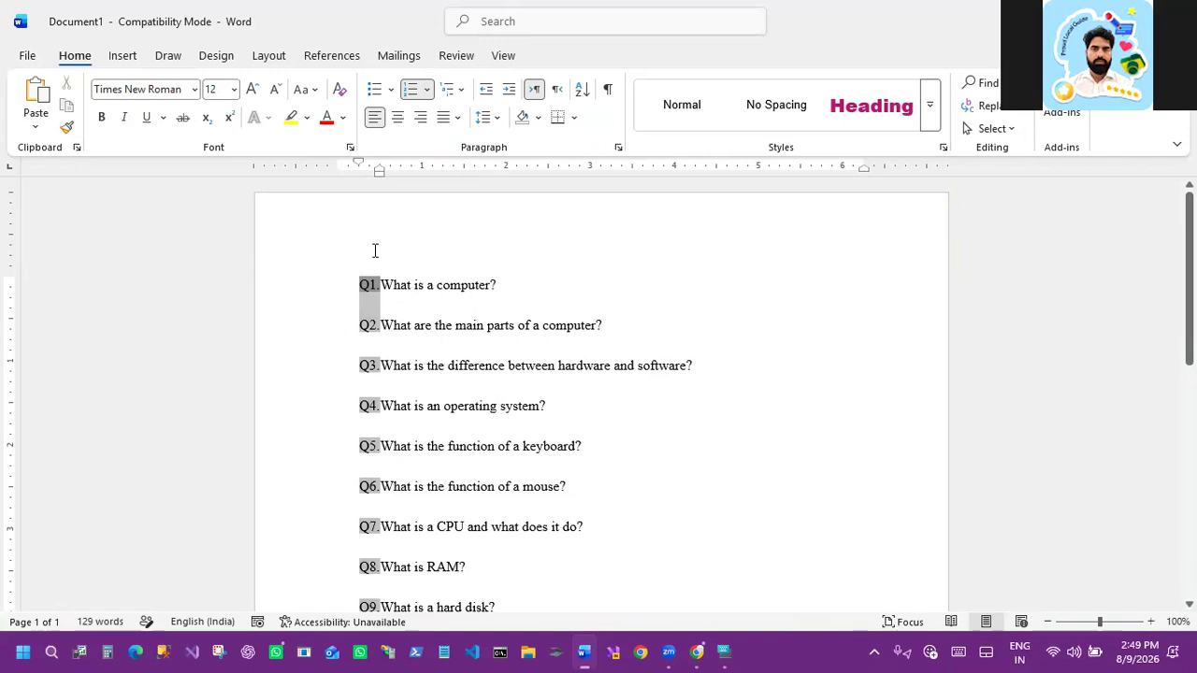
double_click(406, 245)
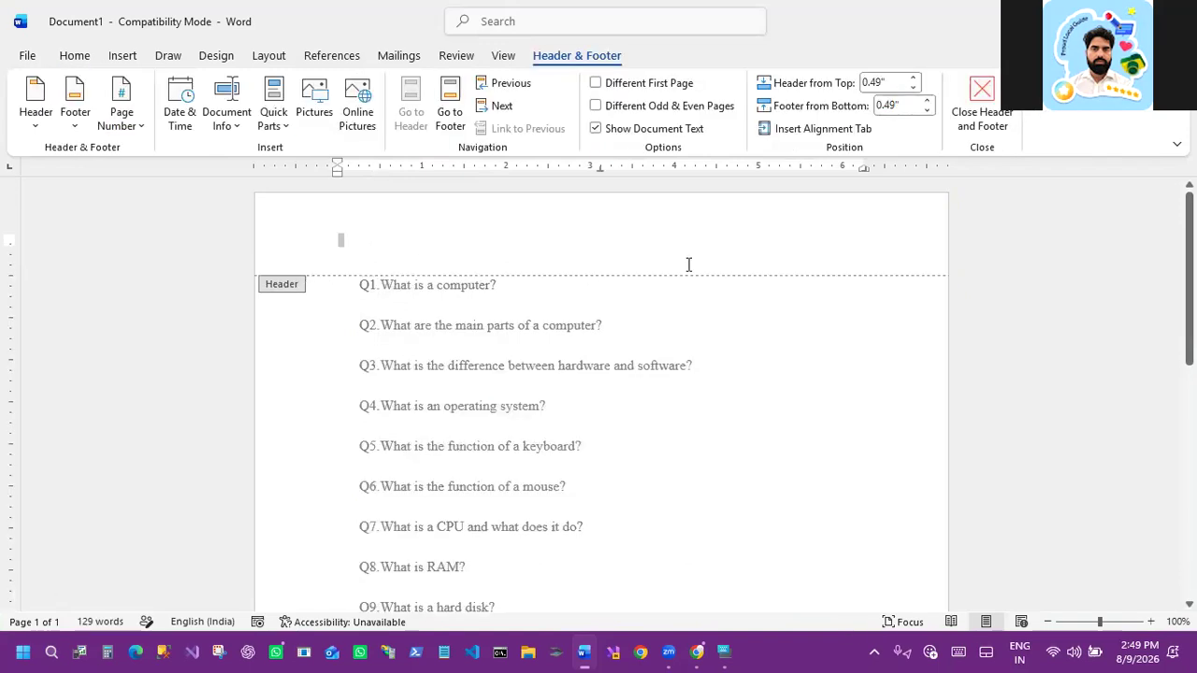
key(ctrl+2)
drag(307, 278, 744, 272)
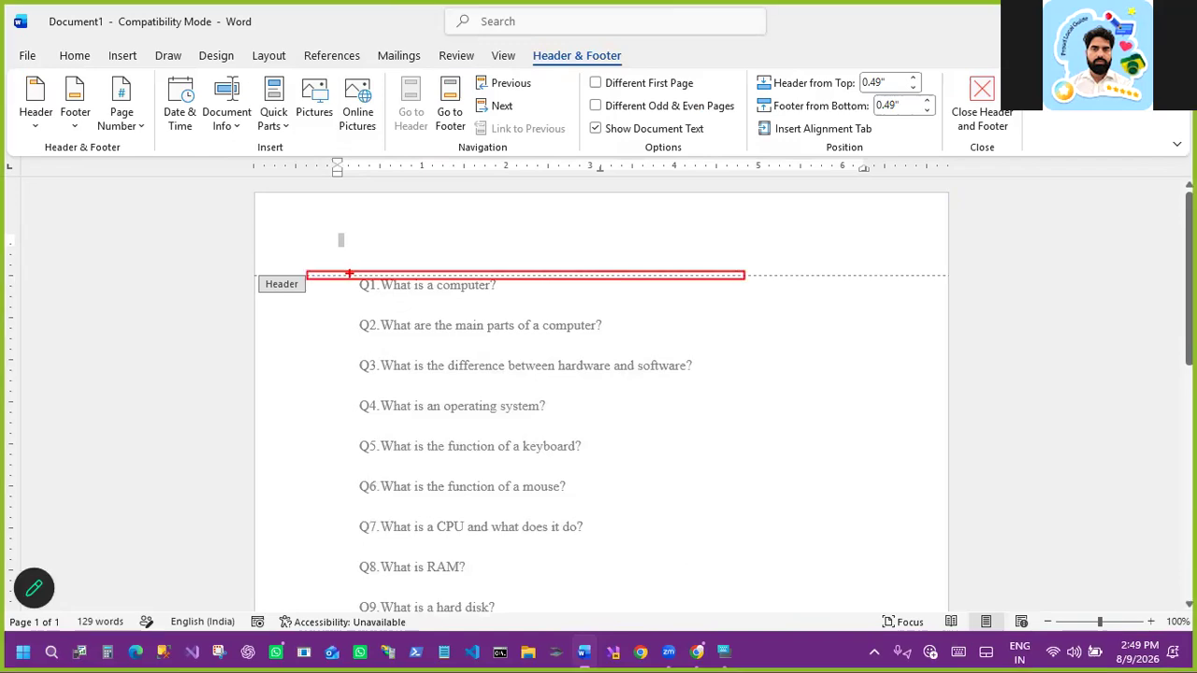
drag(267, 277, 311, 290)
key(Escape)
double_click(418, 283)
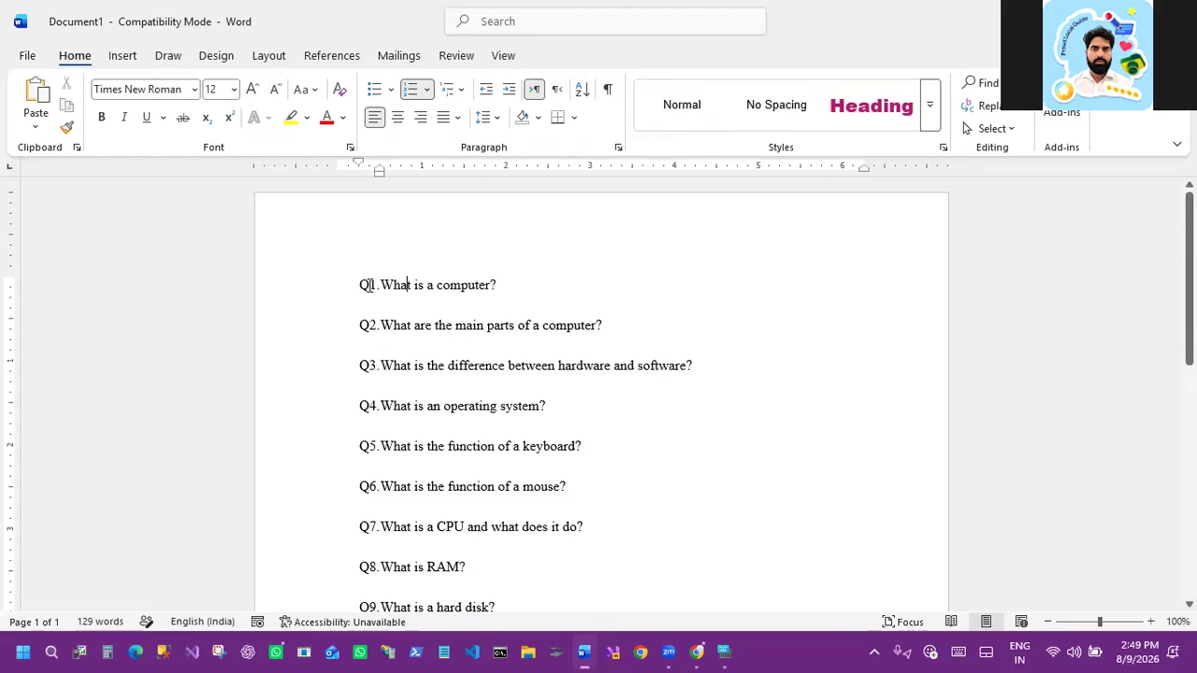
Step: Add a new list item reading ghjhgj after the first question
click(514, 287)
key(Return)
text(ghjhgj)
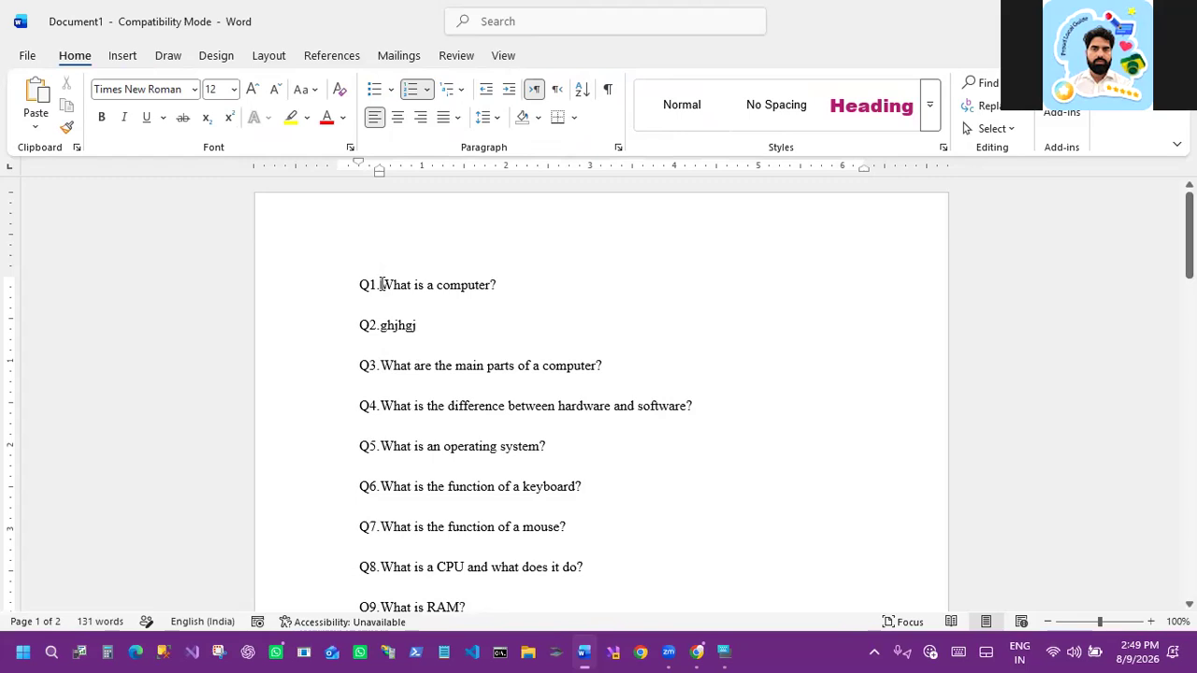
Step: Insert the question What is internet? as a new first item before What is a computer?
click(382, 284)
text(w)
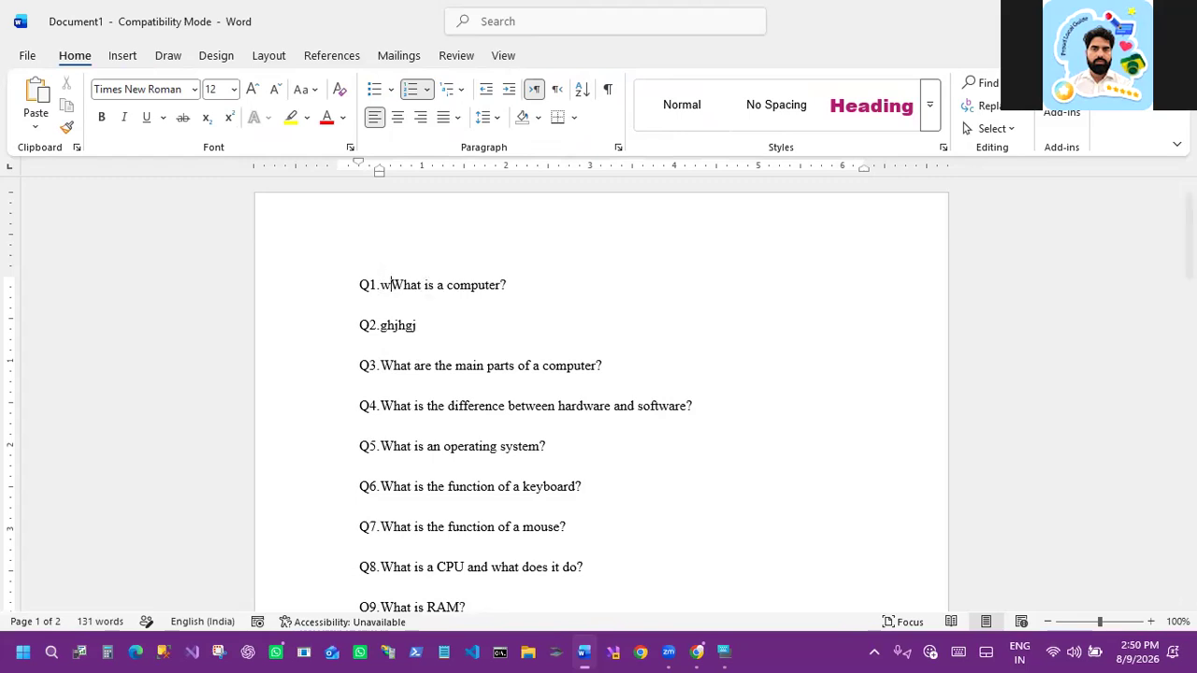
text(hat is i)
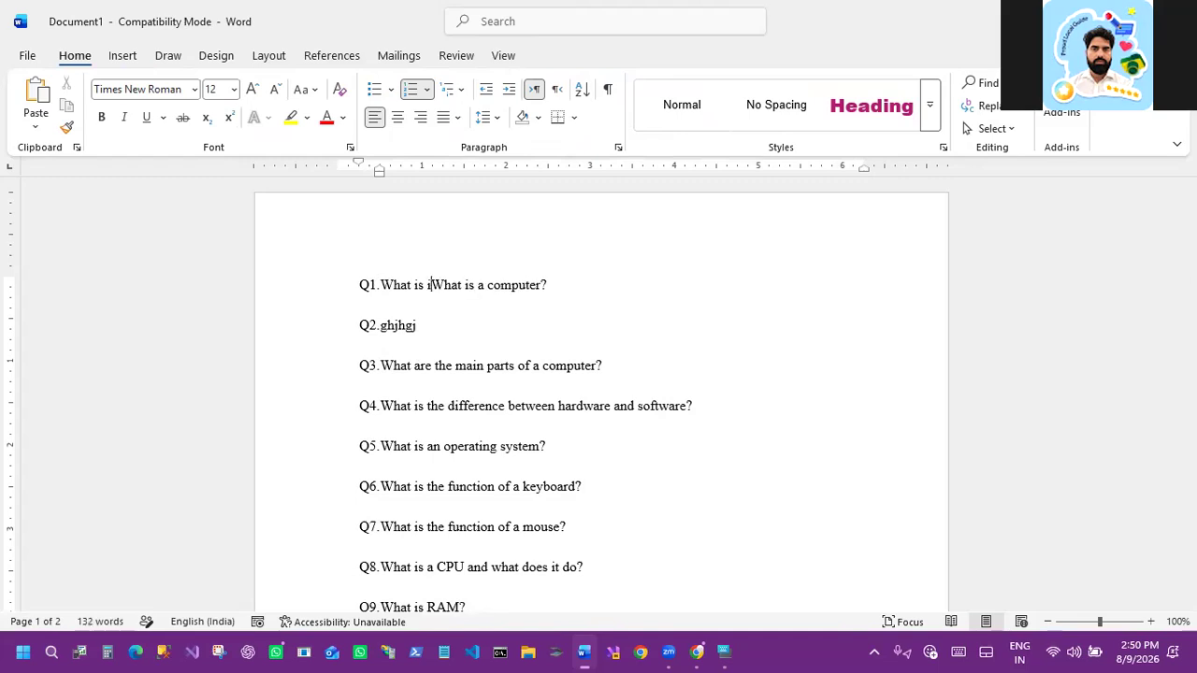
text(nternet?)
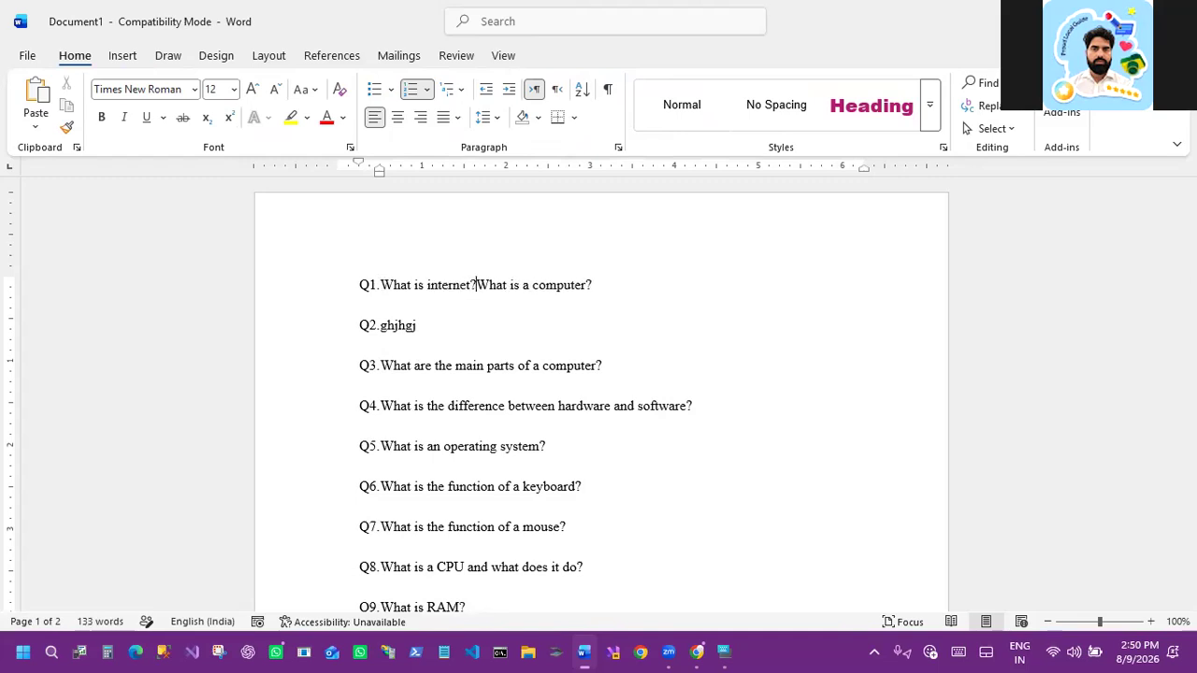
key(Return)
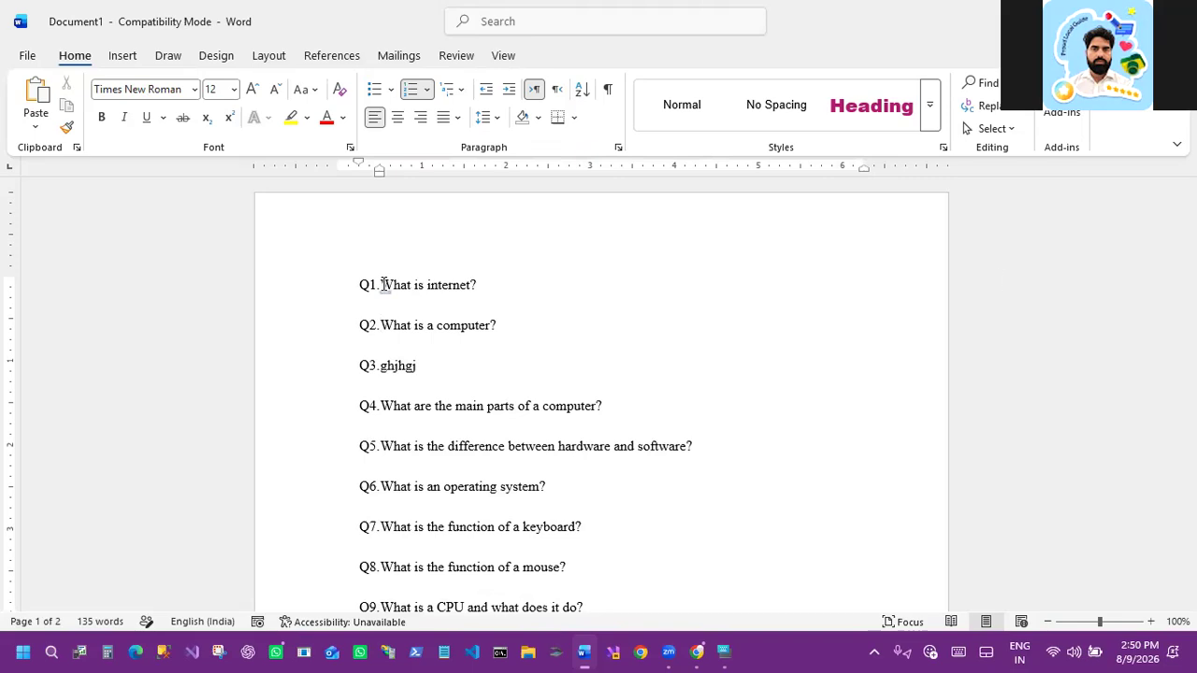
Step: Center the Q2 question and then right-align it
click(490, 118)
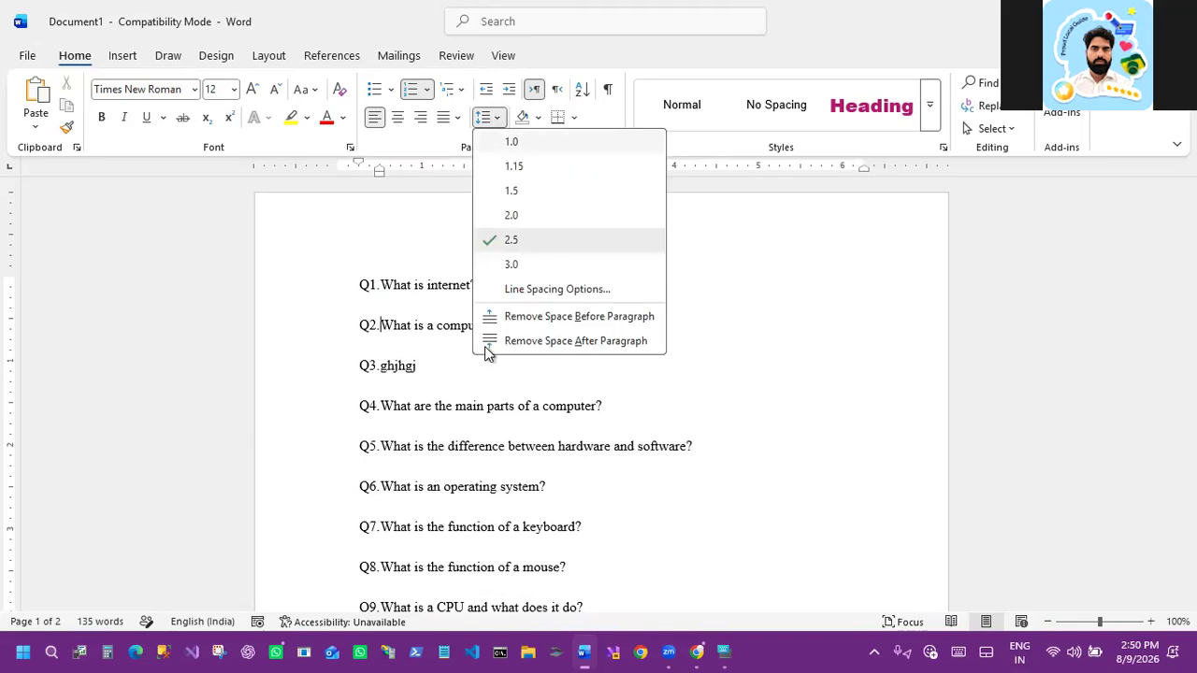
click(417, 202)
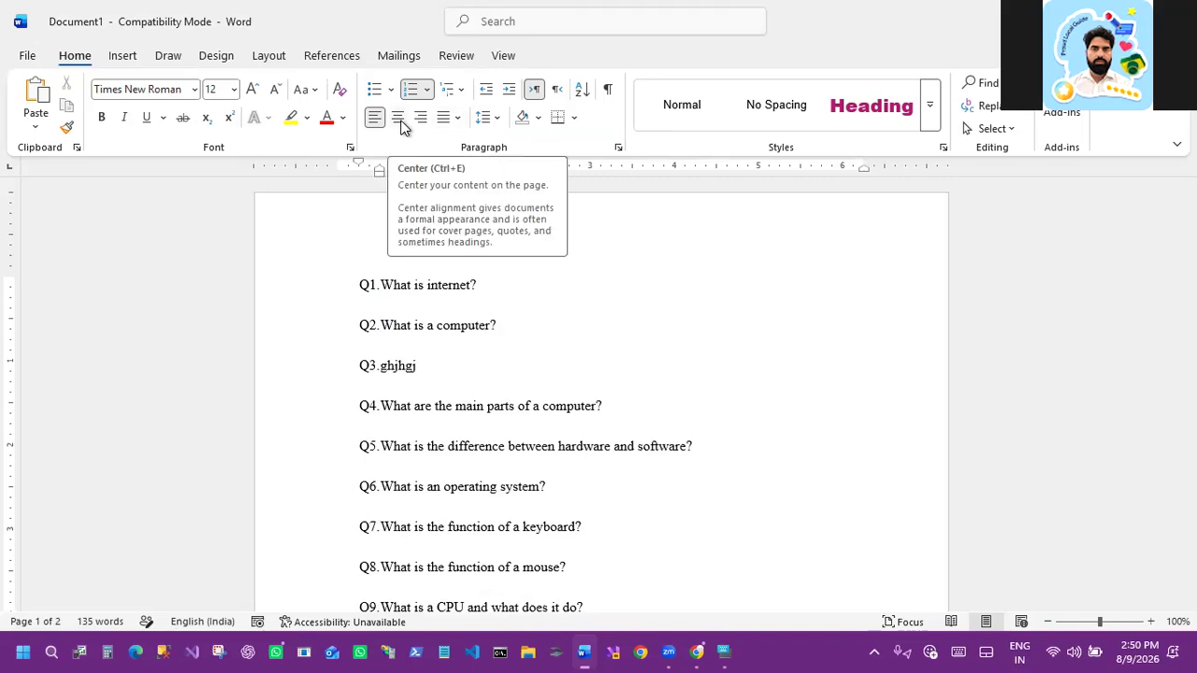
click(400, 124)
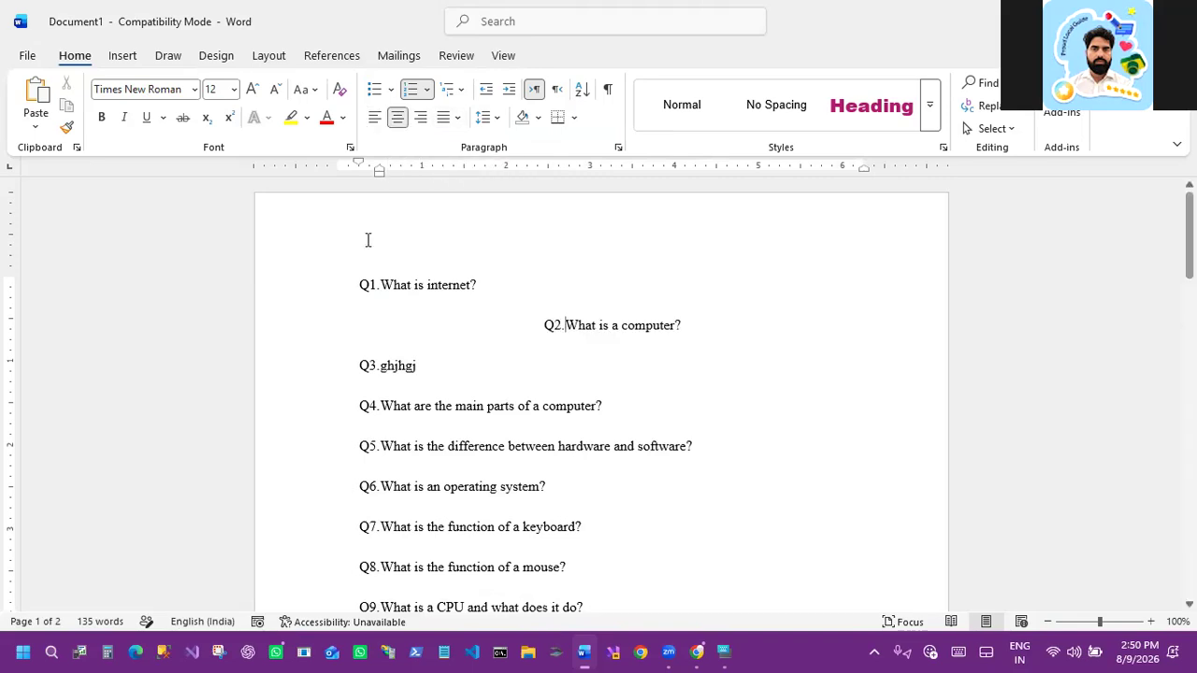
click(420, 125)
Step: Select all the questions and switch their alignment to right, then left, and finally center
key(ctrl+a)
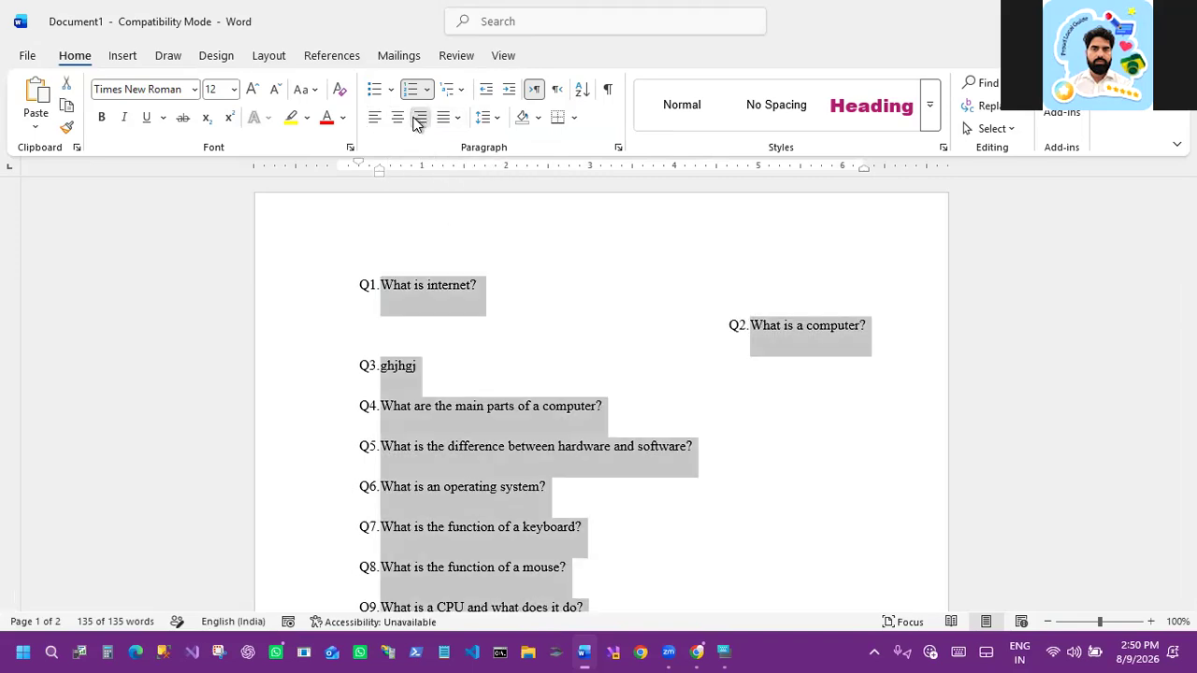
click(420, 124)
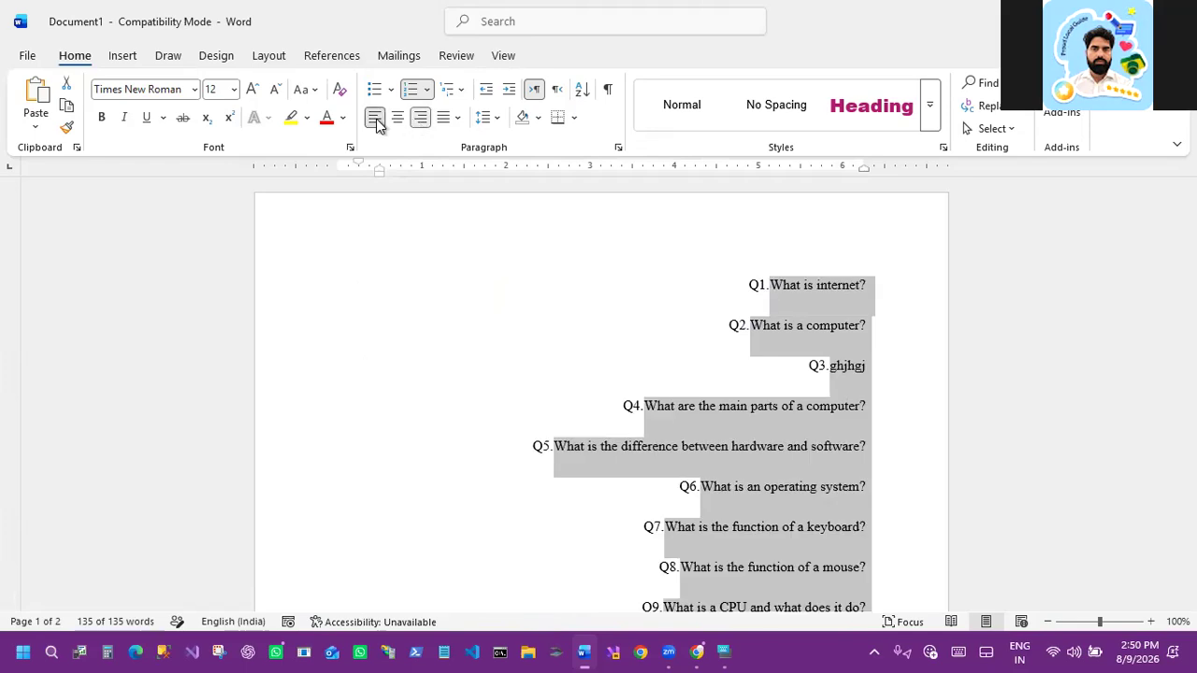
click(376, 120)
click(396, 120)
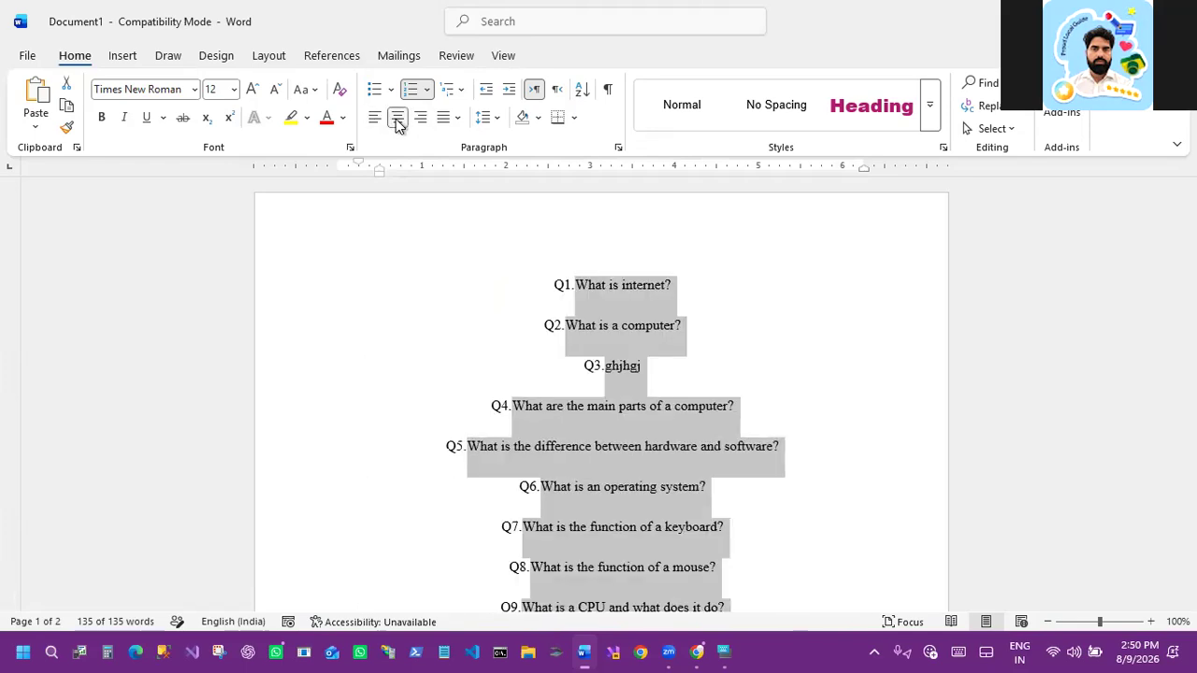
Step: Delete all the content and generate sample paragraphs with =rand()
key(BackSpace)
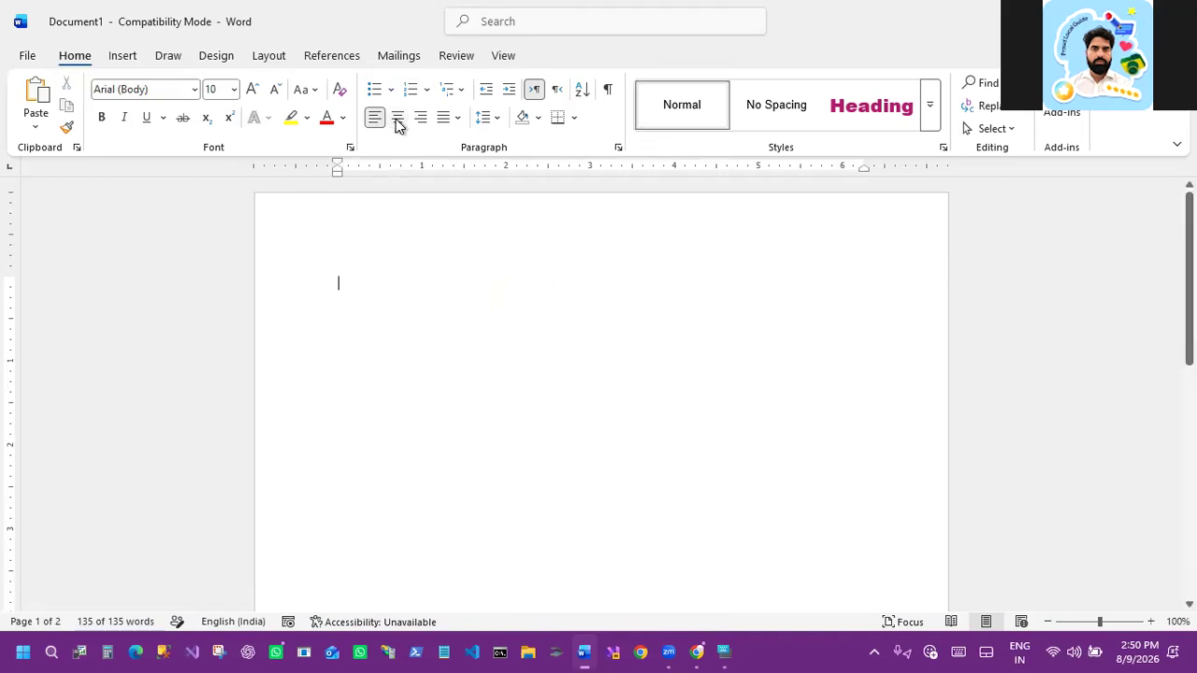
text(=rand)
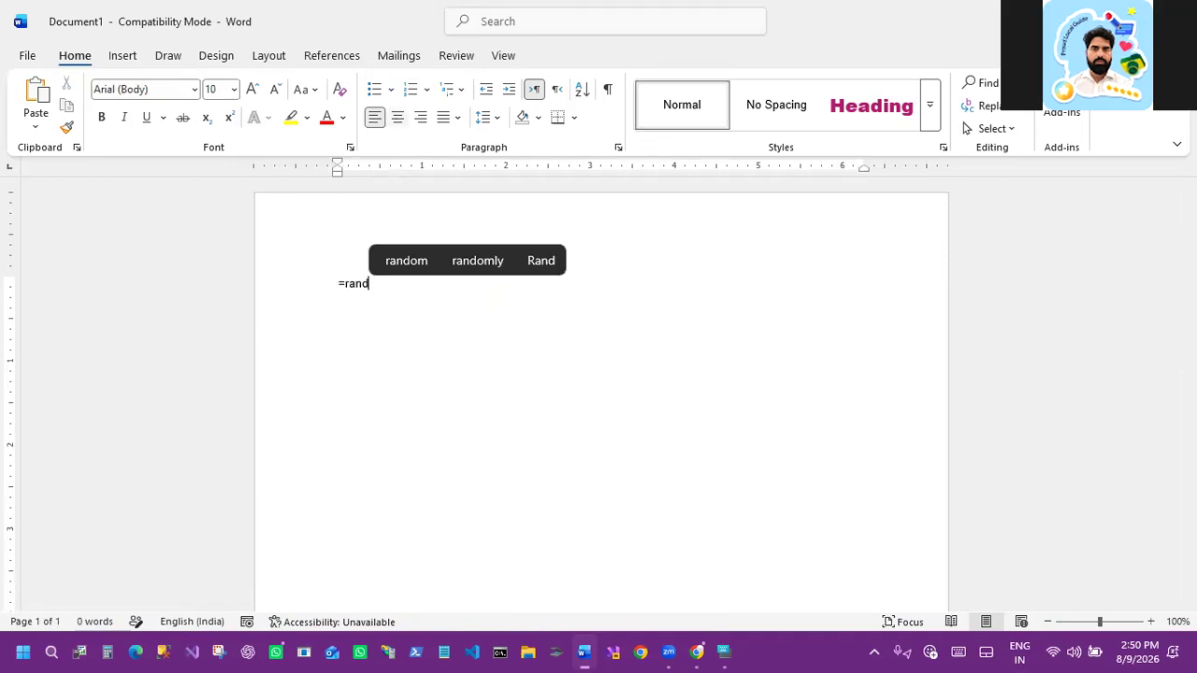
text(())
key(Return)
Step: Copy all the sample text and paste it three more times to lengthen the document
key(ctrl+a)
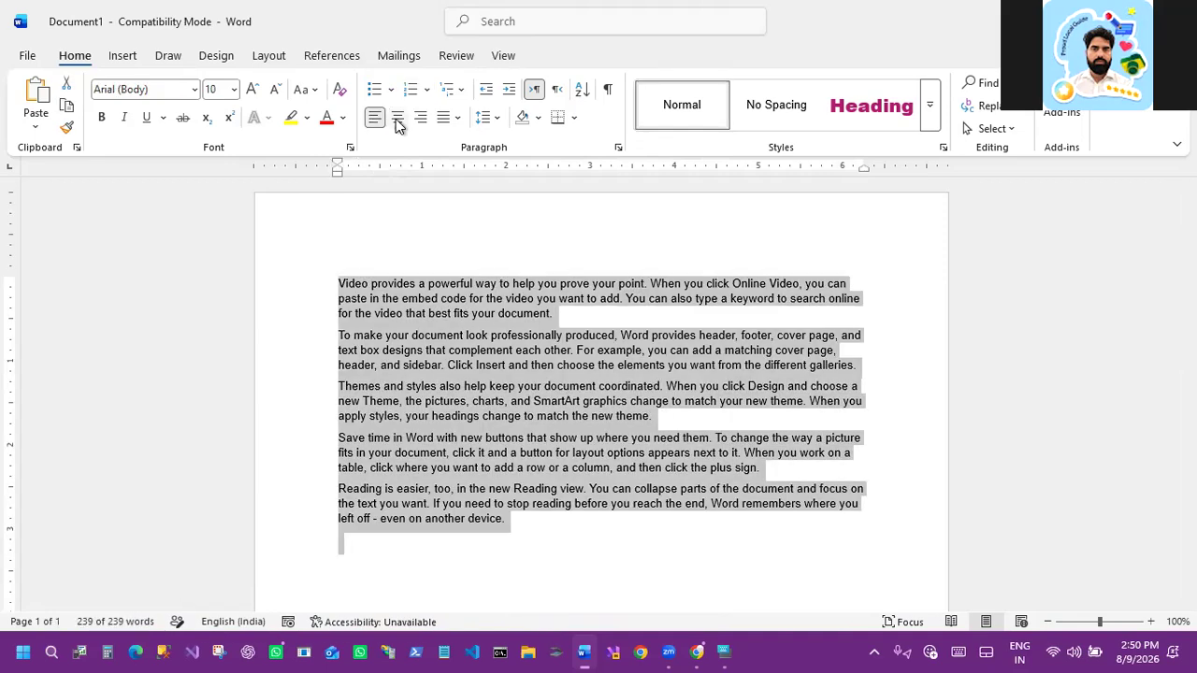
key(ctrl+c)
key(ctrl+v)
key(ctrl+v)
key(ctrl+v)
key(ctrl+v)
key(ctrl+v)
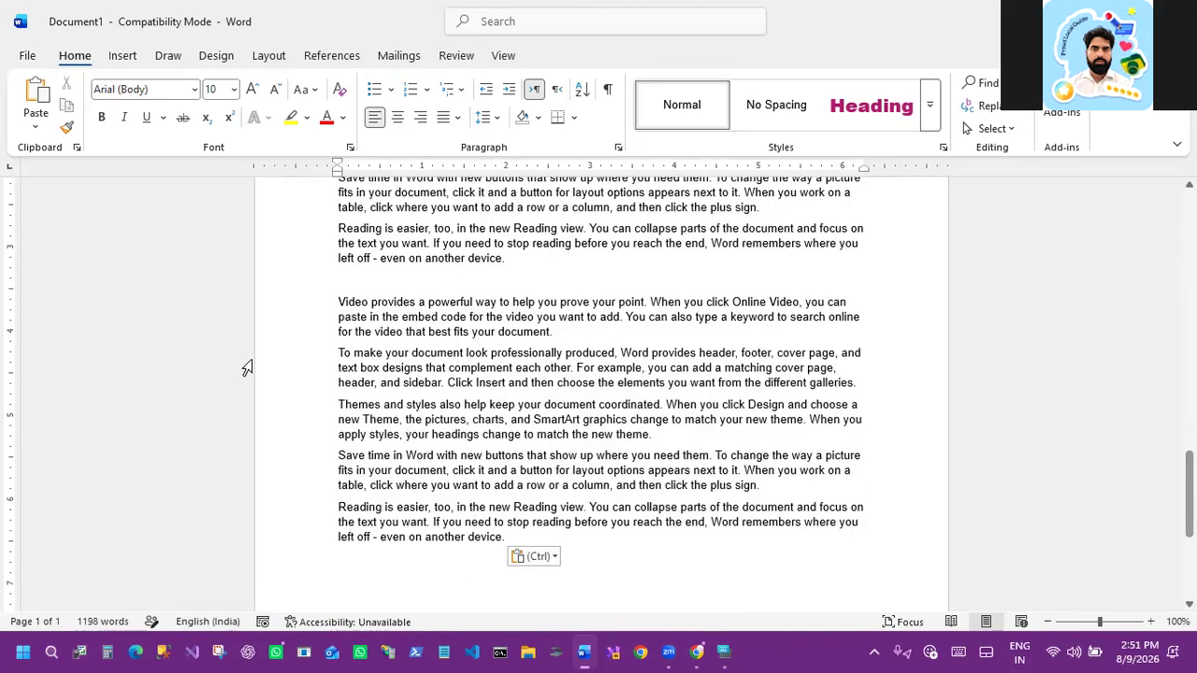
scroll(409, 343, up, 6)
key(ctrl)
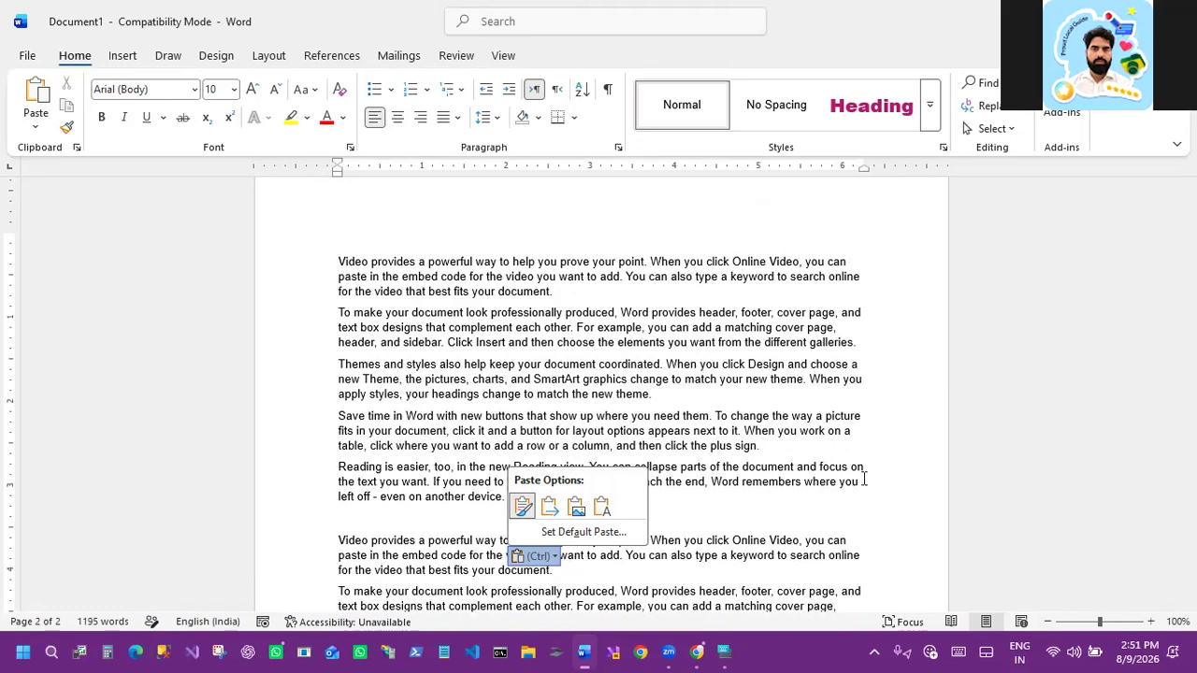
key(Escape)
Step: Select all the text and justify it
key(ctrl+a)
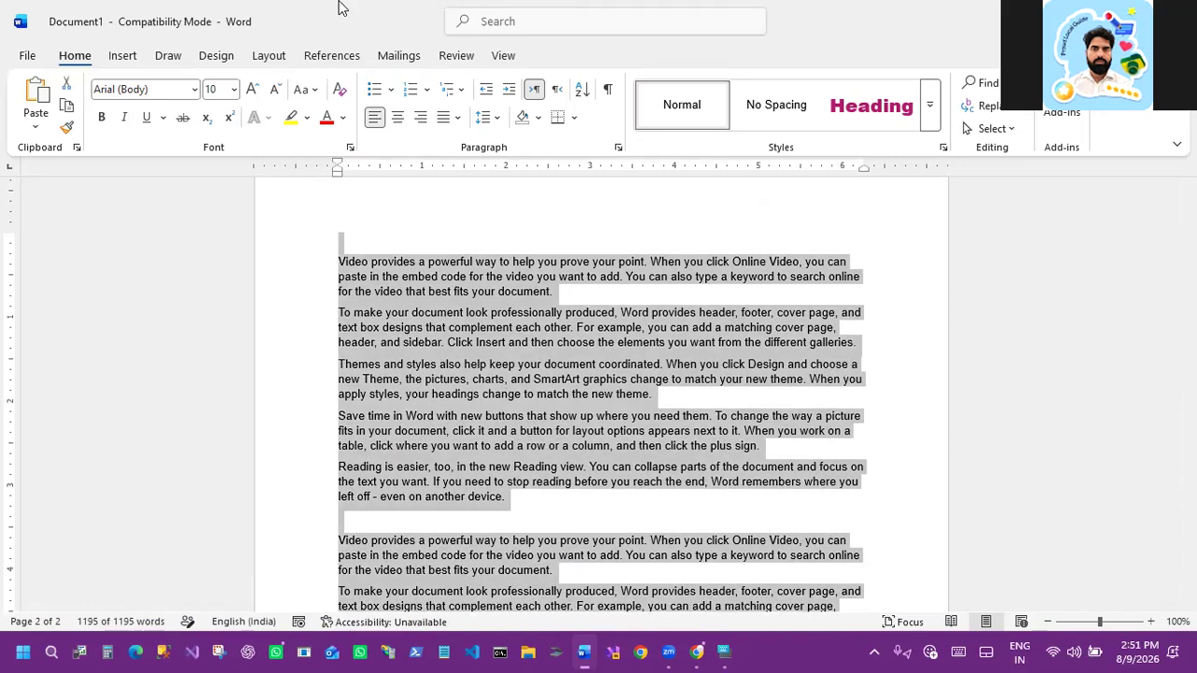
click(456, 118)
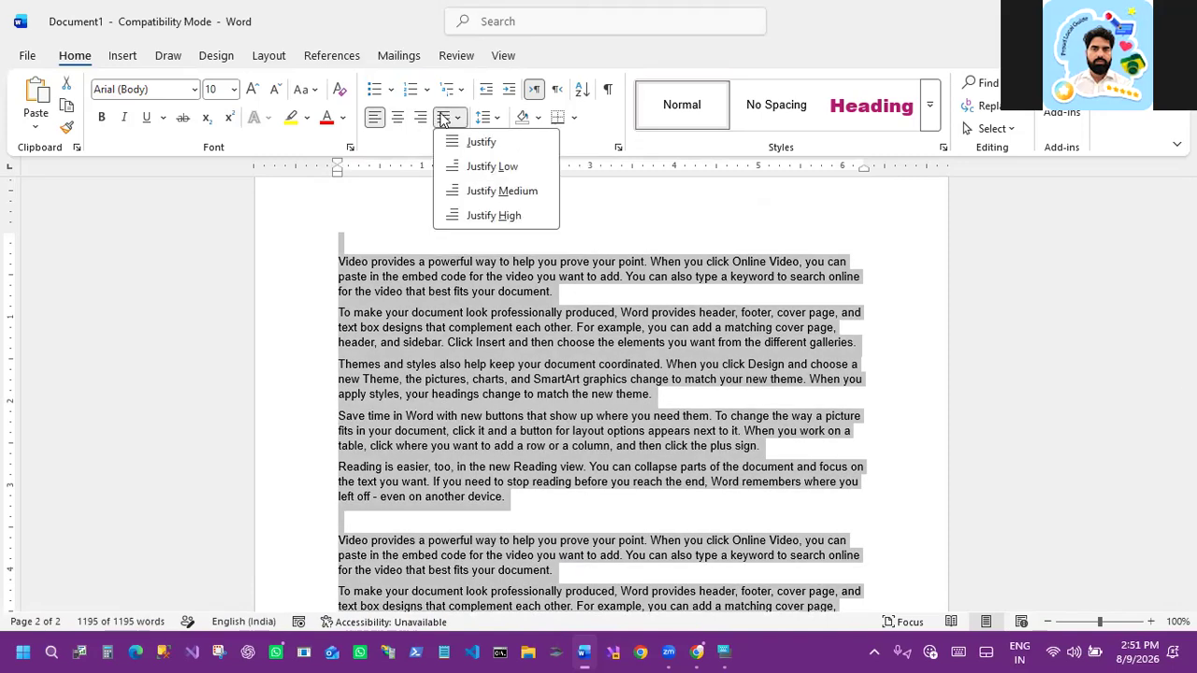
click(479, 142)
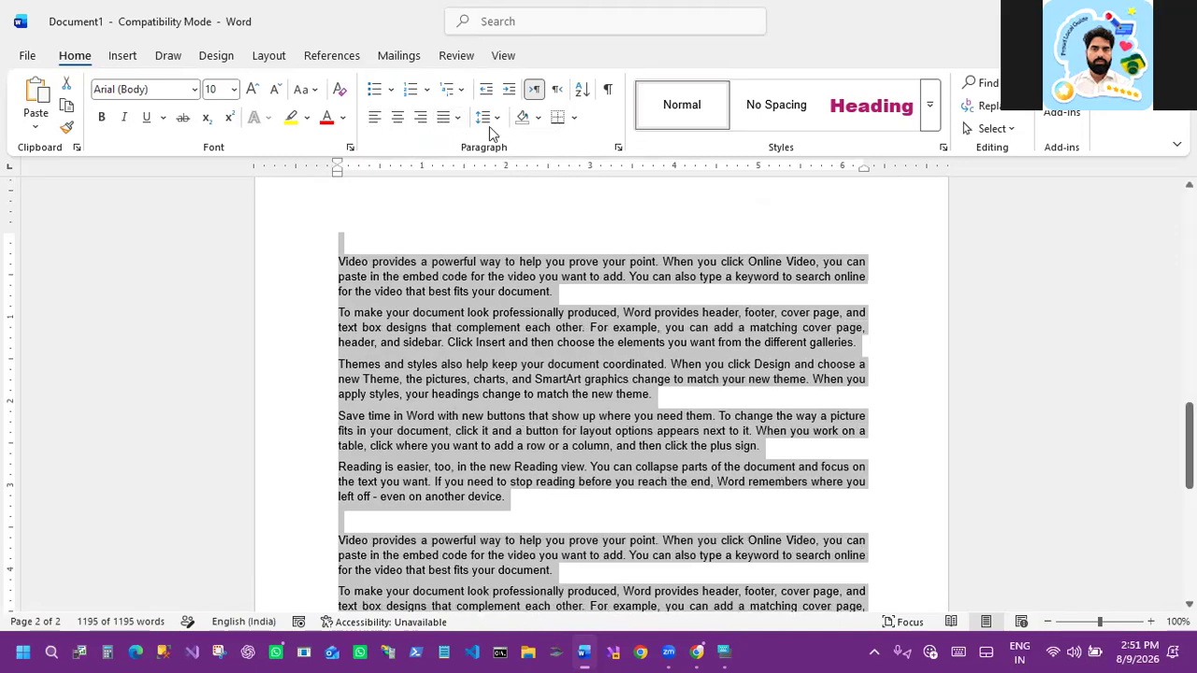
Step: Apply 1, 2, 3 numbering to all the paragraphs and set their line spacing to 2.0
scroll(889, 508, down, 2)
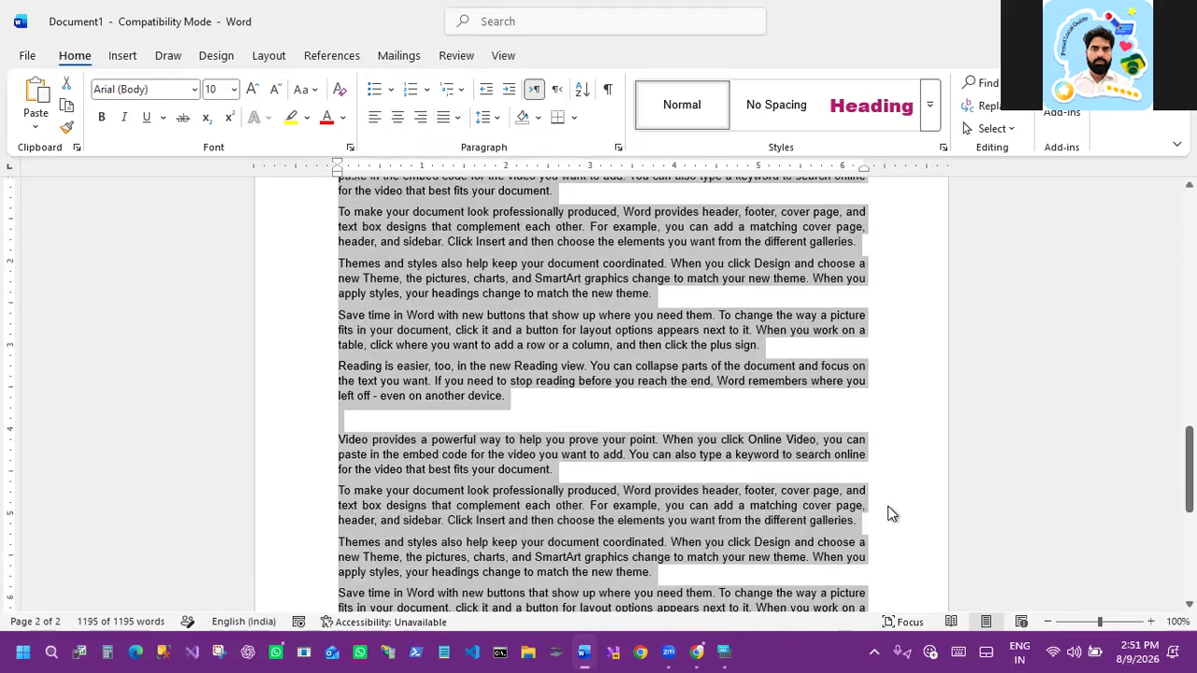
scroll(879, 505, down, 2)
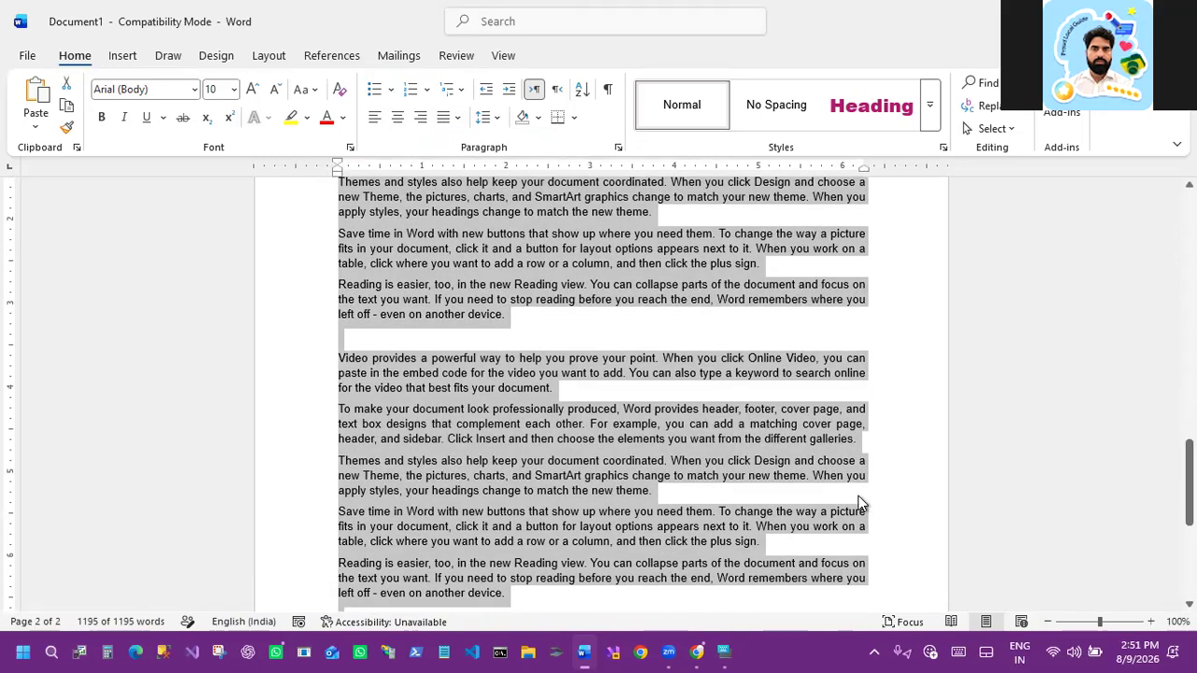
scroll(854, 489, up, 2)
scroll(447, 403, up, 3)
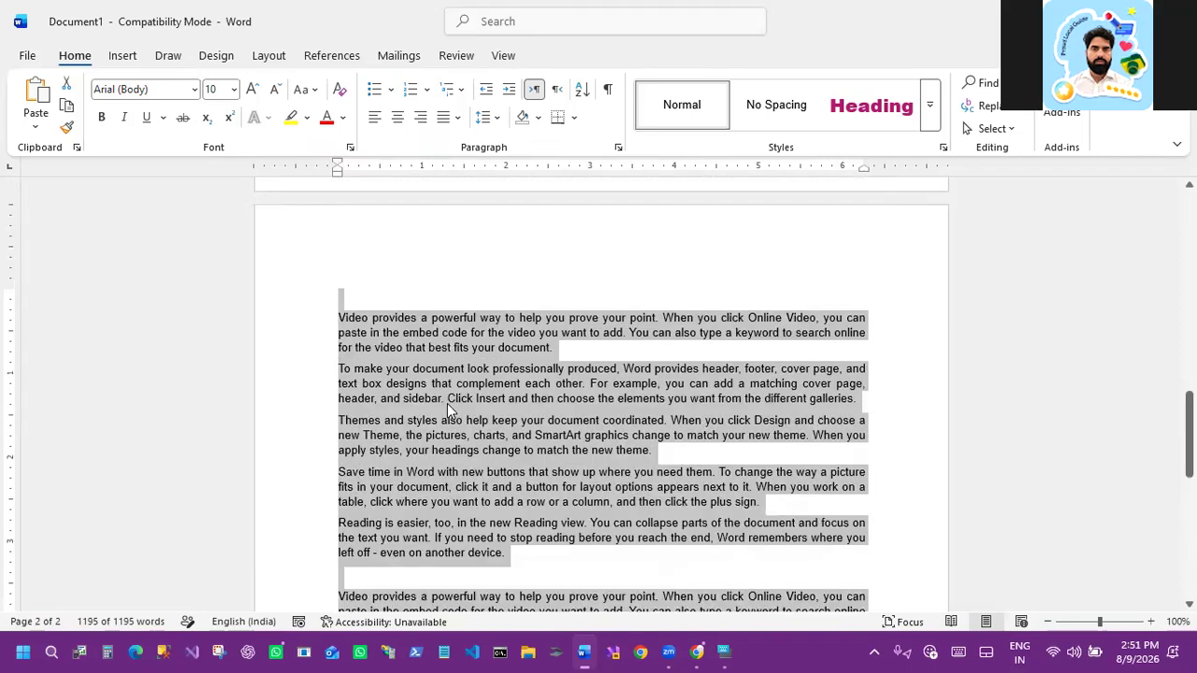
scroll(448, 404, down, 4)
scroll(437, 395, down, 1)
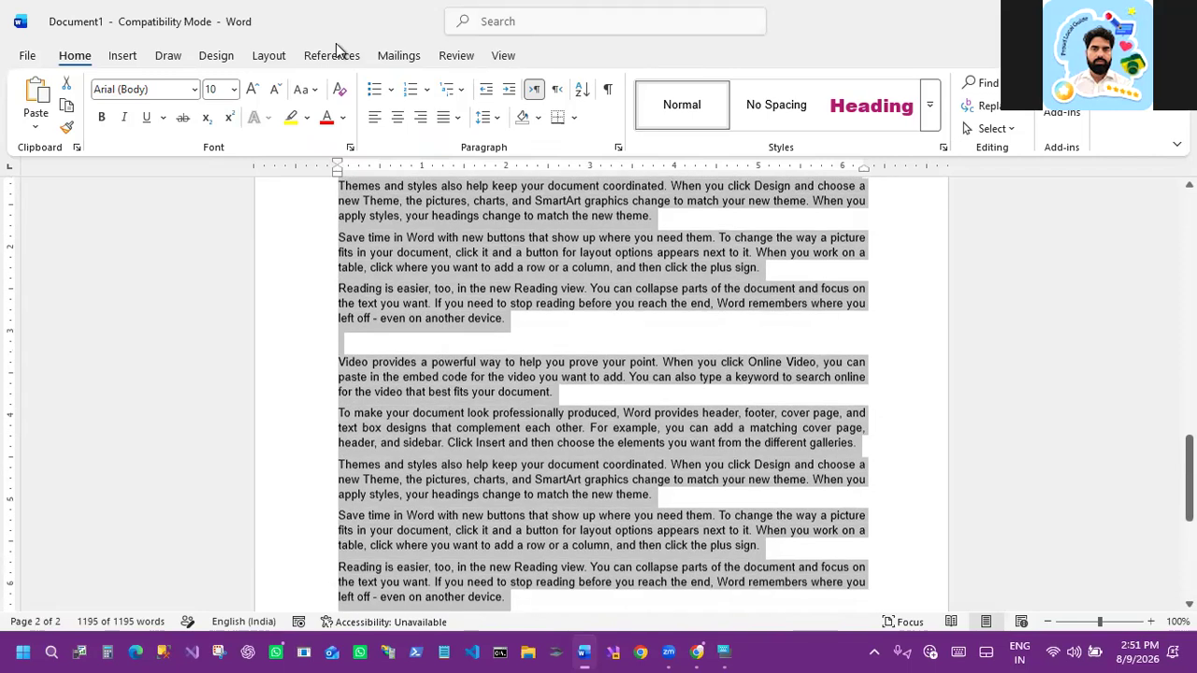
scroll(470, 196, down, 4)
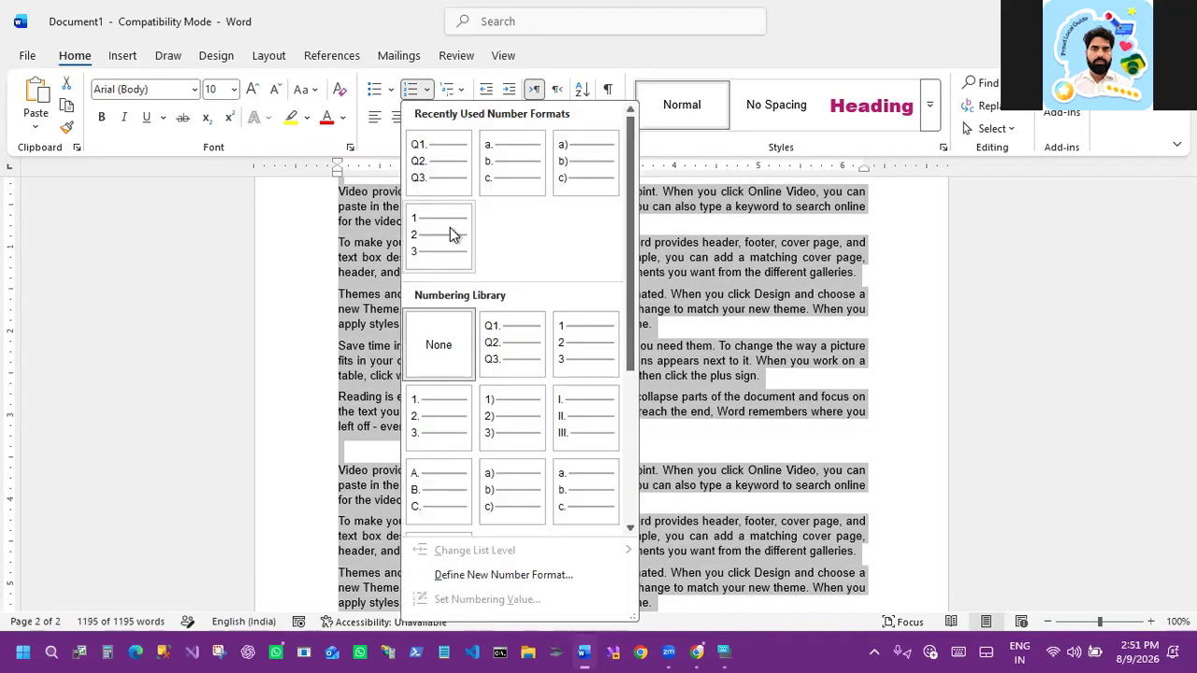
click(445, 257)
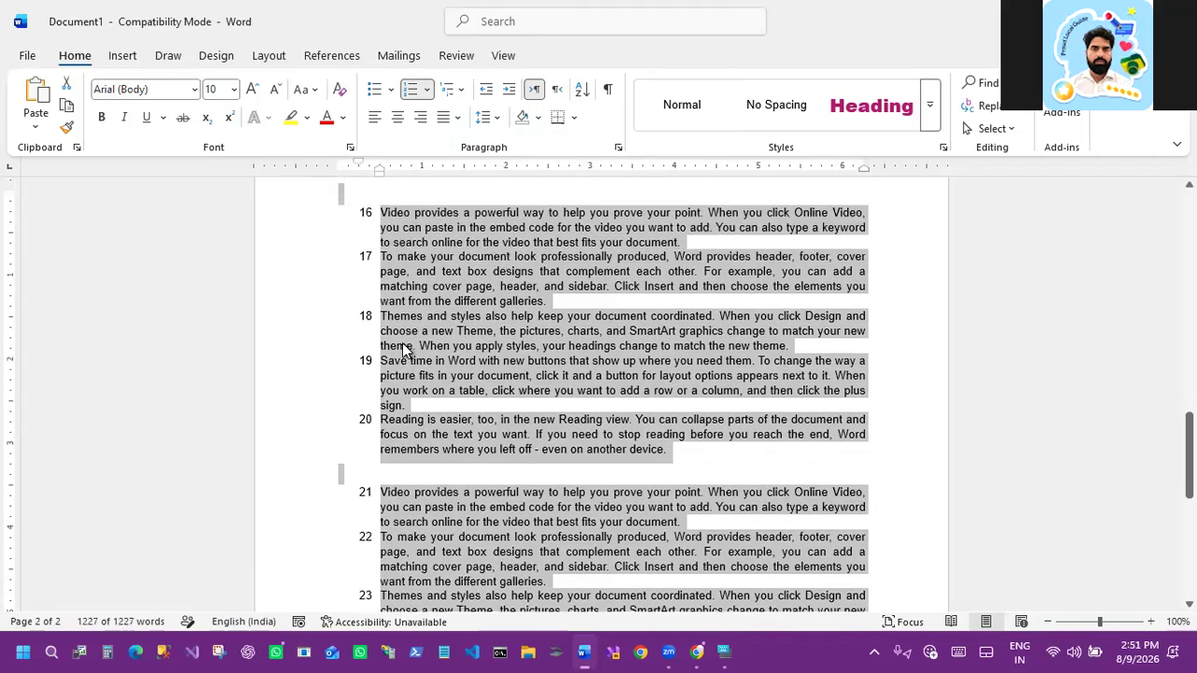
click(498, 117)
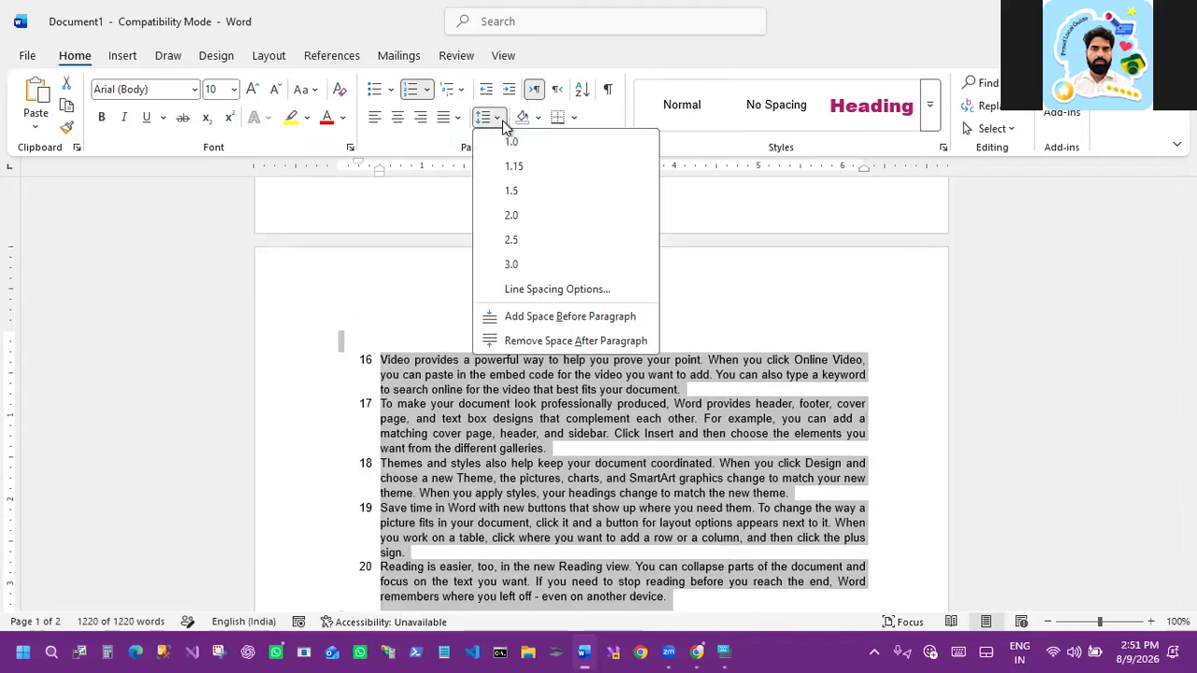
click(521, 222)
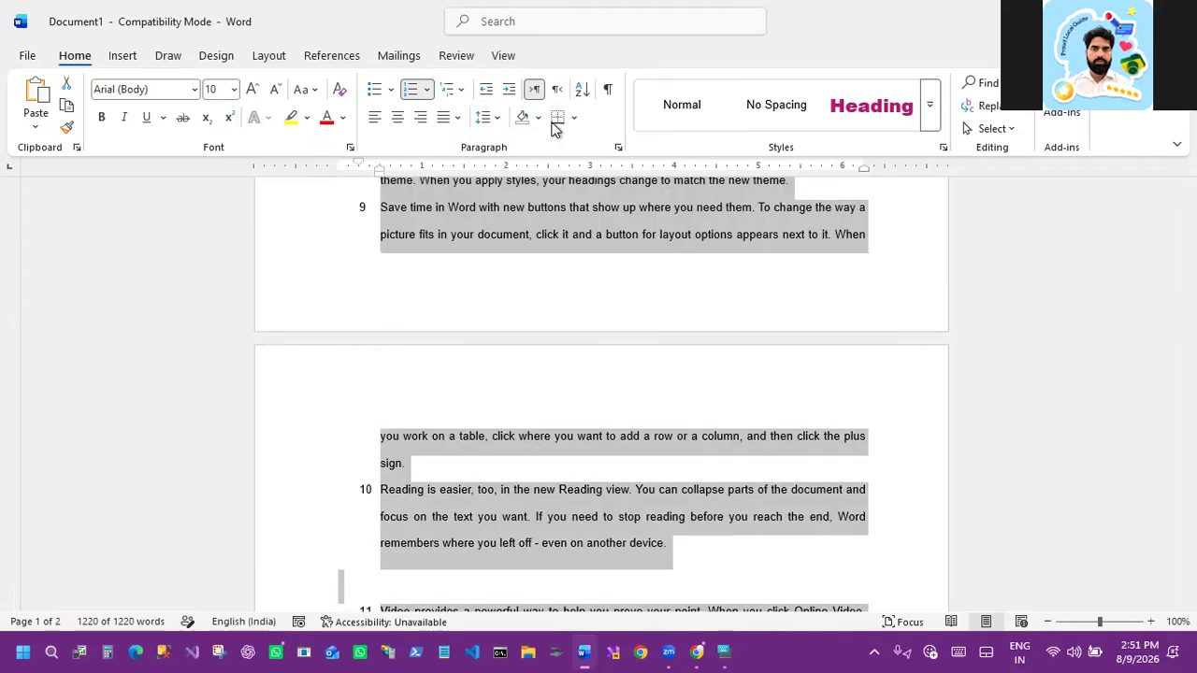
Step: Open the border options for the selected text and close them without choosing one
click(576, 119)
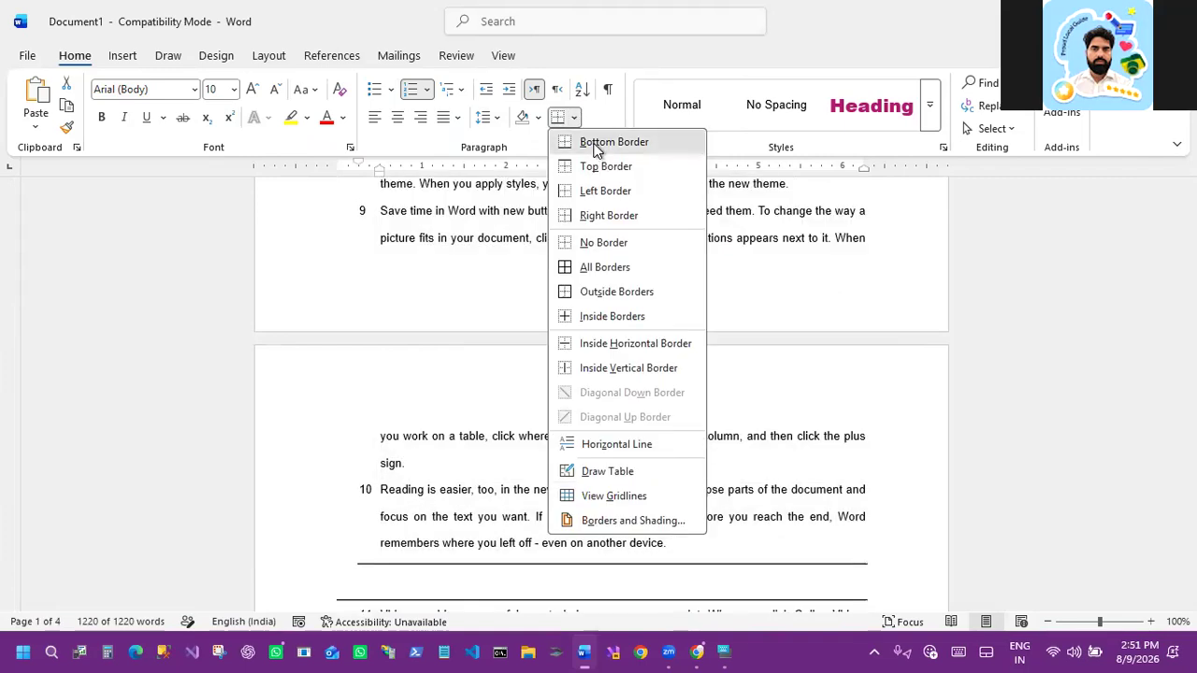
click(500, 302)
scroll(498, 302, up, 3)
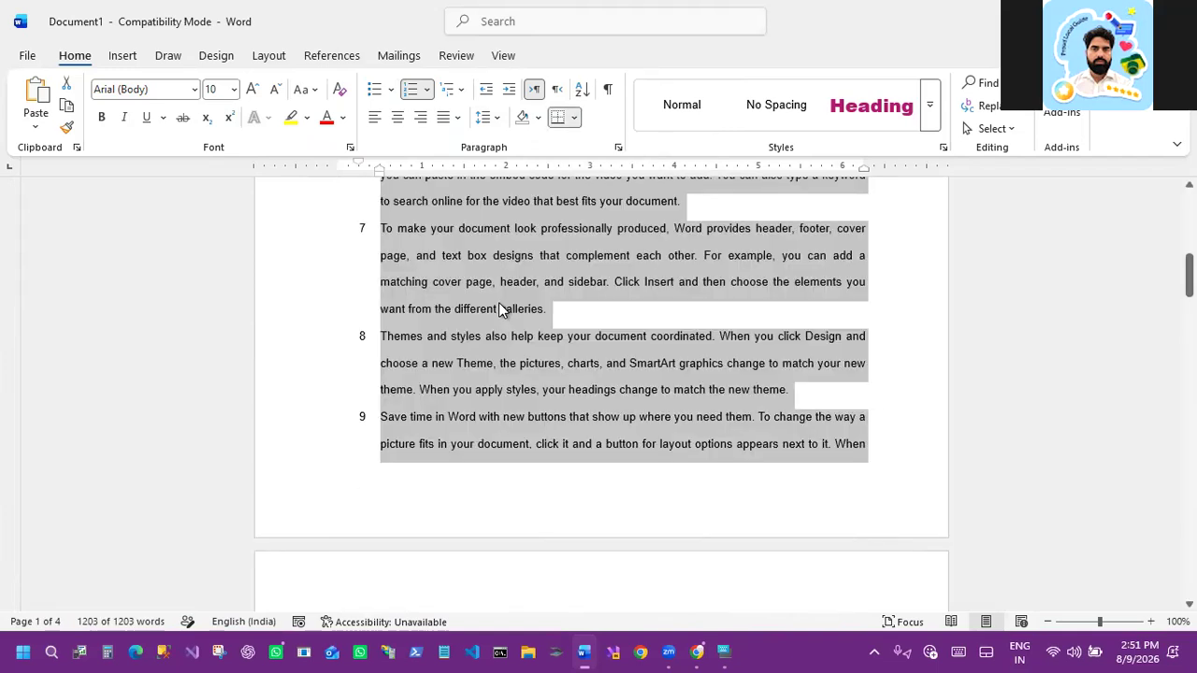
Step: Delete all the numbered text from the document
scroll(502, 308, up, 4)
scroll(499, 302, up, 4)
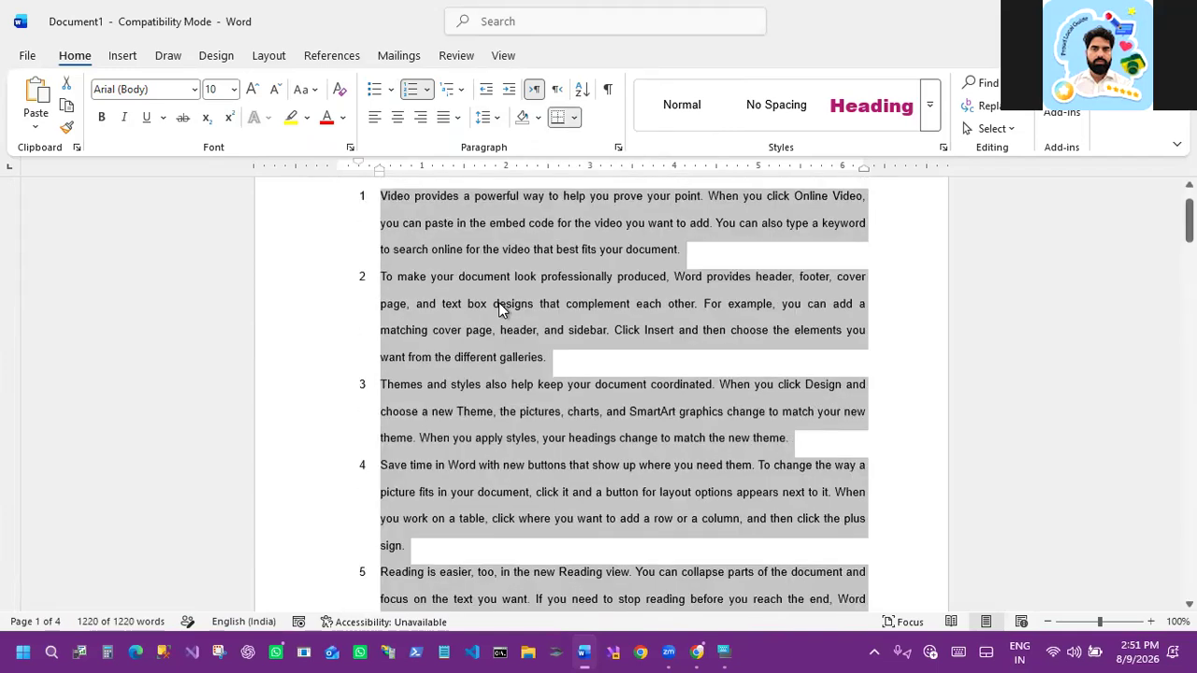
scroll(499, 302, up, 1)
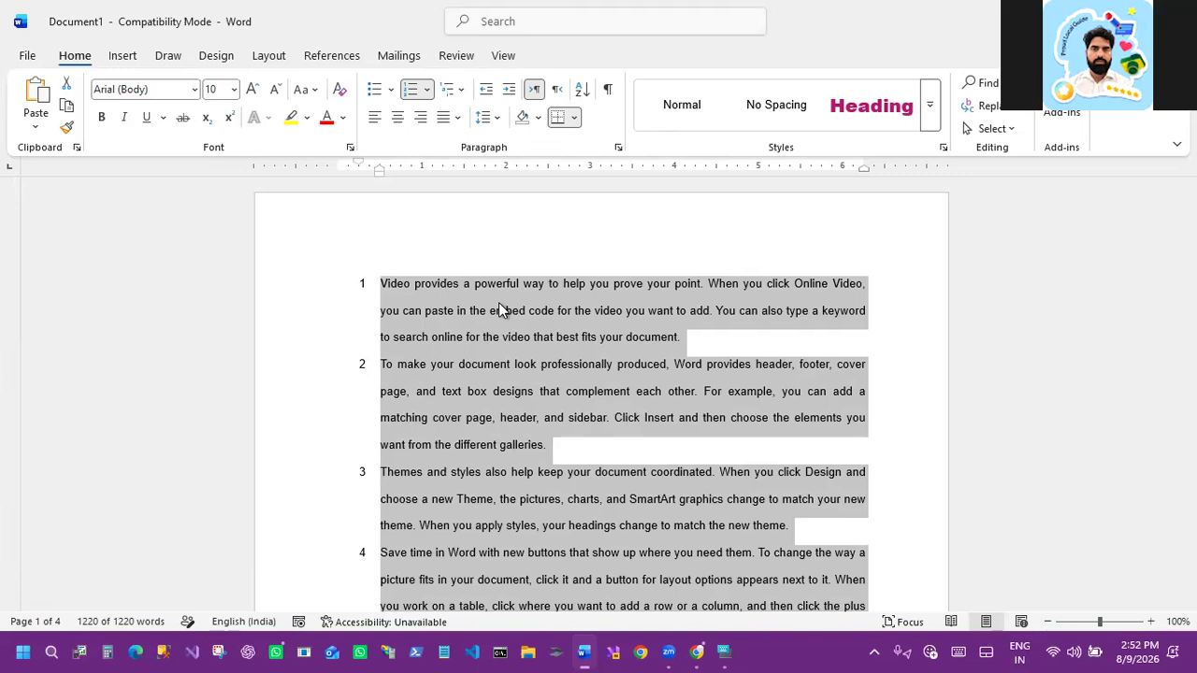
key(Delete)
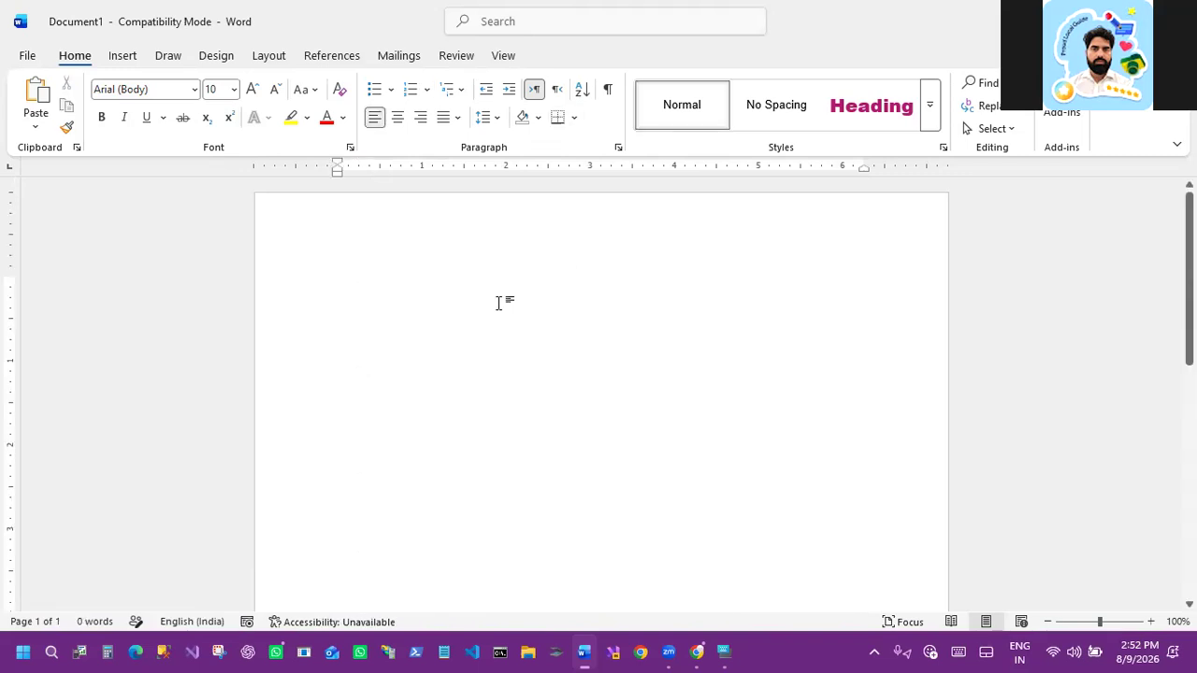
Step: Generate sample paragraphs by entering =rand()
text(=rand)
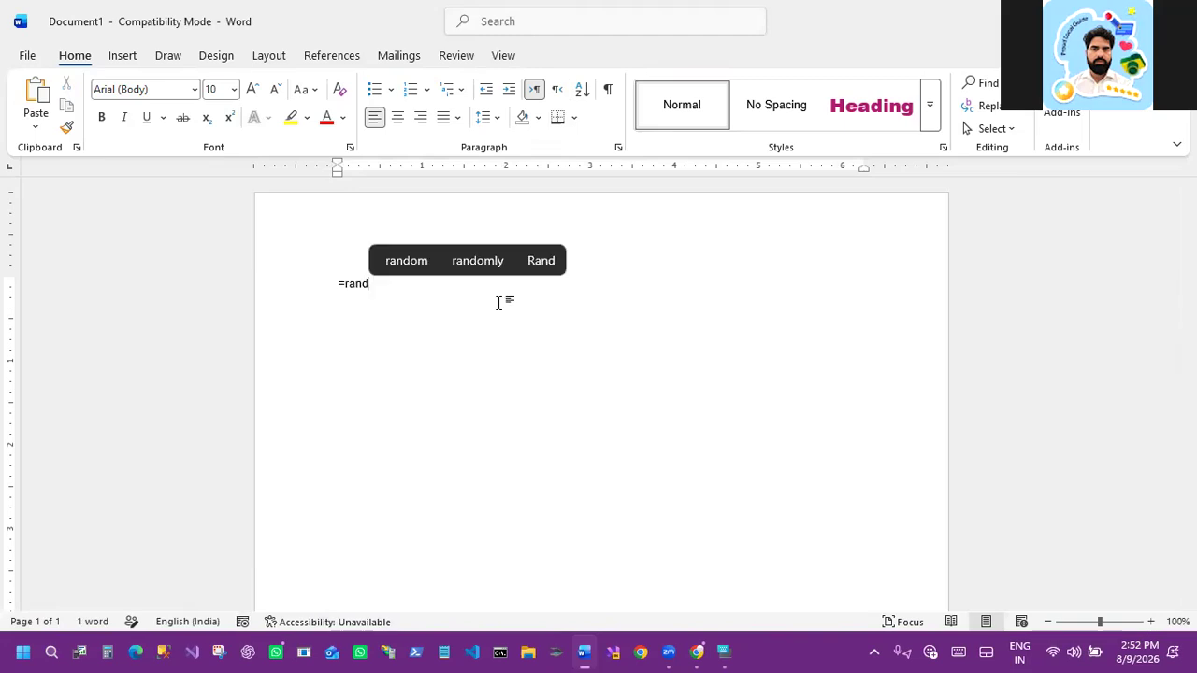
text(())
key(Return)
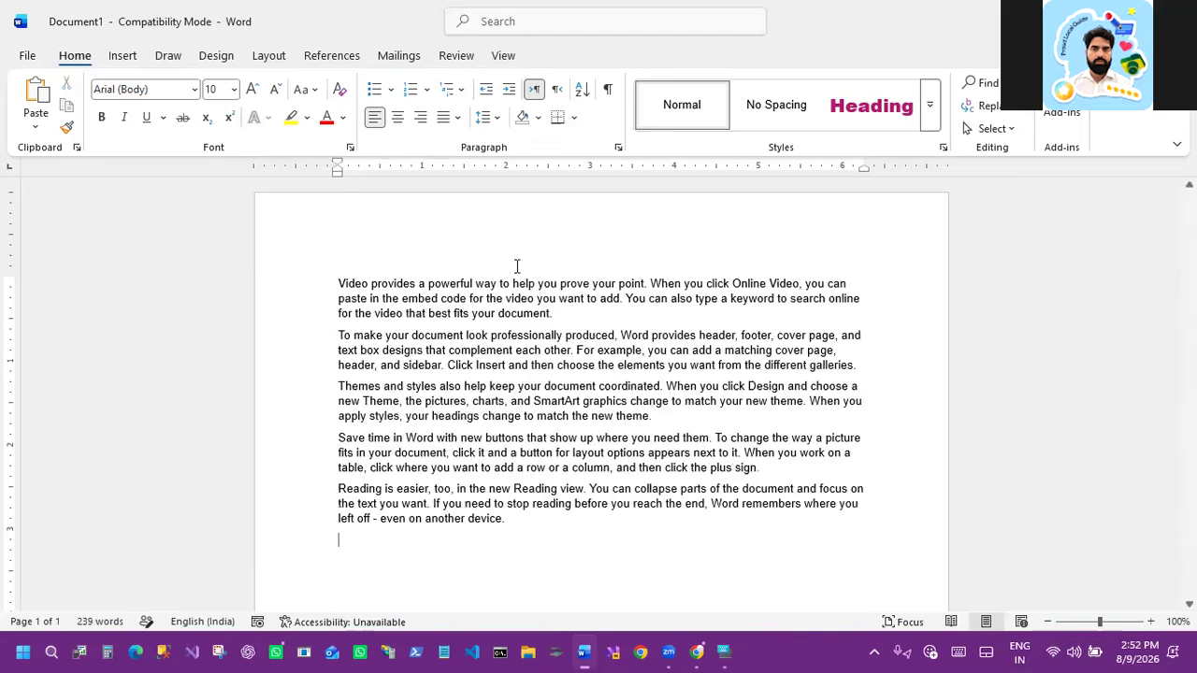
Step: Select all the sample text and apply an outside border around it
click(469, 346)
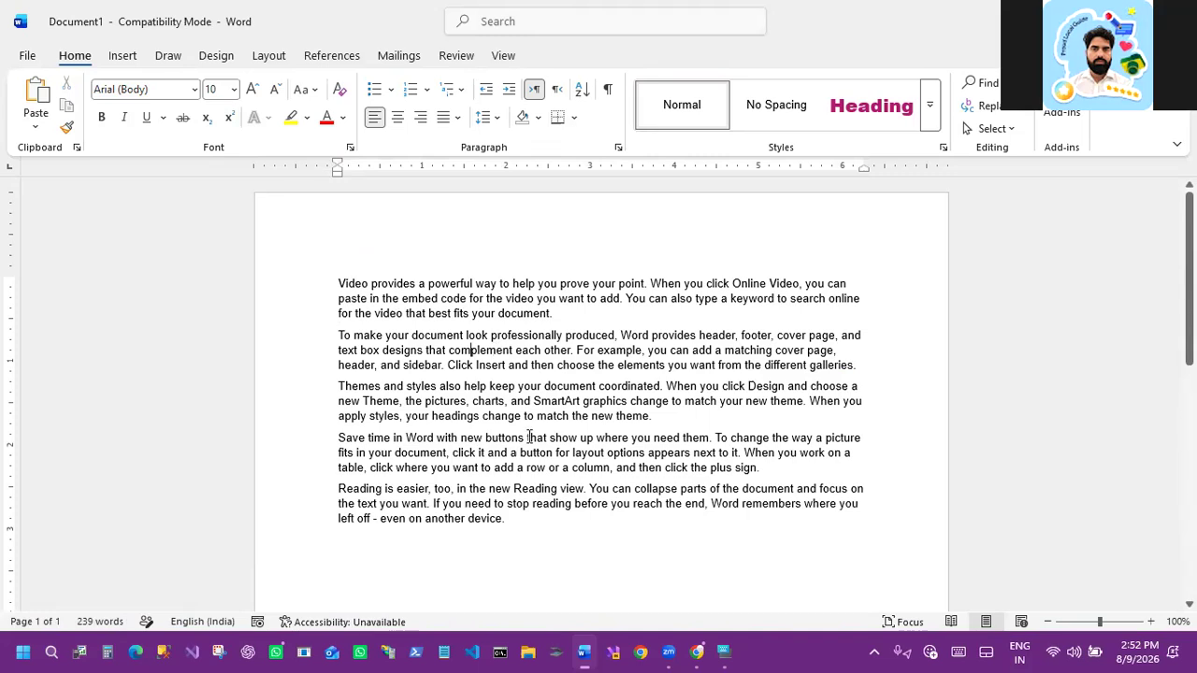
click(506, 520)
shift+click(339, 283)
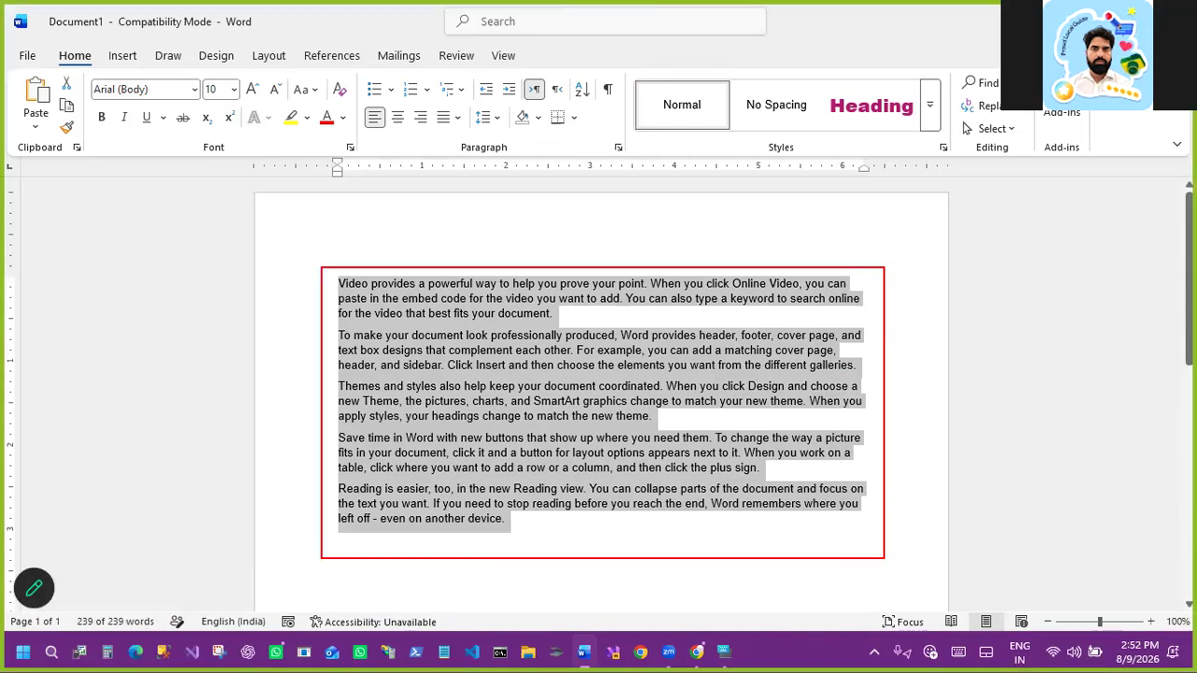
drag(884, 559, 888, 542)
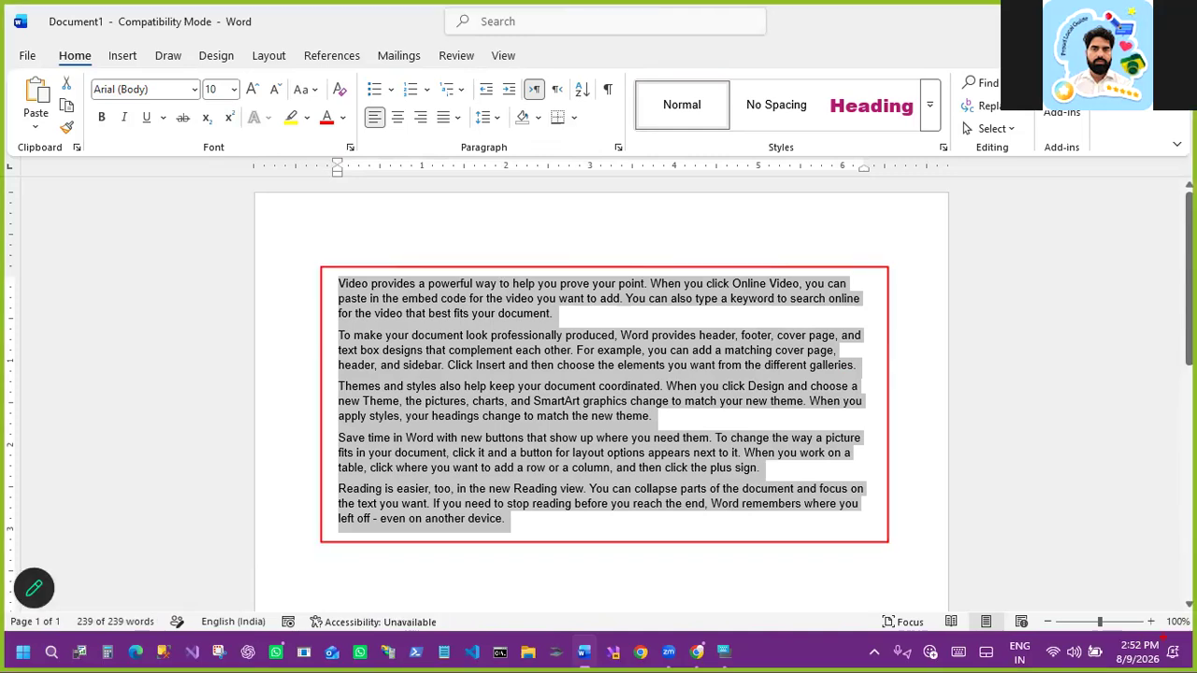
key(Escape)
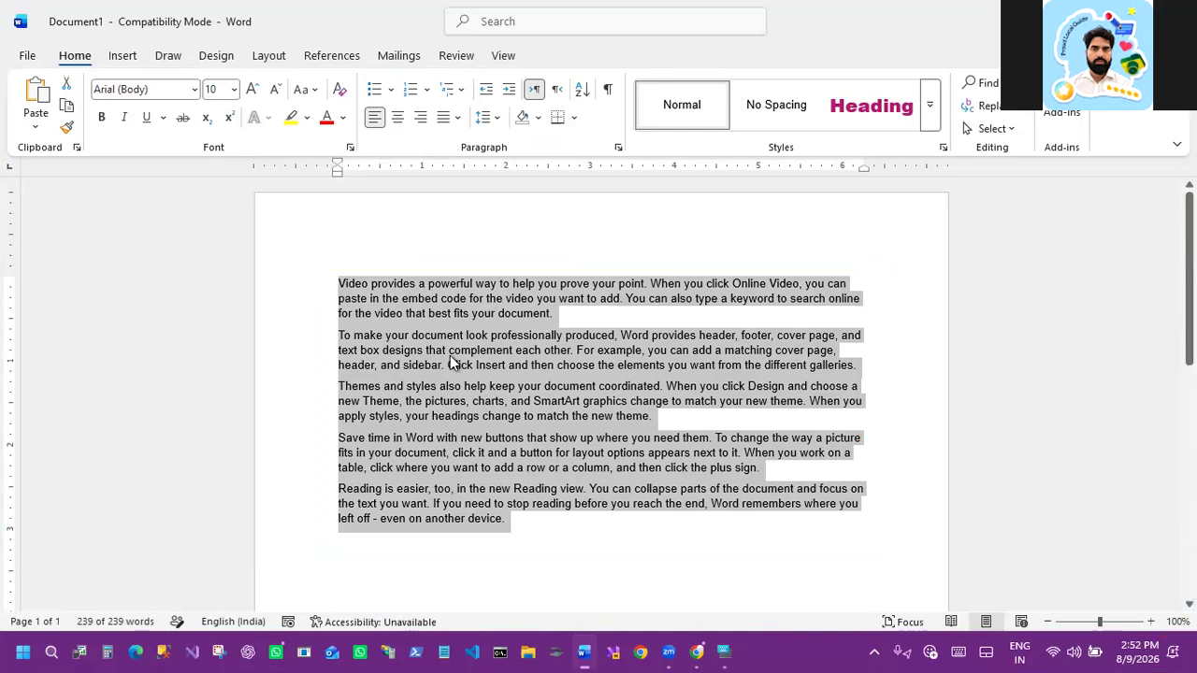
click(574, 118)
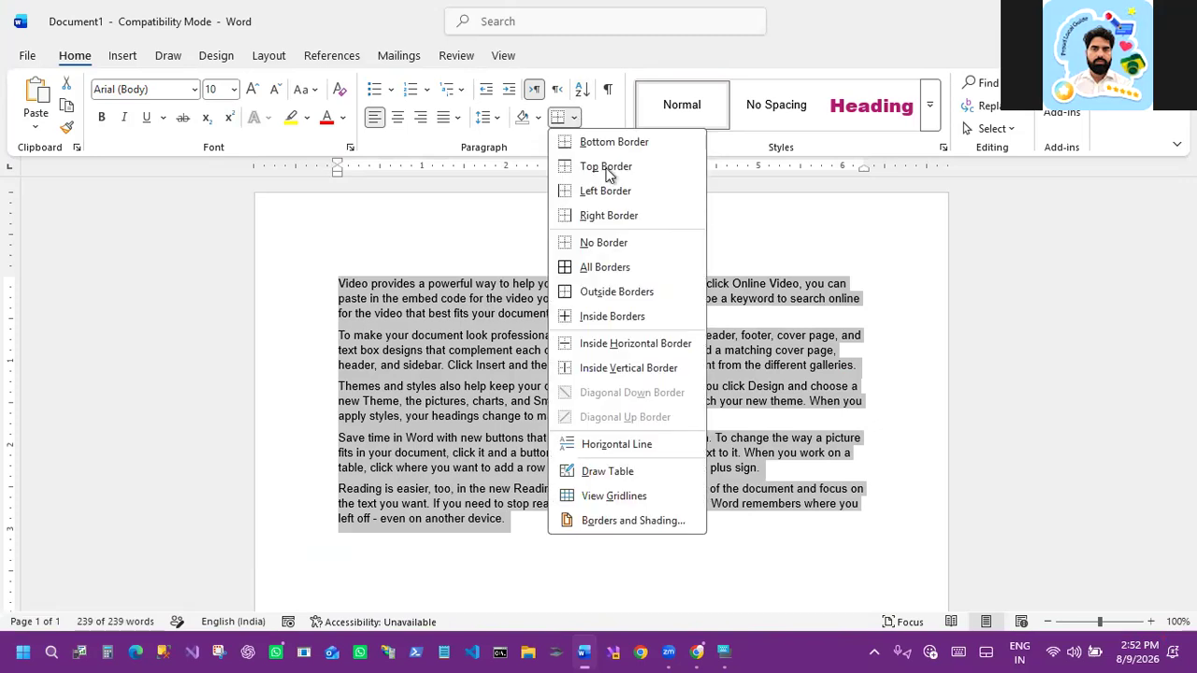
click(616, 297)
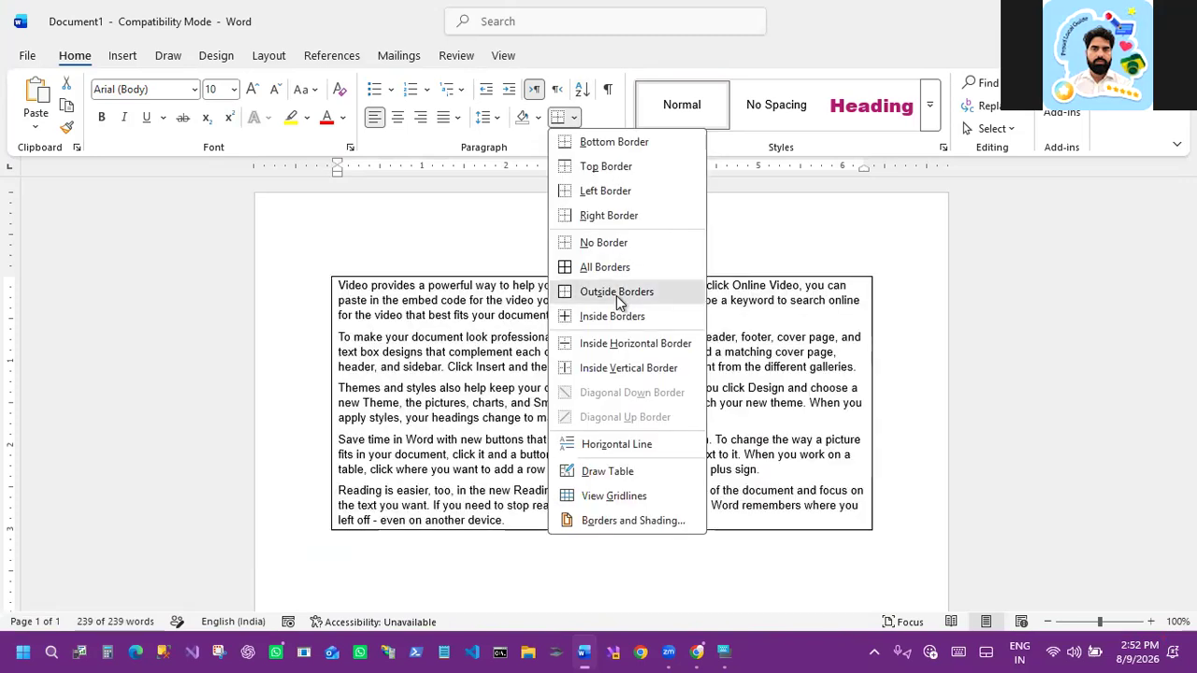
Step: Select all the bordered paragraphs and justify them
key(ctrl+a)
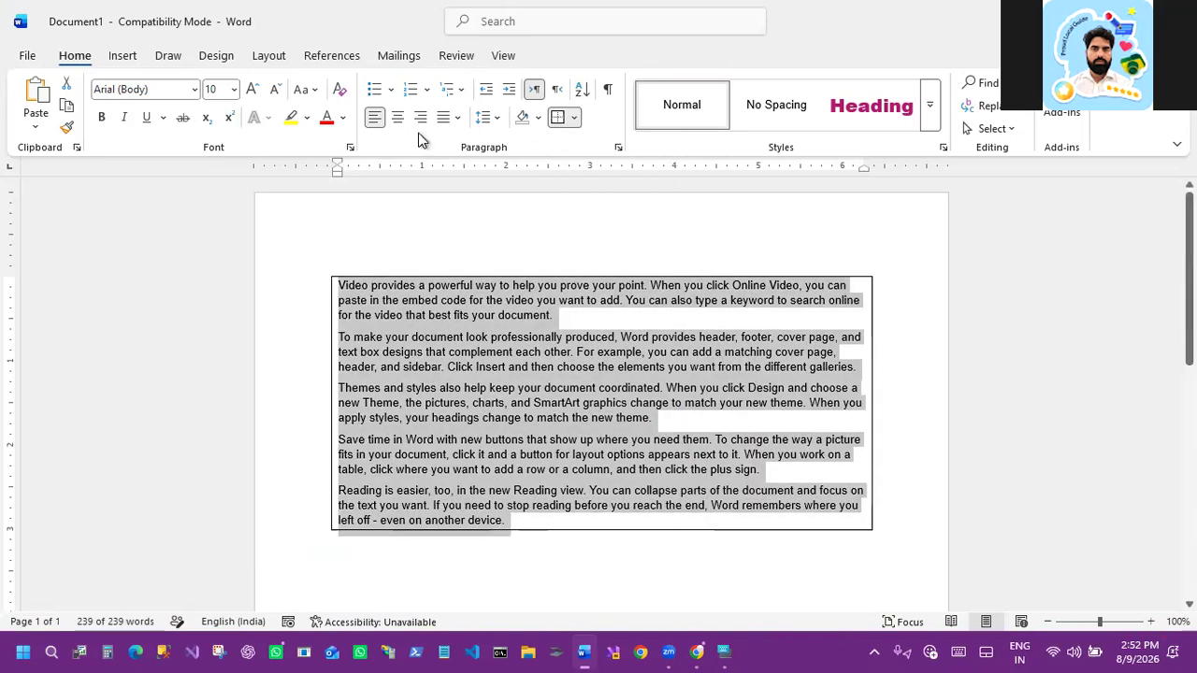
click(456, 117)
click(469, 137)
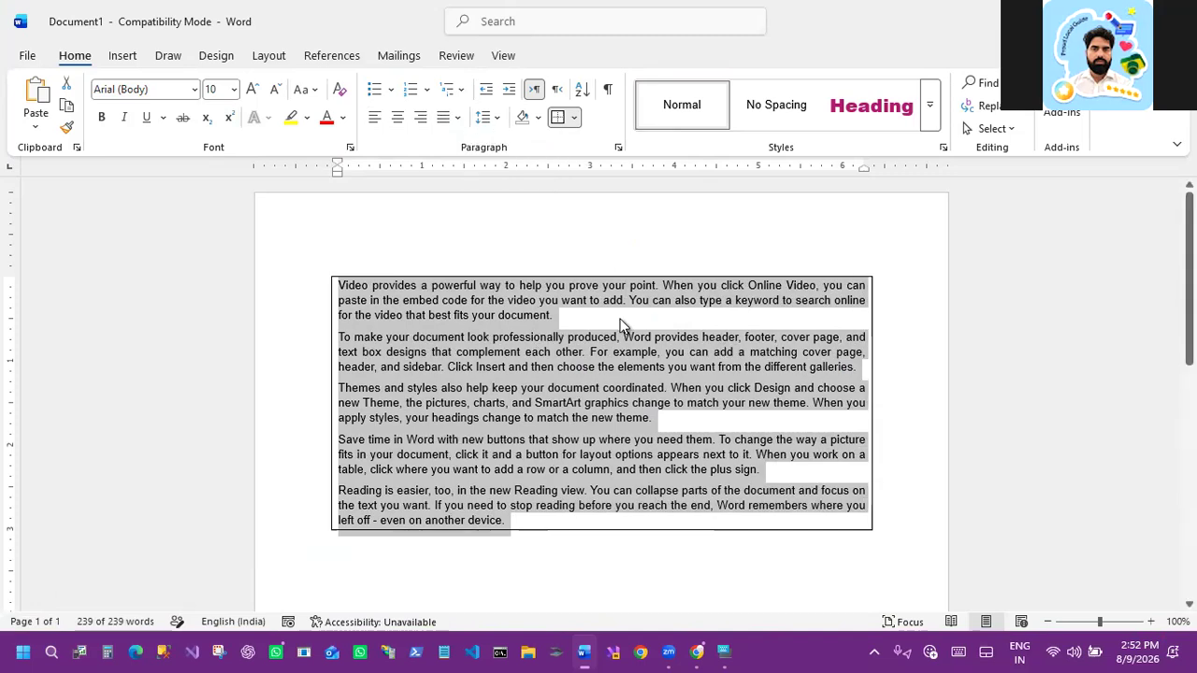
click(733, 329)
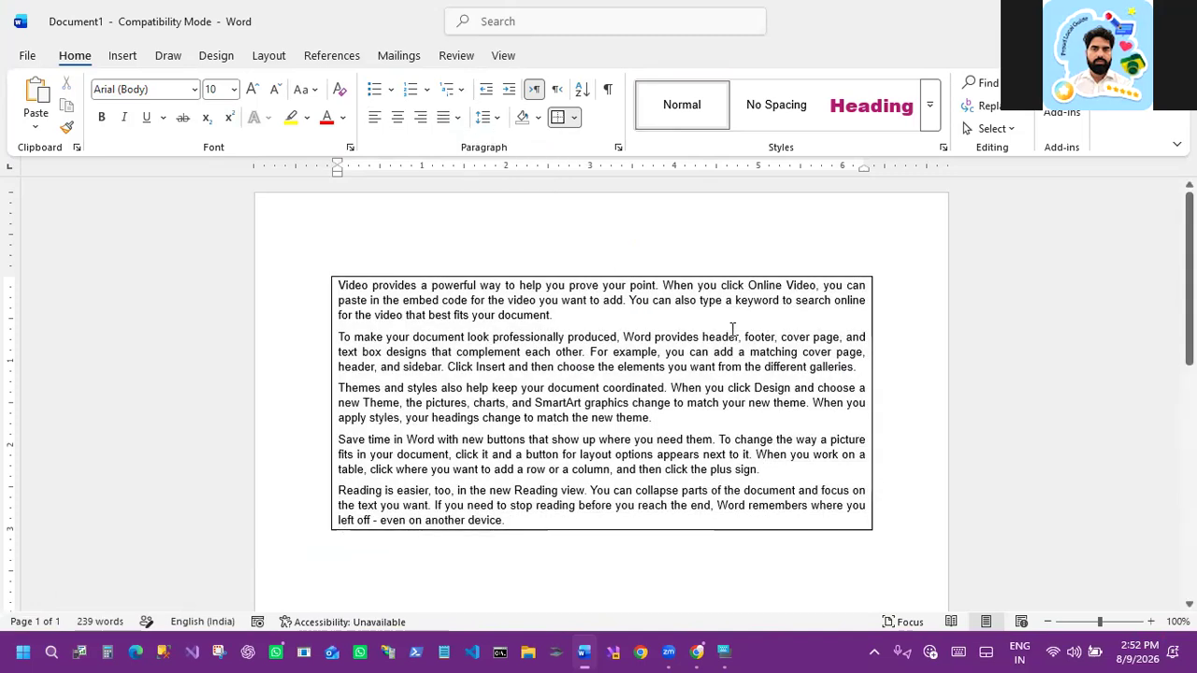
Step: Select all the text and remove its borders
click(595, 325)
key(ctrl+a)
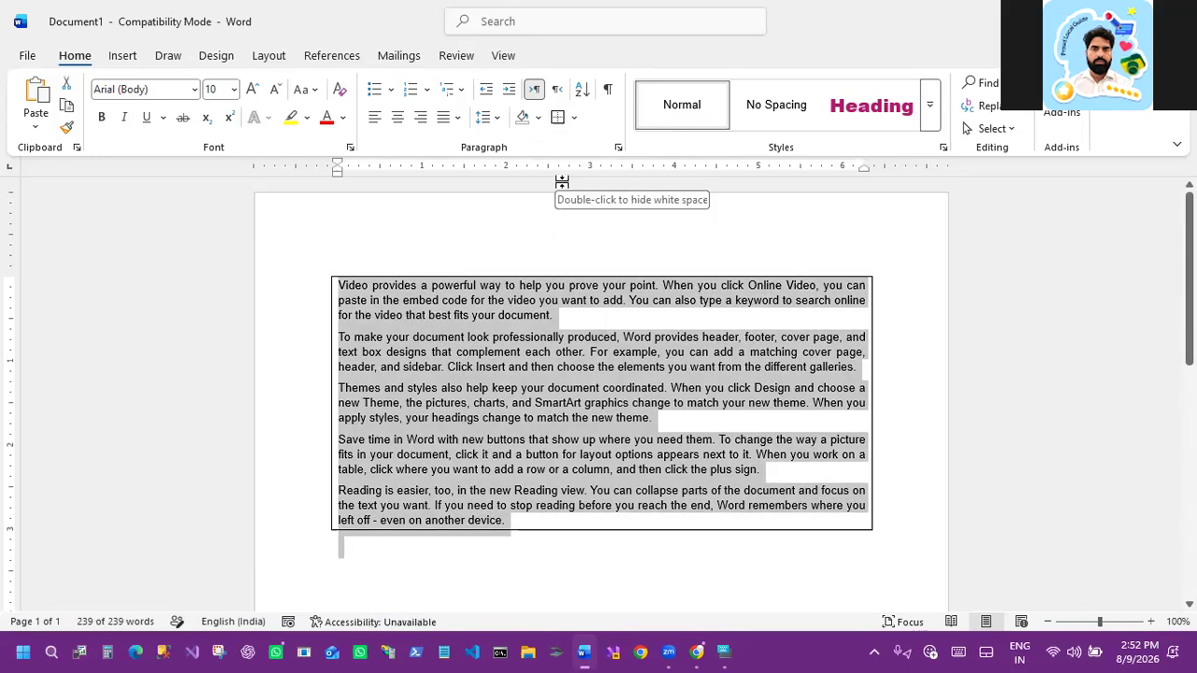
click(575, 120)
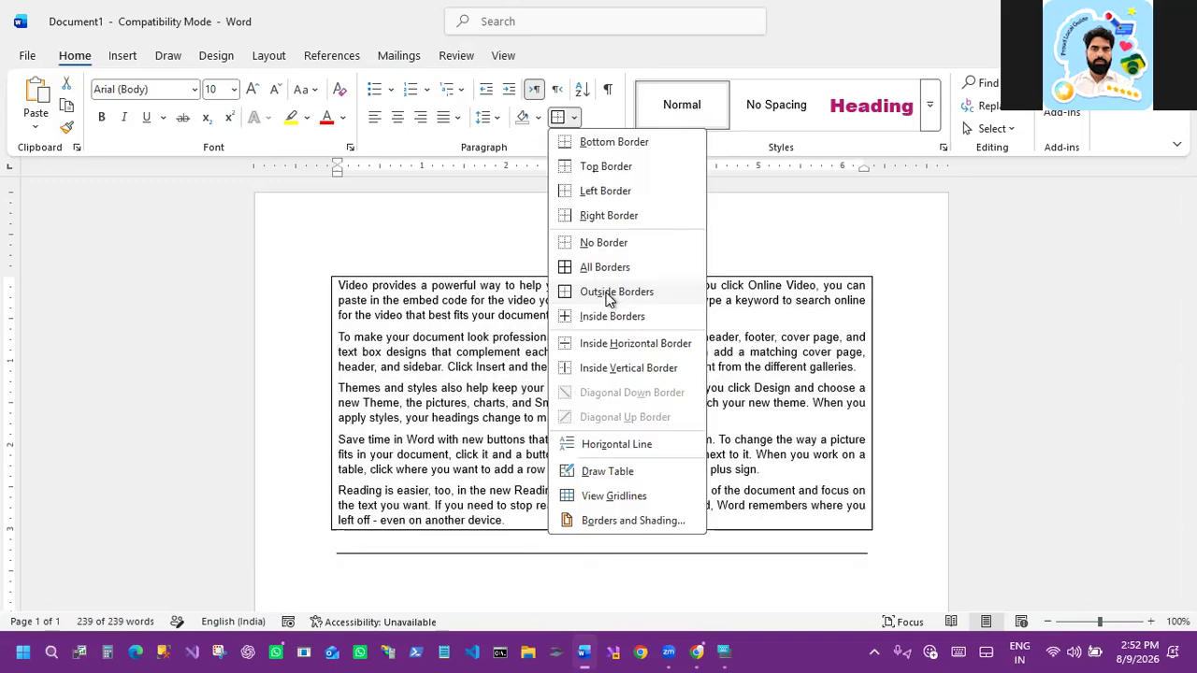
click(579, 243)
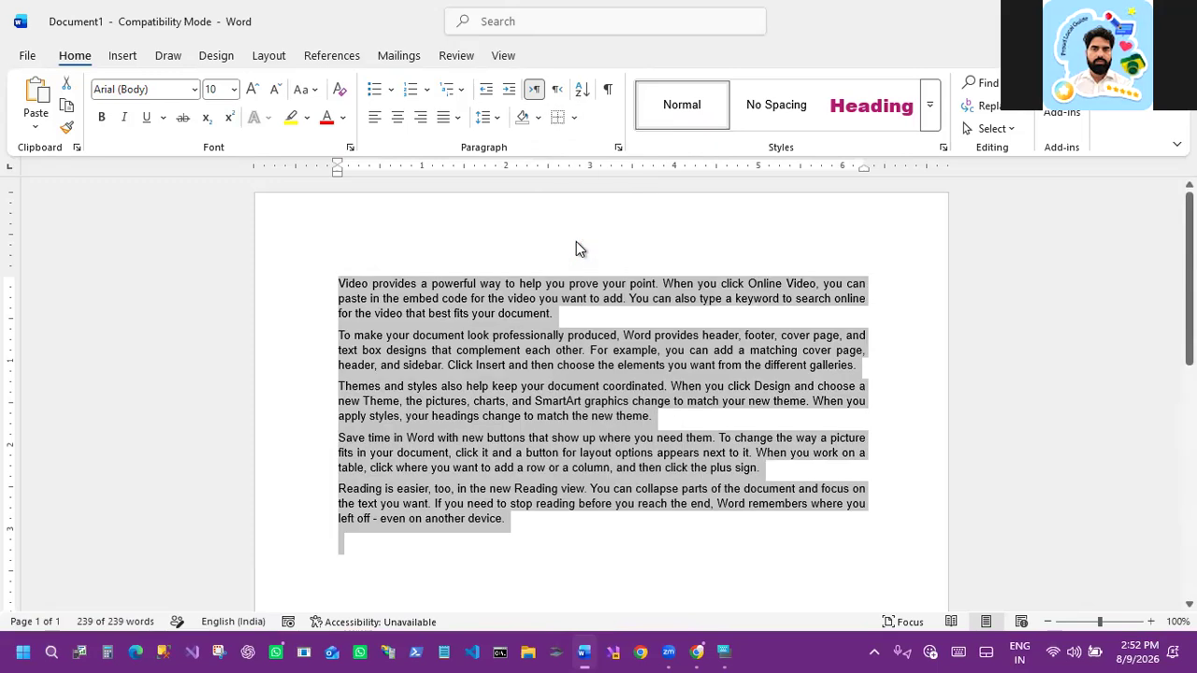
Step: Apply all borders to the selected paragraphs and delete the trailing empty paragraph
click(573, 119)
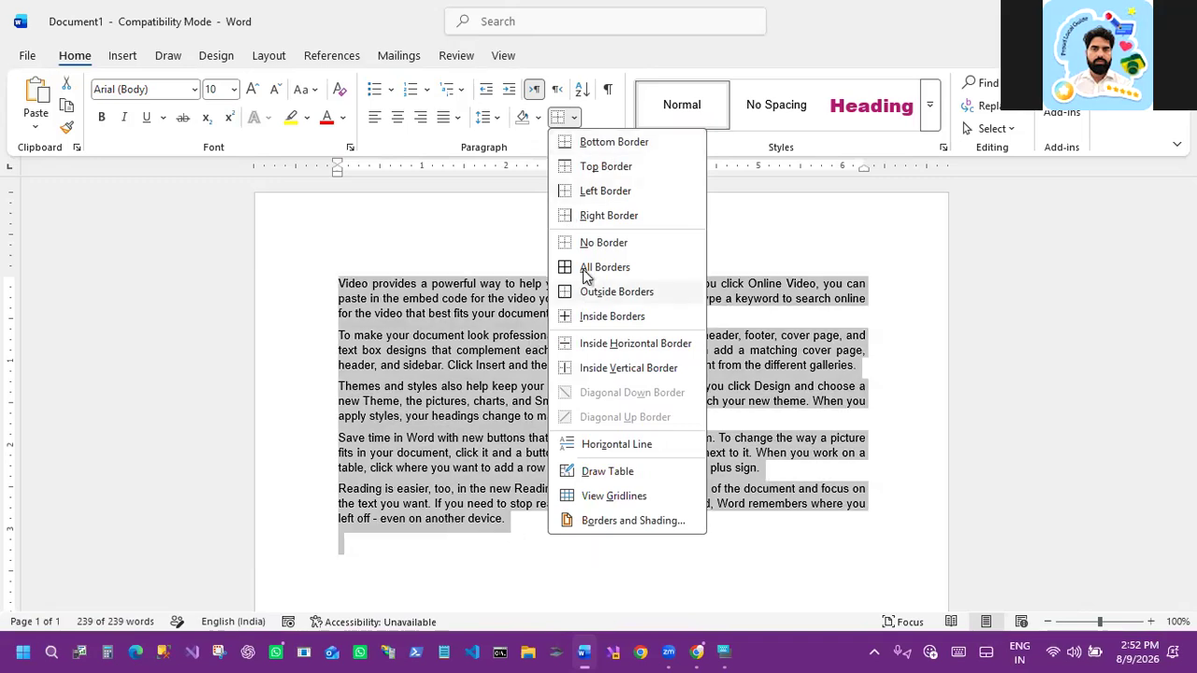
click(586, 269)
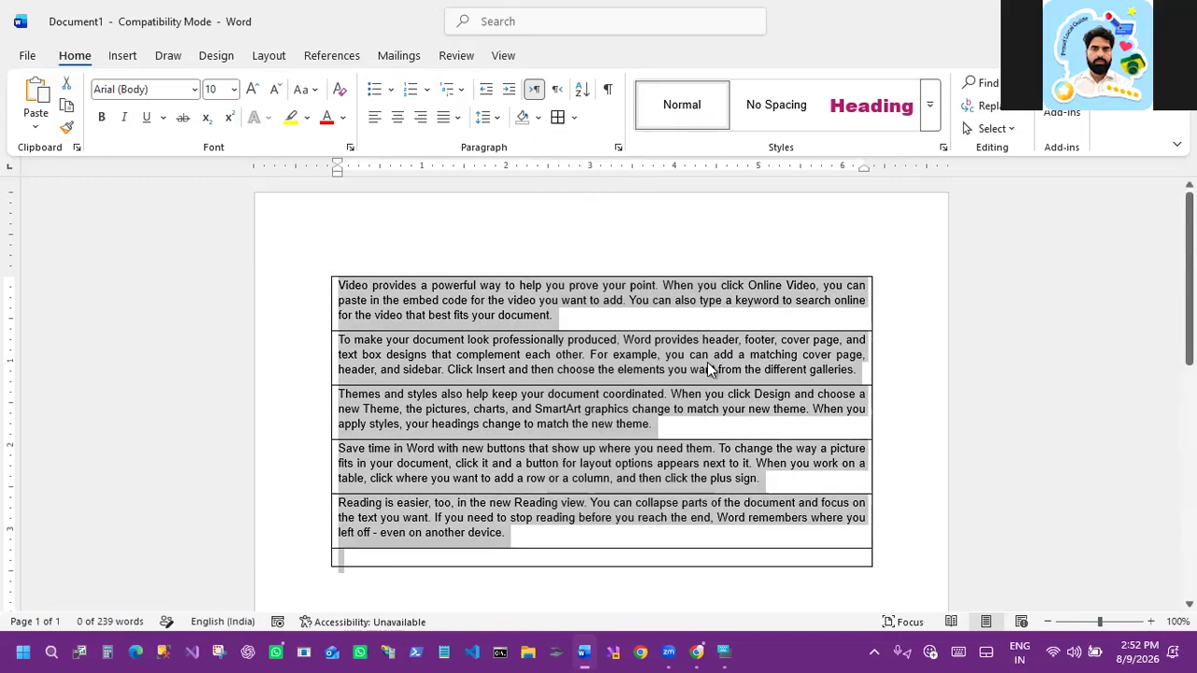
click(708, 364)
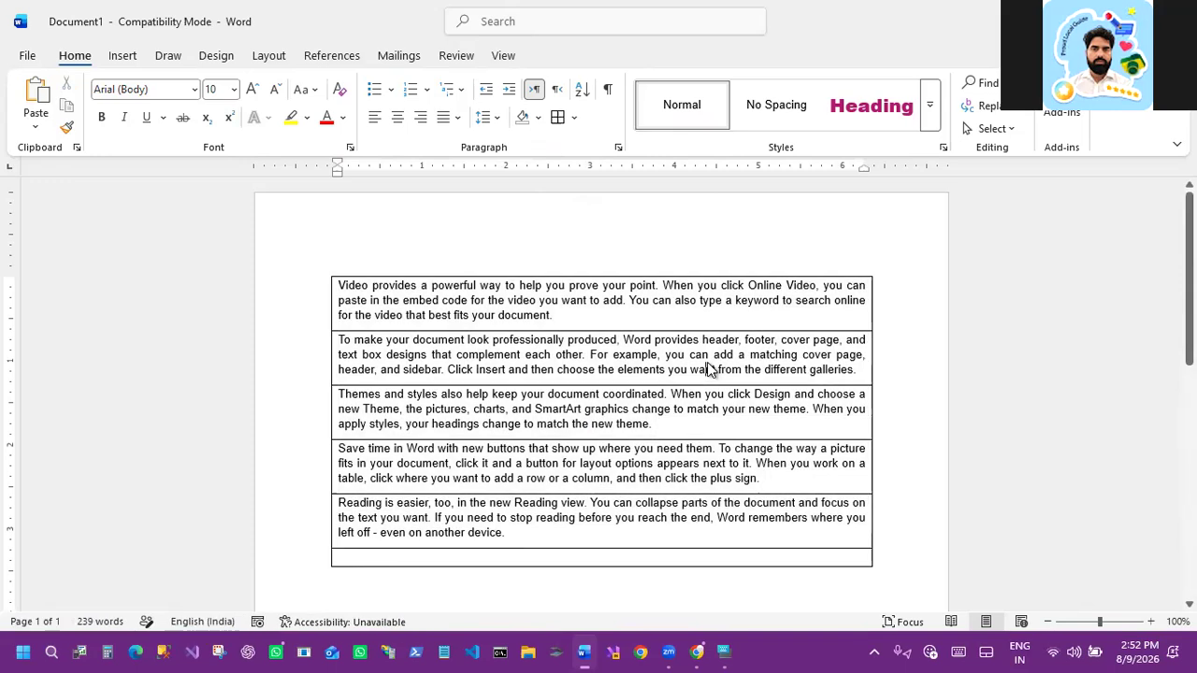
click(353, 556)
key(BackSpace)
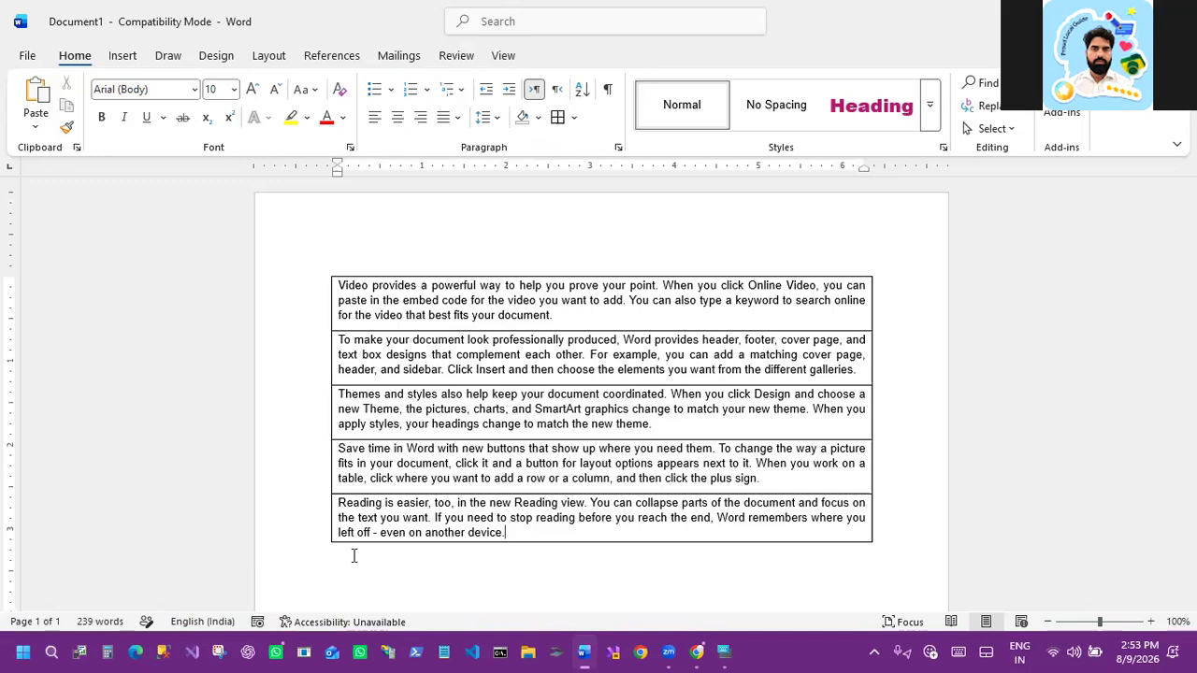
Step: Remove the right border from the paragraphs
click(574, 117)
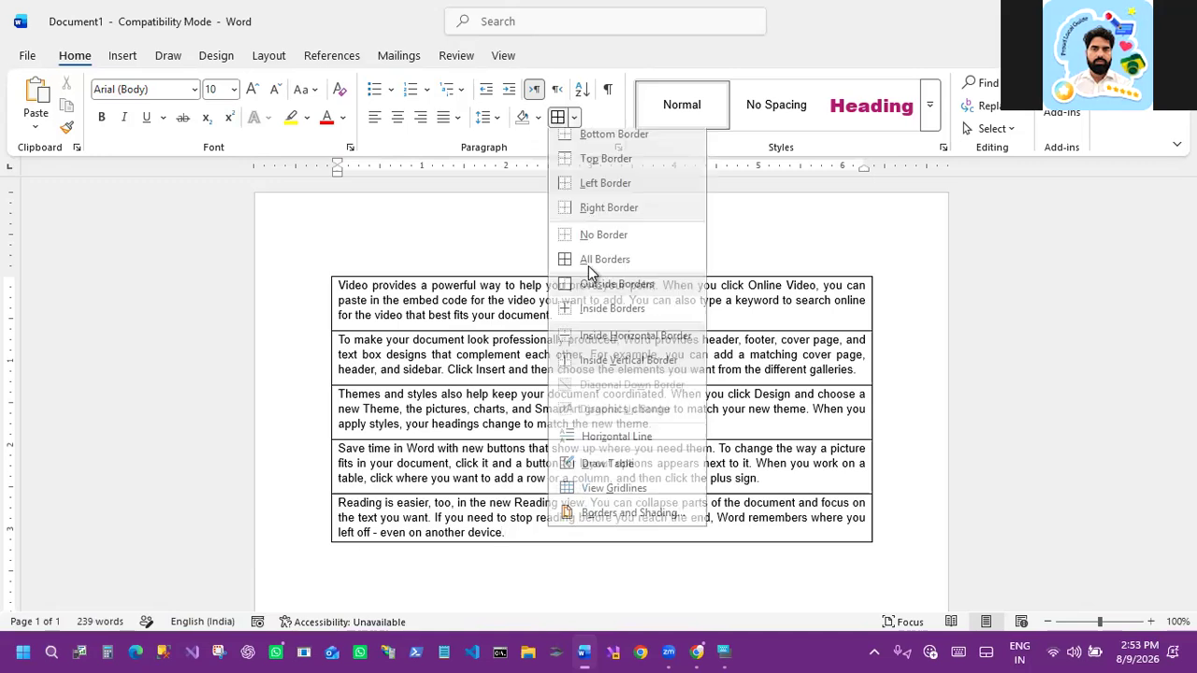
click(599, 216)
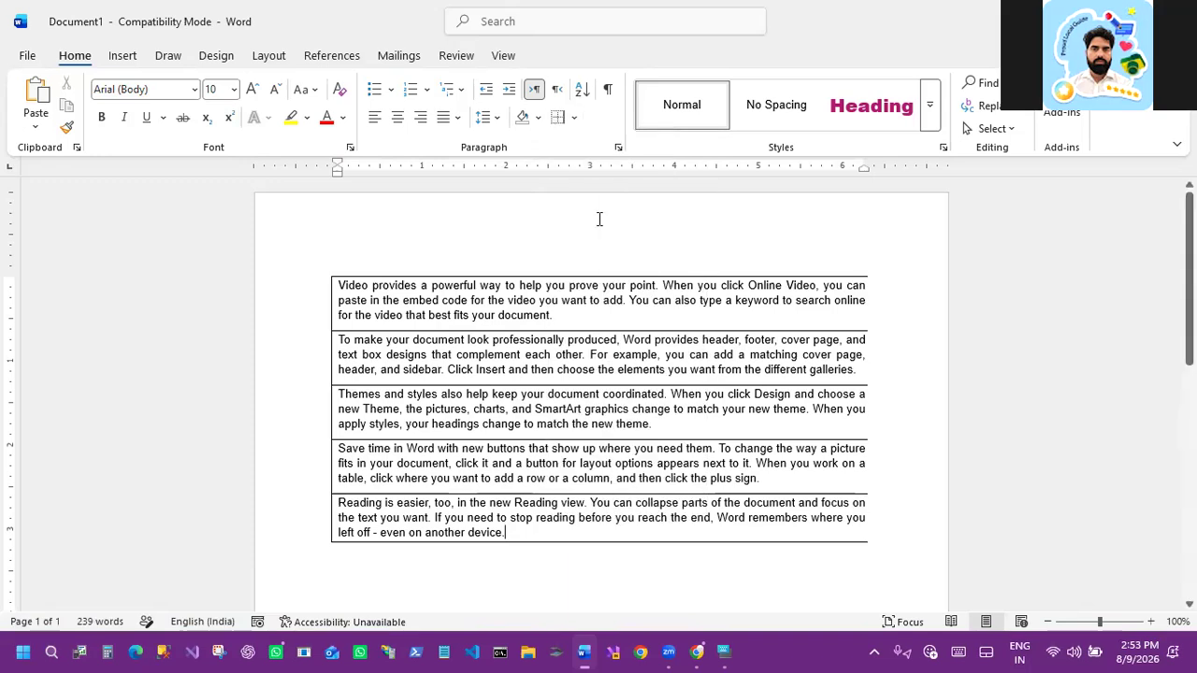
Step: Remove all borders from the paragraphs
click(574, 117)
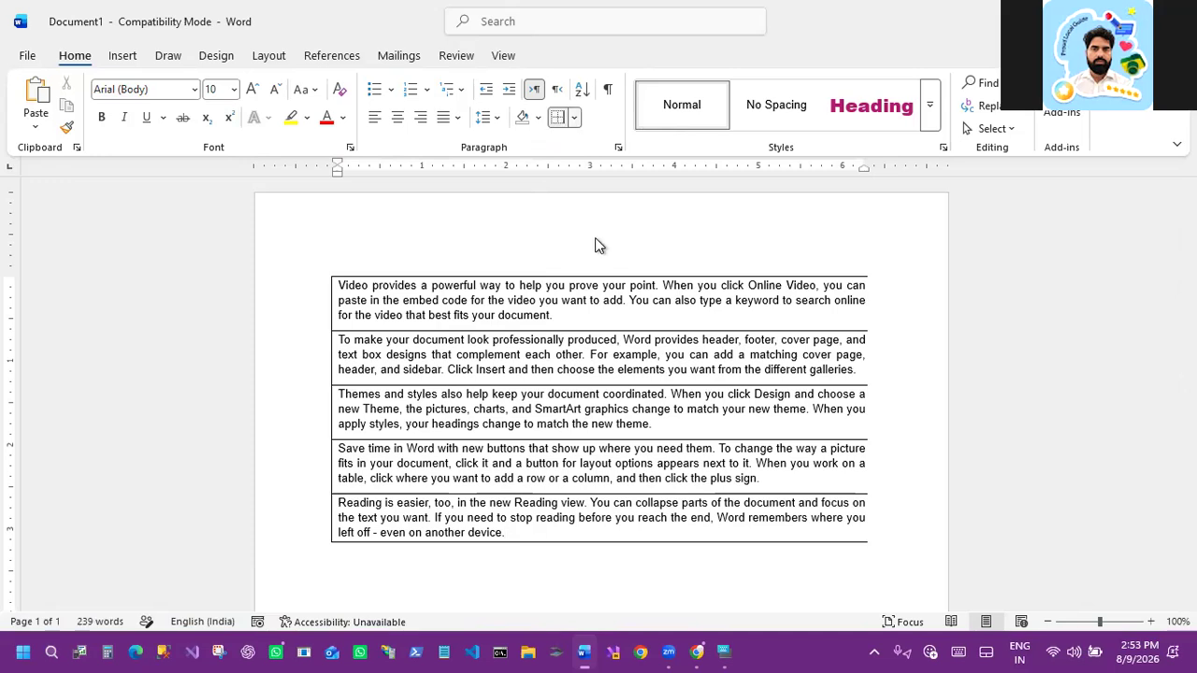
click(599, 245)
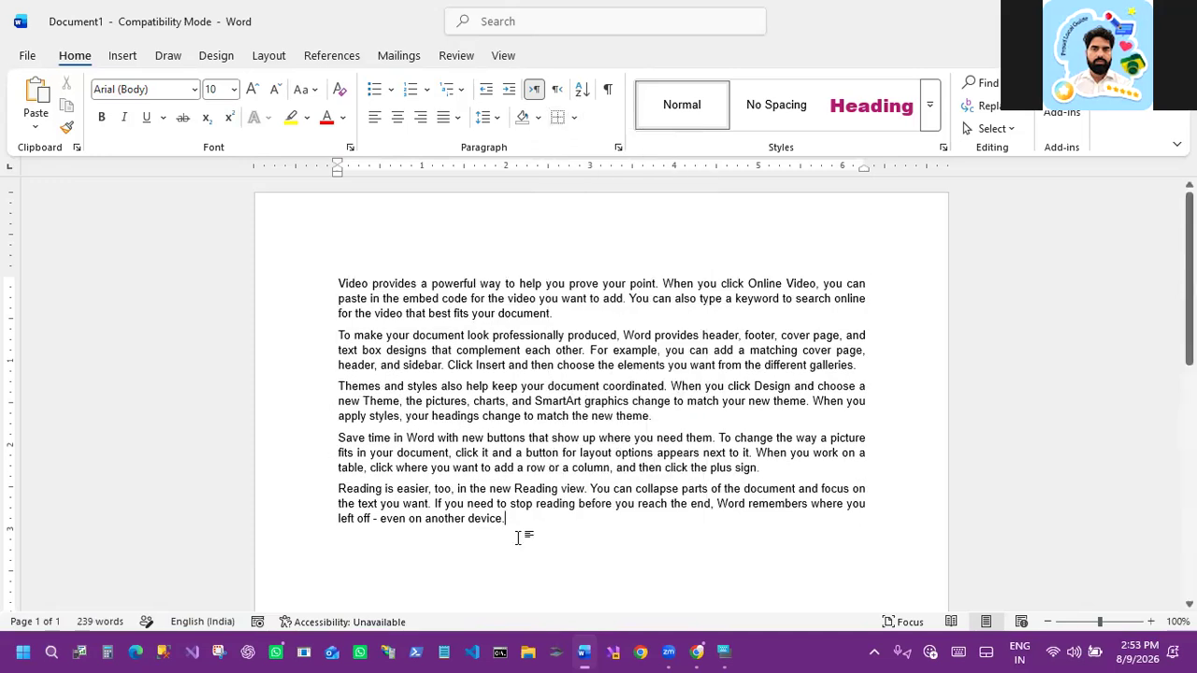
click(574, 118)
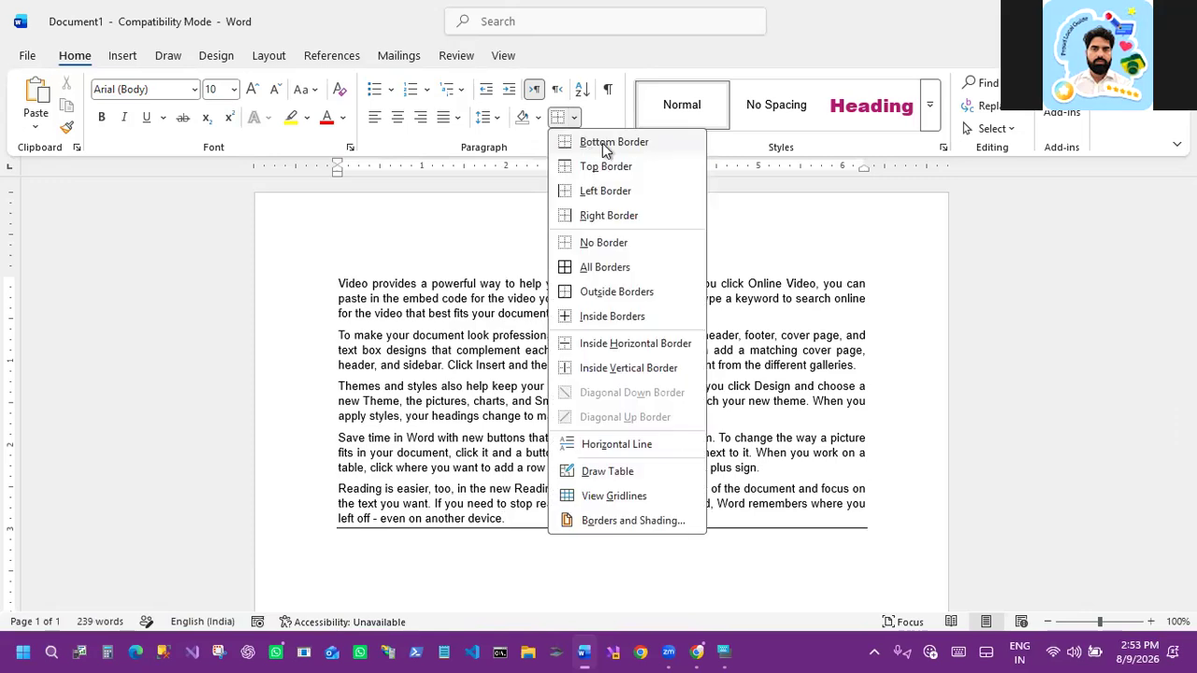
click(765, 376)
Step: Select all the text and delete it
key(ctrl+a)
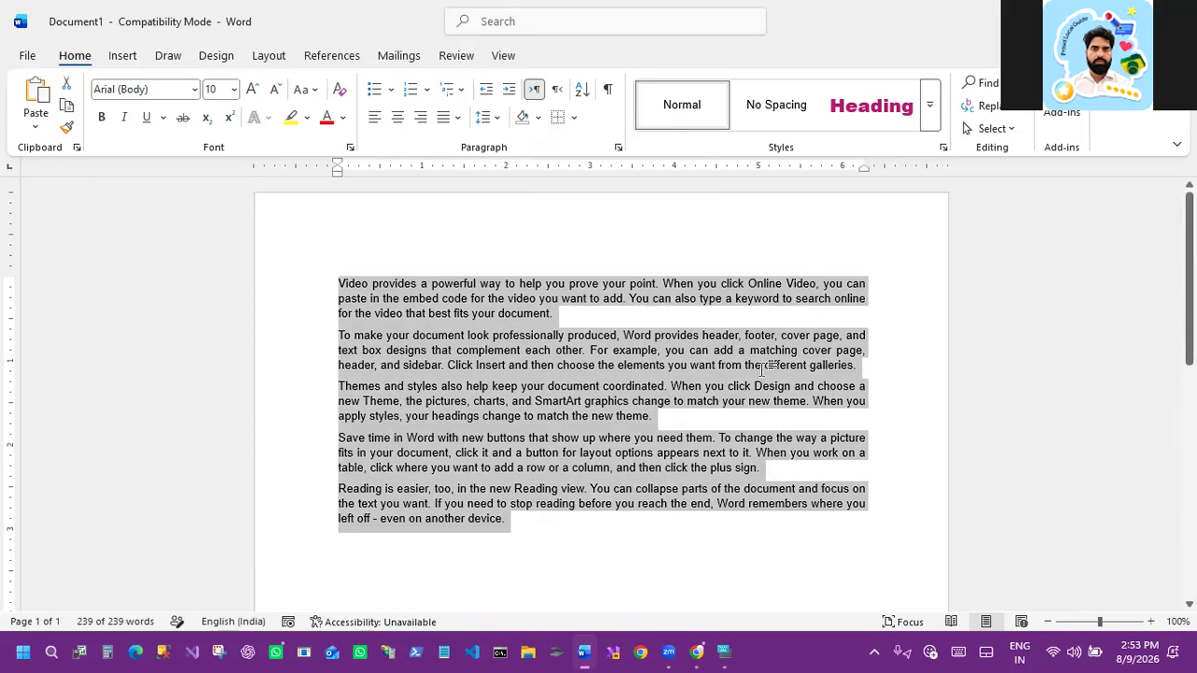
key(Delete)
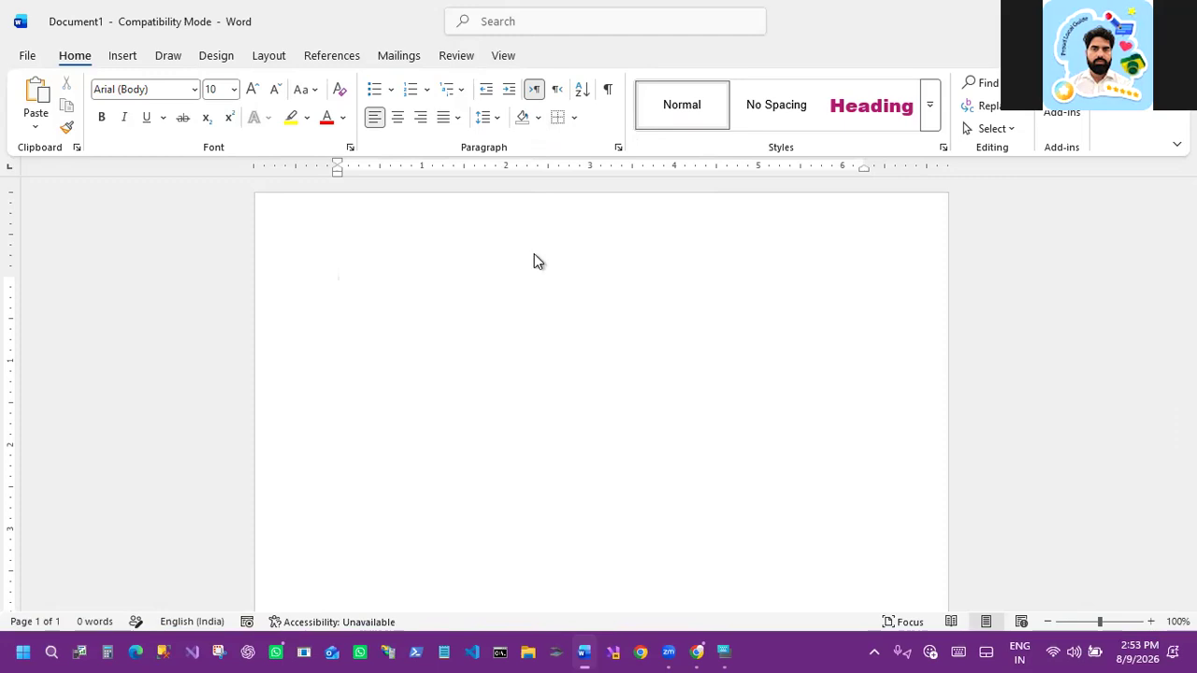
Step: Open the new-document templates page and browse through the available templates
click(30, 58)
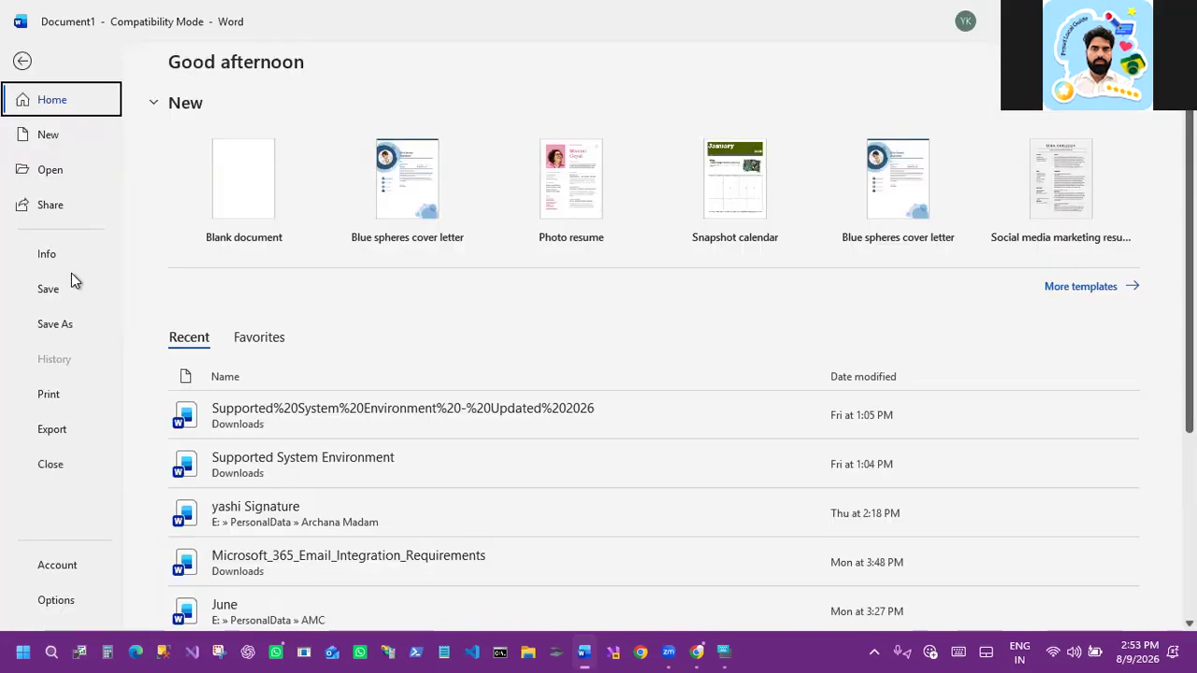
click(1063, 286)
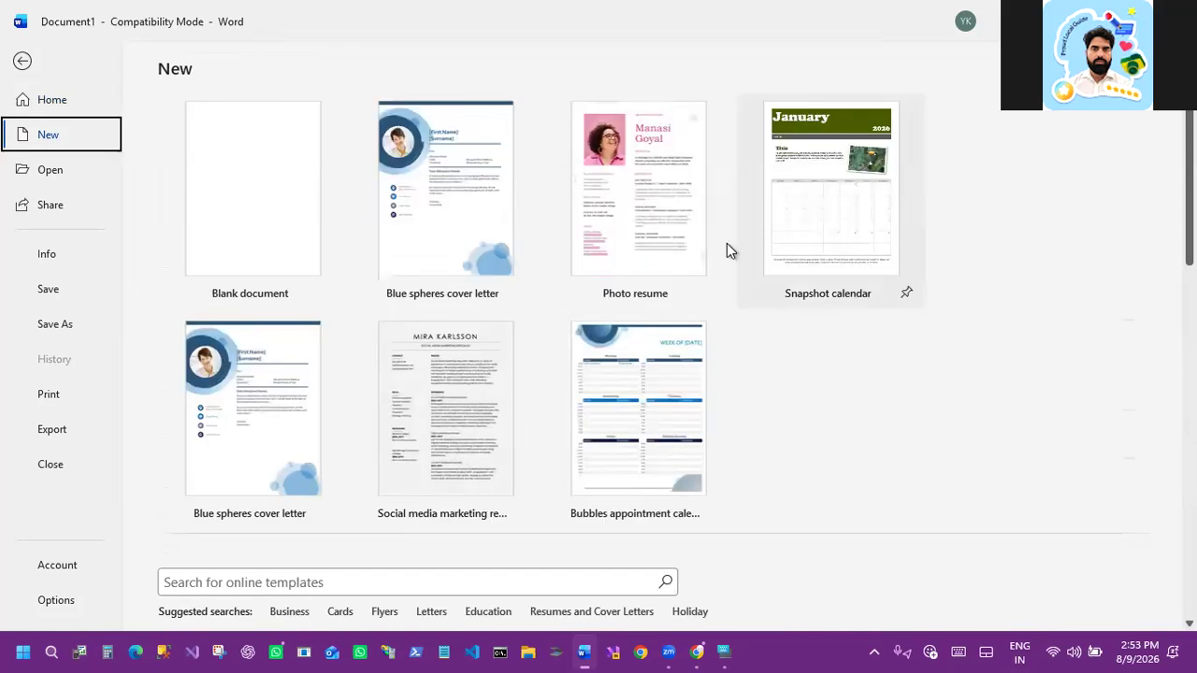
scroll(692, 238, down, 1)
scroll(688, 234, down, 3)
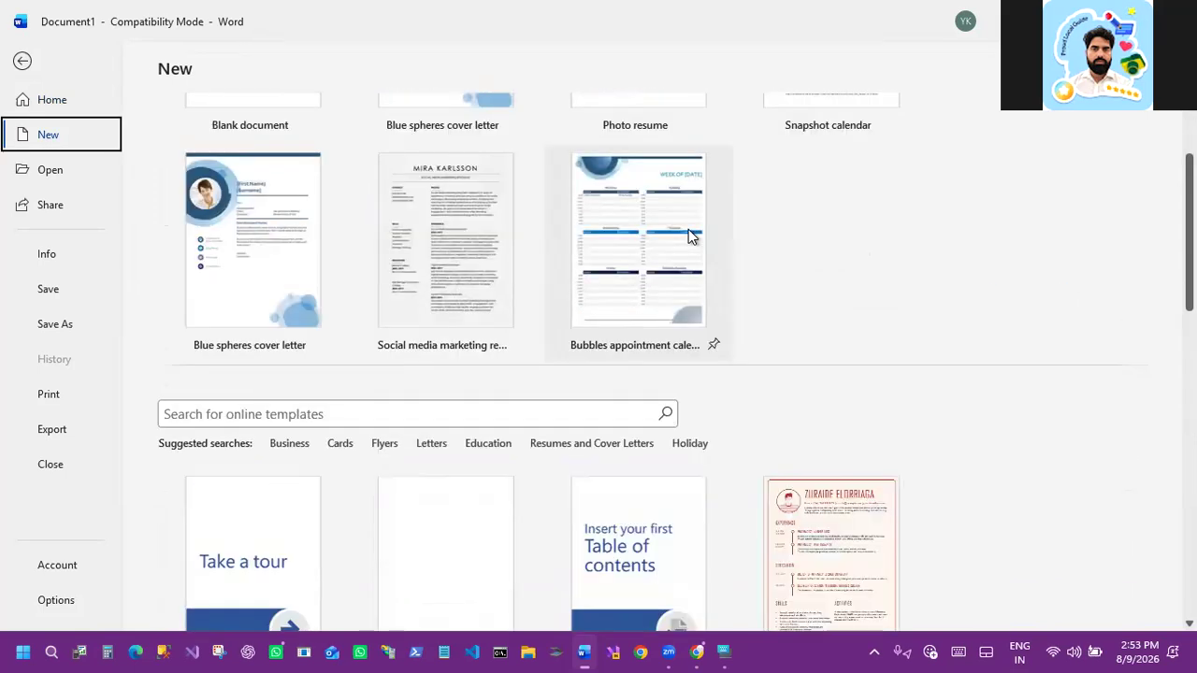
scroll(645, 266, down, 3)
scroll(531, 280, down, 5)
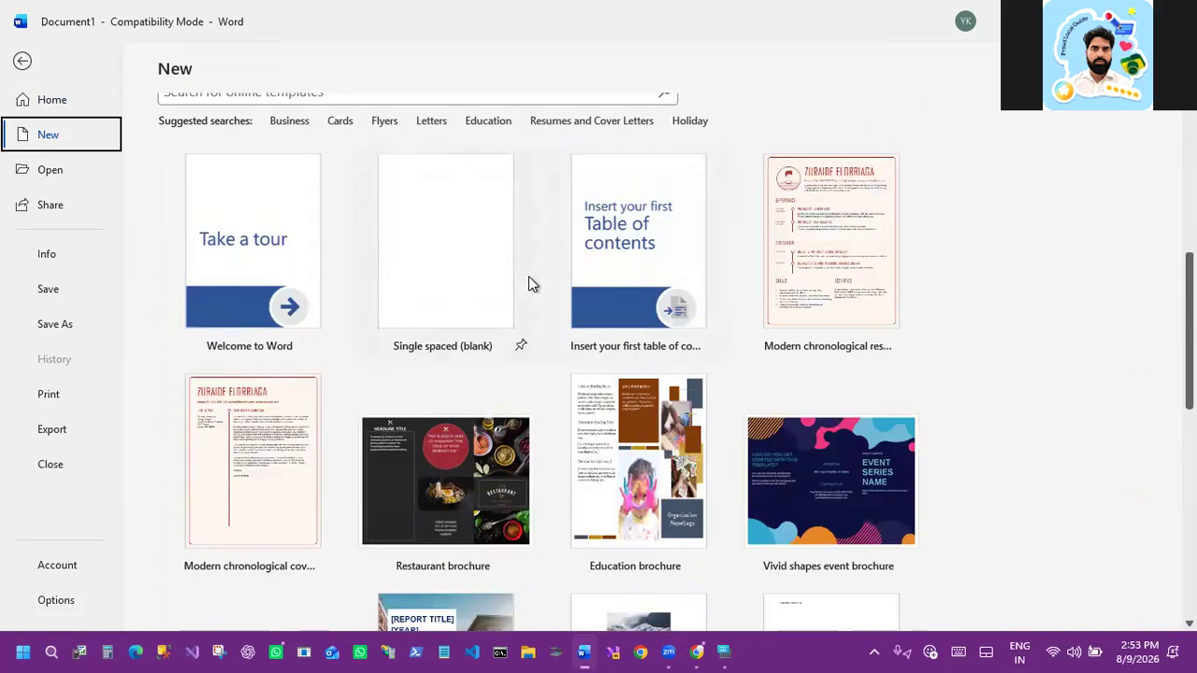
scroll(402, 282, down, 5)
scroll(369, 289, down, 5)
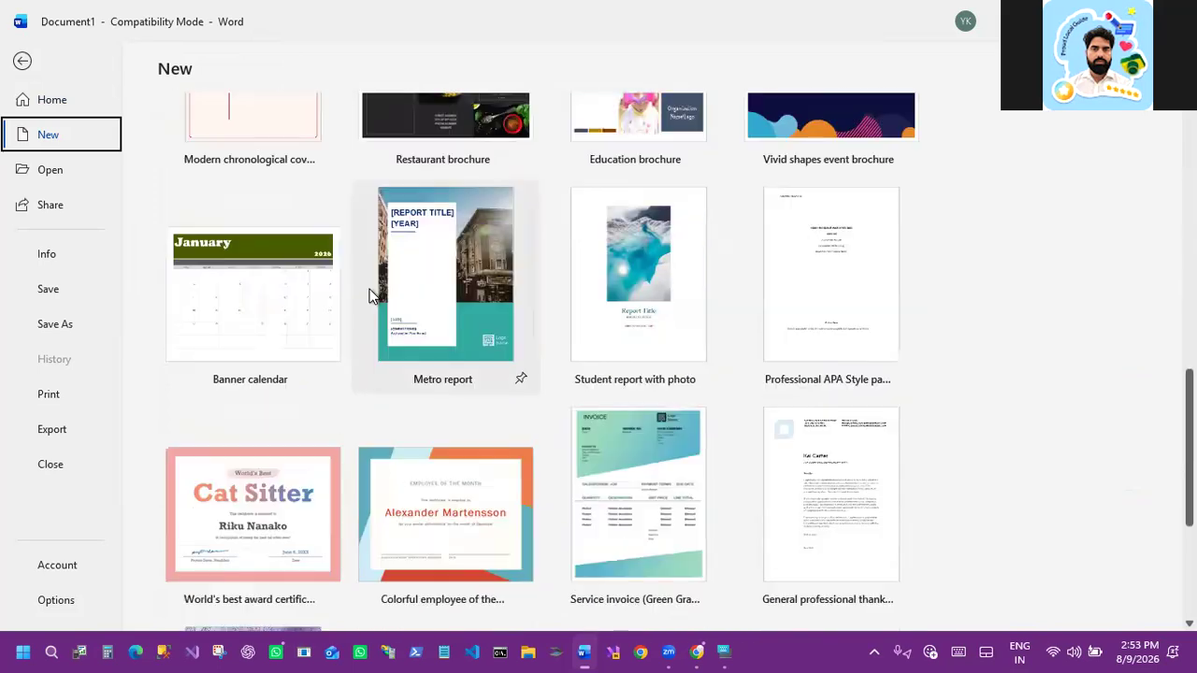
scroll(370, 287, down, 4)
scroll(372, 285, down, 2)
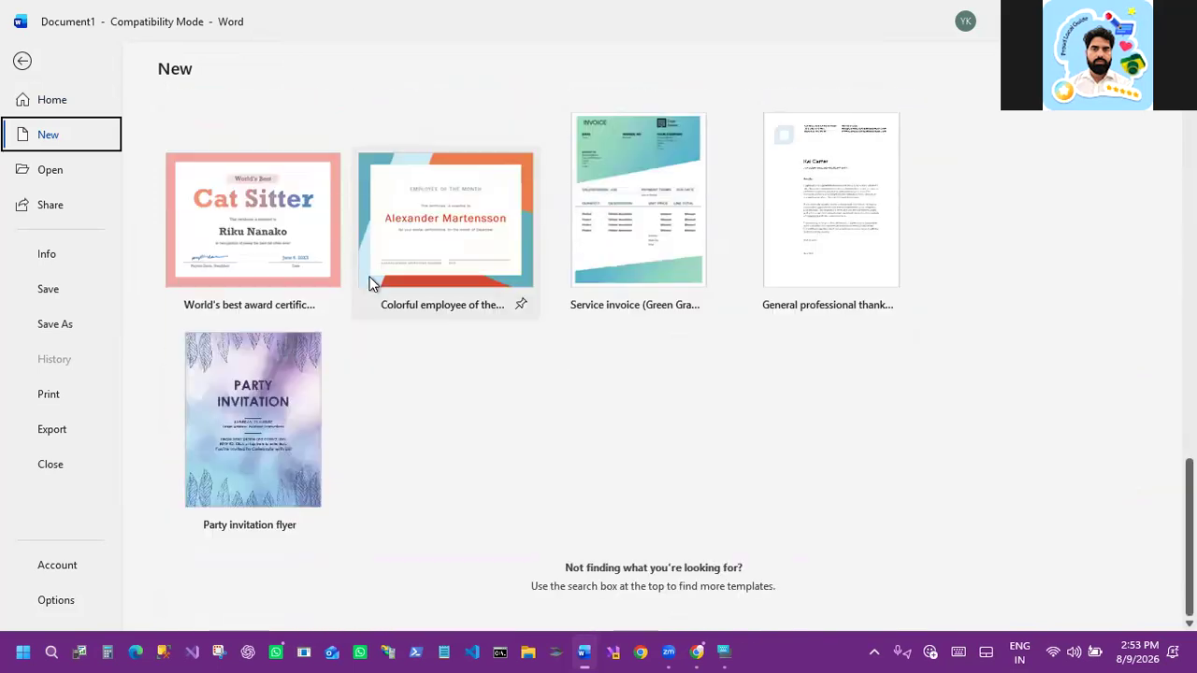
scroll(319, 245, up, 5)
scroll(318, 245, up, 10)
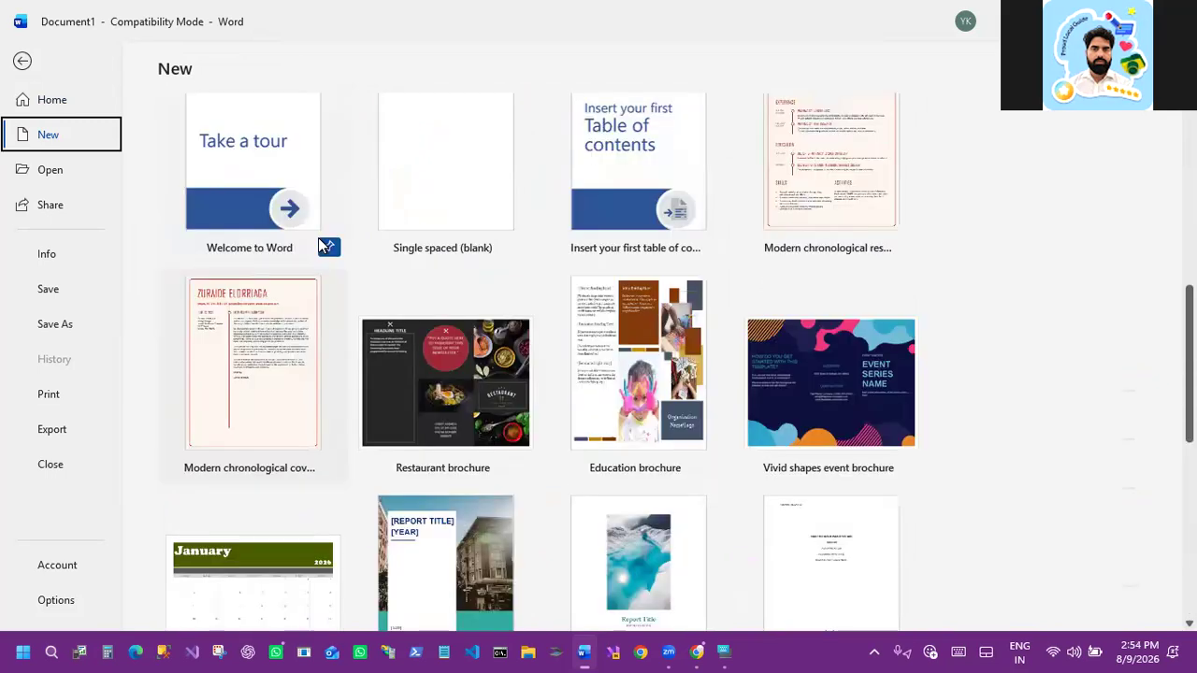
scroll(316, 245, up, 4)
scroll(316, 245, up, 5)
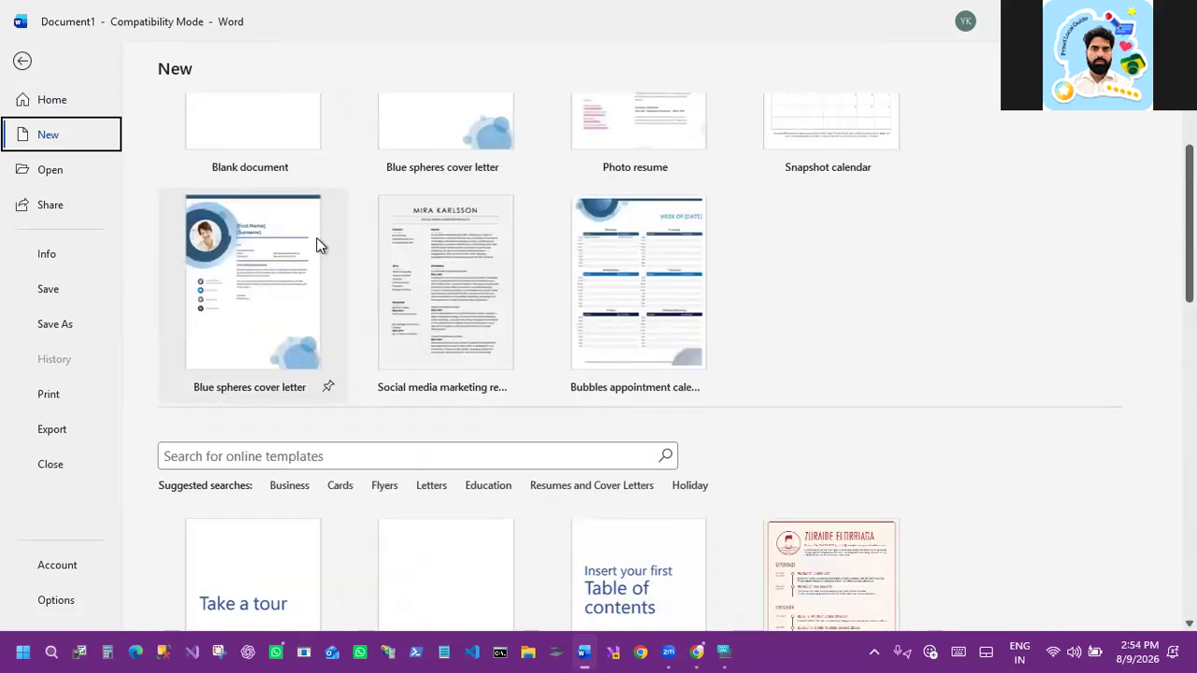
scroll(318, 245, up, 3)
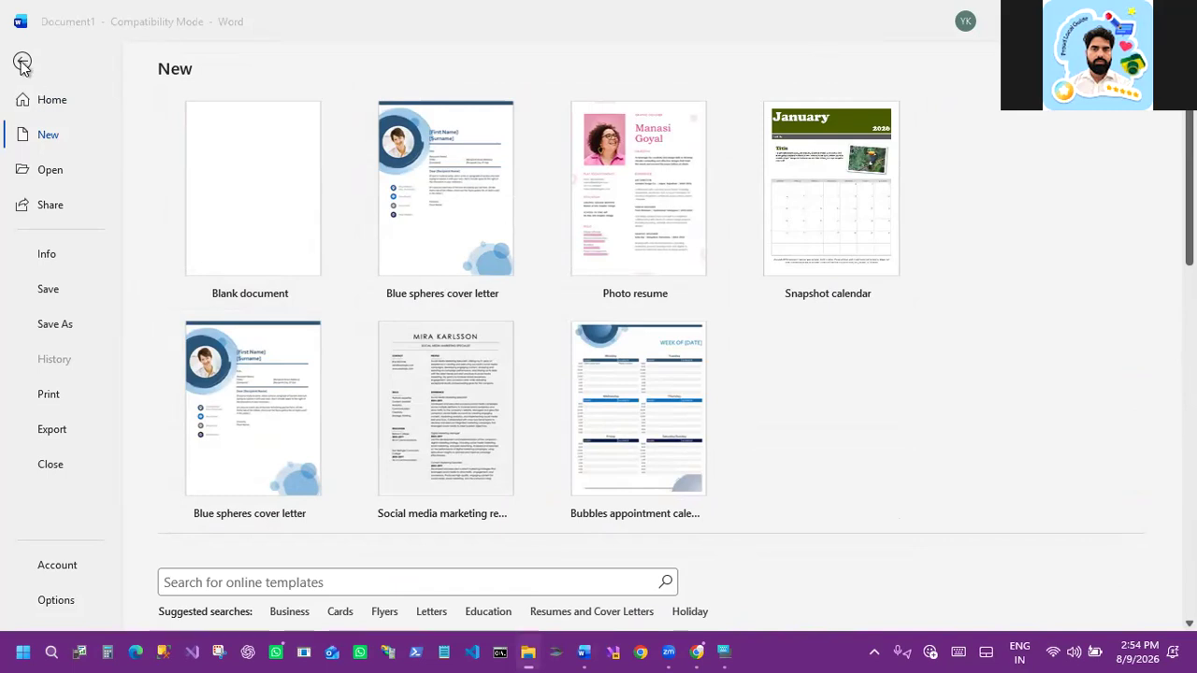
click(1038, 170)
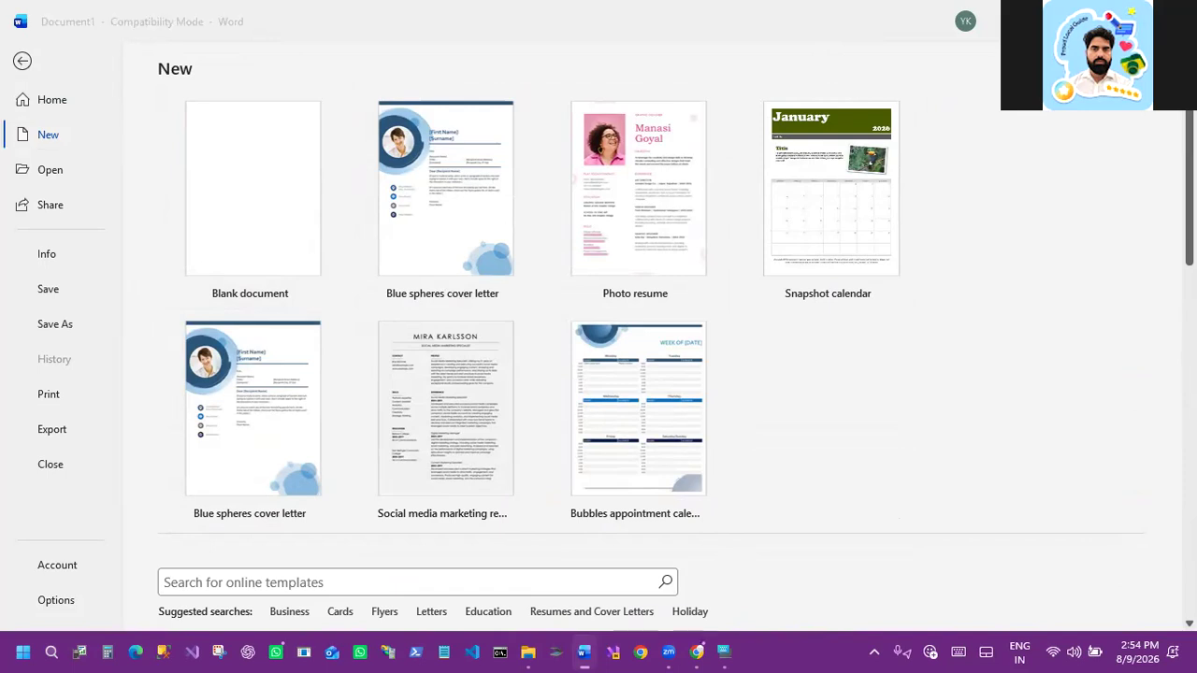
key(alt+Tab)
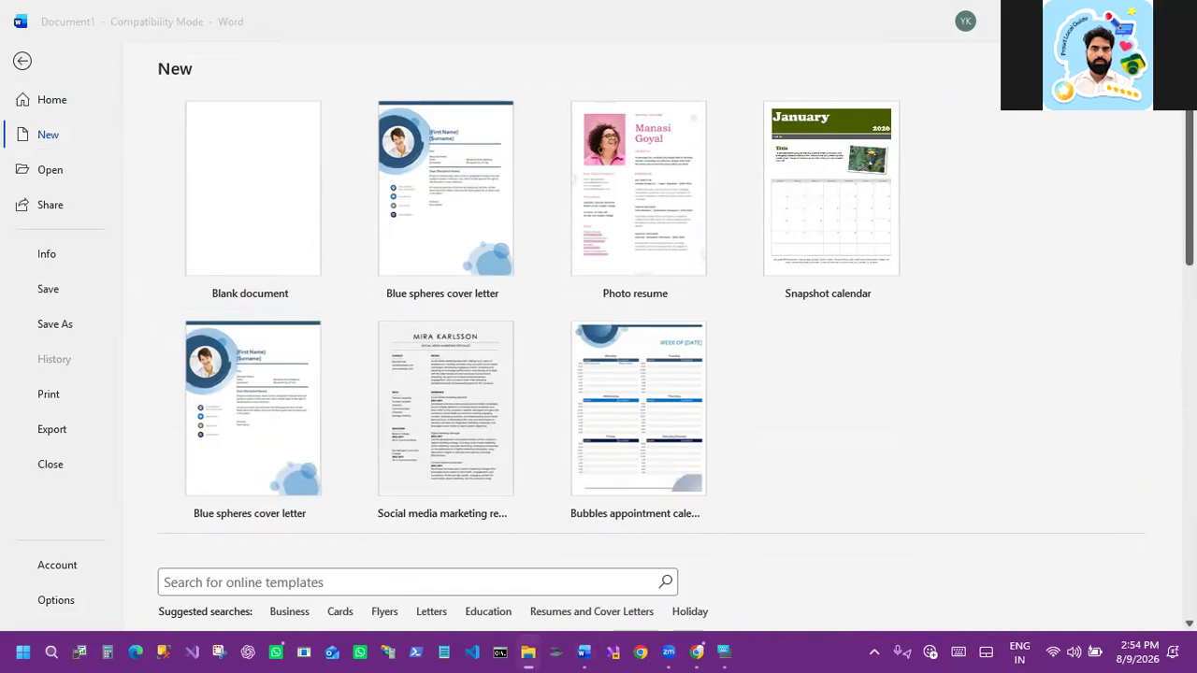
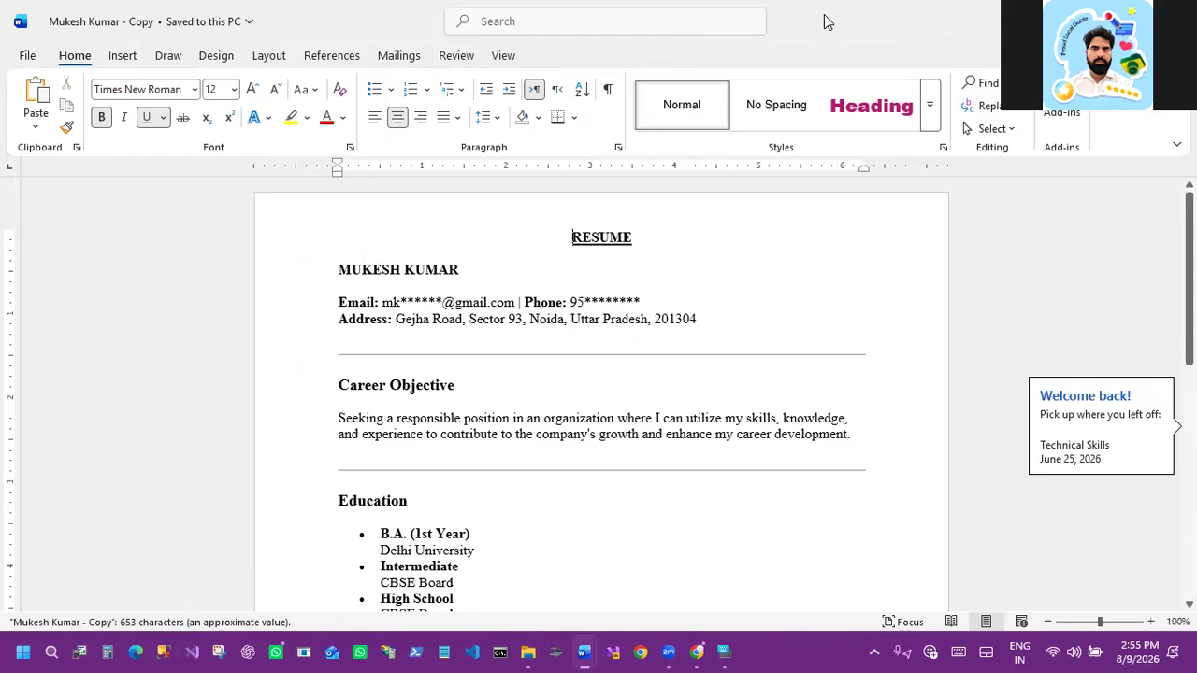
Step: Delete the horizontal line below the address line in the resume
click(1134, 19)
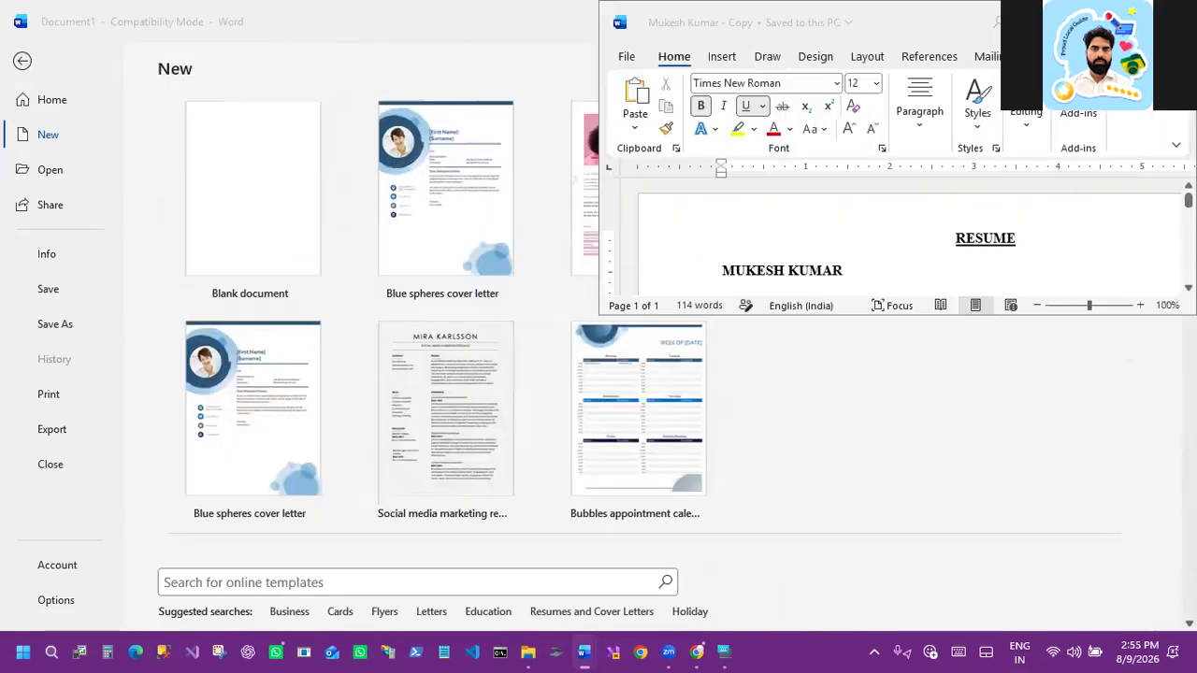
click(1134, 18)
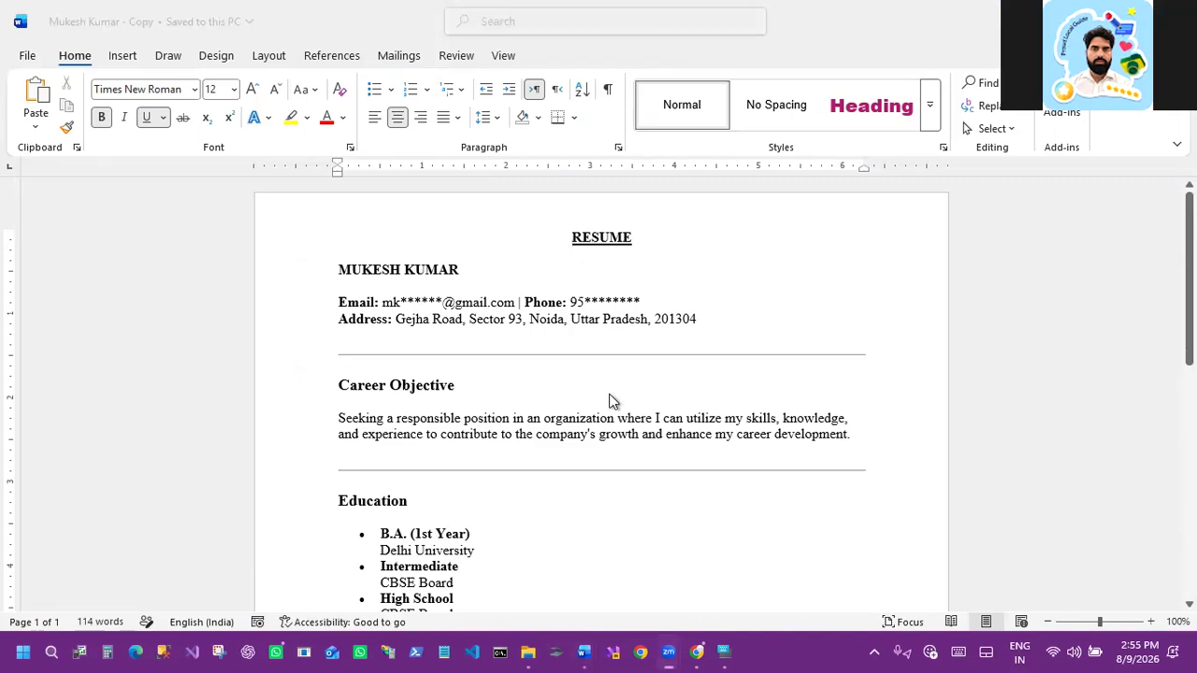
scroll(512, 353, down, 1)
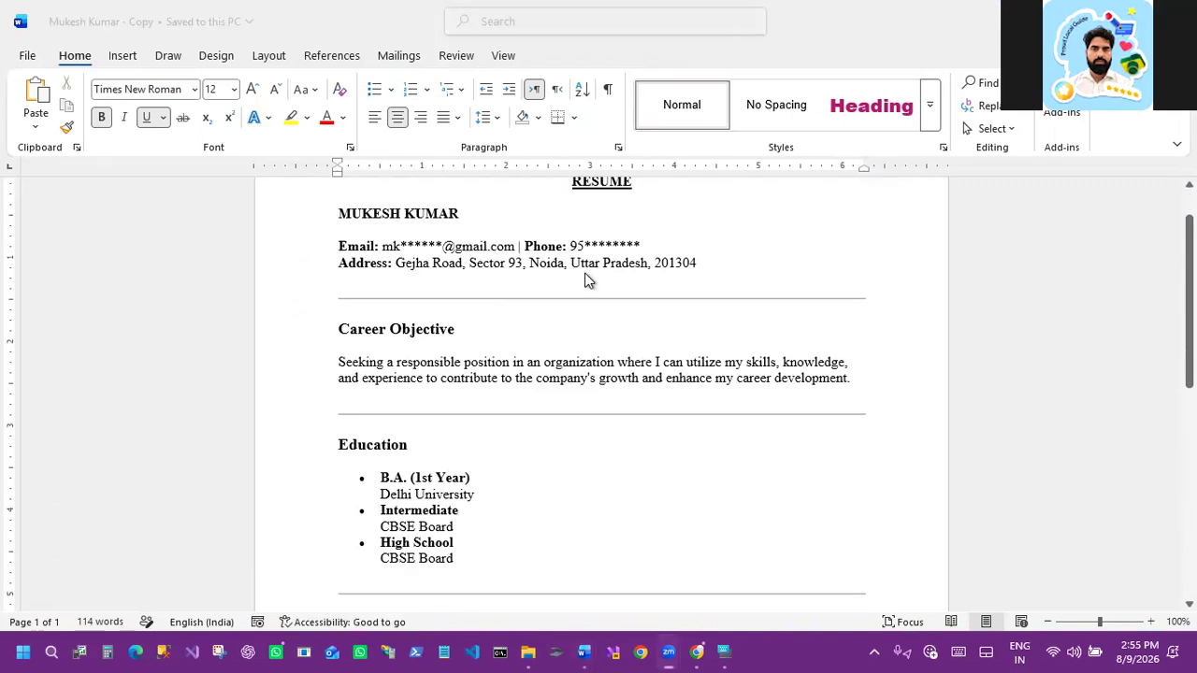
click(585, 265)
click(610, 299)
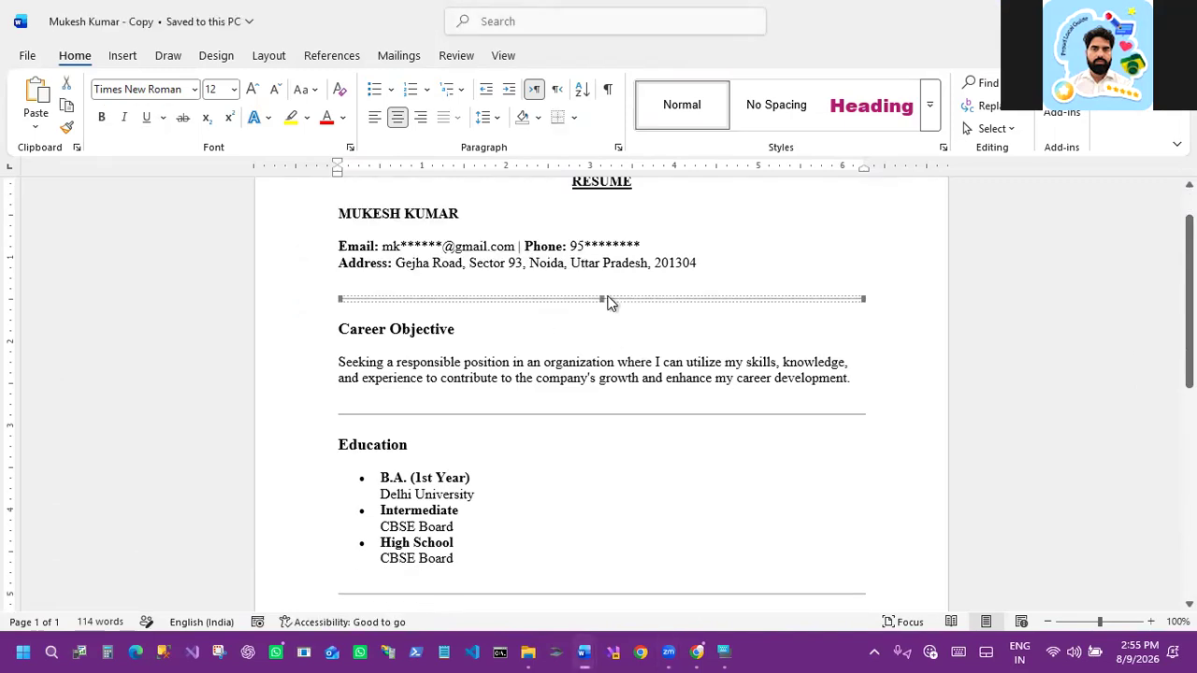
key(Delete)
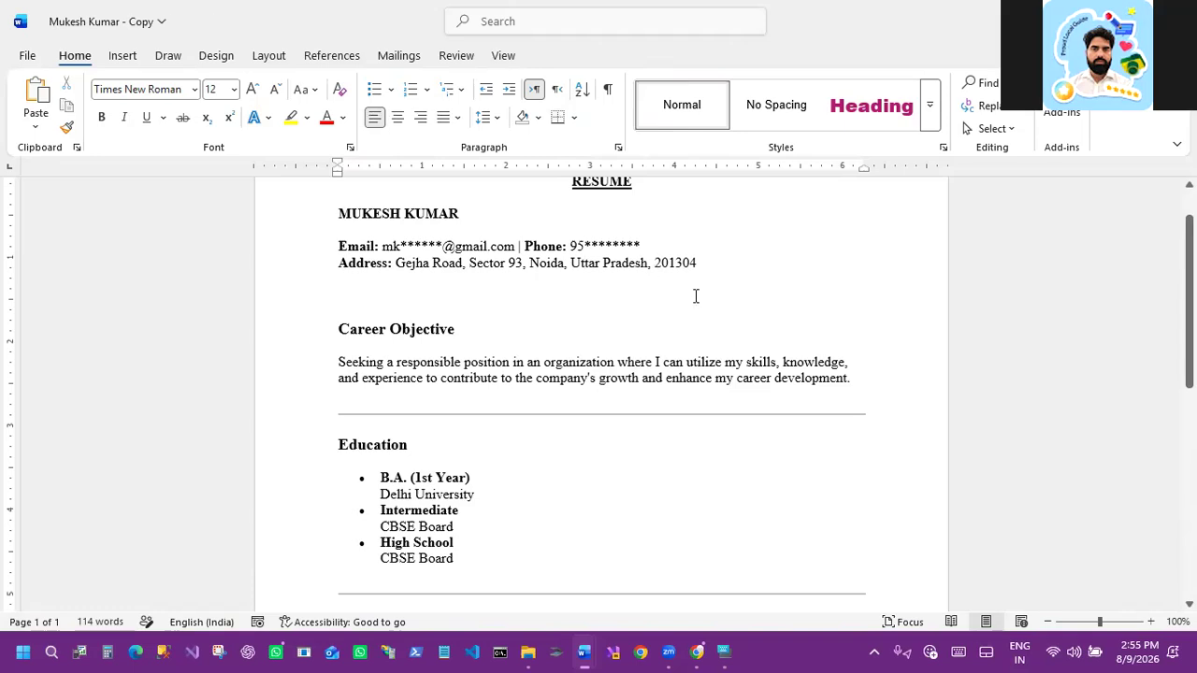
Step: Add a bottom border under the header block ending with the address line
scroll(500, 334, up, 1)
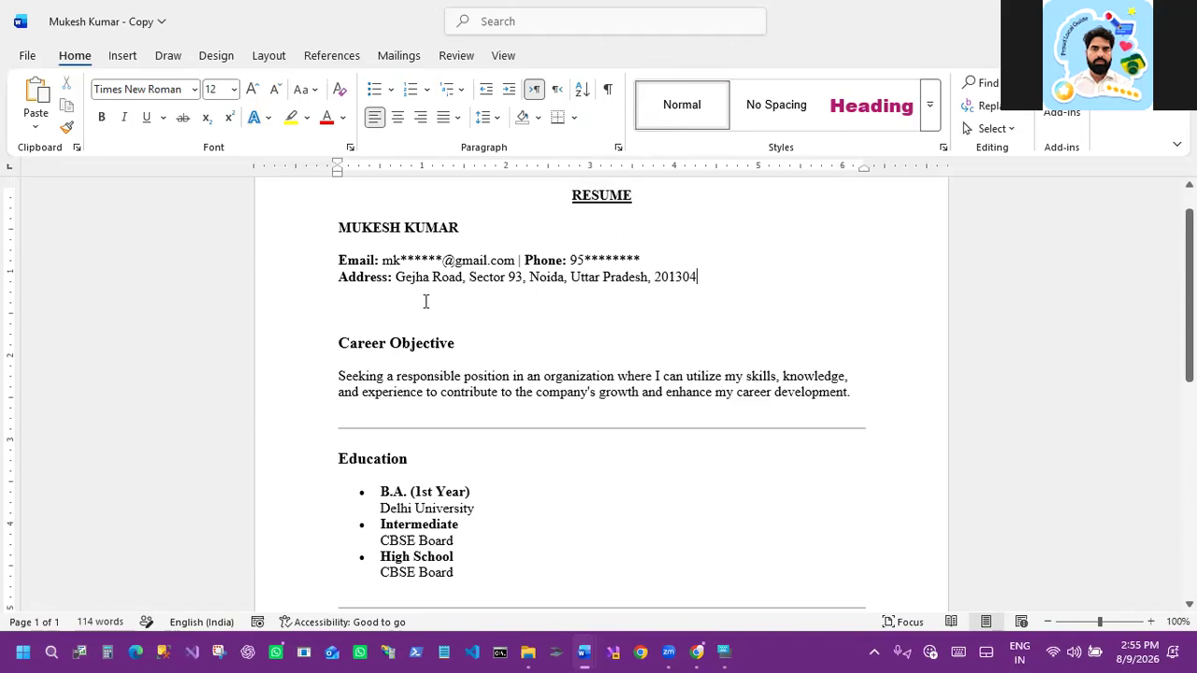
click(336, 278)
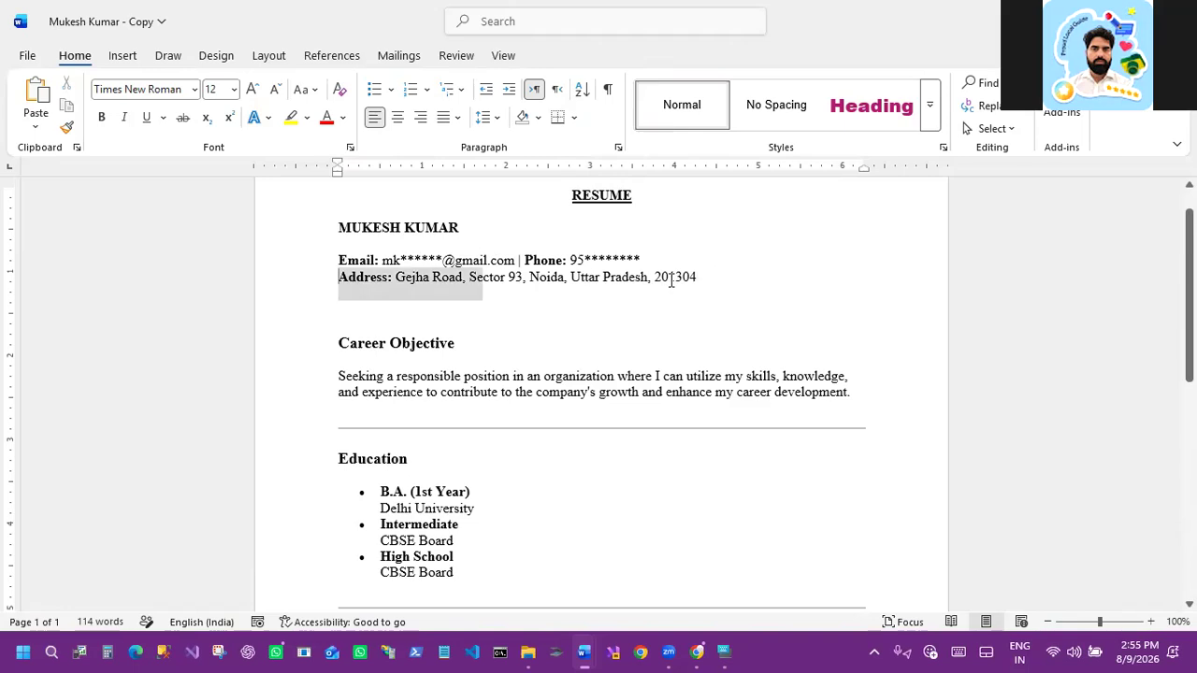
drag(328, 227, 718, 282)
click(576, 116)
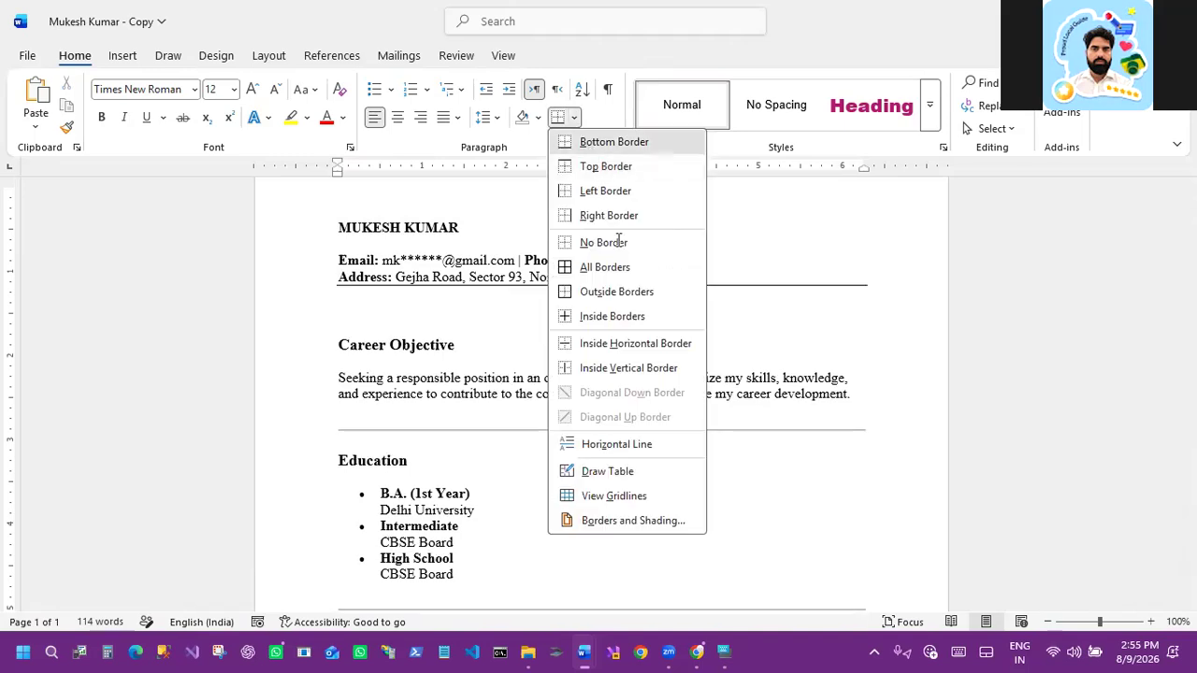
click(772, 291)
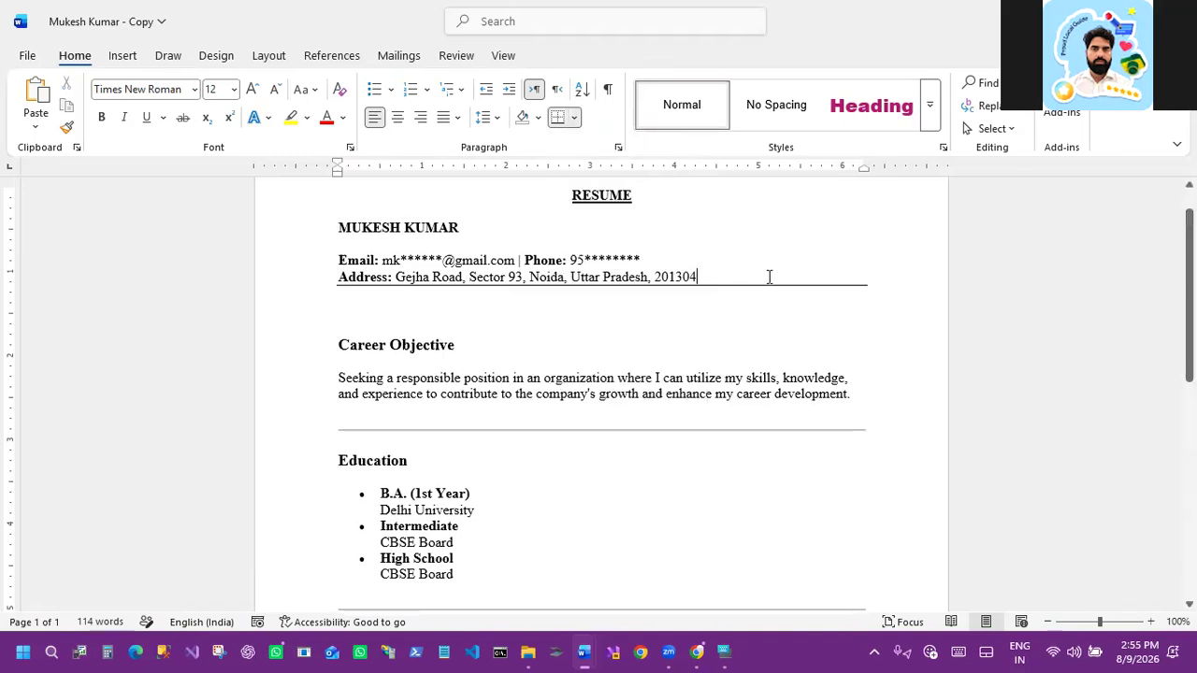
Step: Replace the horizontal line below the career objective text with a bottom border
click(679, 431)
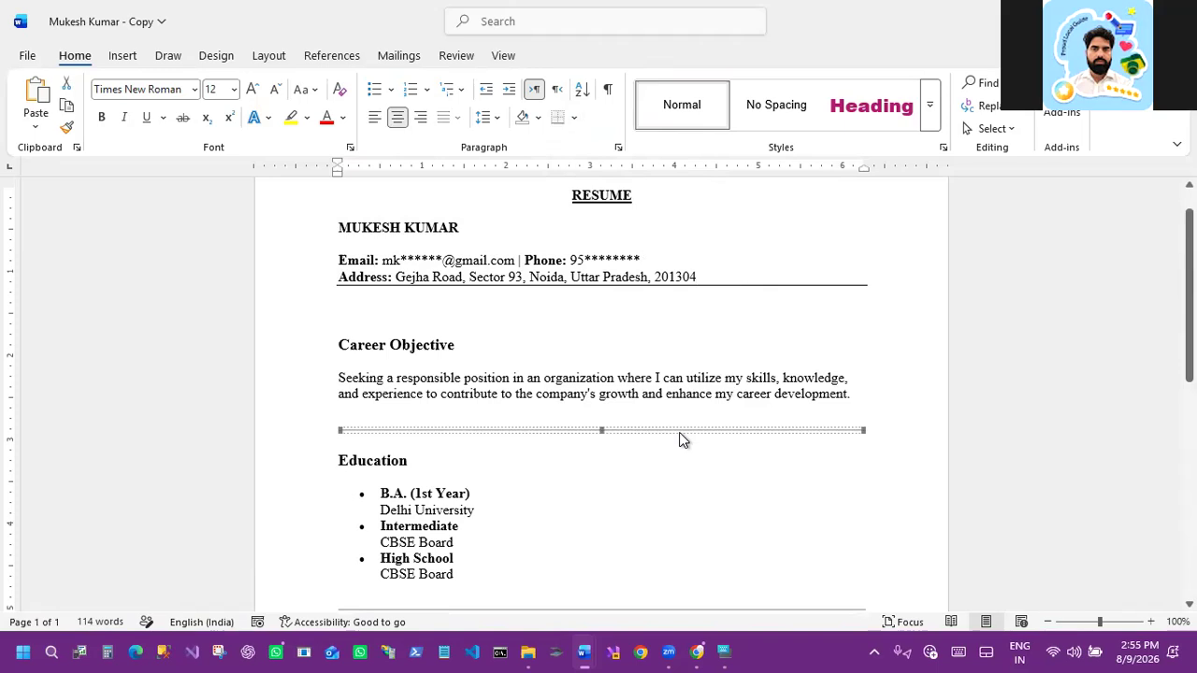
key(Delete)
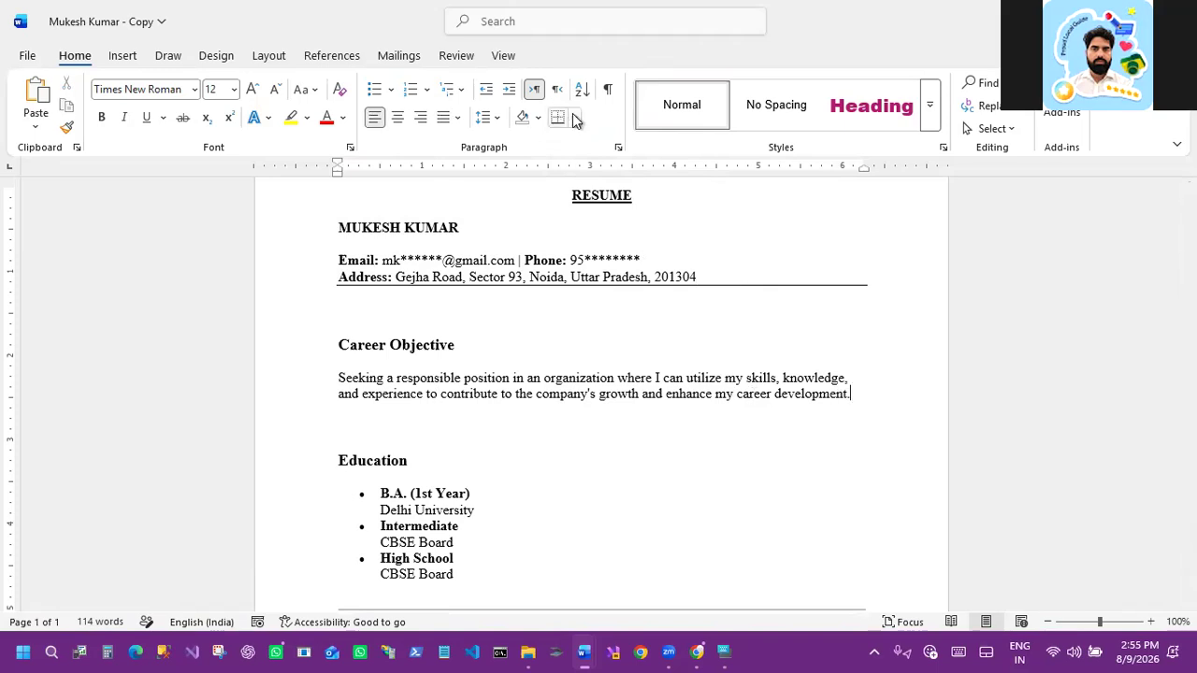
click(574, 118)
click(583, 148)
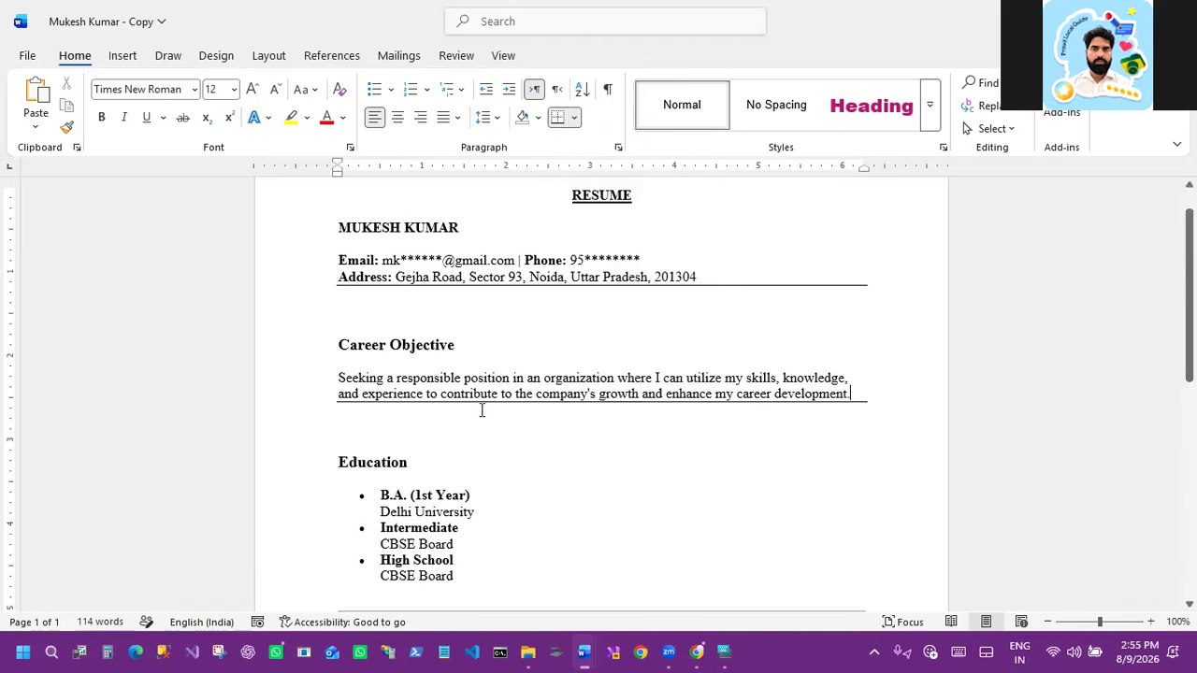
Step: Replace the horizontal line below the Education list with a bottom border on the empty paragraph
scroll(485, 430, down, 3)
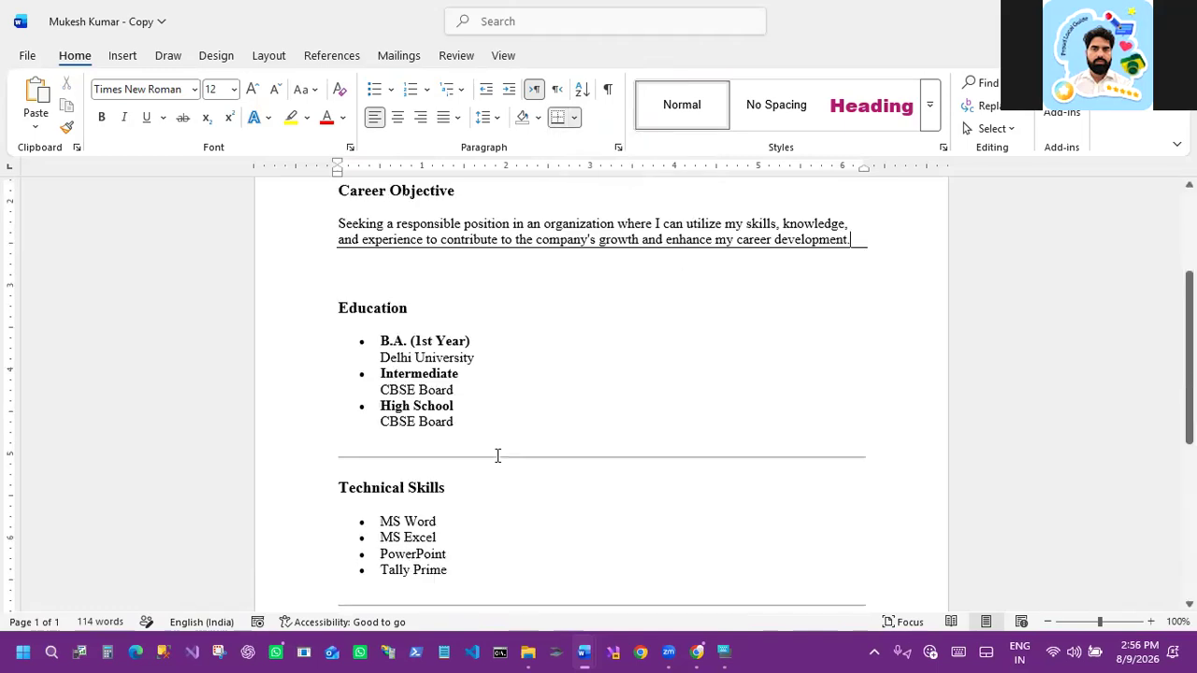
click(499, 457)
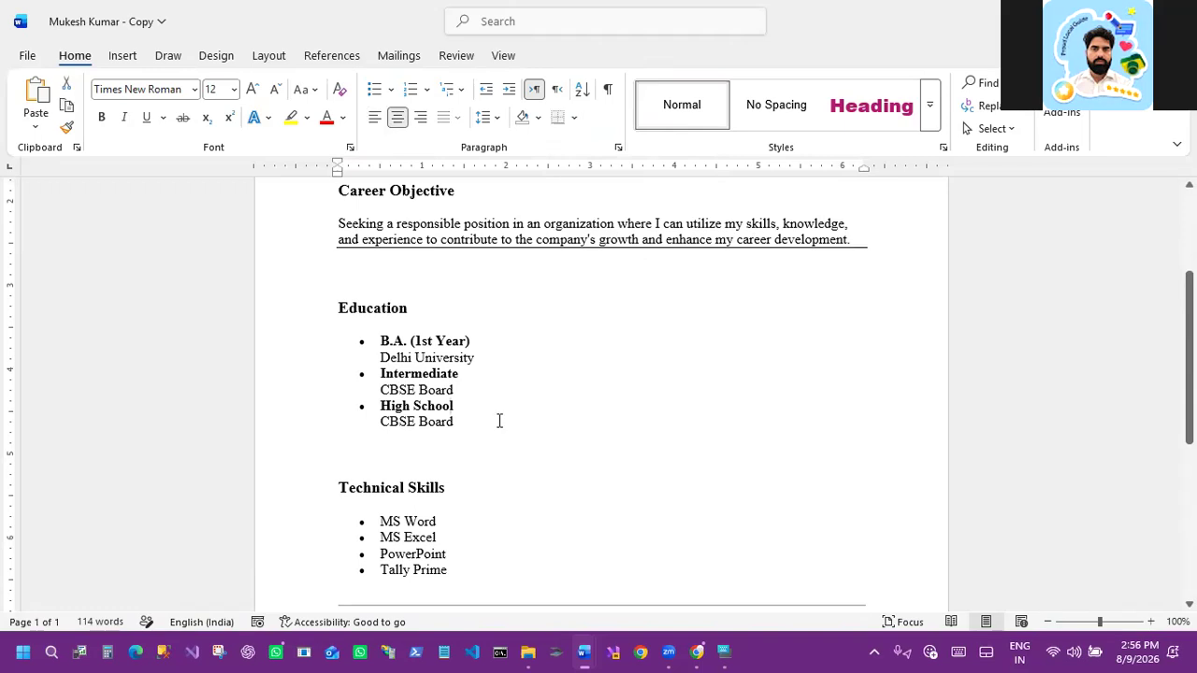
click(575, 118)
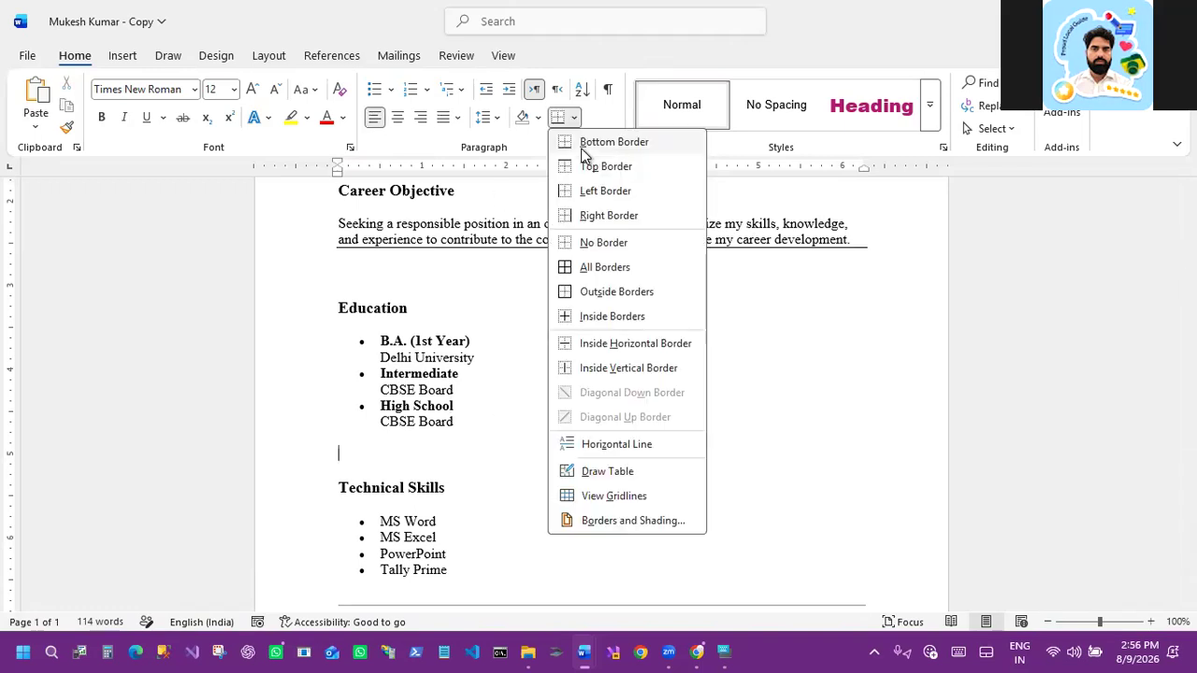
click(581, 149)
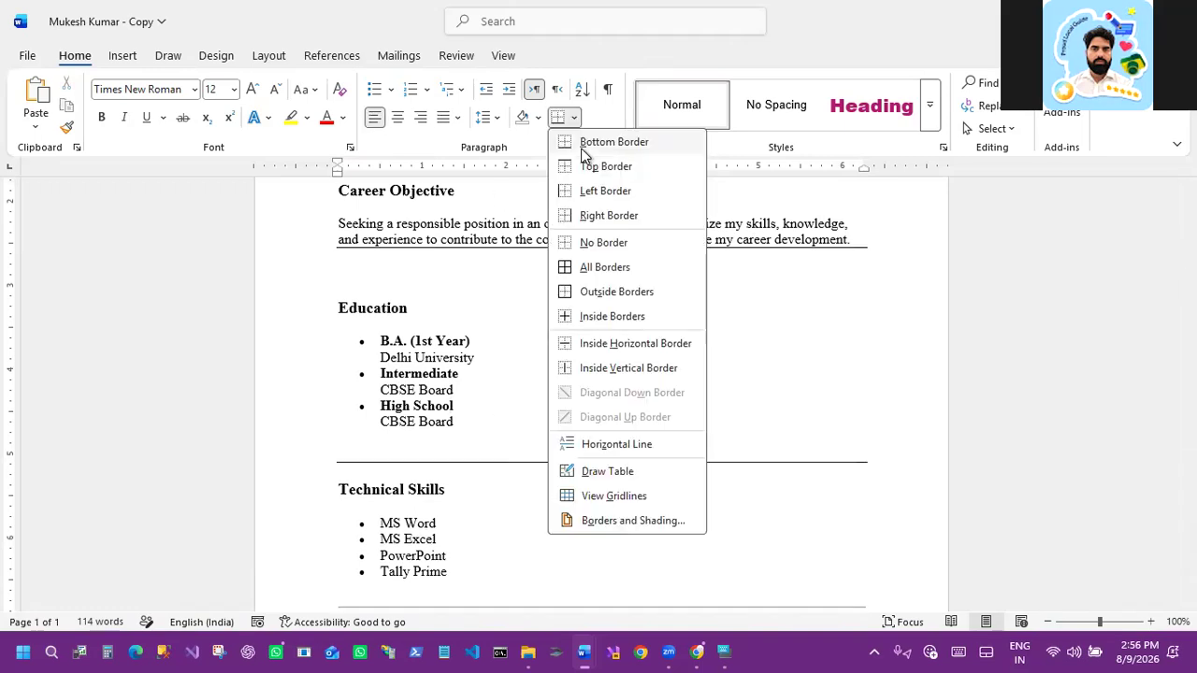
Step: Insert an empty paragraph after the career objective text and after the address line
click(862, 240)
key(Return)
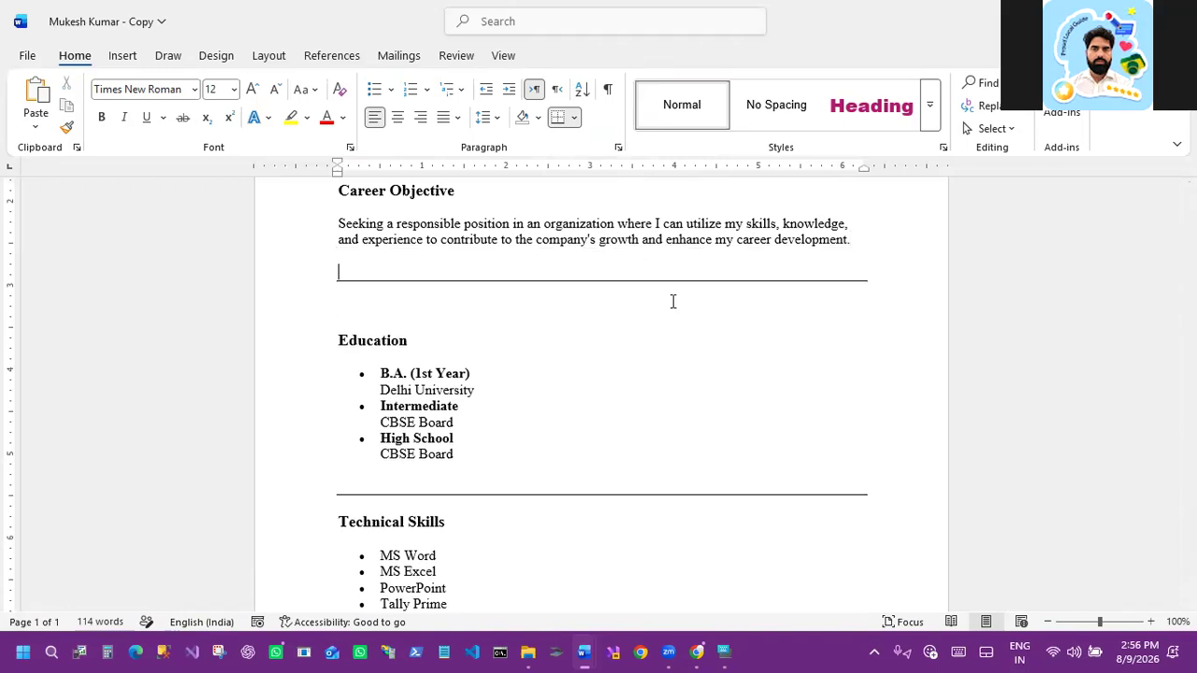
scroll(553, 274, up, 3)
click(729, 229)
key(Return)
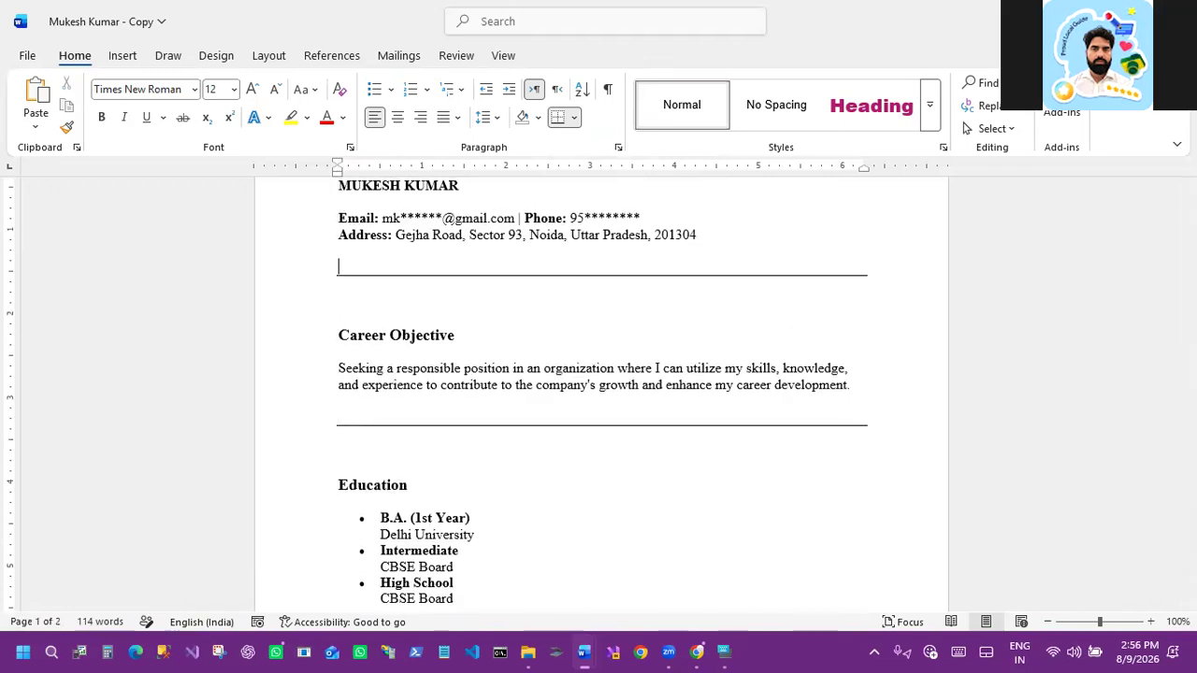
Step: Replace the horizontal line below the Technical Skills list with a bottom border
scroll(458, 449, down, 5)
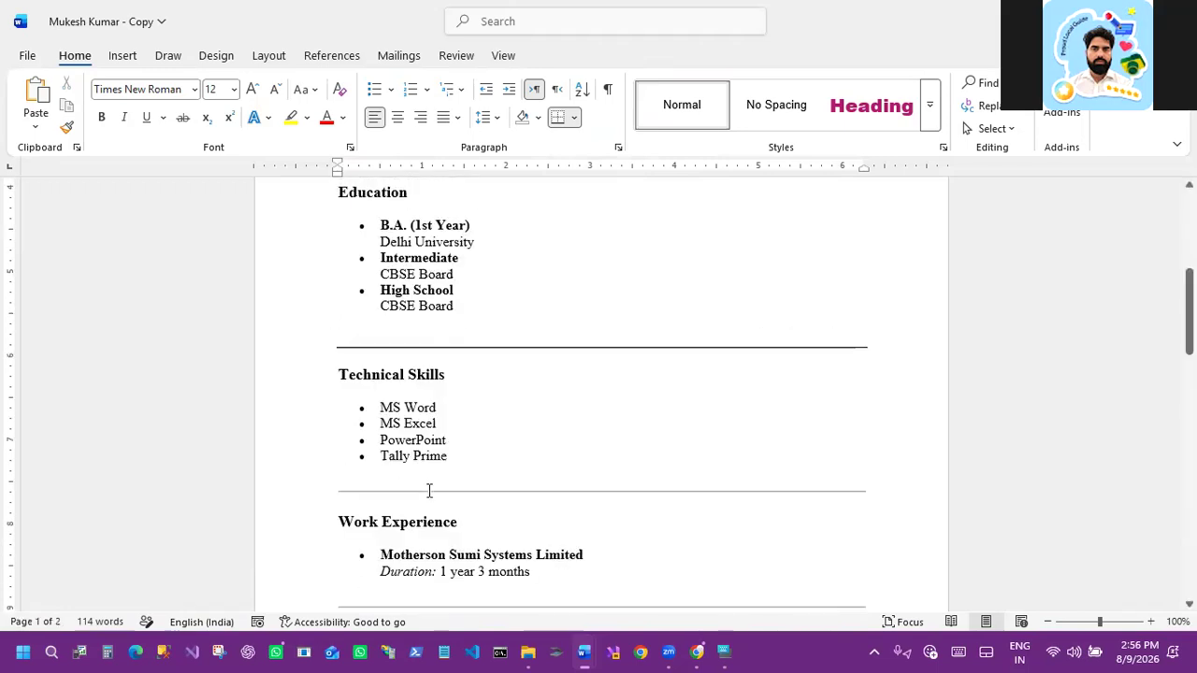
click(431, 492)
key(Delete)
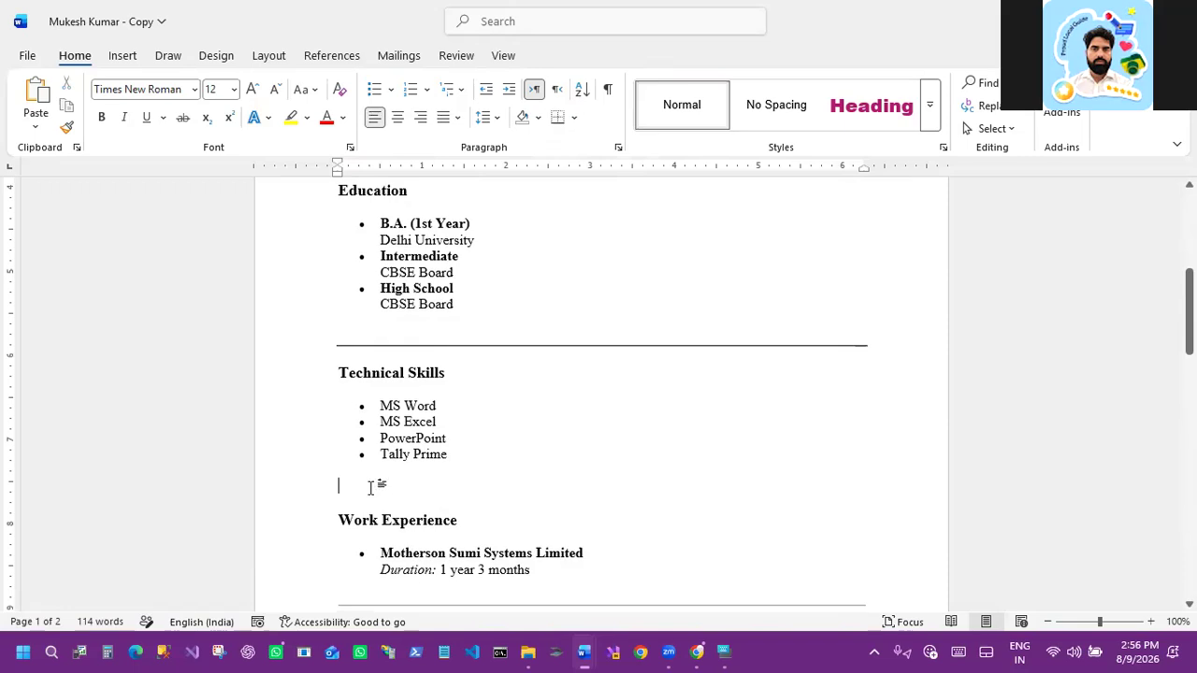
click(559, 118)
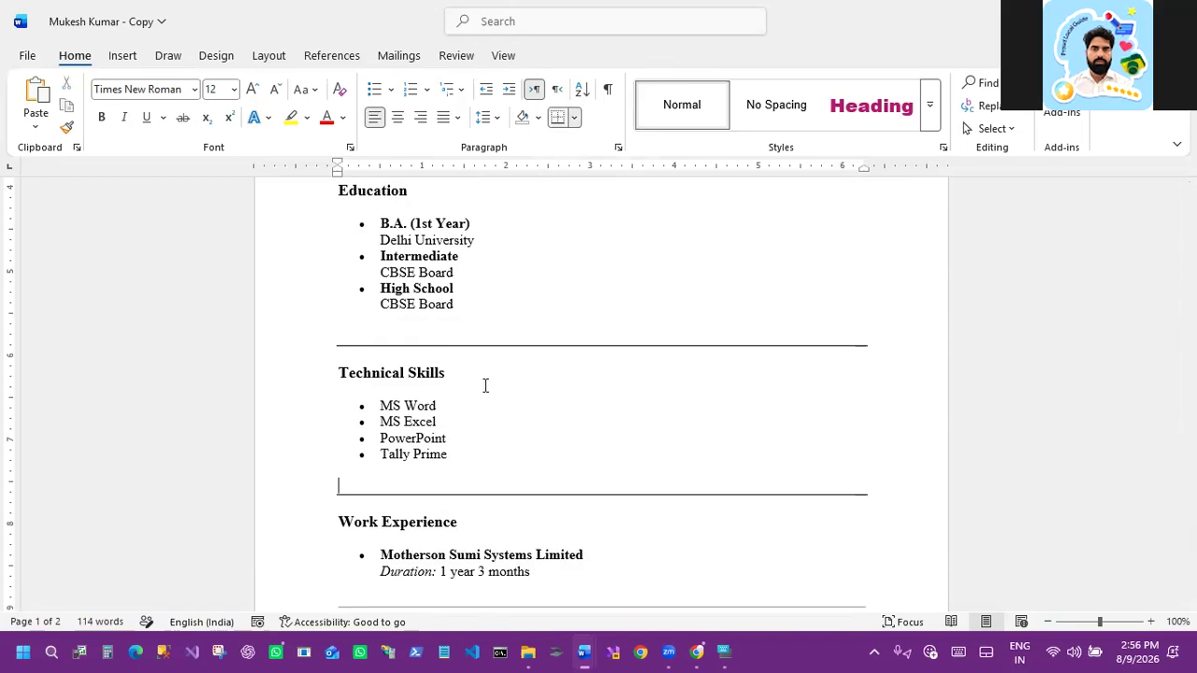
scroll(440, 436, down, 3)
click(575, 118)
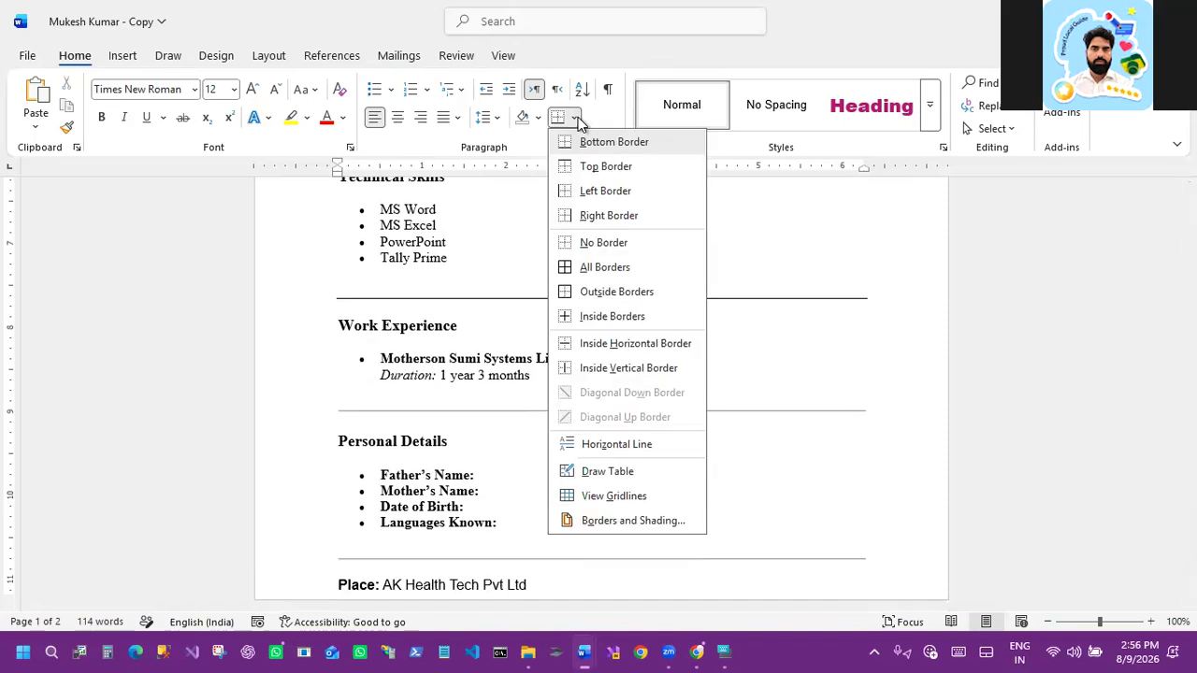
key(Escape)
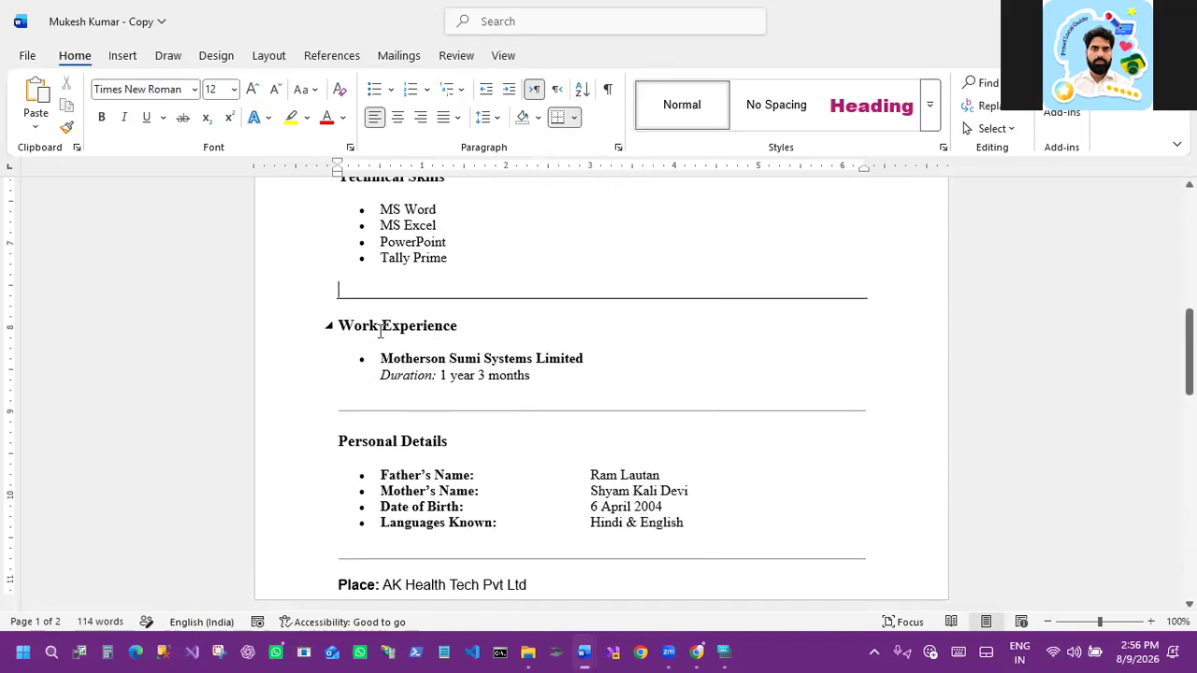
Step: Add a left border to the Work Experience bullet entry
shift+click(570, 370)
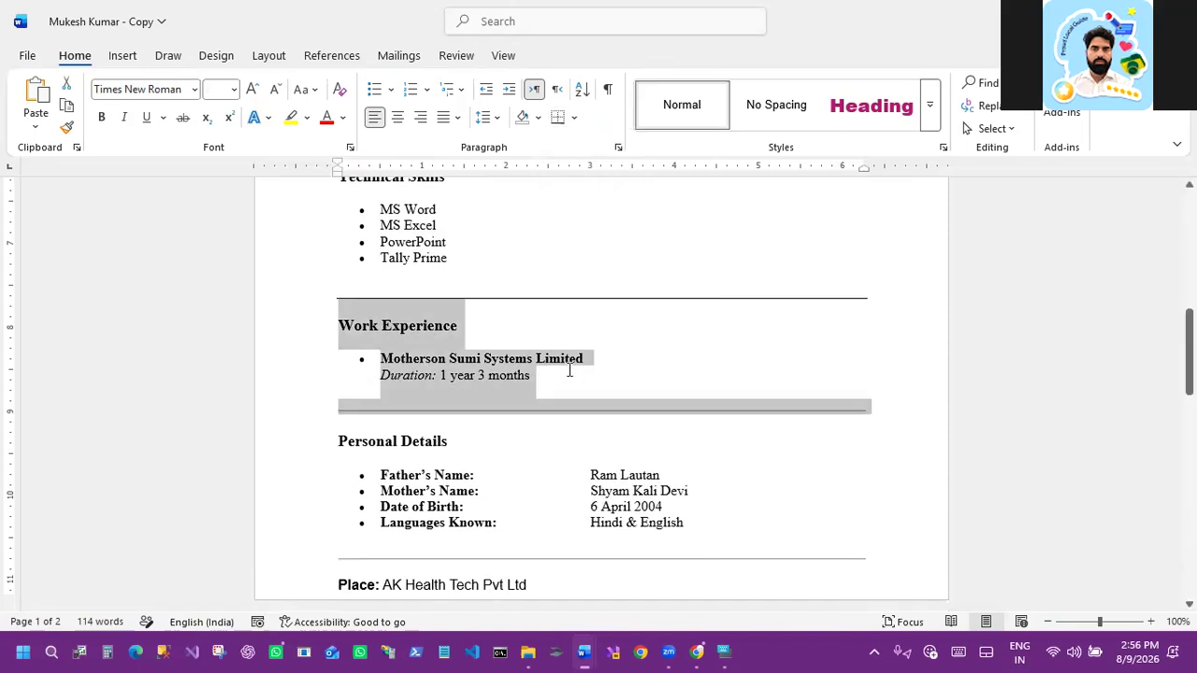
click(565, 367)
key(ctrl+2)
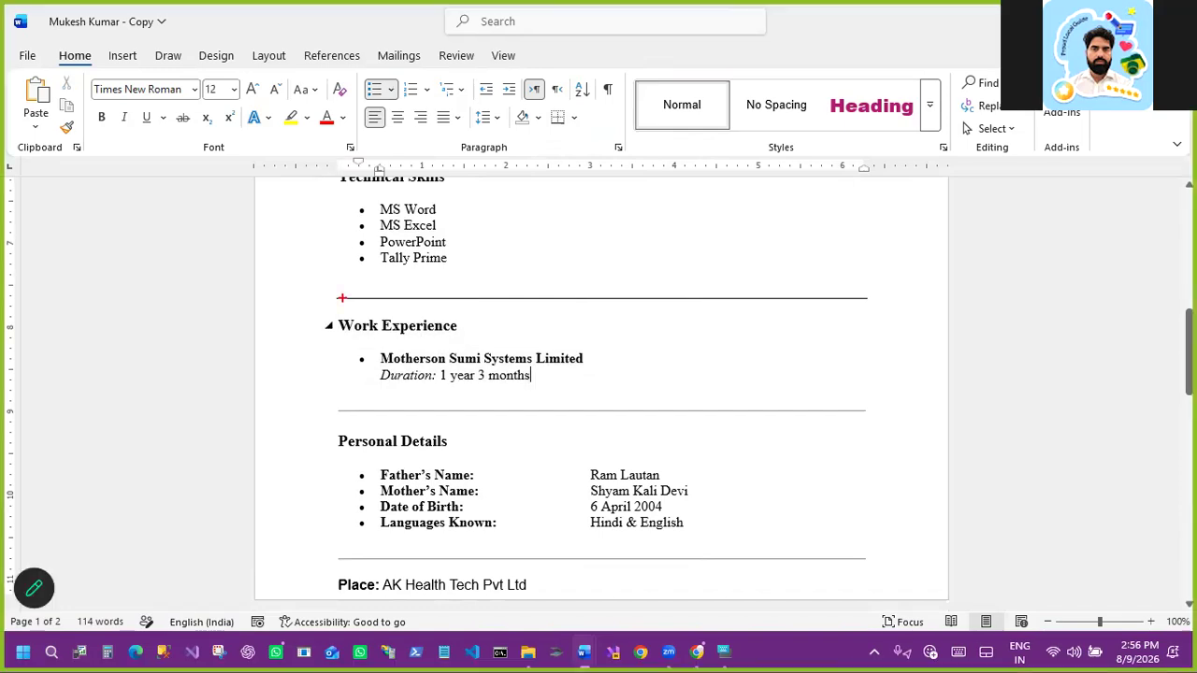
drag(341, 297, 335, 410)
drag(870, 299, 864, 410)
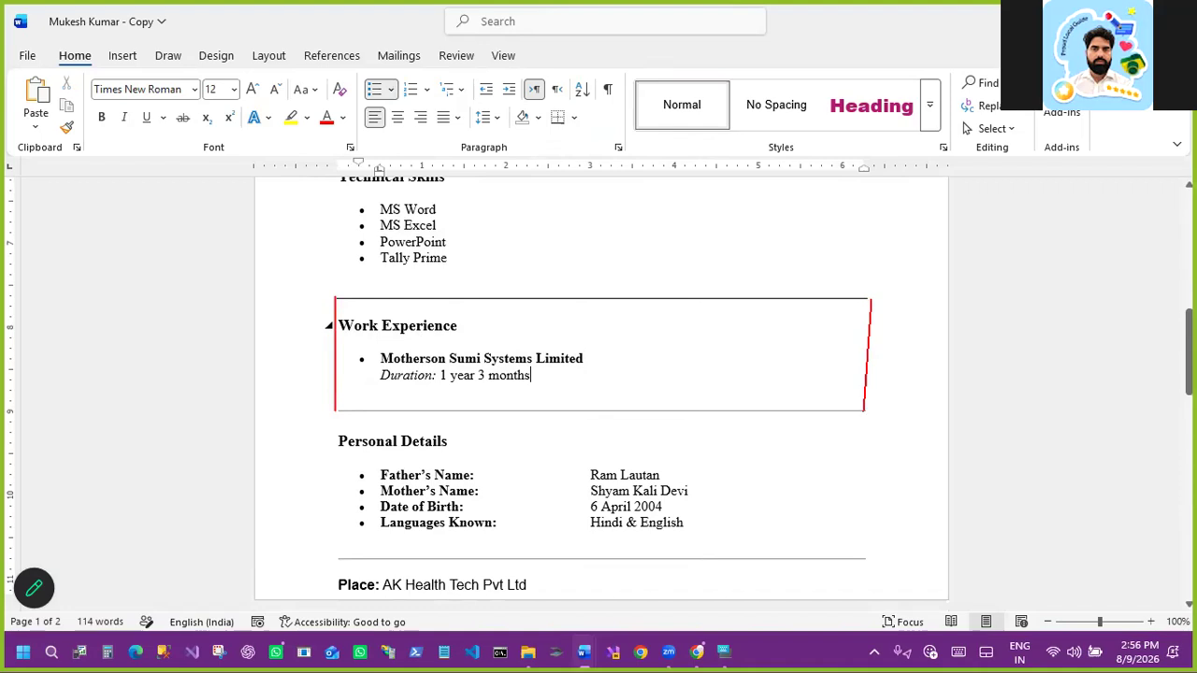
key(Escape)
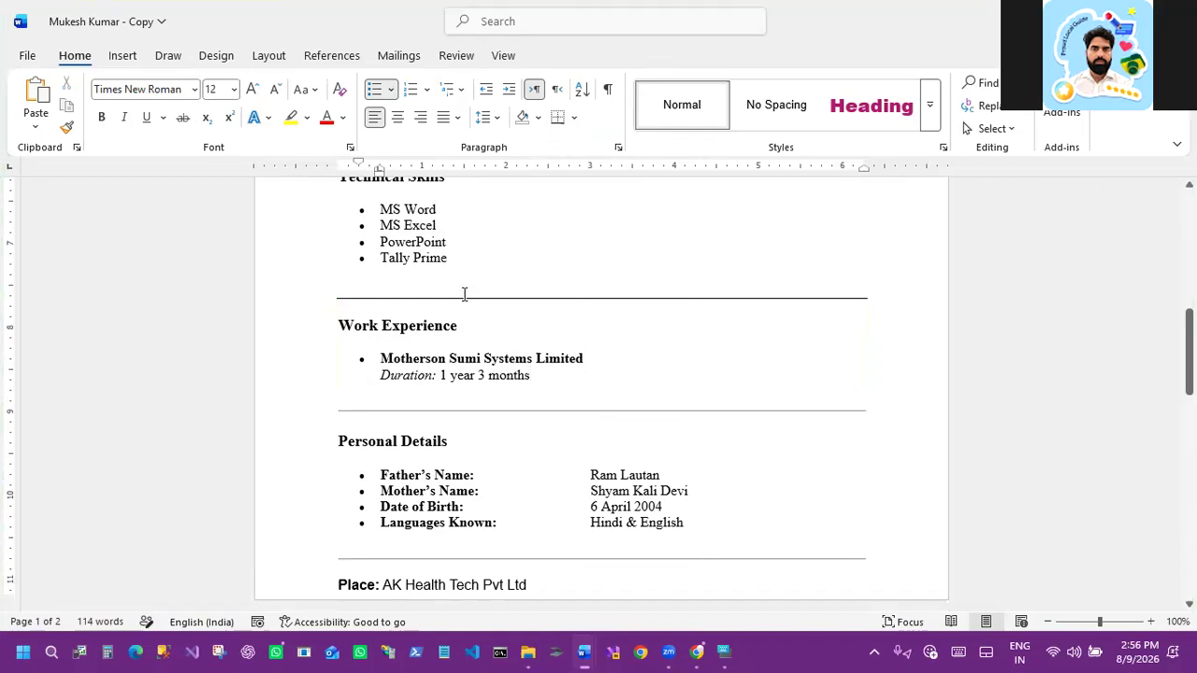
click(573, 114)
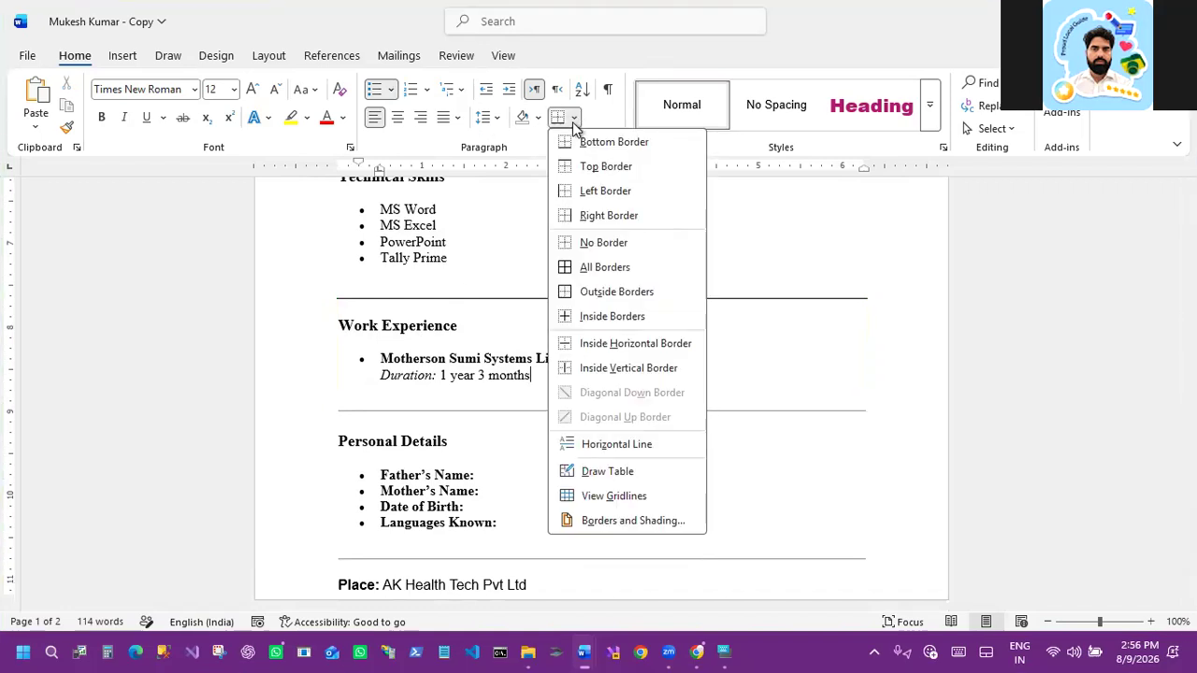
click(575, 197)
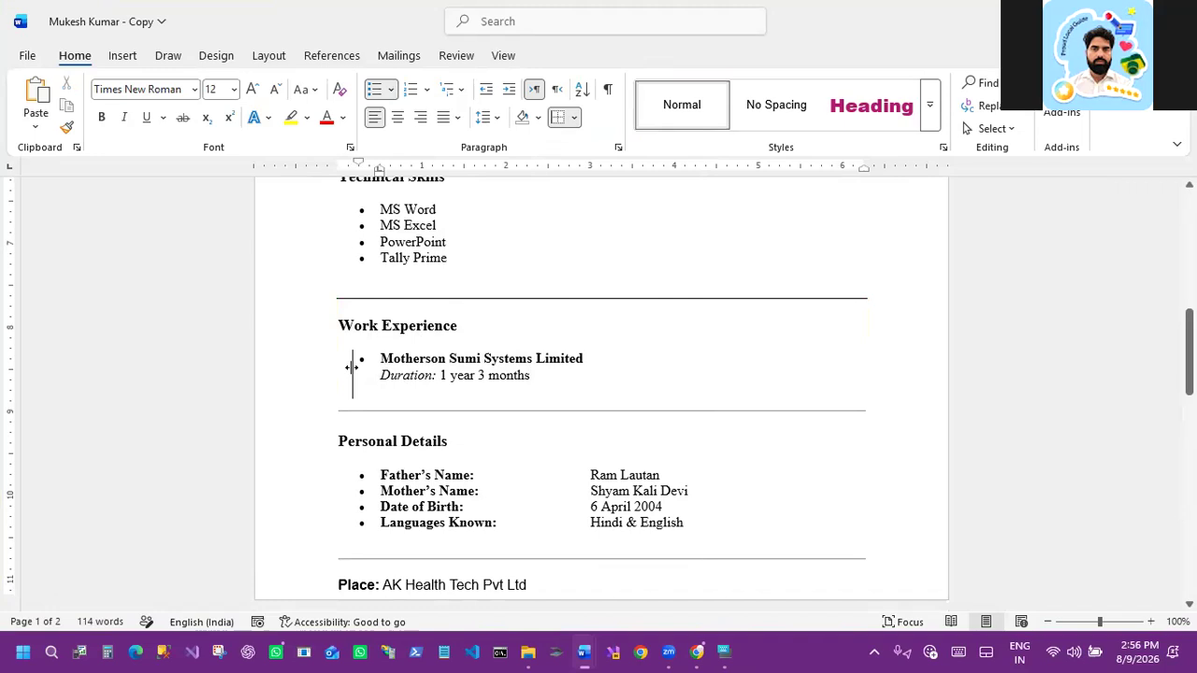
Step: Delete the horizontal line below the Personal Details list
scroll(716, 384, down, 2)
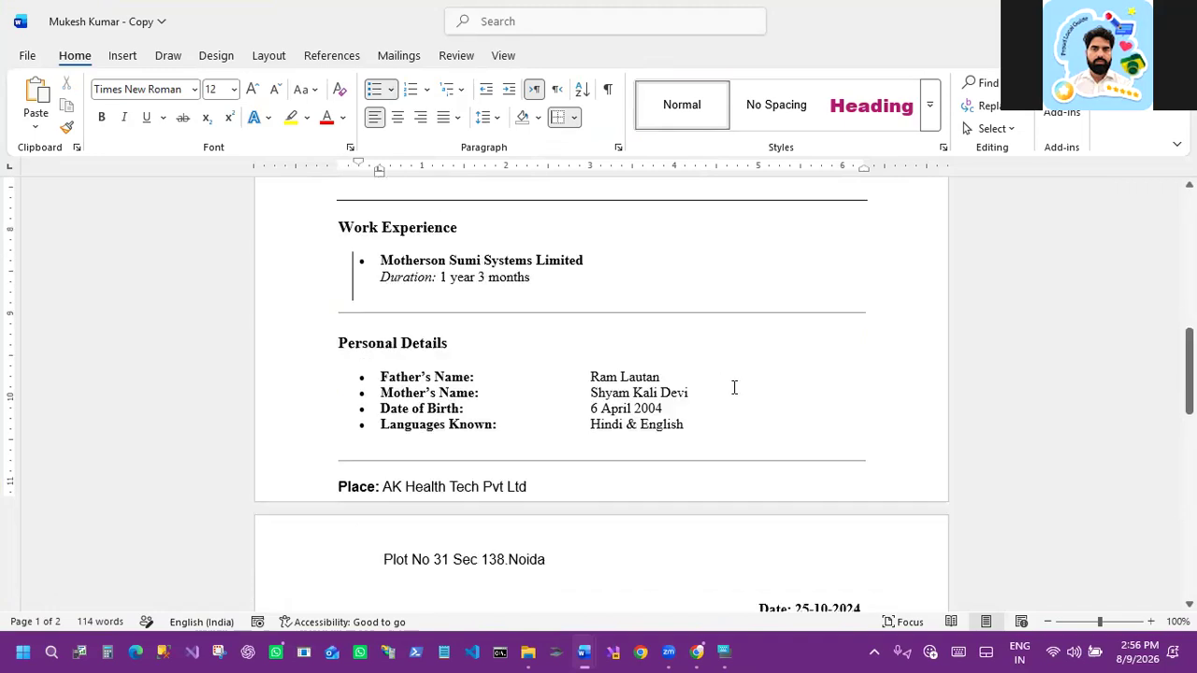
click(558, 458)
key(Delete)
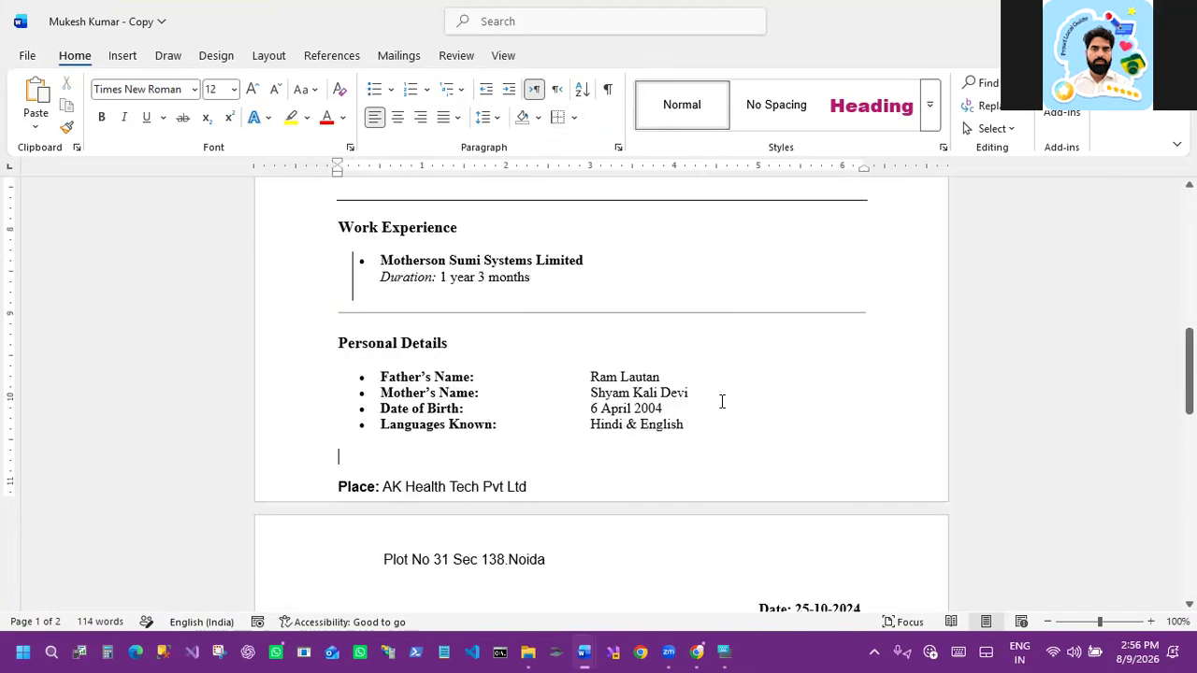
Step: Select the Personal Details list and add a right border to it
click(377, 375)
shift+click(690, 429)
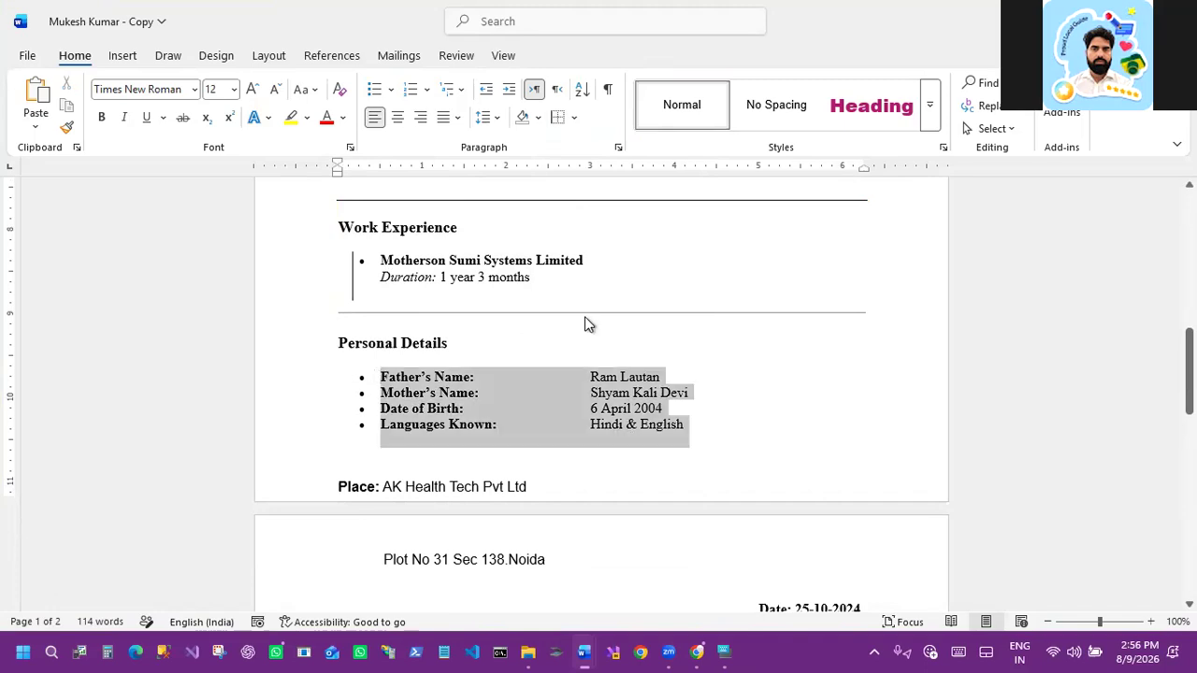
click(574, 117)
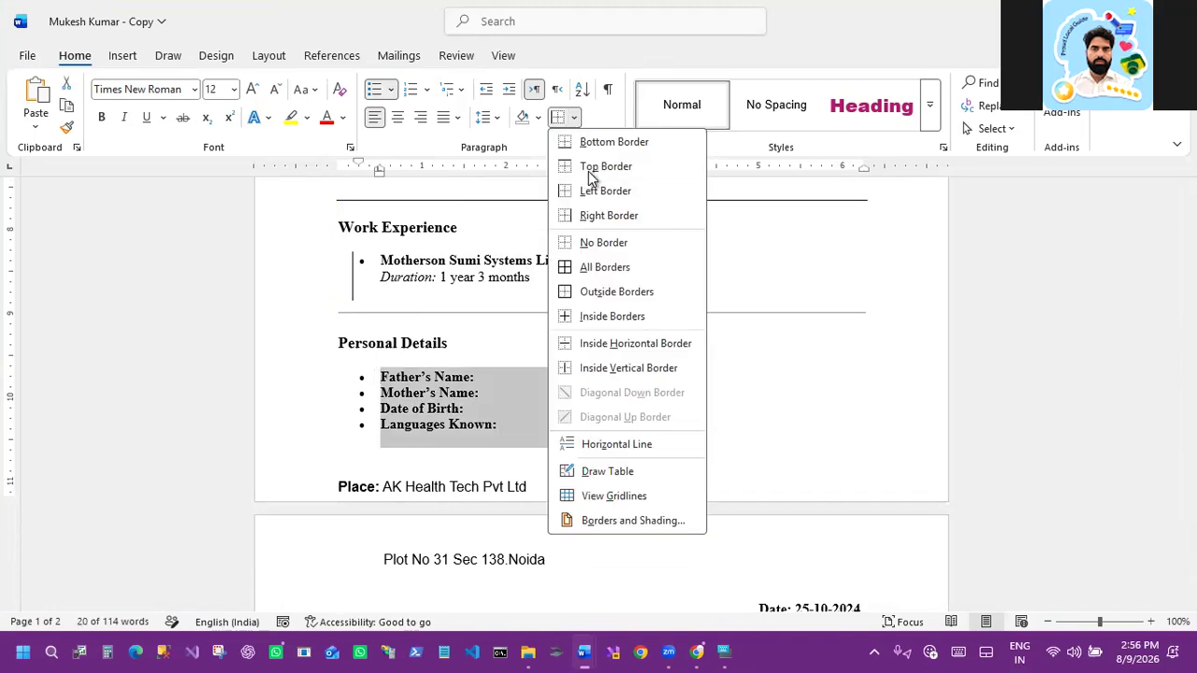
click(593, 217)
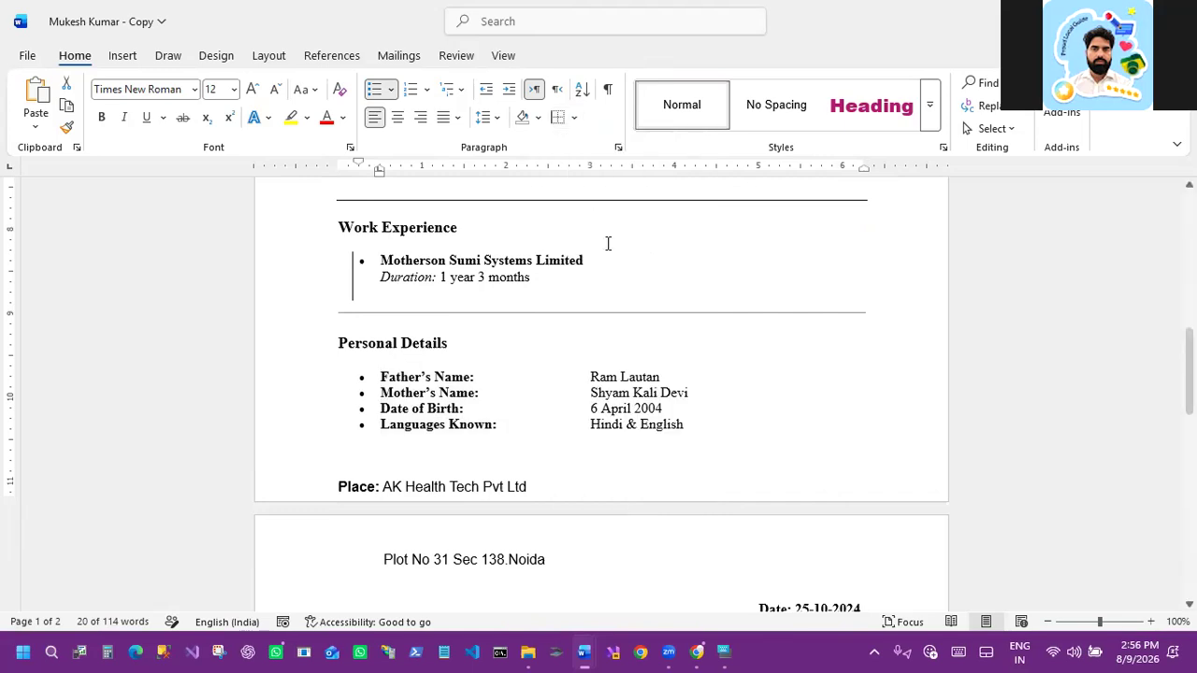
scroll(740, 398, down, 1)
click(740, 398)
scroll(360, 286, down, 2)
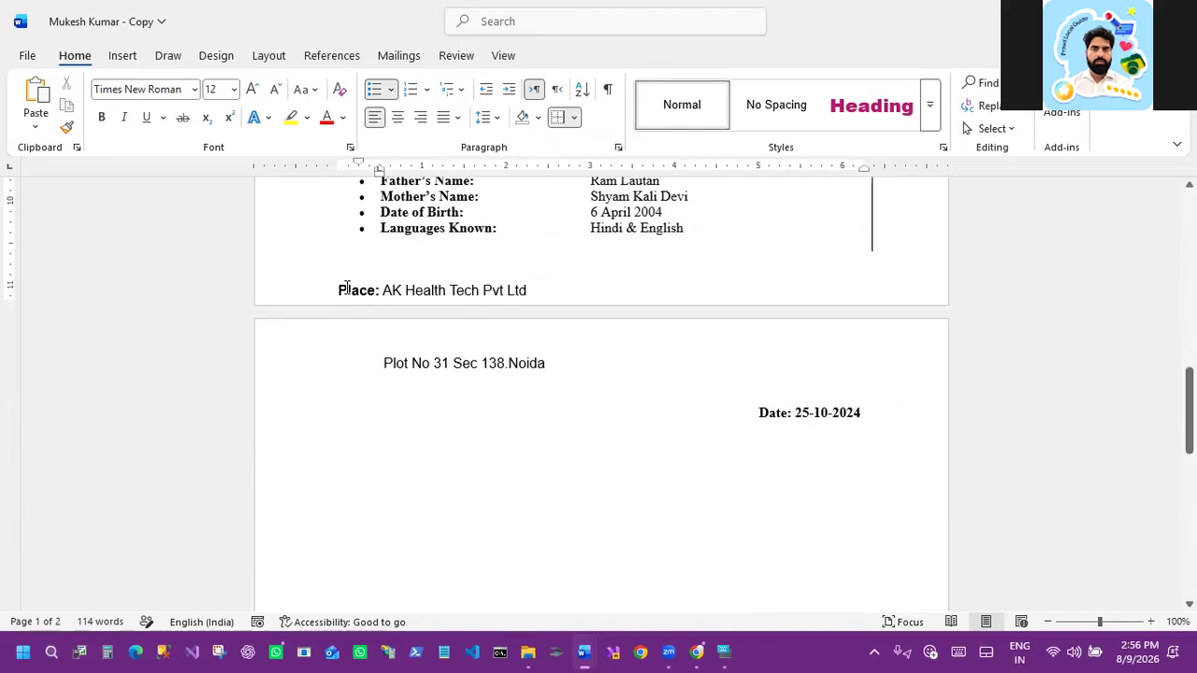
click(336, 291)
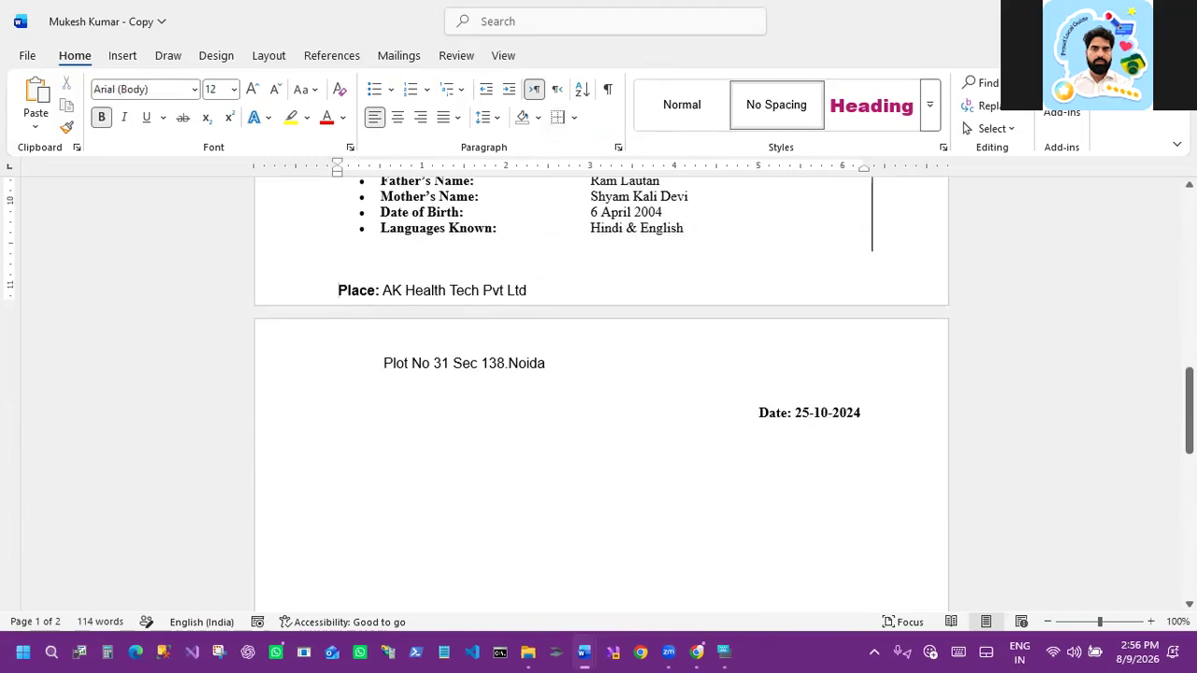
key(Return)
scroll(585, 313, up, 3)
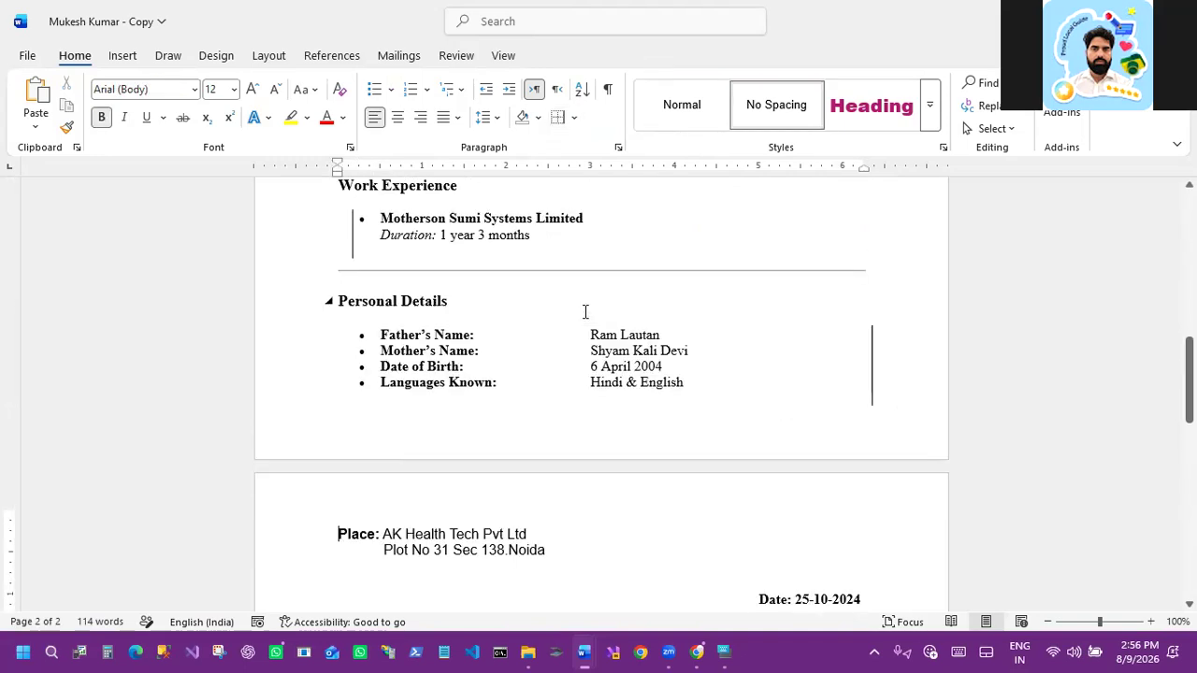
key(BackSpace)
key(BackSpace)
Step: Select the Personal Details list, remove its border, and apply all borders to it instead
drag(379, 338, 689, 382)
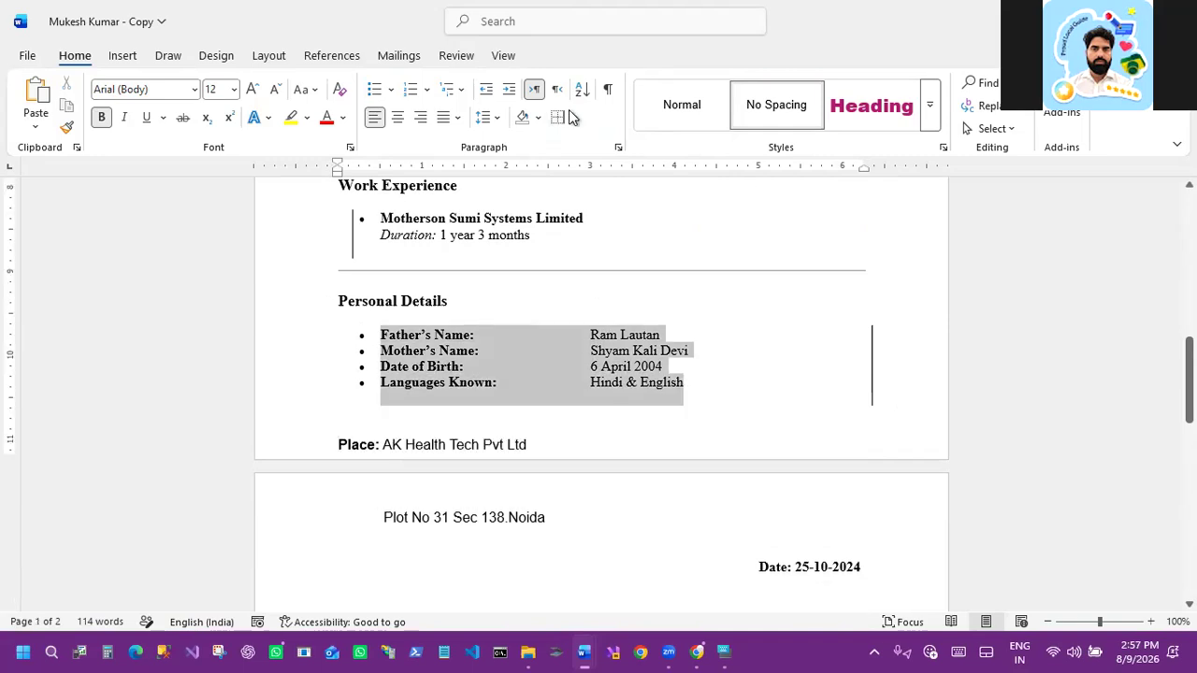
click(573, 117)
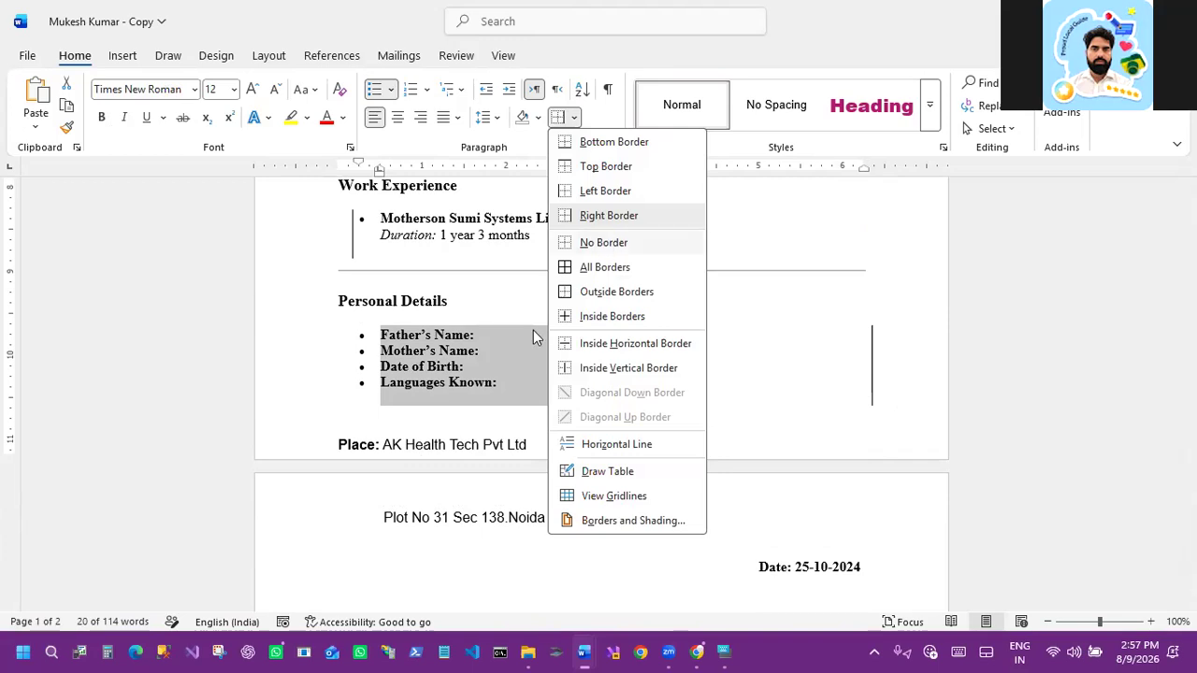
click(601, 243)
click(574, 119)
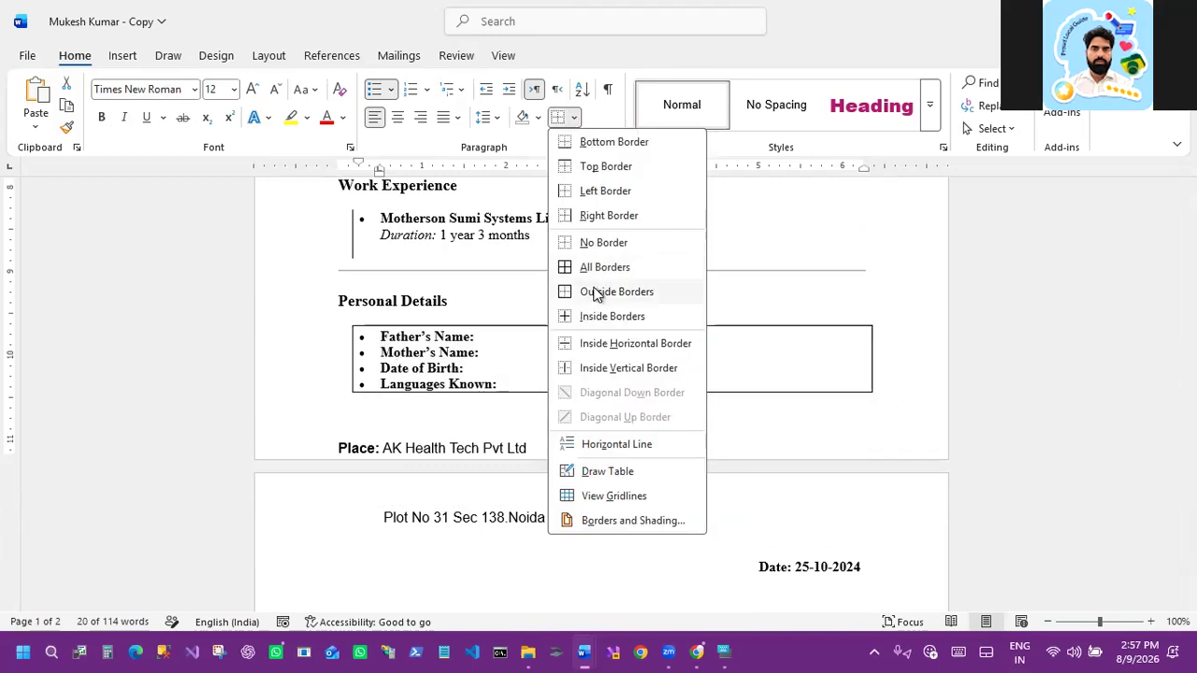
click(594, 271)
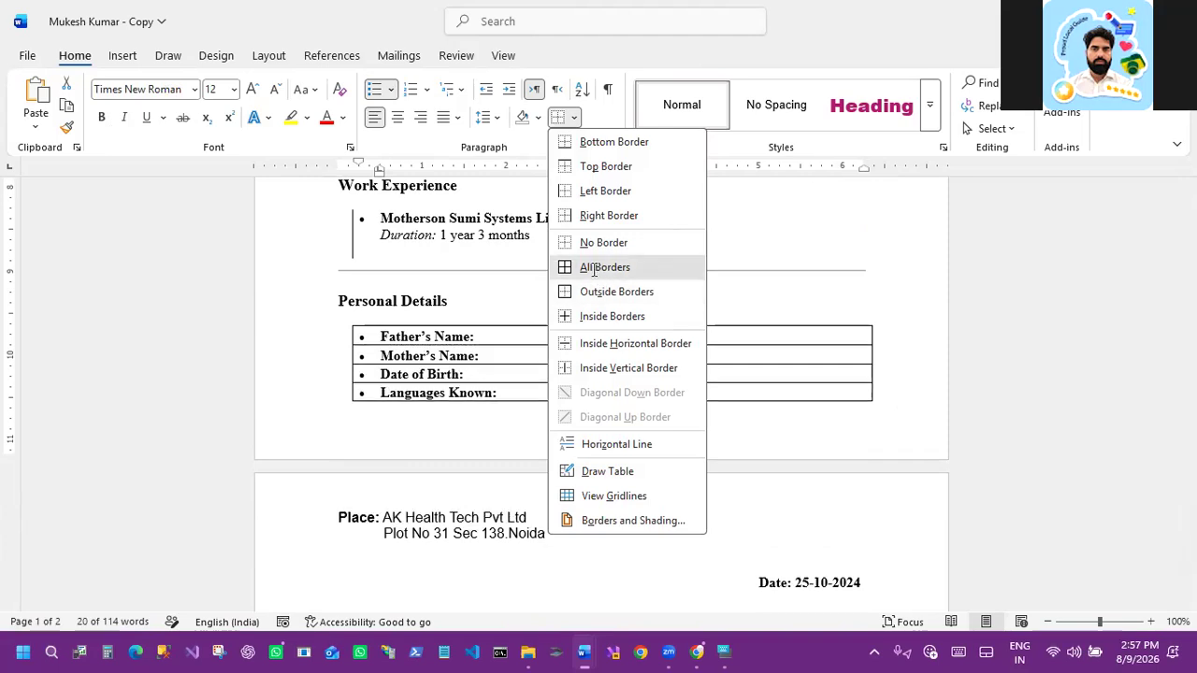
click(1089, 393)
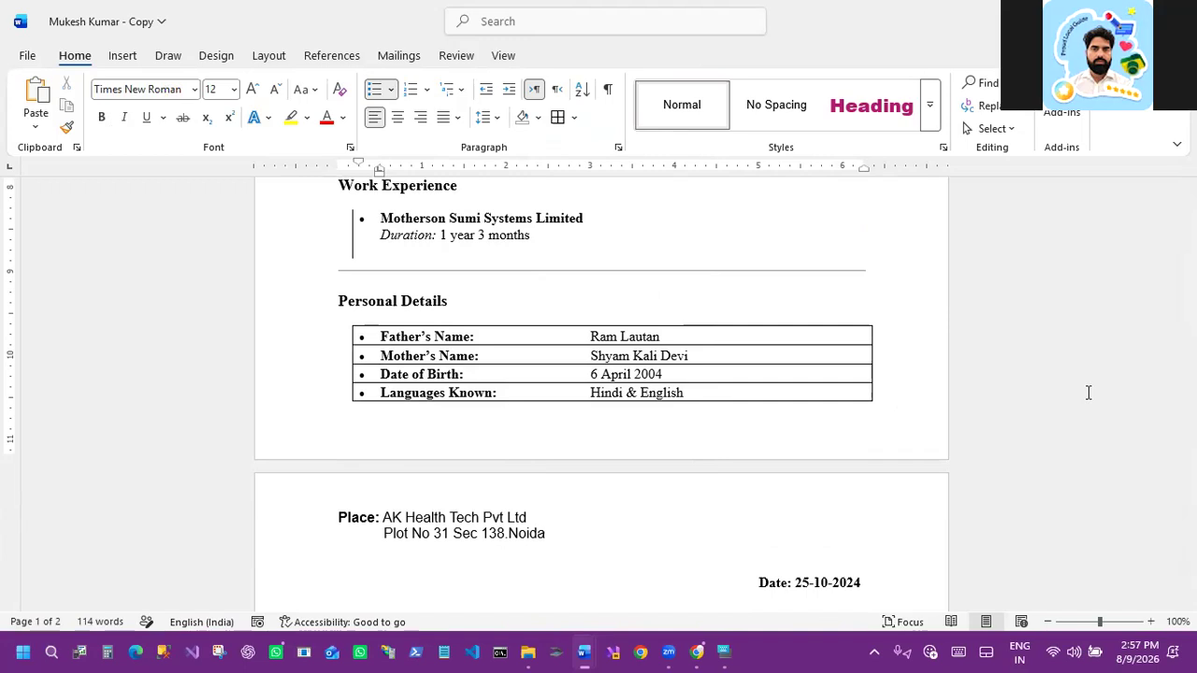
Step: Review the resume's section headings, bullet lists and horizontal lines
scroll(742, 352, up, 3)
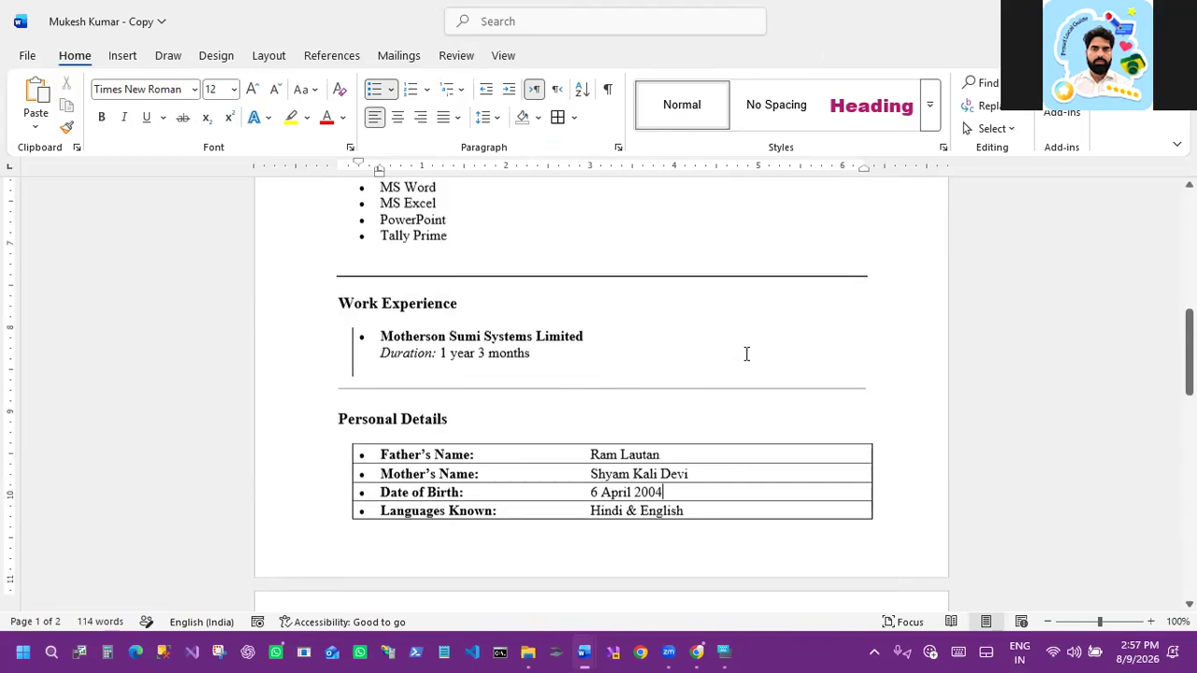
scroll(742, 349, up, 8)
scroll(611, 292, up, 7)
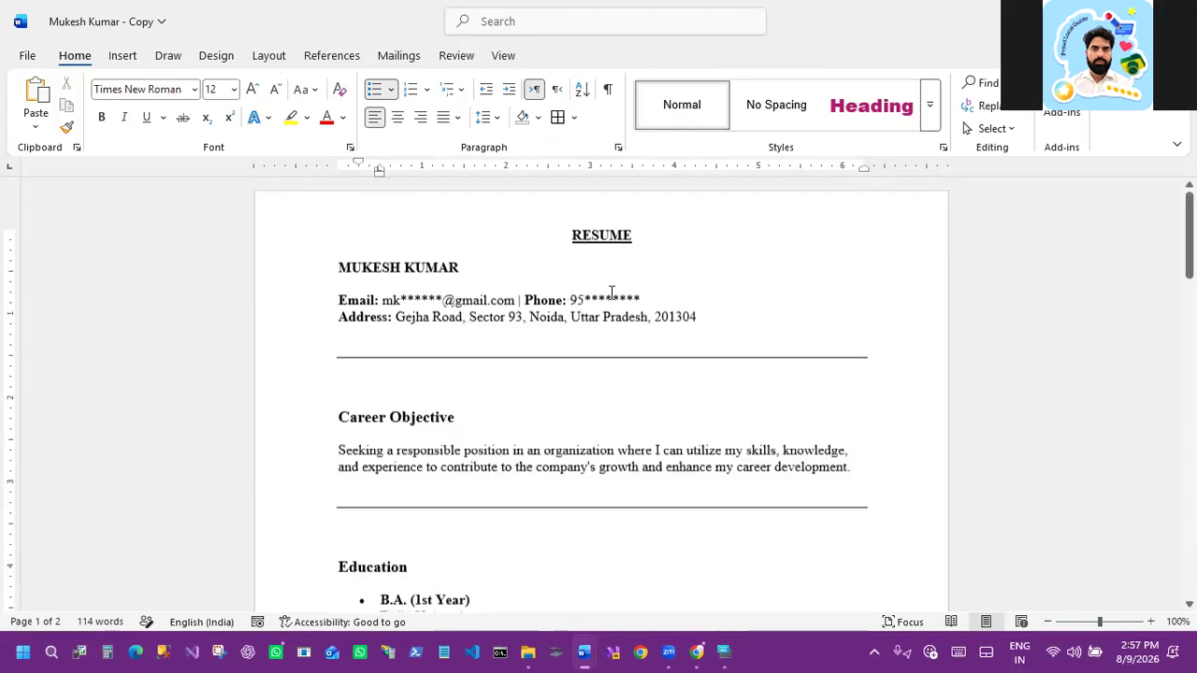
scroll(362, 433, down, 4)
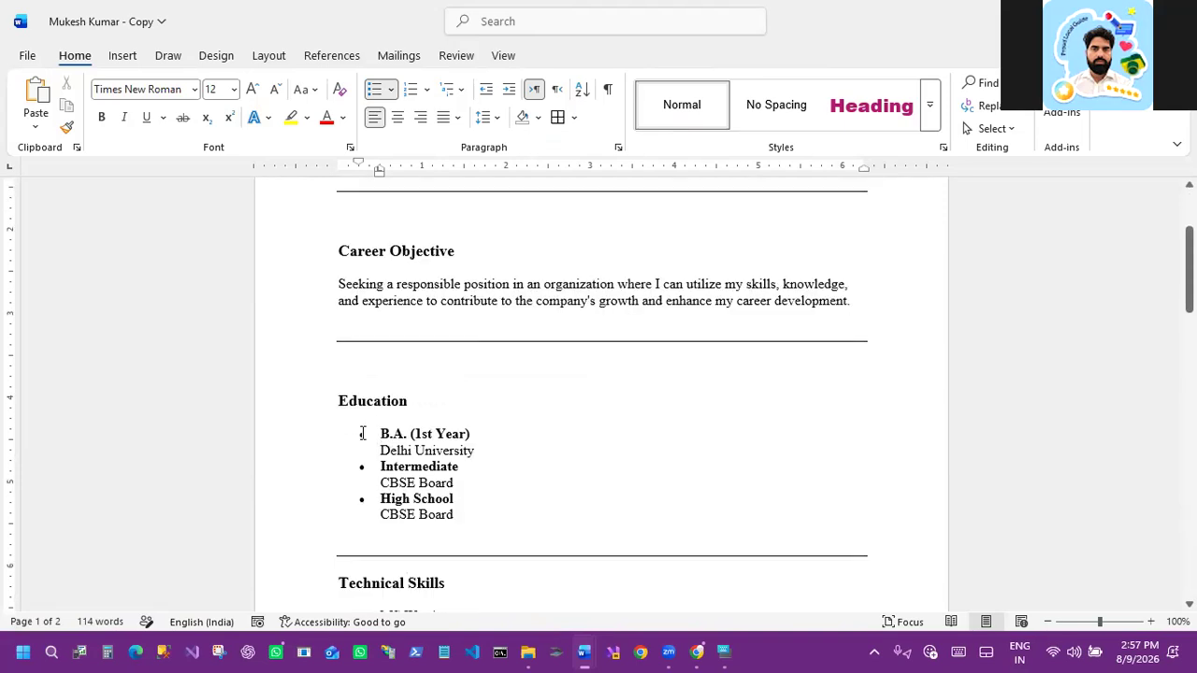
key(ctrl+2)
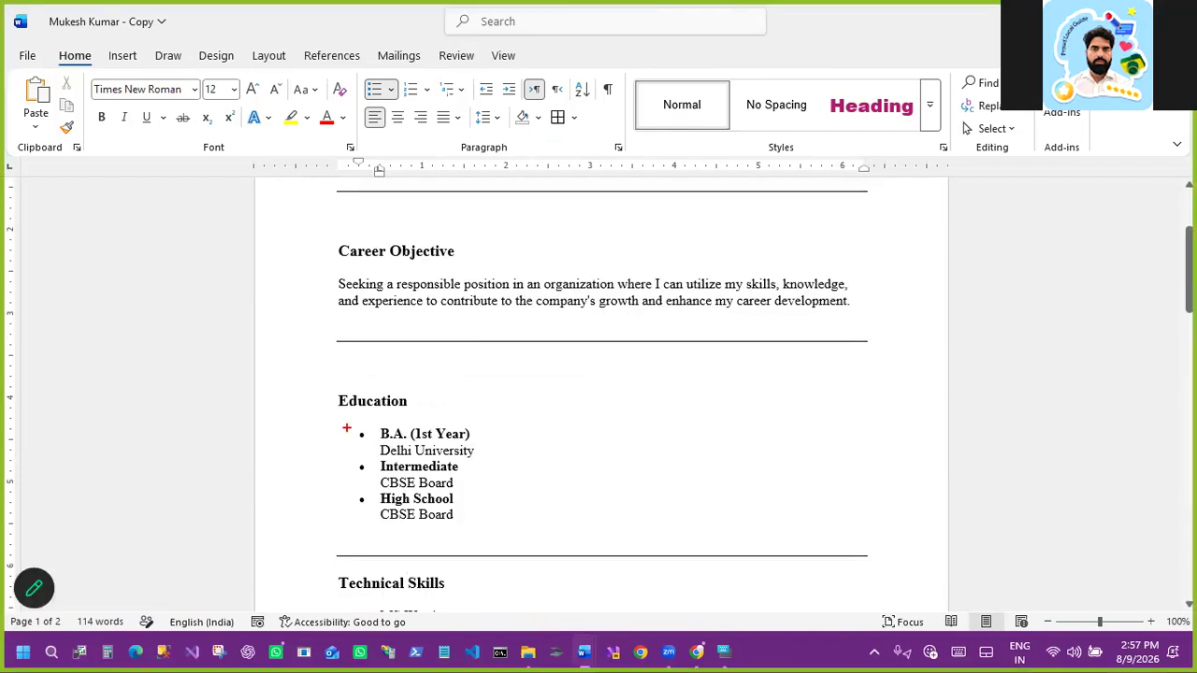
drag(340, 419, 377, 519)
drag(320, 236, 487, 264)
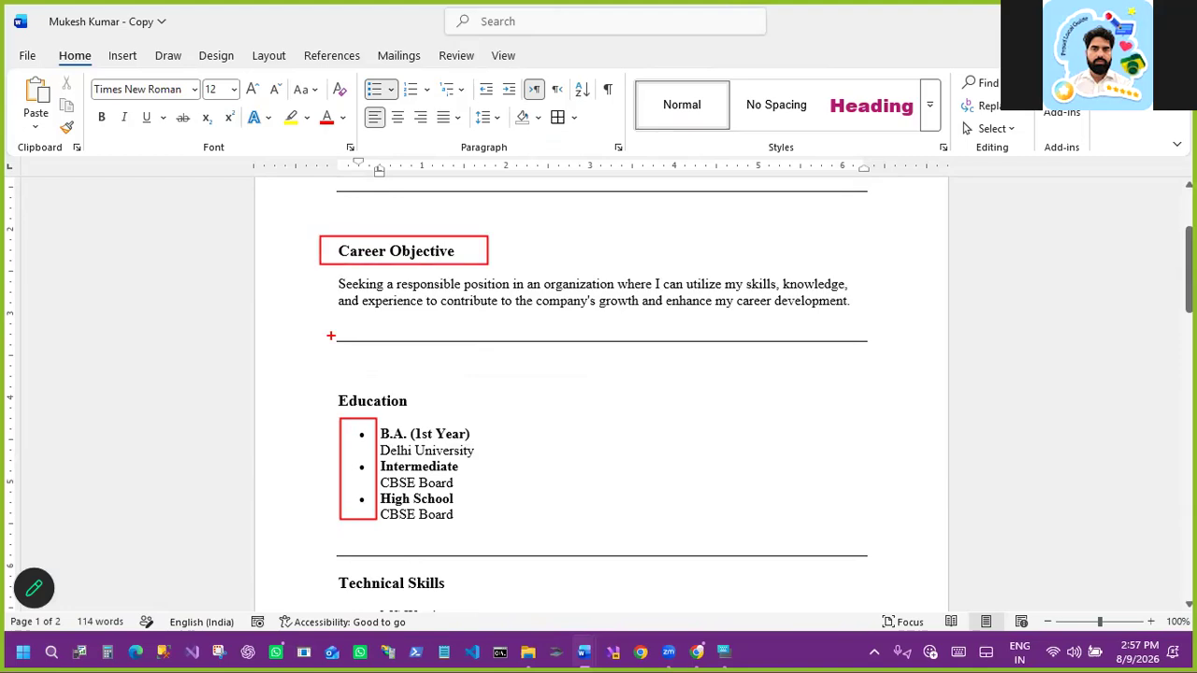
drag(330, 335, 931, 349)
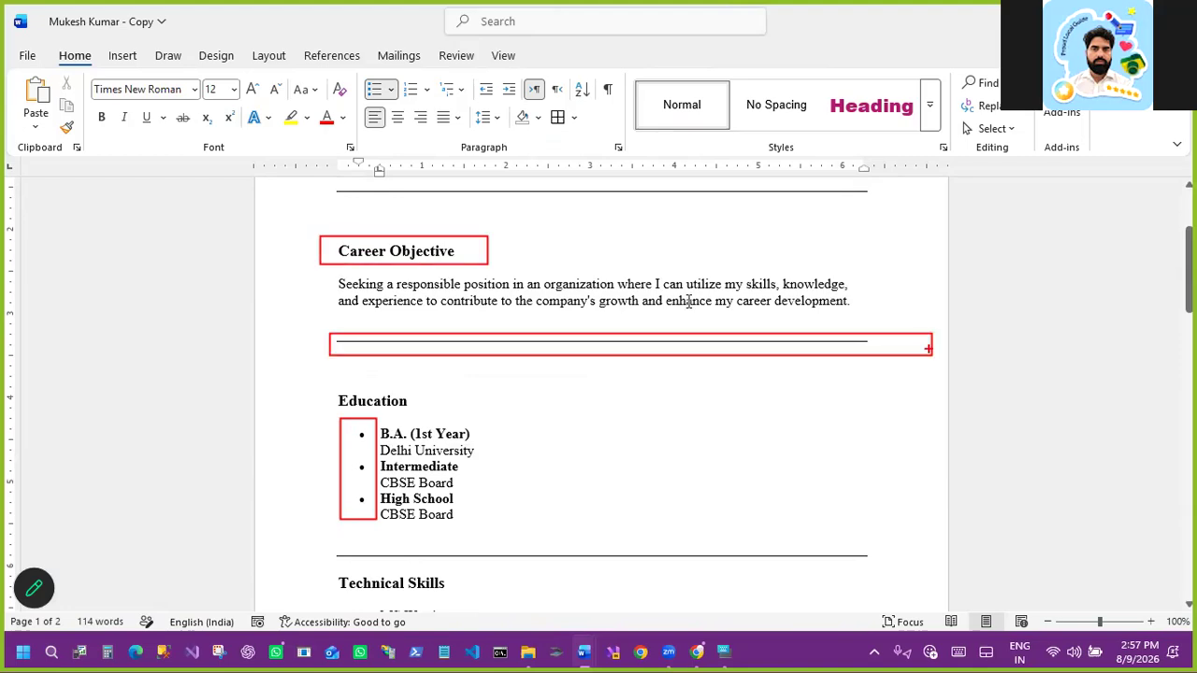
Step: Switch the RESUME title's alignment to left, then right, and back to centered
scroll(579, 281, up, 3)
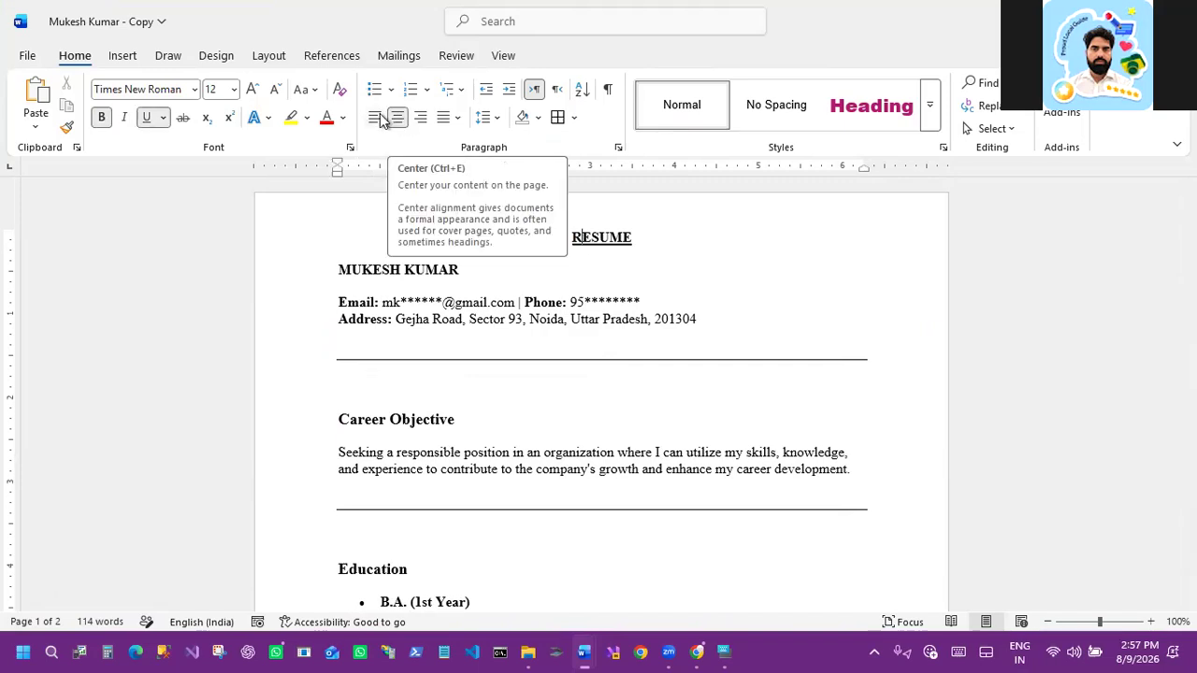
key(ctrl+l)
key(ctrl+r)
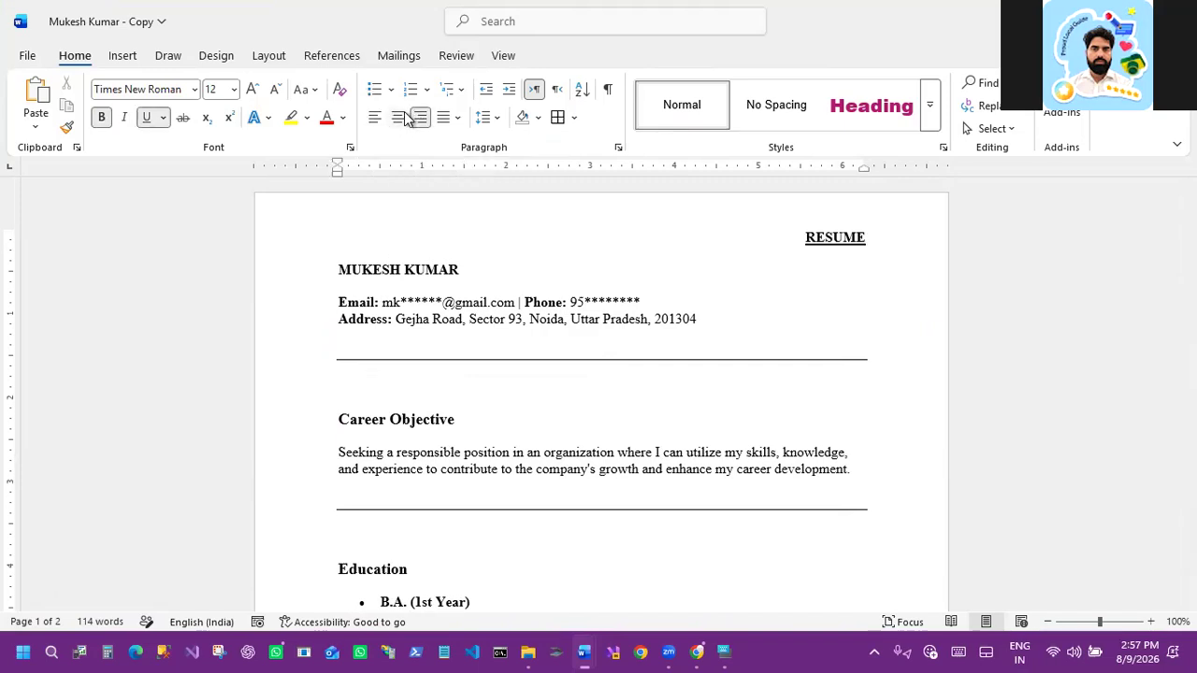
key(ctrl+e)
Step: Select the name and contact block, right-align it, and return it to left alignment
drag(718, 333, 338, 264)
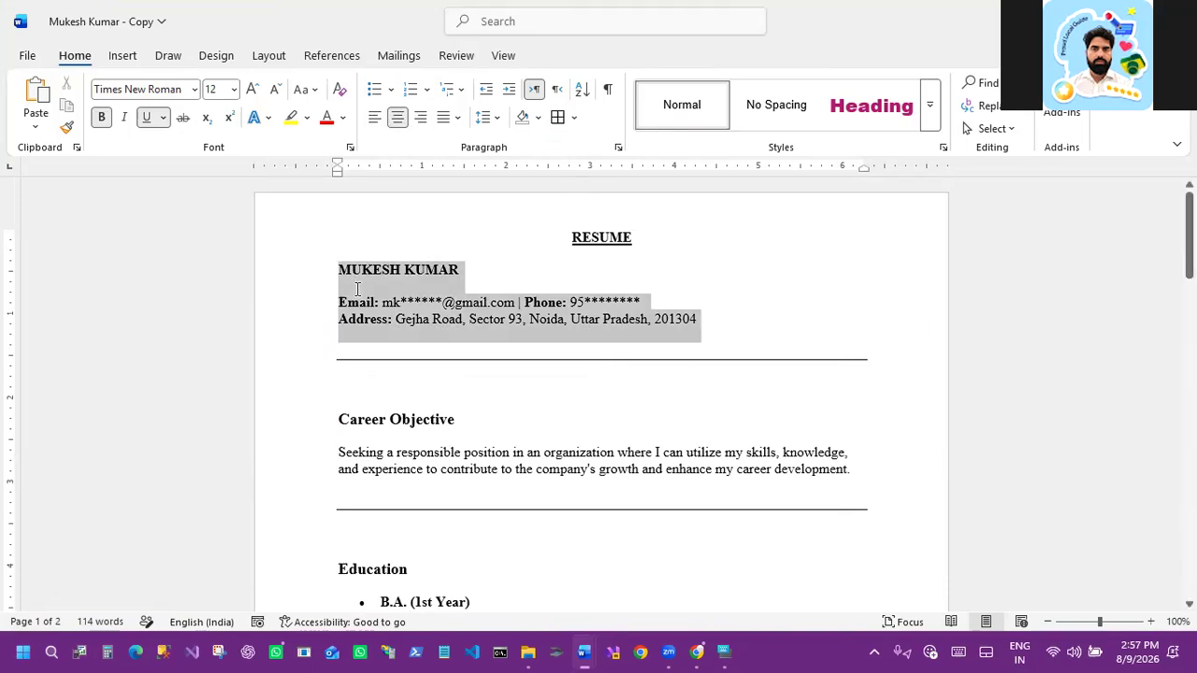
key(ctrl+r)
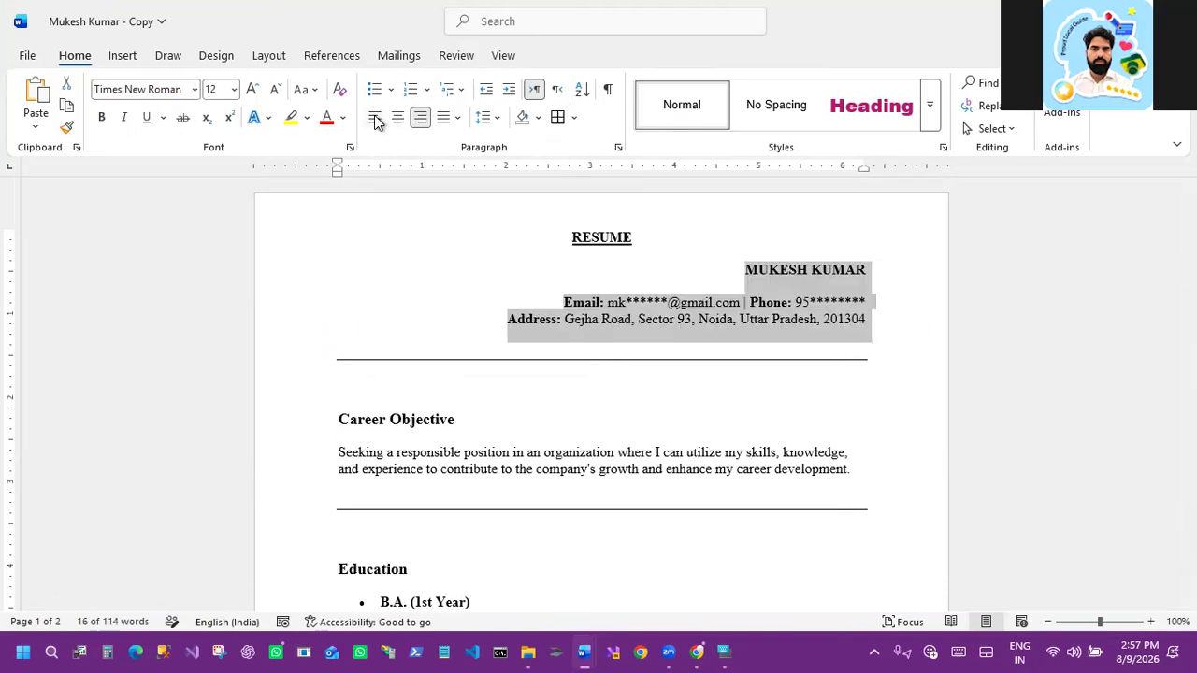
key(ctrl+l)
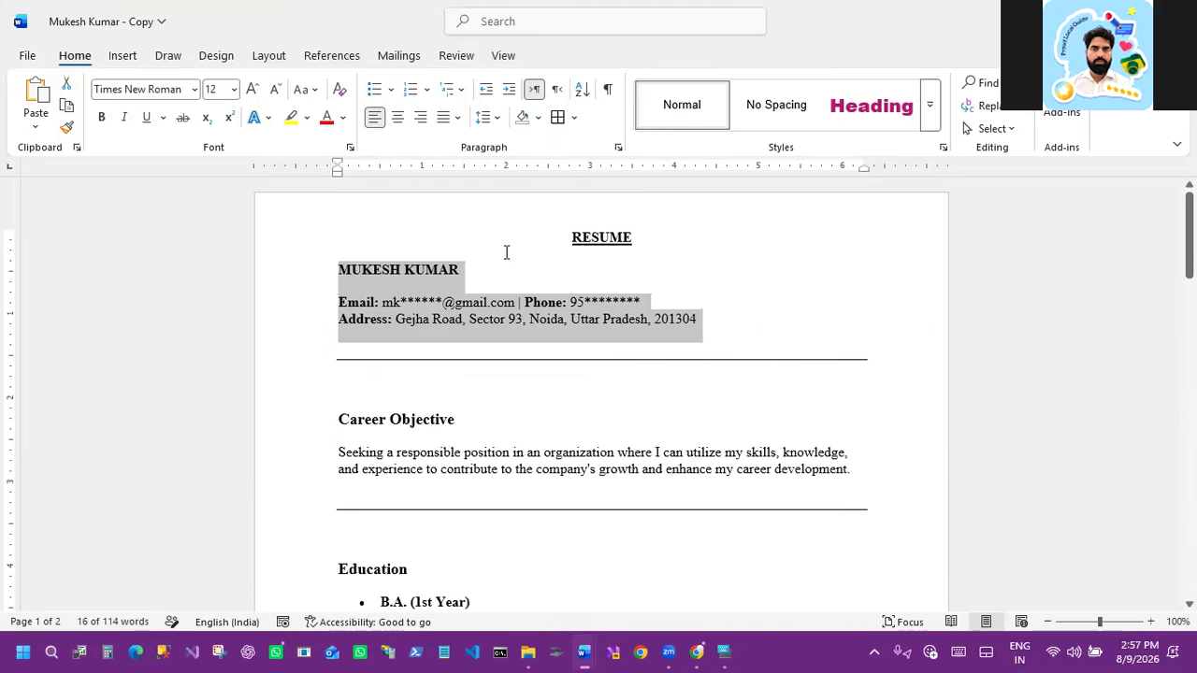